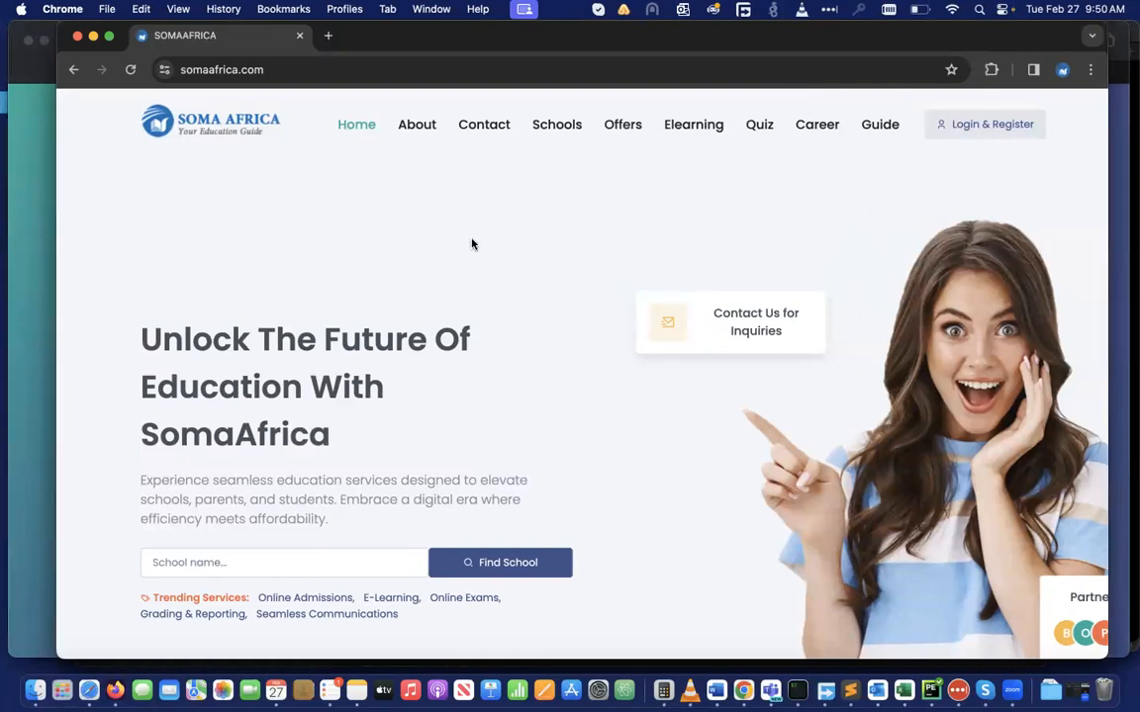
Scroll through the SomaAfrica home page and open the Login & Register page
{"action": "scroll", "coordinate": [471, 336], "scroll_direction": "down", "scroll_amount": 2}
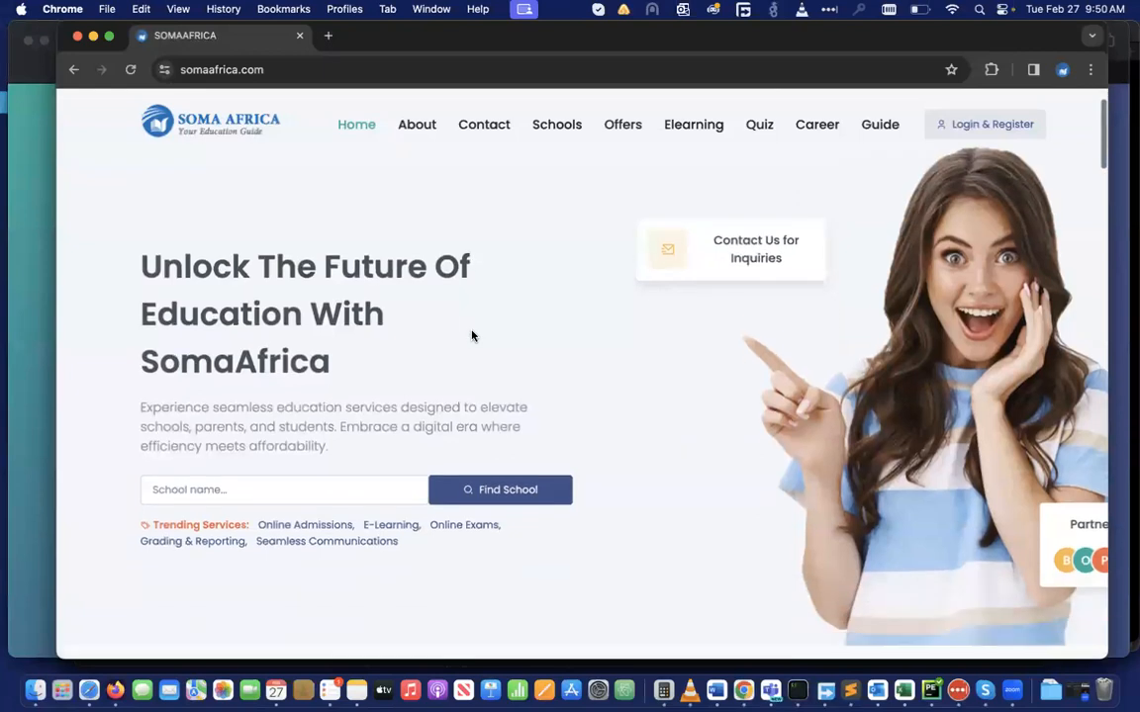
{"action": "scroll", "coordinate": [472, 336], "scroll_direction": "down", "scroll_amount": 5}
{"action": "scroll", "coordinate": [472, 336], "scroll_direction": "up", "scroll_amount": 6}
{"action": "scroll", "coordinate": [472, 336], "scroll_direction": "down", "scroll_amount": 3}
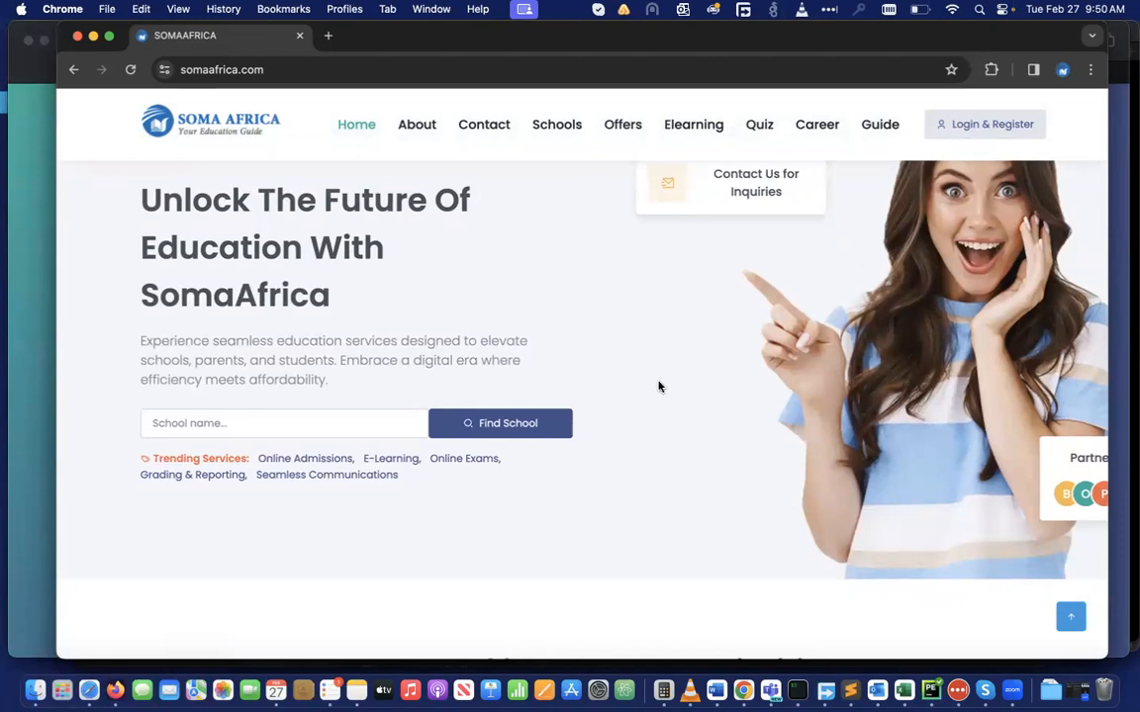
{"action": "scroll", "coordinate": [658, 386], "scroll_direction": "up", "scroll_amount": 3}
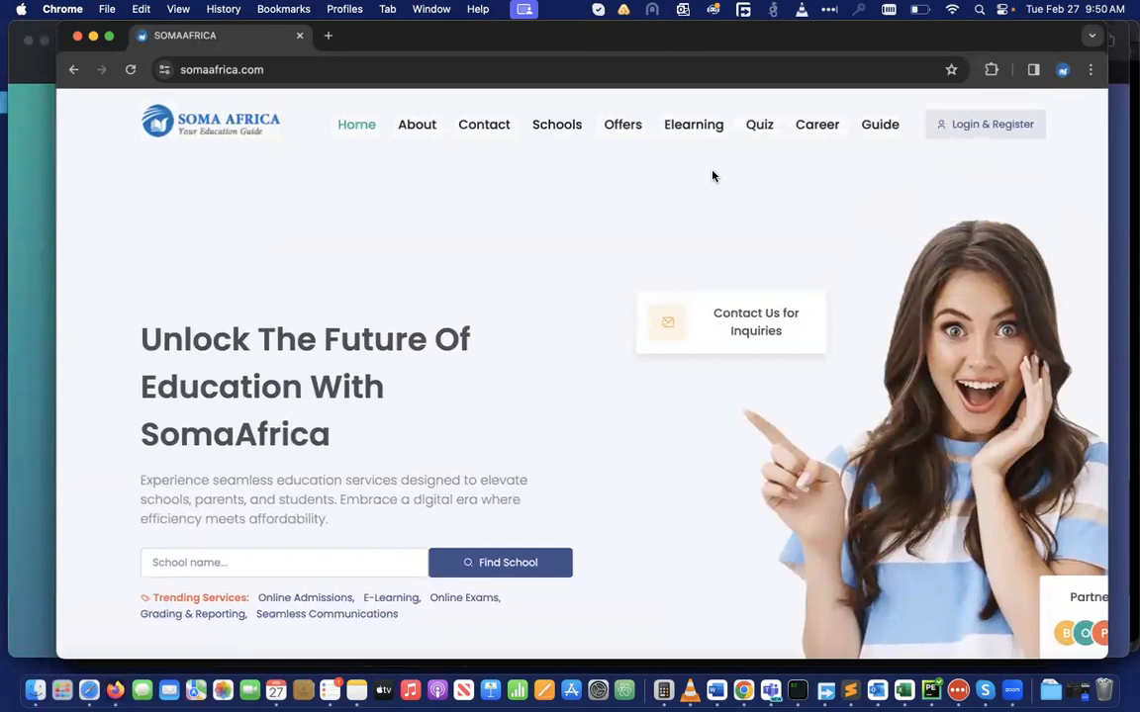
{"action": "left_click", "coordinate": [980, 131]}
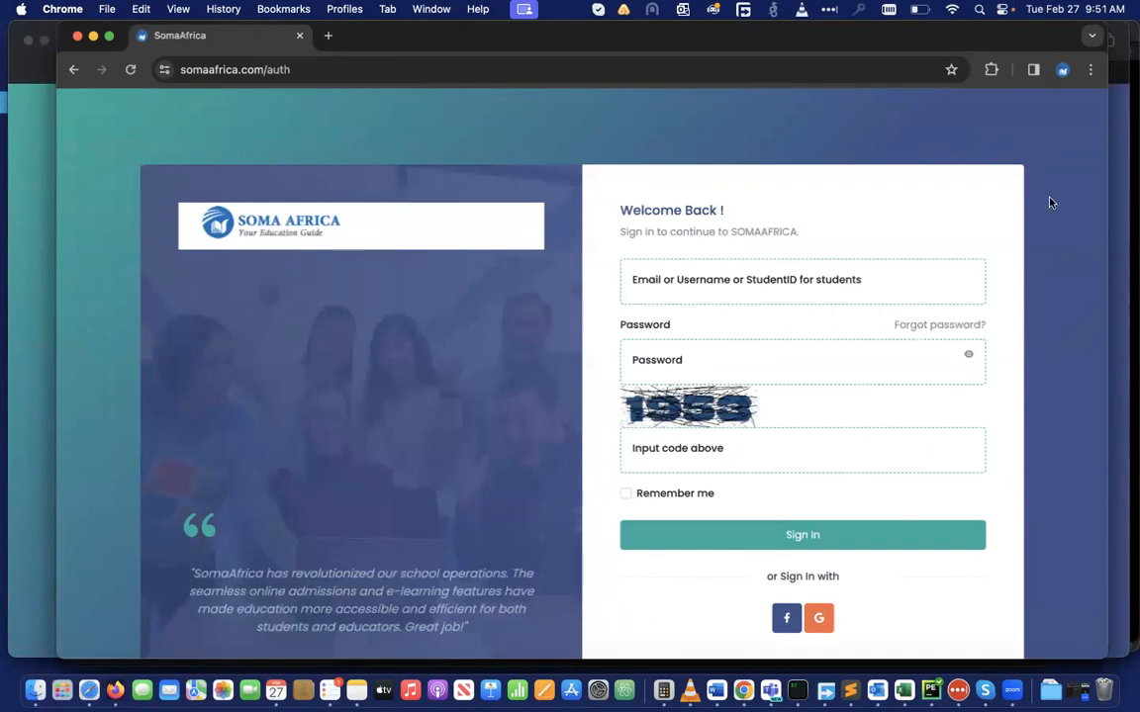
Go through the email, password and verification code fields, then follow the sign-up link
{"action": "scroll", "coordinate": [1056, 260], "scroll_direction": "down", "scroll_amount": 3}
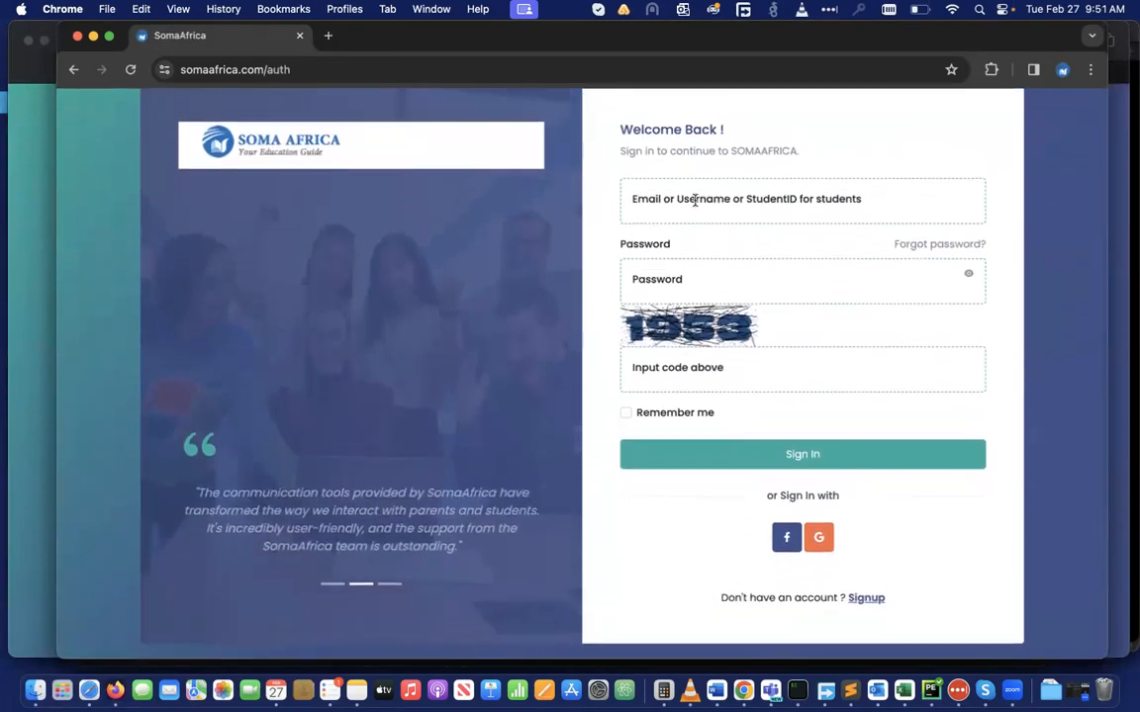
{"action": "left_click", "coordinate": [679, 207]}
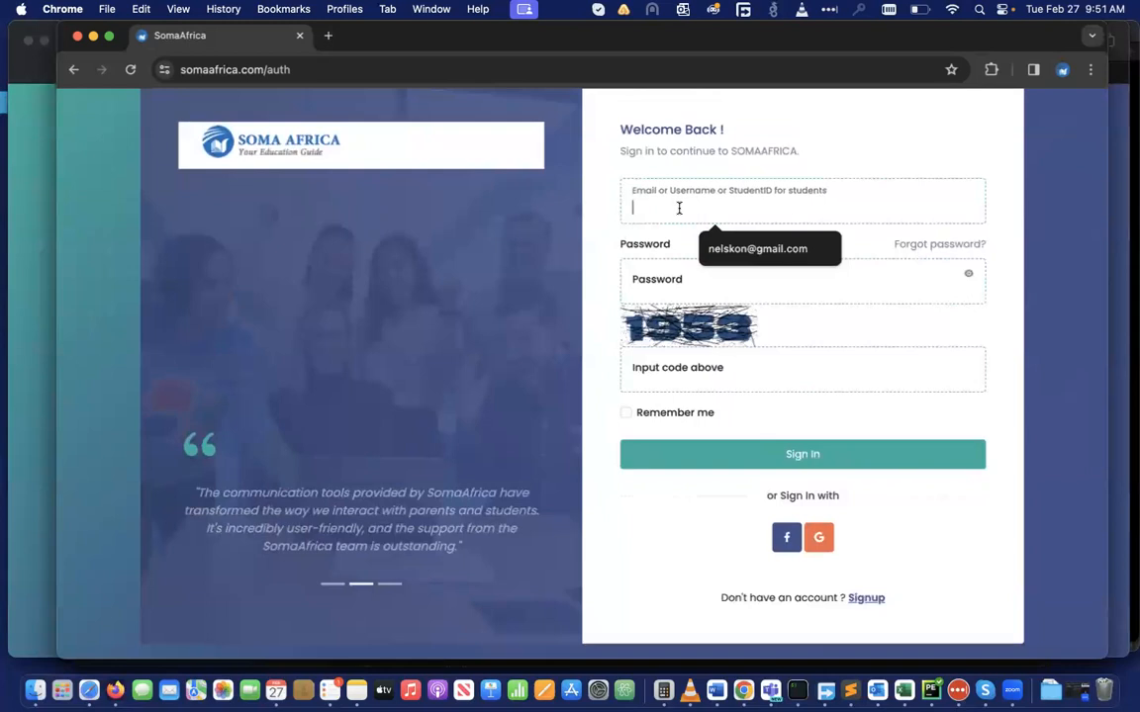
{"action": "left_click", "coordinate": [651, 286]}
{"action": "left_click", "coordinate": [645, 373]}
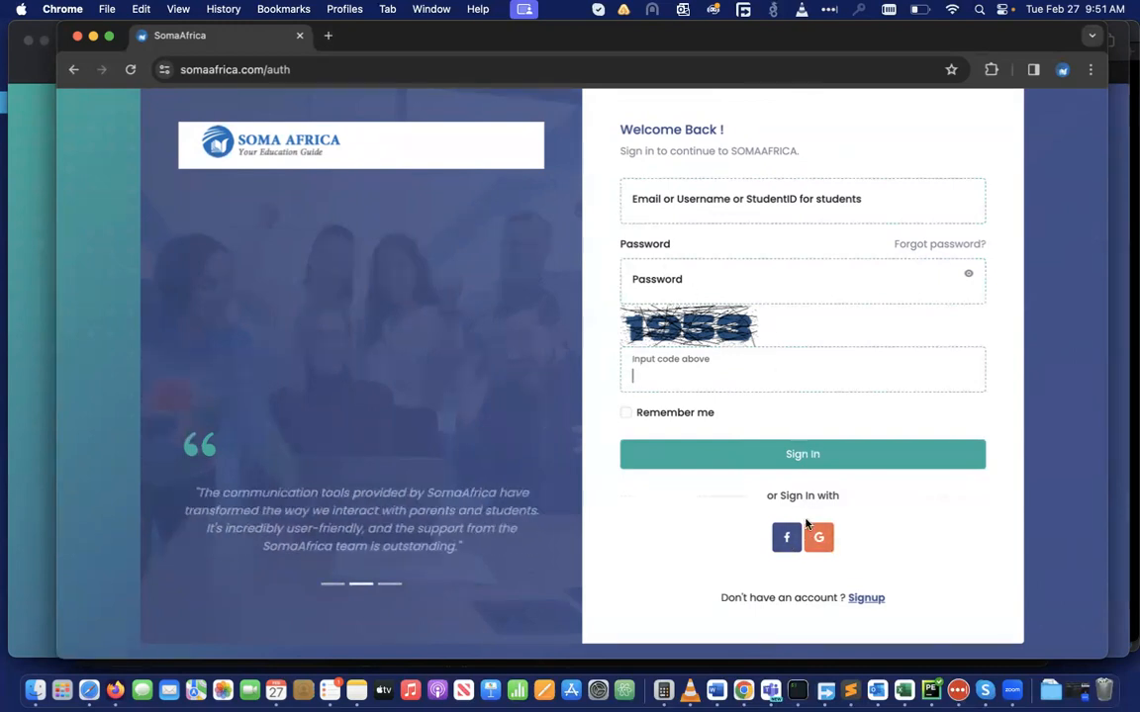
{"action": "left_click", "coordinate": [855, 599]}
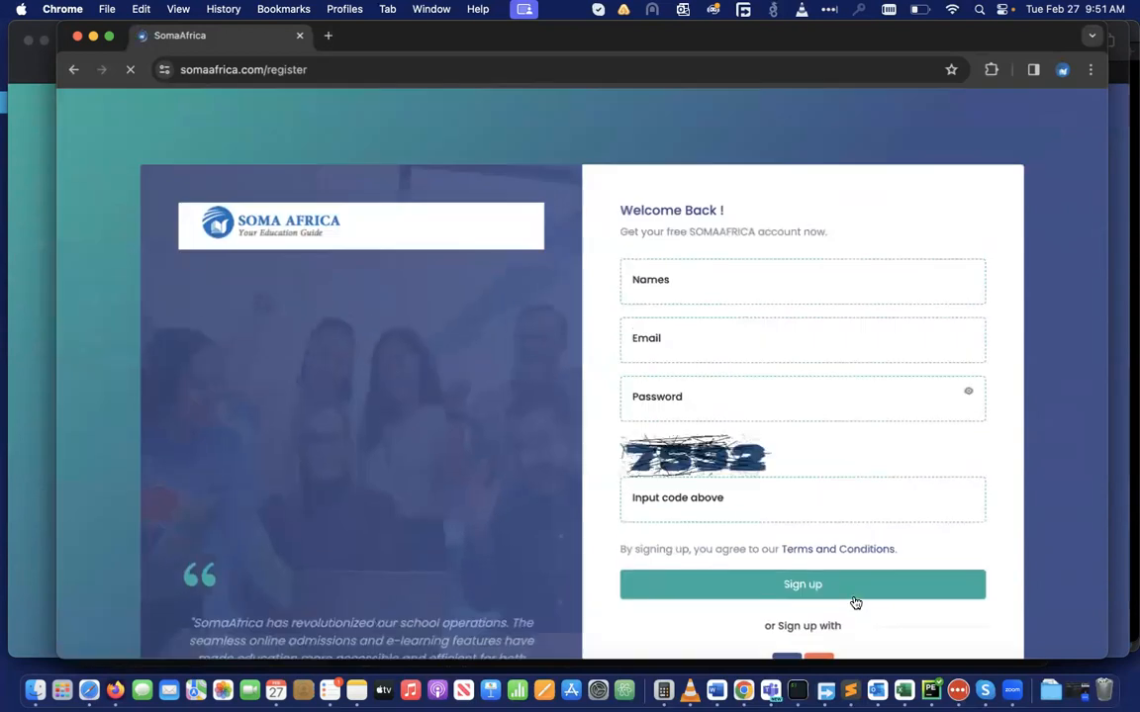
Walk through the sign-up form's Names, Email, Password and verification code fields
{"action": "scroll", "coordinate": [811, 329], "scroll_direction": "down", "scroll_amount": 1}
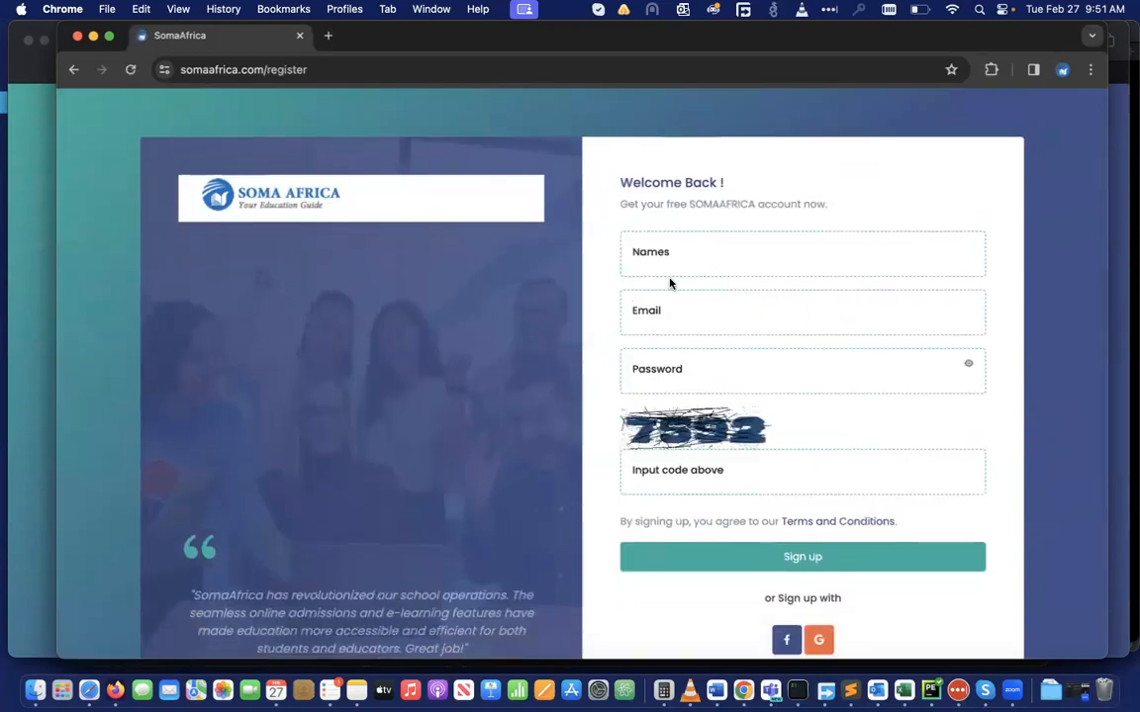
{"action": "left_click", "coordinate": [649, 316]}
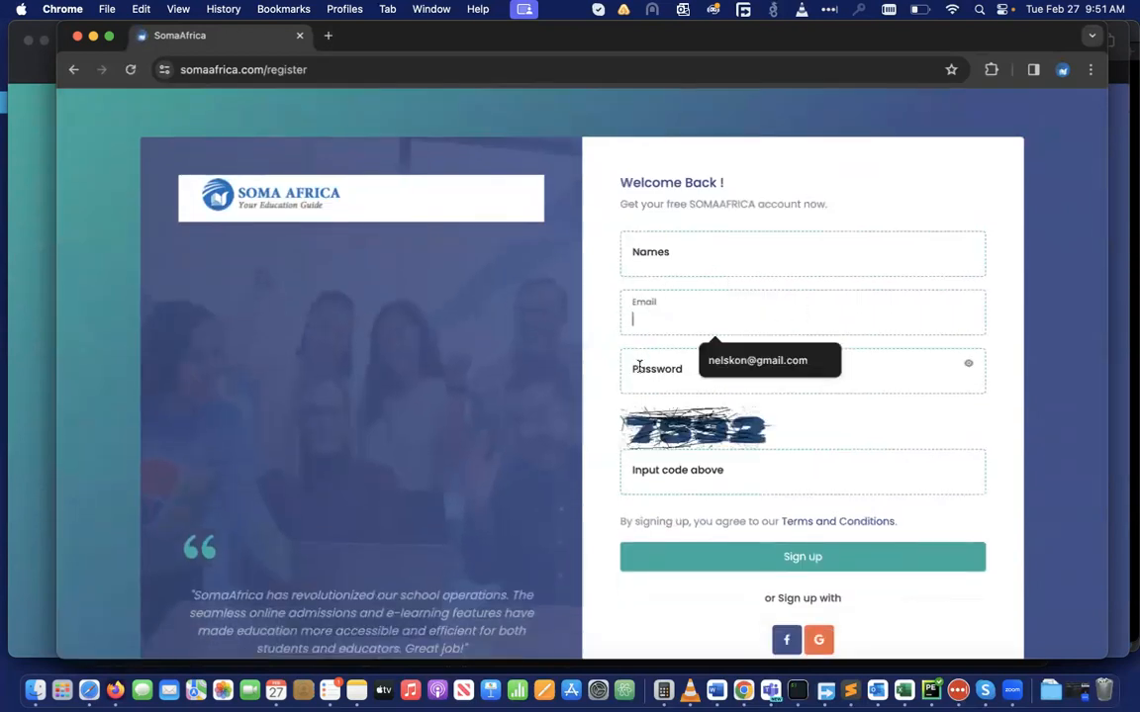
{"action": "left_click", "coordinate": [634, 361]}
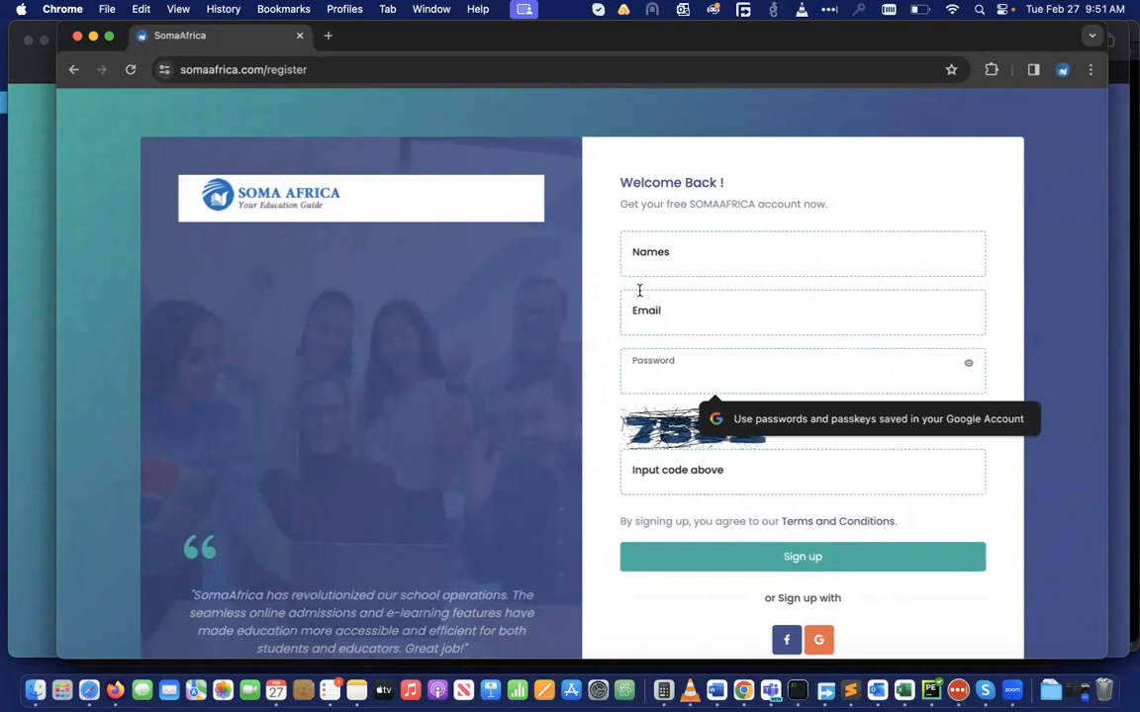
{"action": "left_click", "coordinate": [648, 256]}
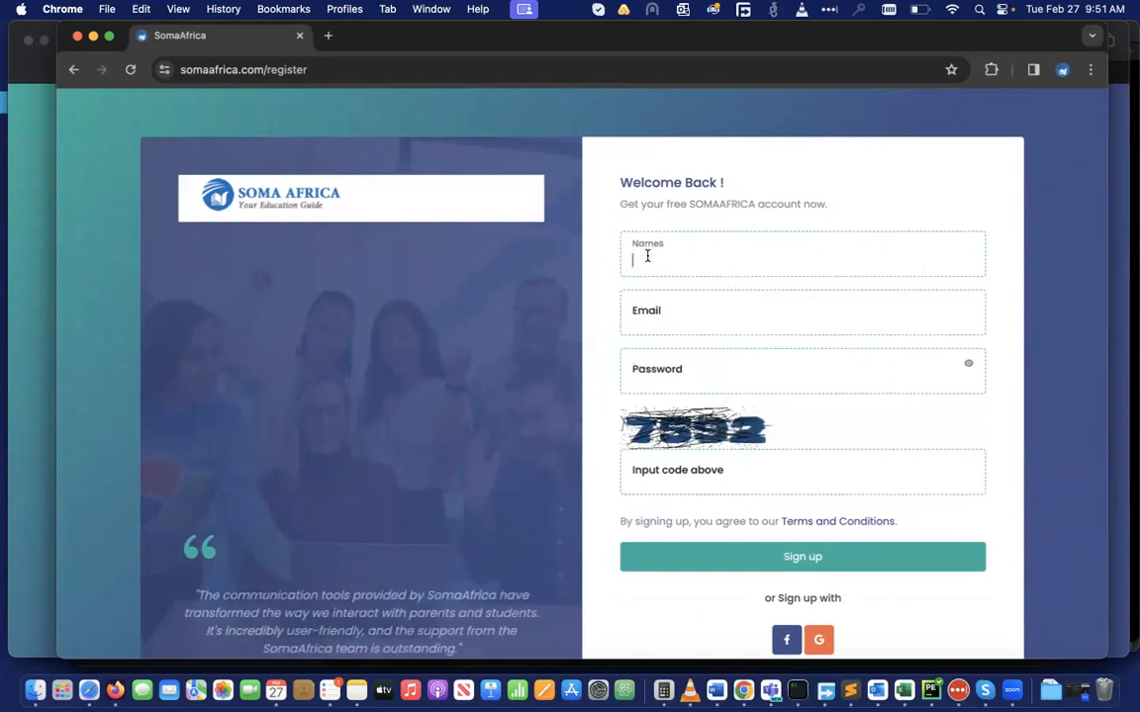
{"action": "left_click", "coordinate": [638, 319]}
{"action": "left_click", "coordinate": [639, 375]}
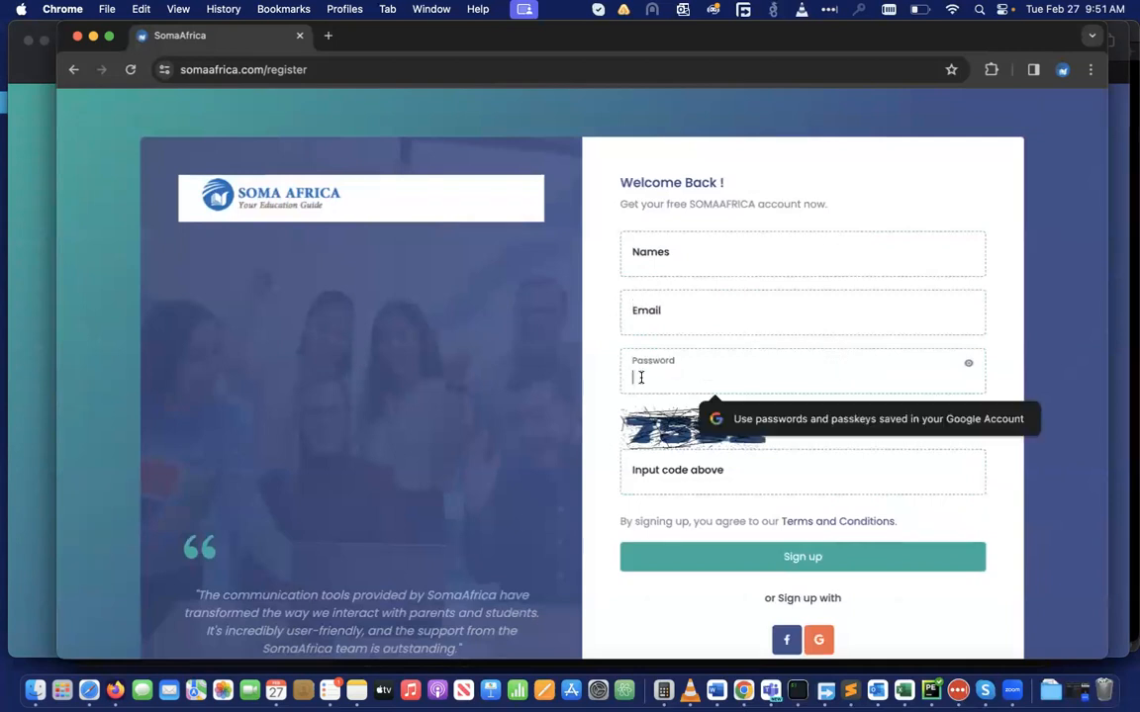
{"action": "left_click", "coordinate": [651, 259]}
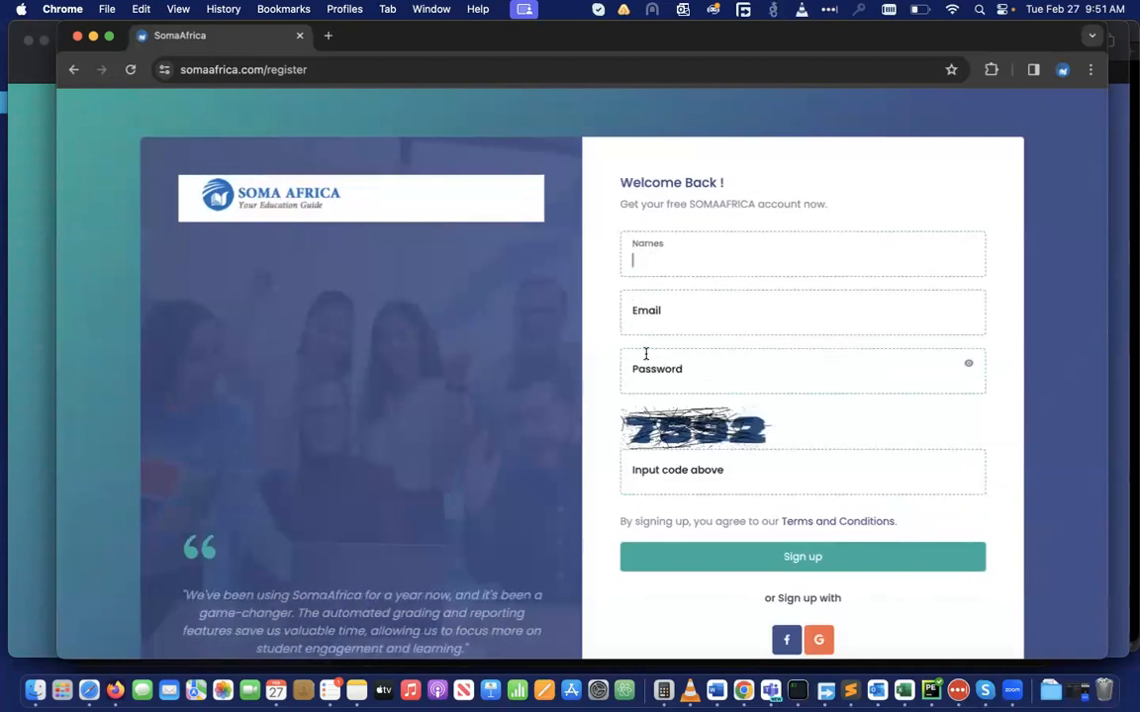
{"action": "left_click", "coordinate": [641, 312]}
{"action": "left_click", "coordinate": [640, 375]}
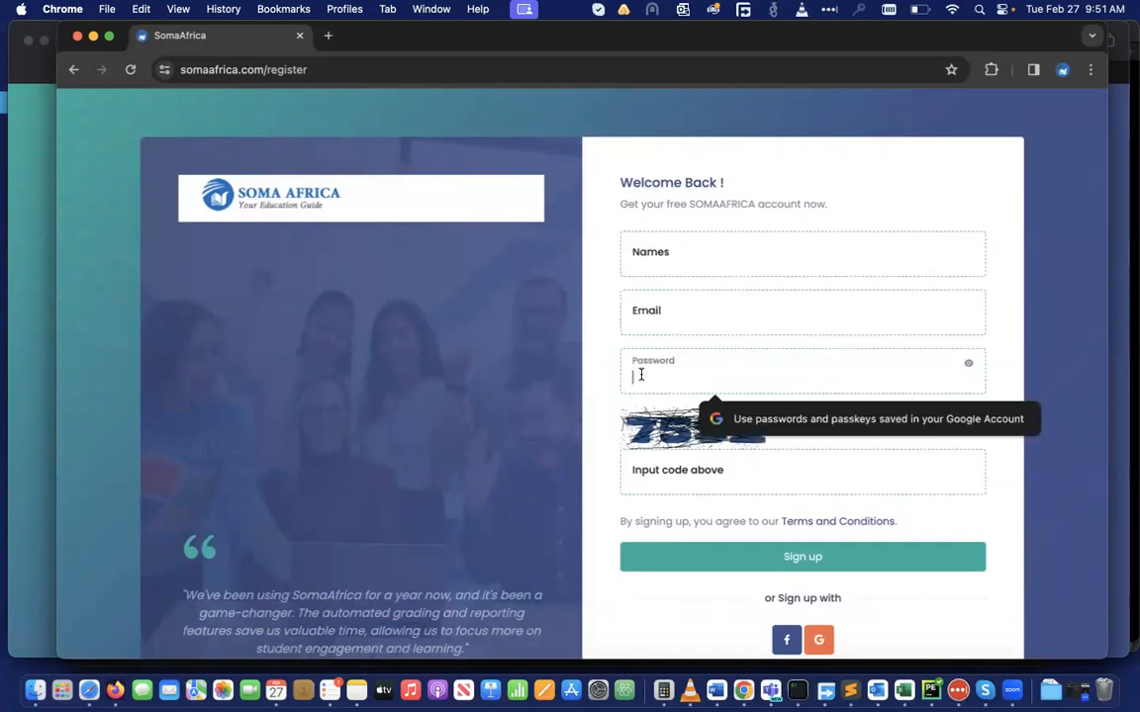
{"action": "left_click", "coordinate": [641, 476]}
Revisit the email and password fields, then start signing up with Google
{"action": "scroll", "coordinate": [642, 476], "scroll_direction": "down", "scroll_amount": 1}
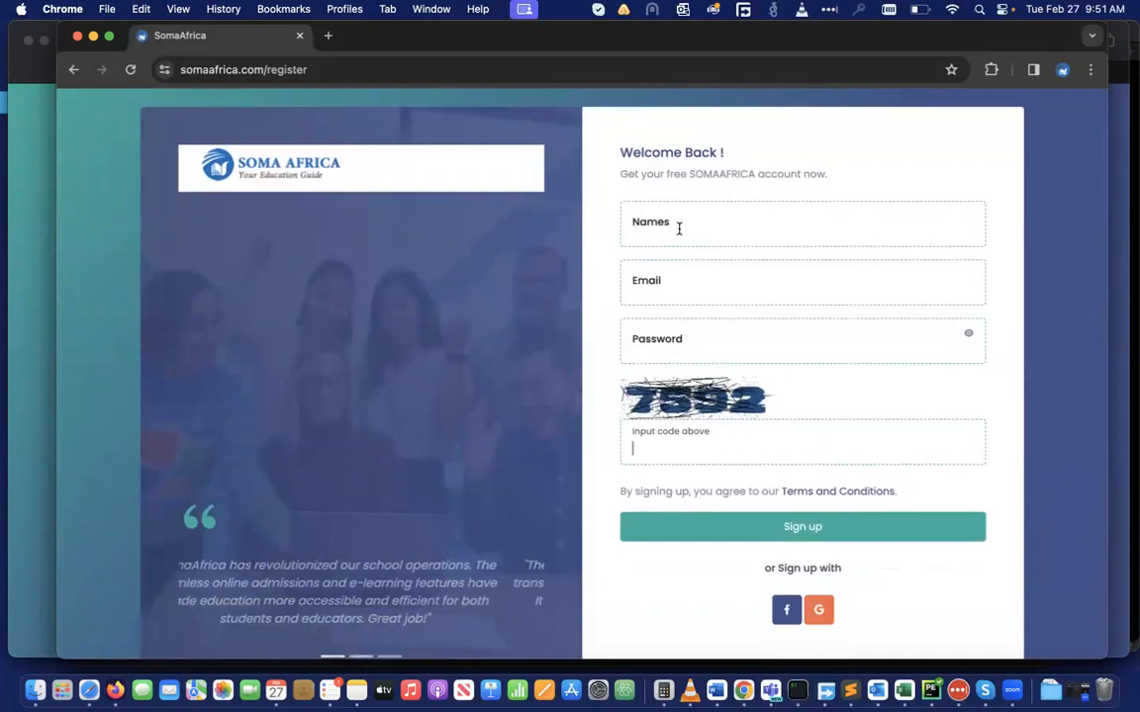
{"action": "left_click", "coordinate": [639, 283]}
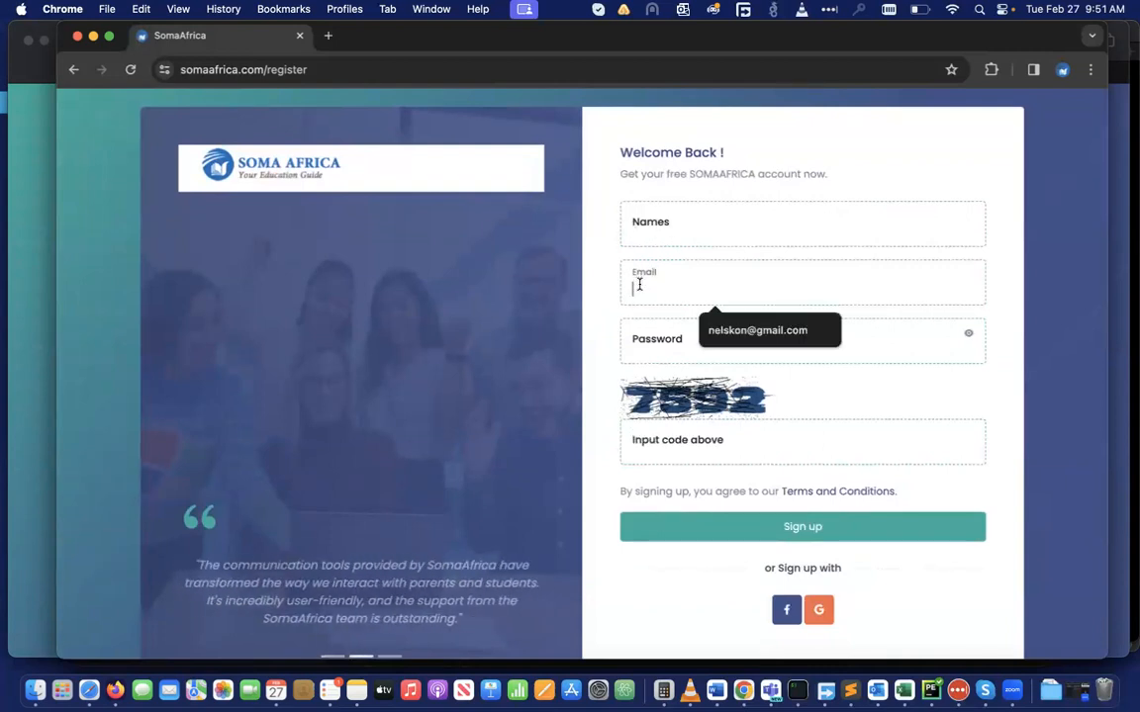
{"action": "left_click", "coordinate": [636, 341]}
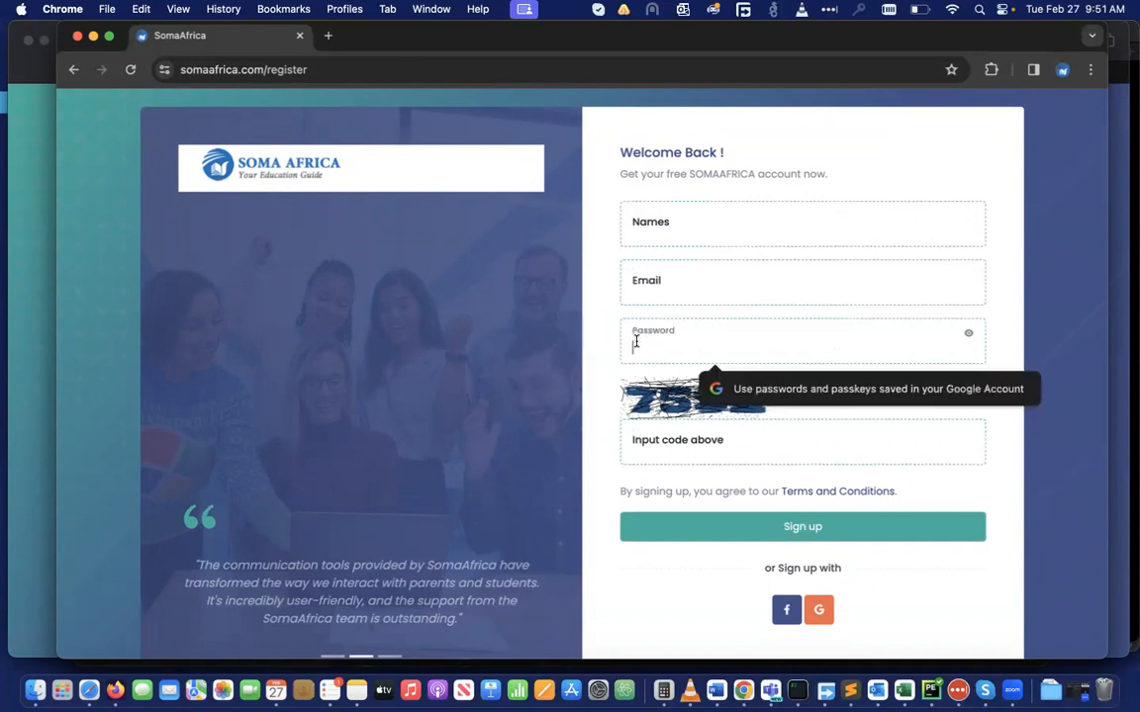
{"action": "scroll", "coordinate": [966, 274], "scroll_direction": "down", "scroll_amount": 2}
{"action": "scroll", "coordinate": [965, 274], "scroll_direction": "down", "scroll_amount": 3}
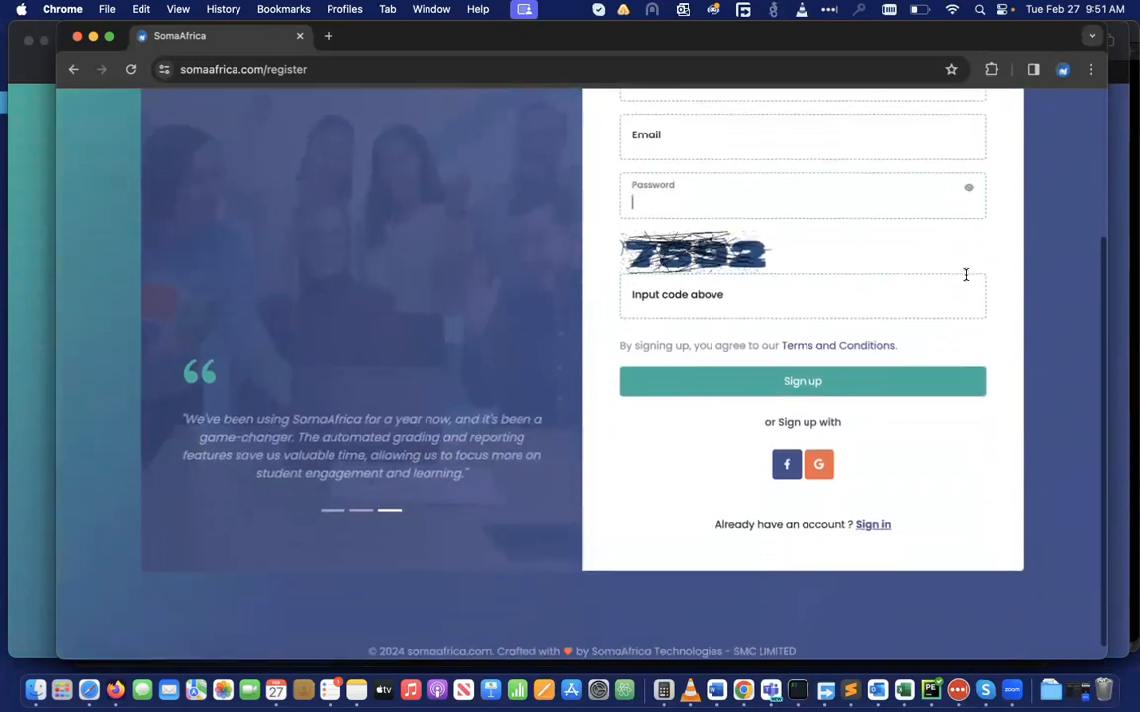
{"action": "left_click", "coordinate": [818, 459]}
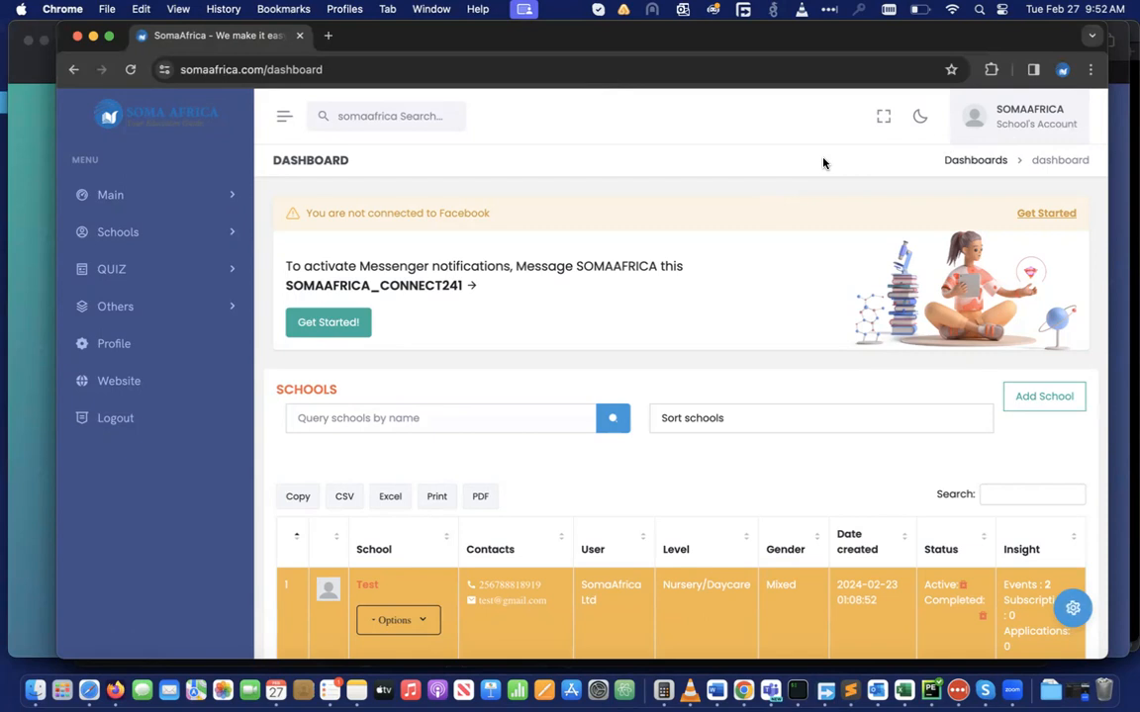
Log out of the school account from the SOMAAFRICA account menu
{"action": "left_click", "coordinate": [1045, 125]}
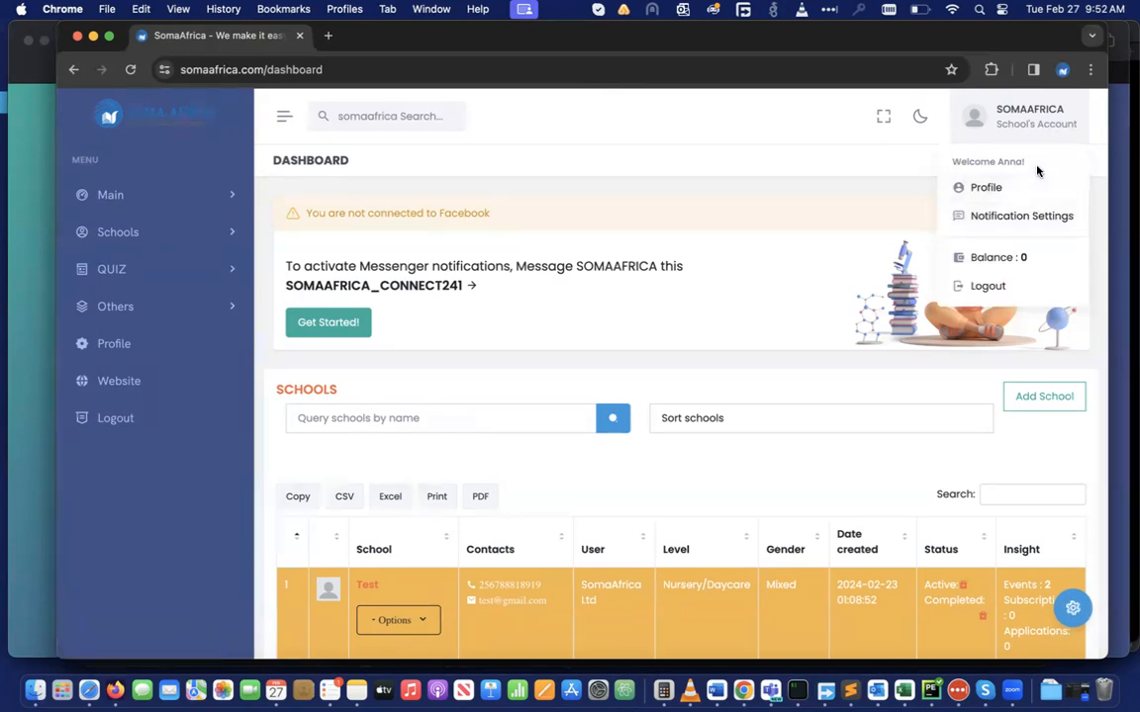
{"action": "left_click", "coordinate": [1007, 285]}
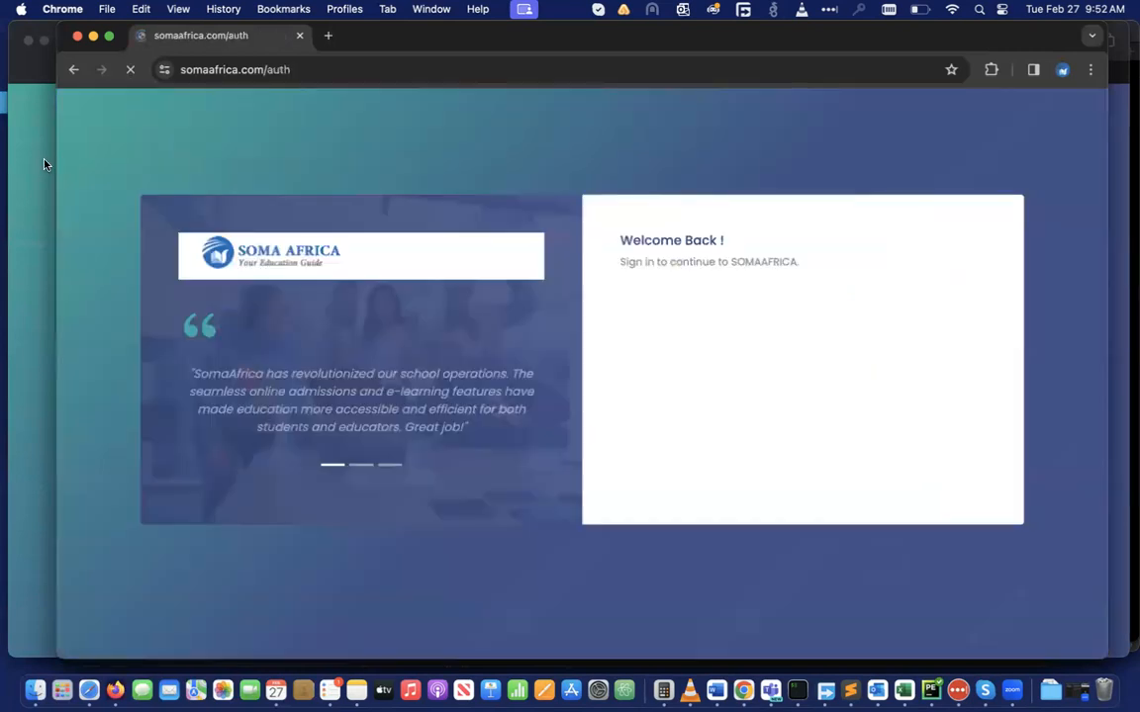
In Safari's second SomaAfrica tab, sign in with Google as the parent account
{"action": "left_click", "coordinate": [35, 176]}
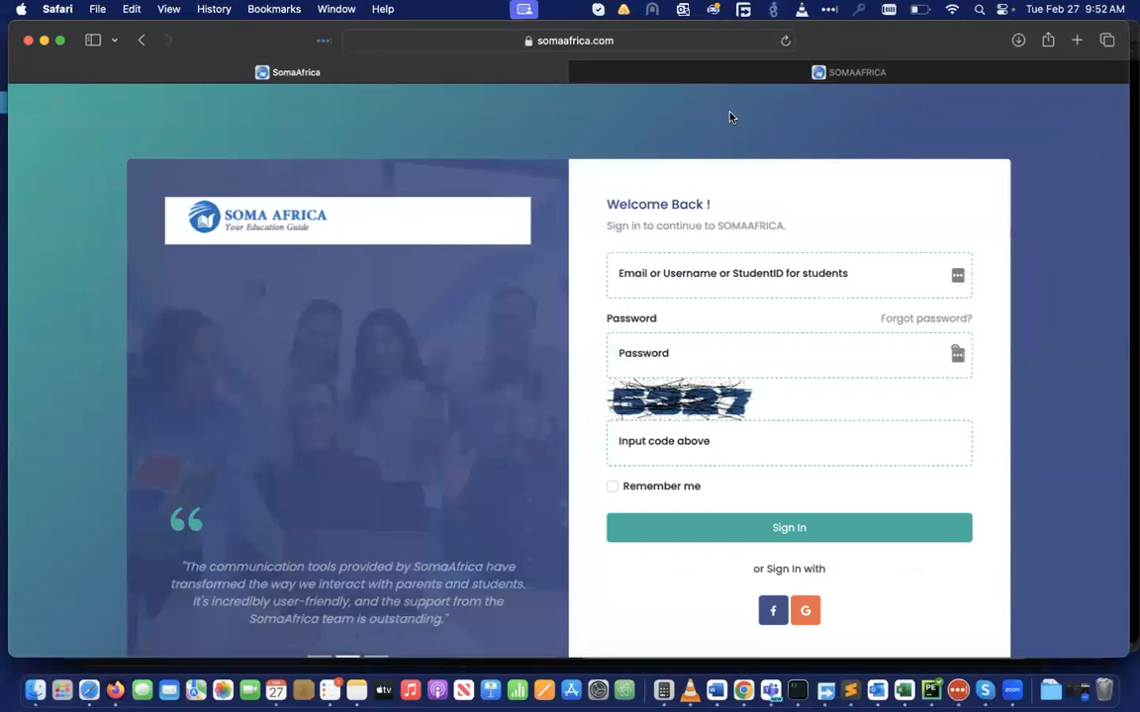
{"action": "left_click", "coordinate": [849, 79]}
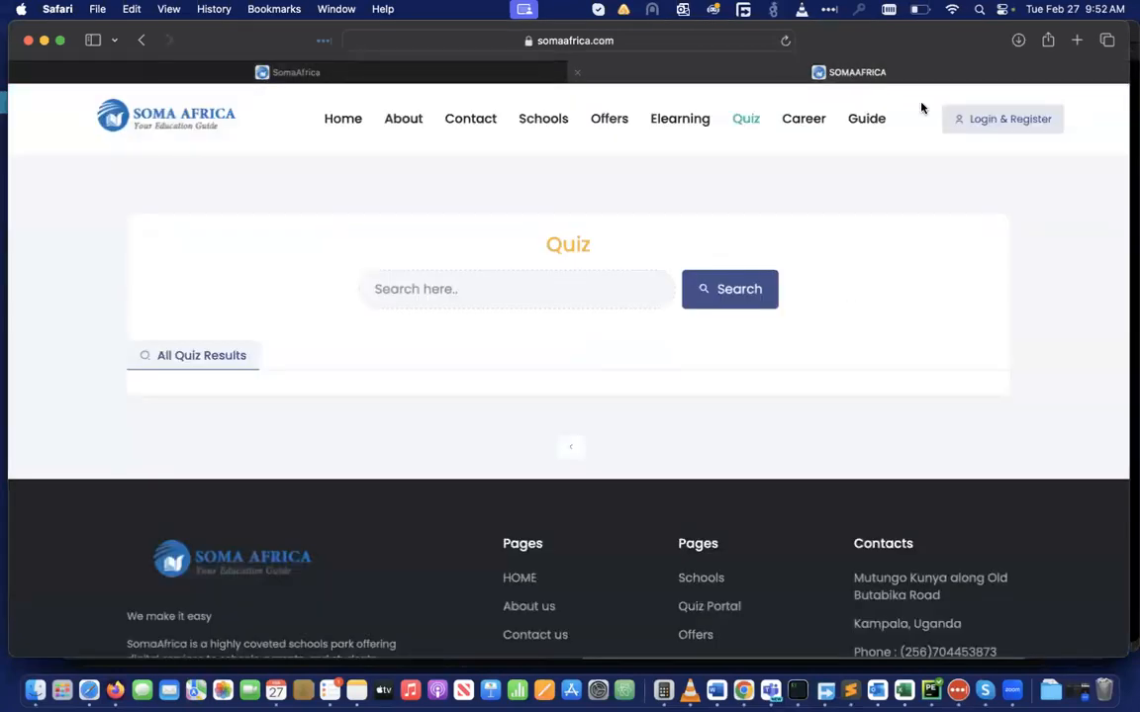
{"action": "left_click", "coordinate": [996, 126]}
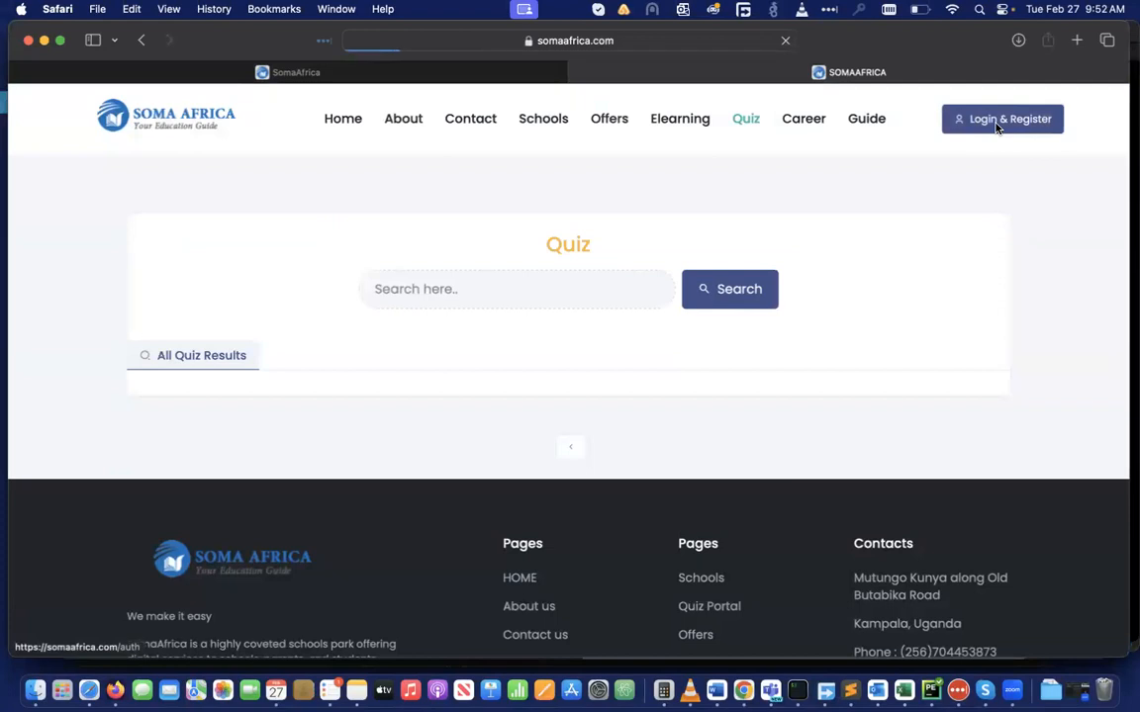
{"action": "scroll", "coordinate": [1099, 289], "scroll_direction": "down", "scroll_amount": 5}
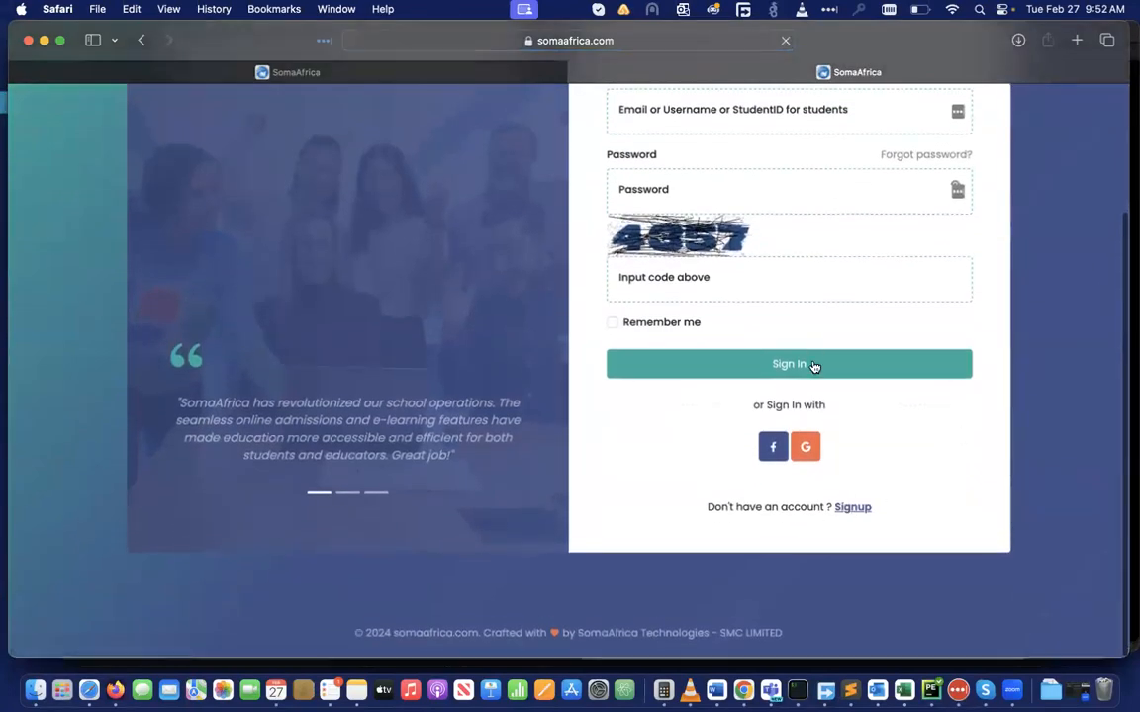
{"action": "left_click", "coordinate": [805, 447]}
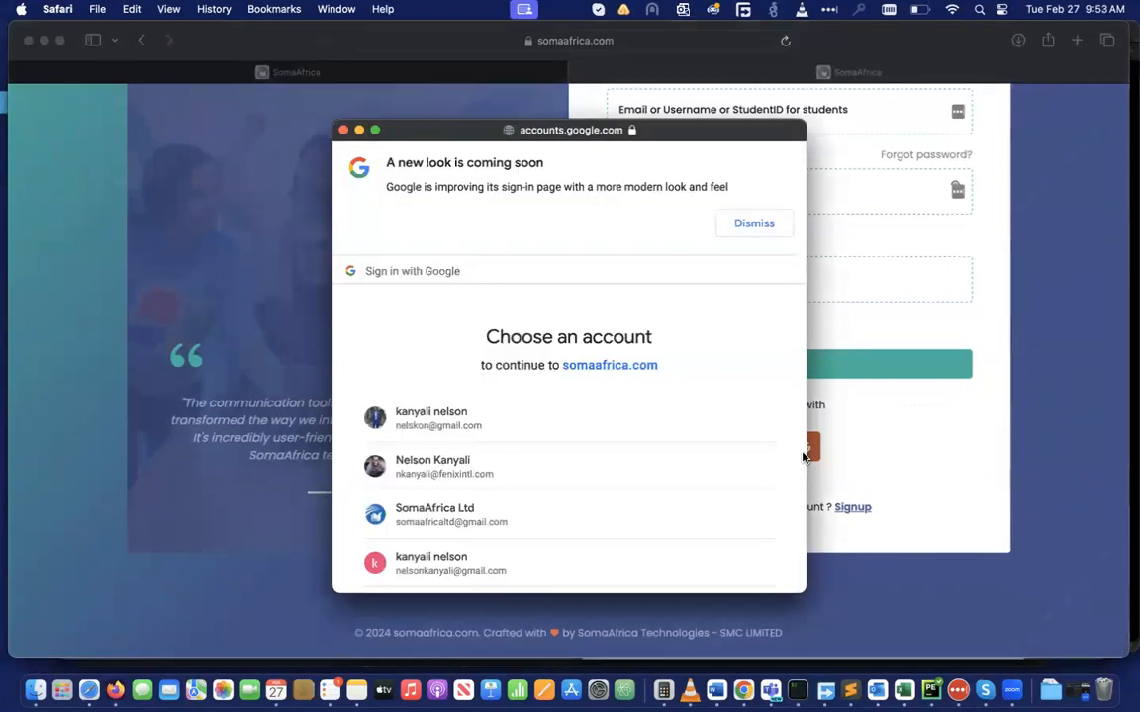
{"action": "scroll", "coordinate": [565, 408], "scroll_direction": "down", "scroll_amount": 3}
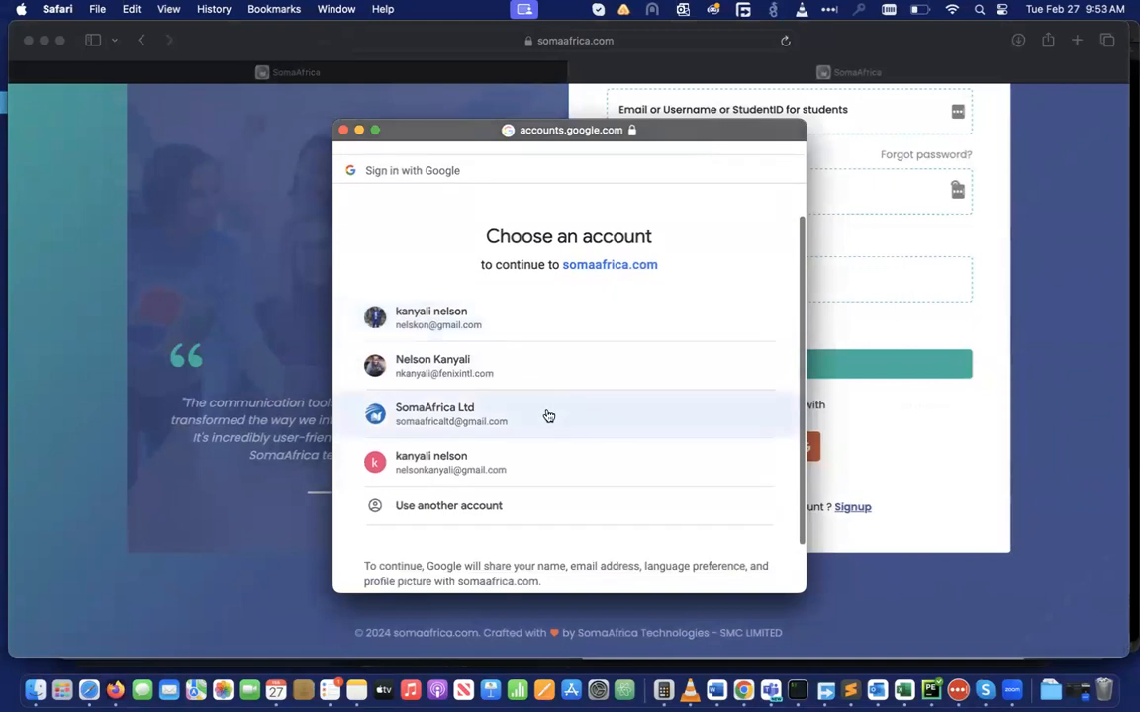
{"action": "left_click", "coordinate": [469, 470]}
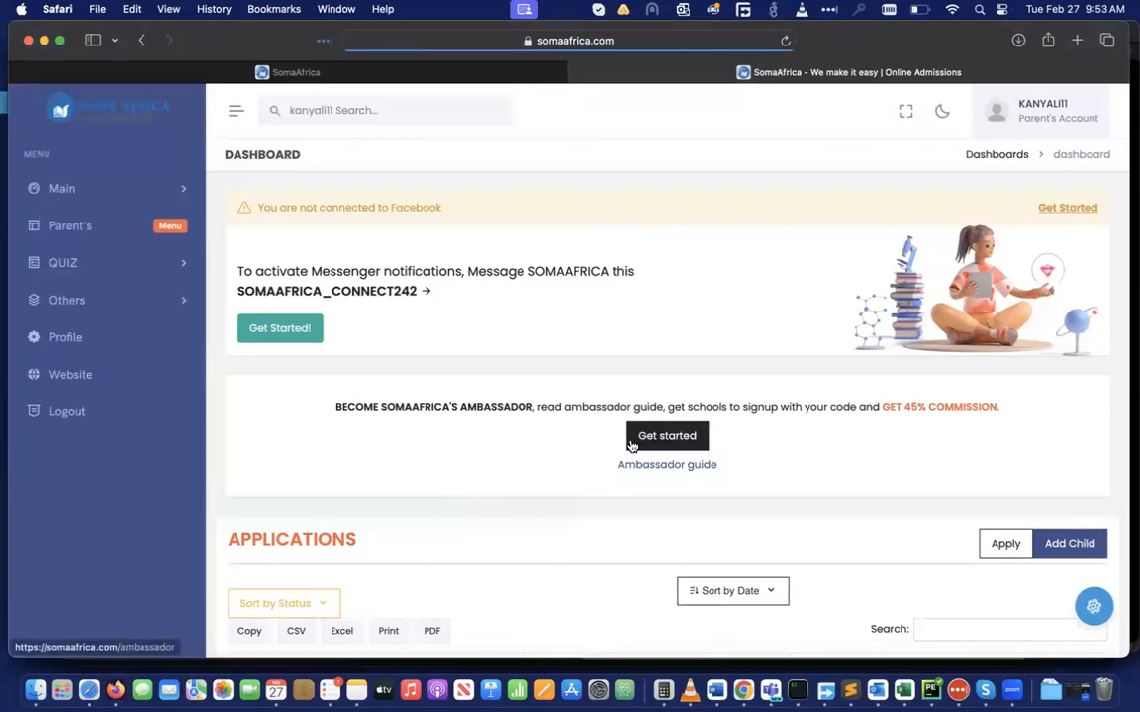
Become an ambassador from the Ambassador page under Main to receive a promo code
{"action": "left_click", "coordinate": [178, 188]}
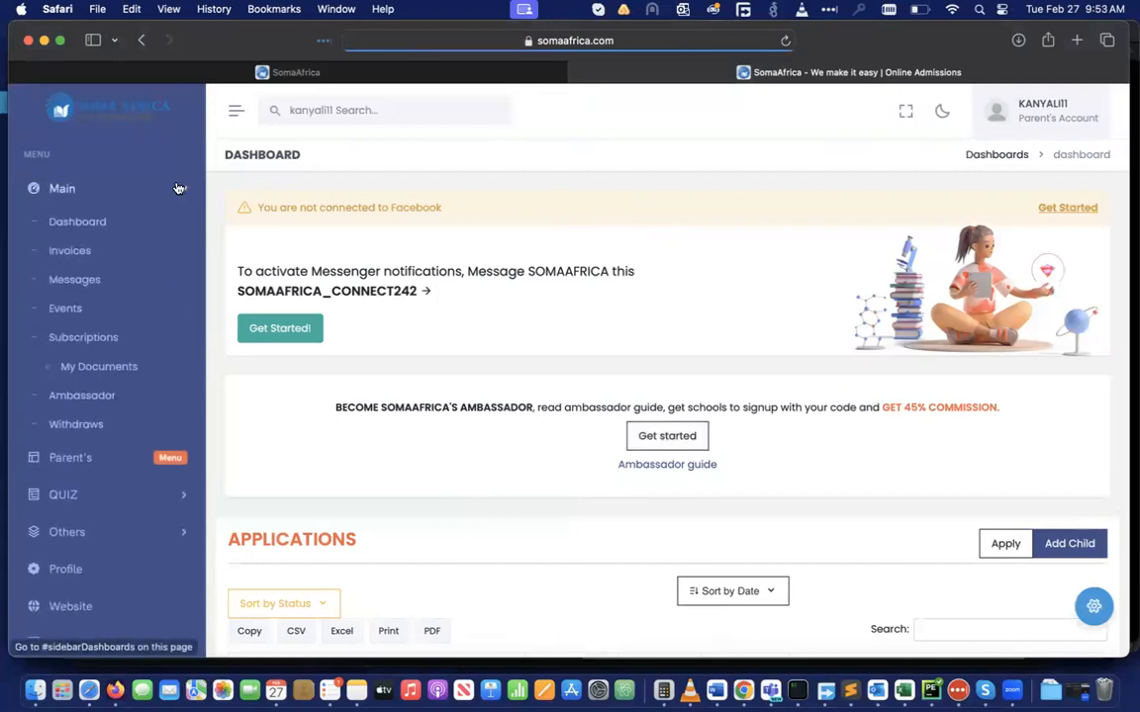
{"action": "left_click", "coordinate": [82, 396]}
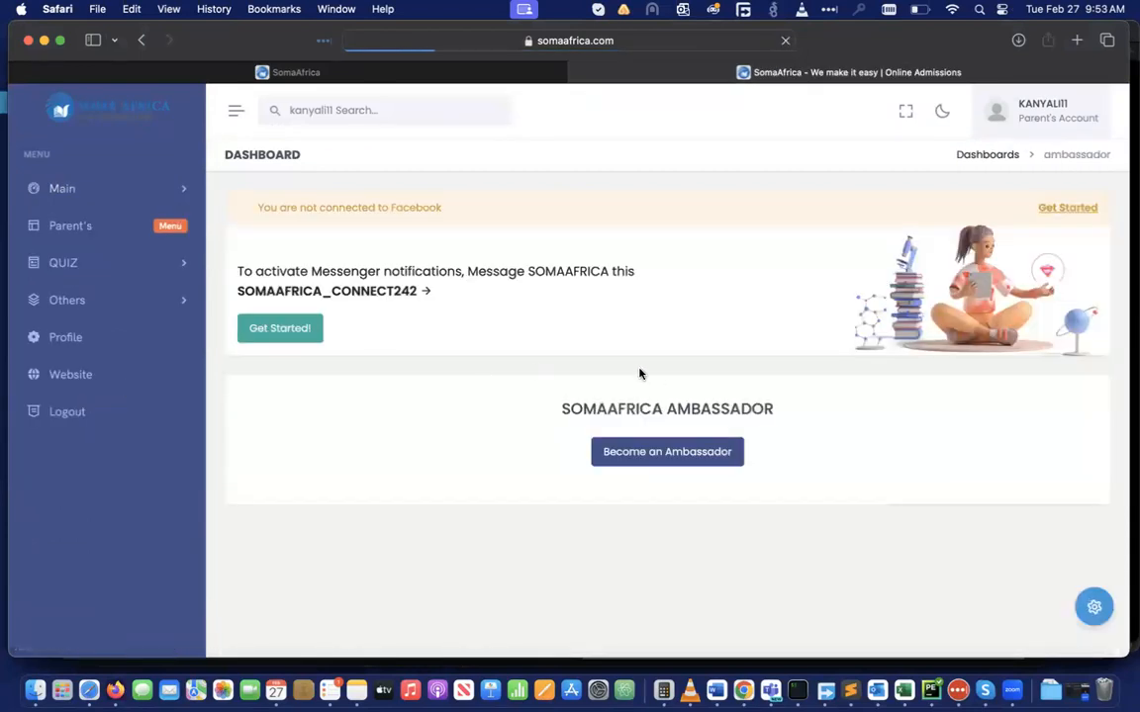
{"action": "left_click", "coordinate": [650, 453]}
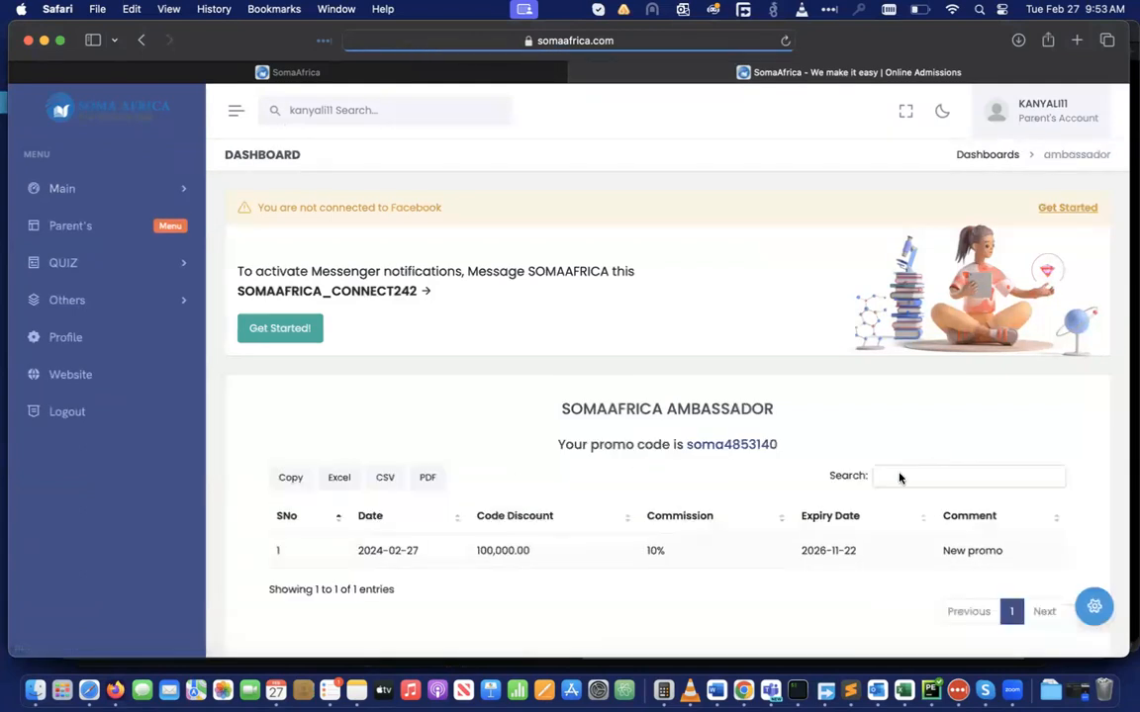
{"action": "scroll", "coordinate": [613, 543], "scroll_direction": "down", "scroll_amount": 1}
Highlight the promo's code, 100,000.00 discount, expiry date and comment, then expand Main
{"action": "scroll", "coordinate": [613, 543], "scroll_direction": "down", "scroll_amount": 2}
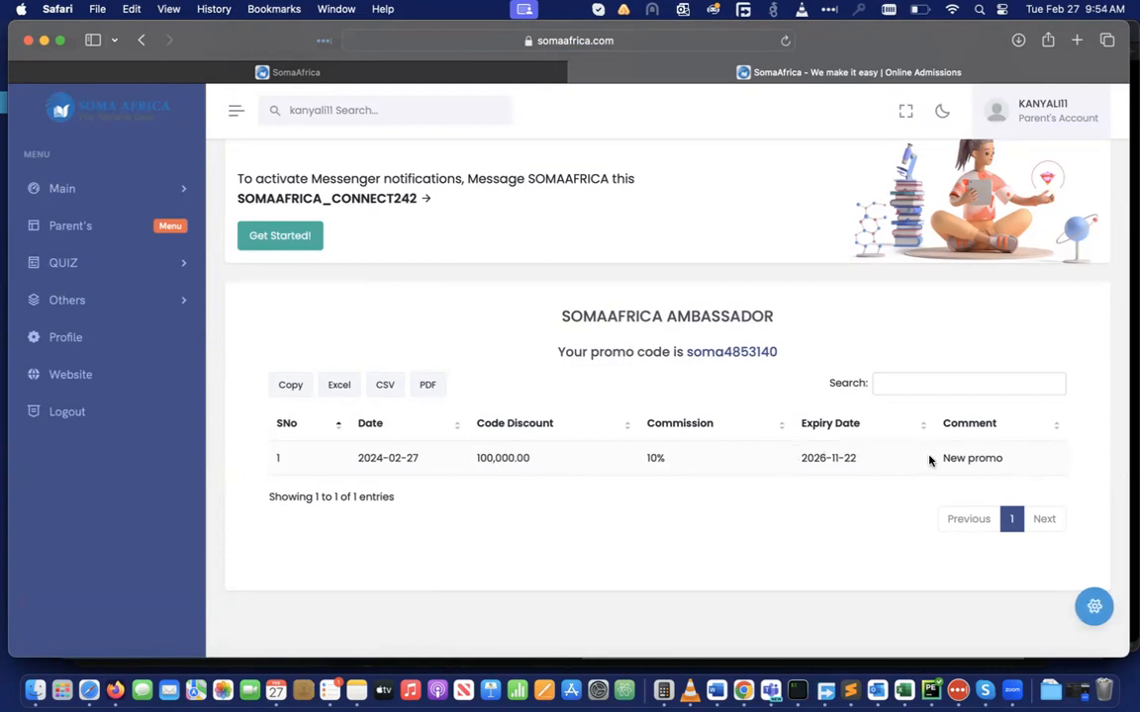
{"action": "double_click", "coordinate": [818, 455]}
{"action": "double_click", "coordinate": [484, 458]}
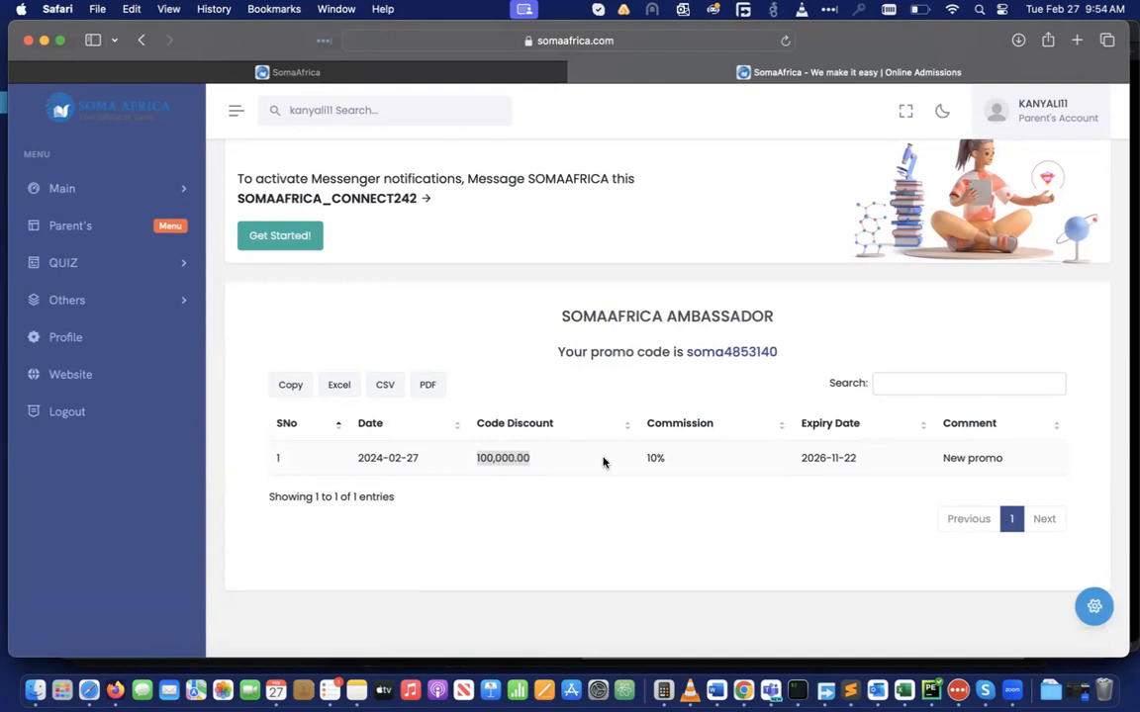
{"action": "triple_click", "coordinate": [835, 455]}
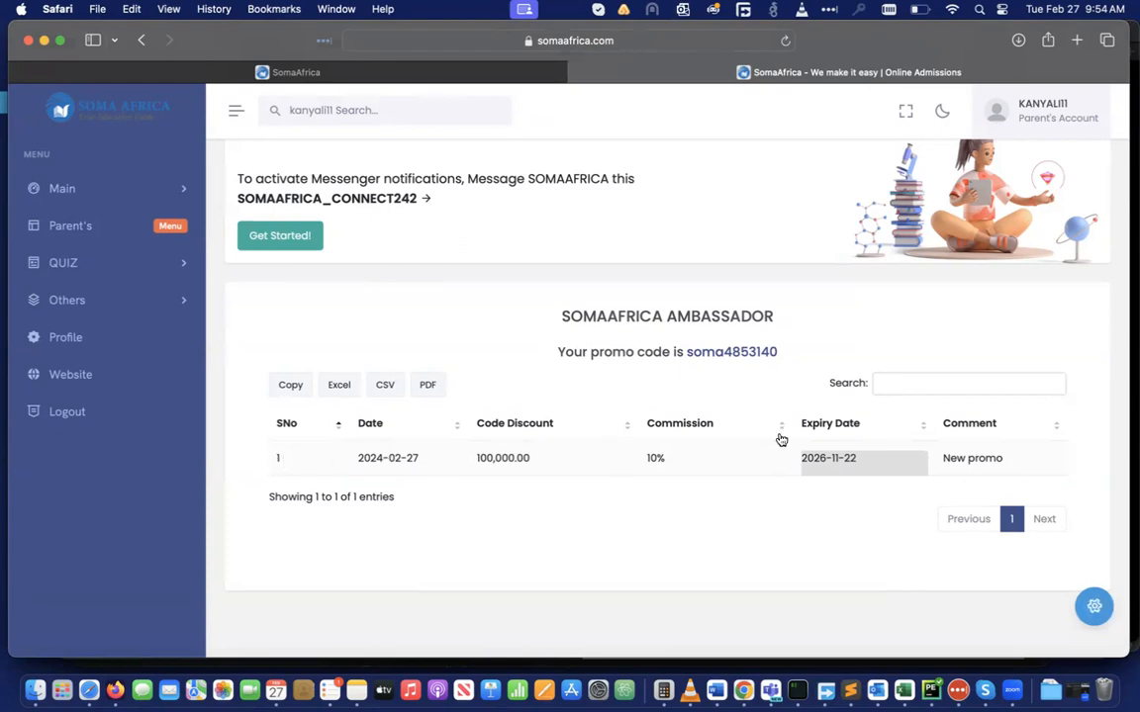
{"action": "double_click", "coordinate": [979, 458]}
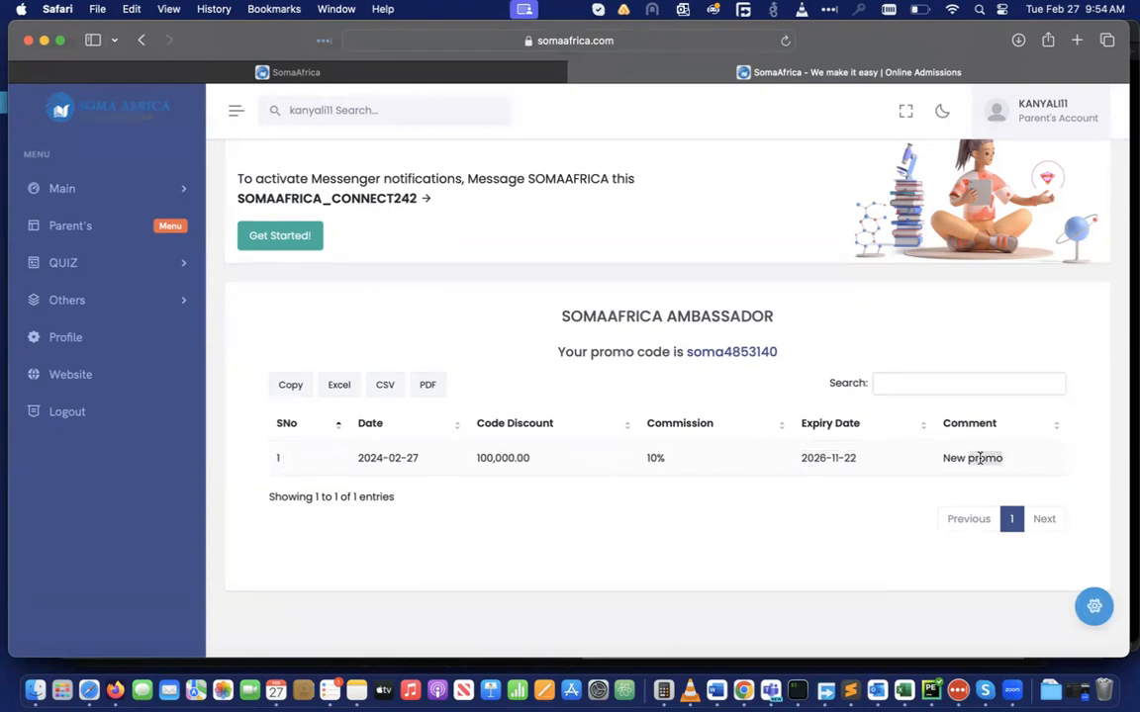
{"action": "left_click", "coordinate": [720, 350]}
{"action": "left_click_drag", "start_coordinate": [681, 354], "coordinate": [782, 350]}
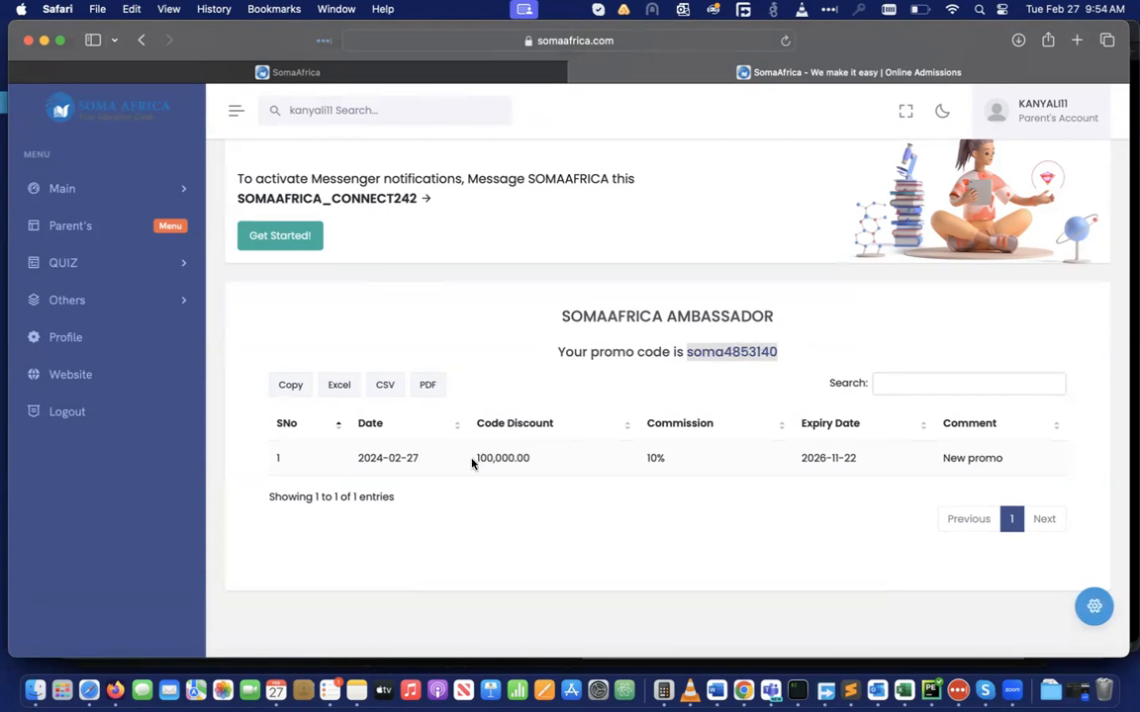
{"action": "left_click_drag", "start_coordinate": [474, 460], "coordinate": [535, 460]}
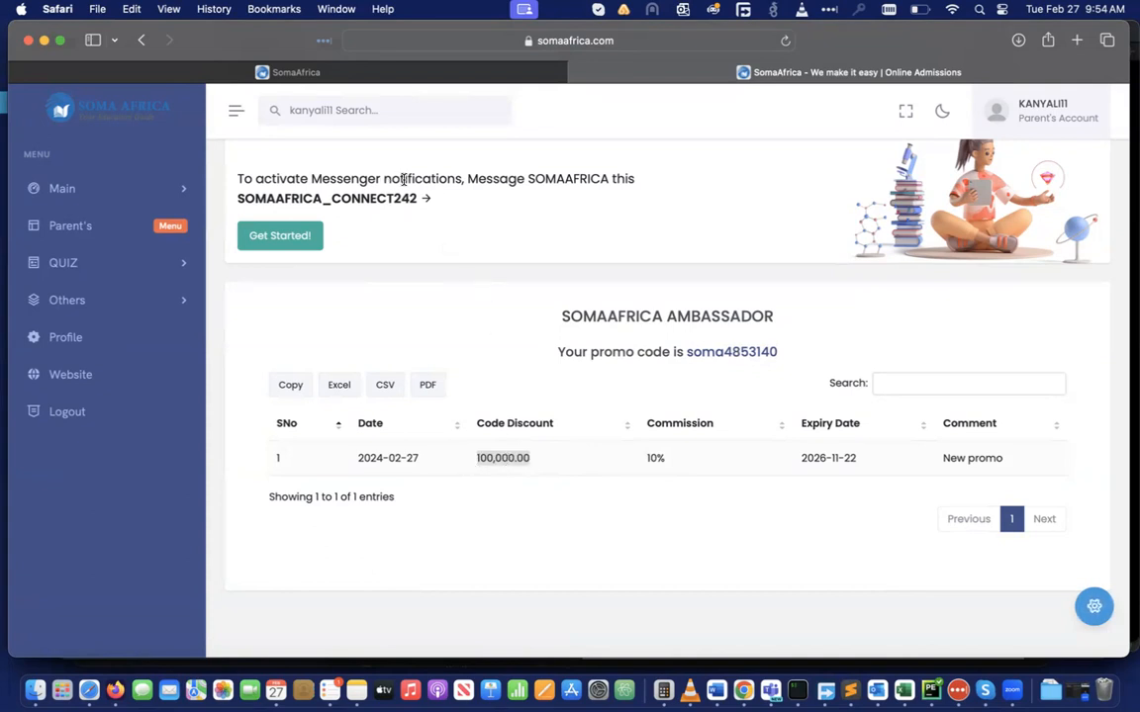
{"action": "left_click", "coordinate": [184, 188]}
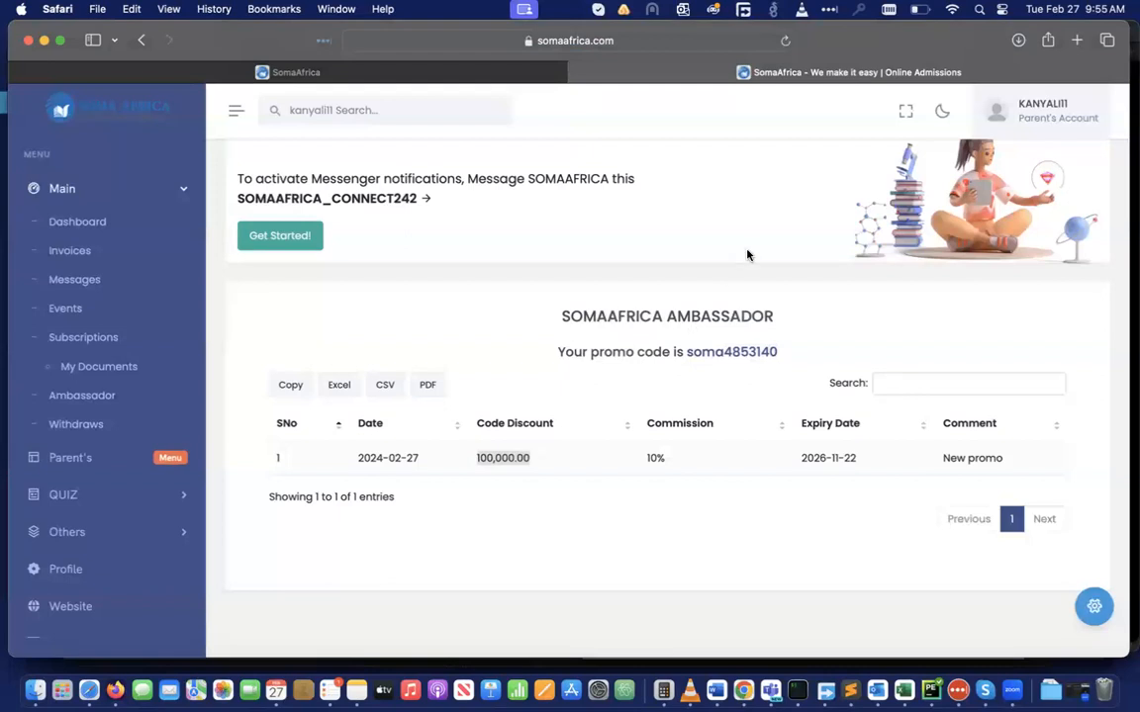
Log out of the parent account and sign back in with the school's Google account
{"action": "left_click", "coordinate": [1084, 118]}
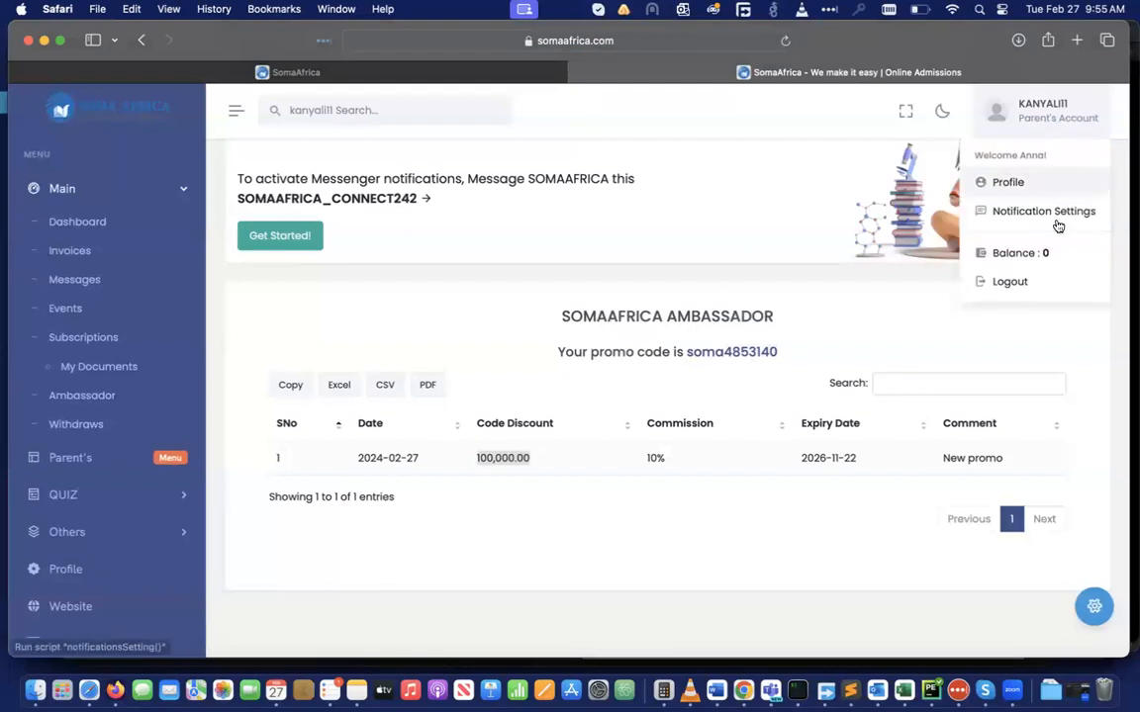
{"action": "left_click", "coordinate": [1010, 281]}
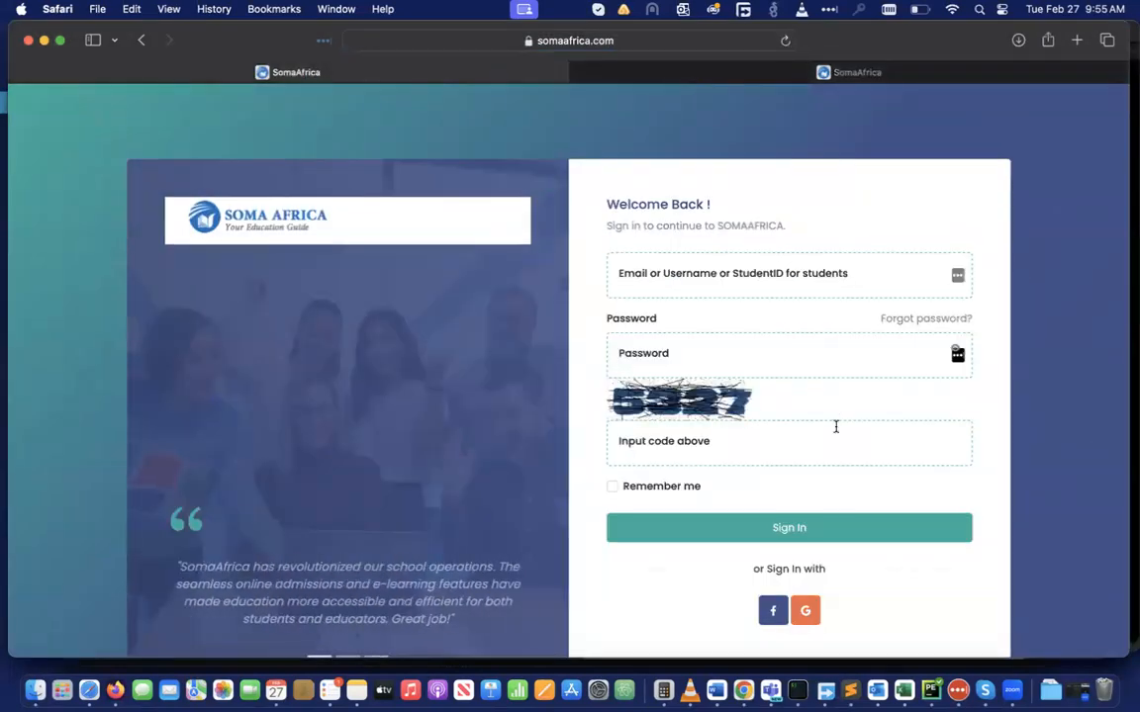
{"action": "left_click", "coordinate": [806, 612]}
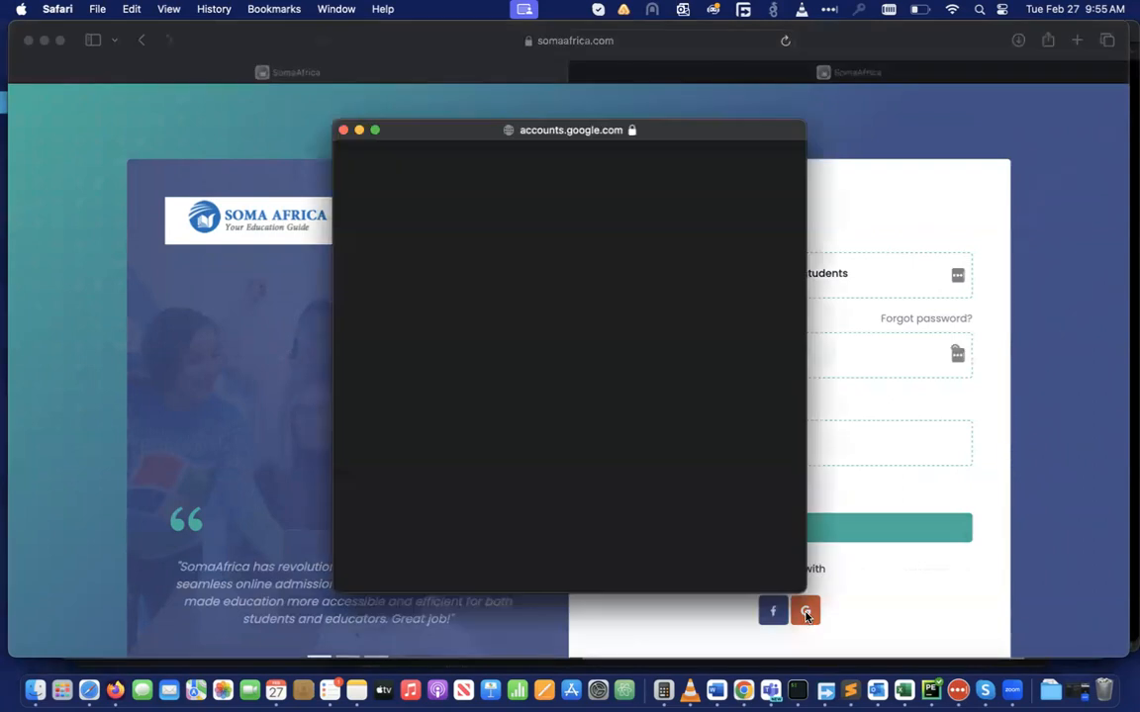
{"action": "scroll", "coordinate": [494, 473], "scroll_direction": "down", "scroll_amount": 2}
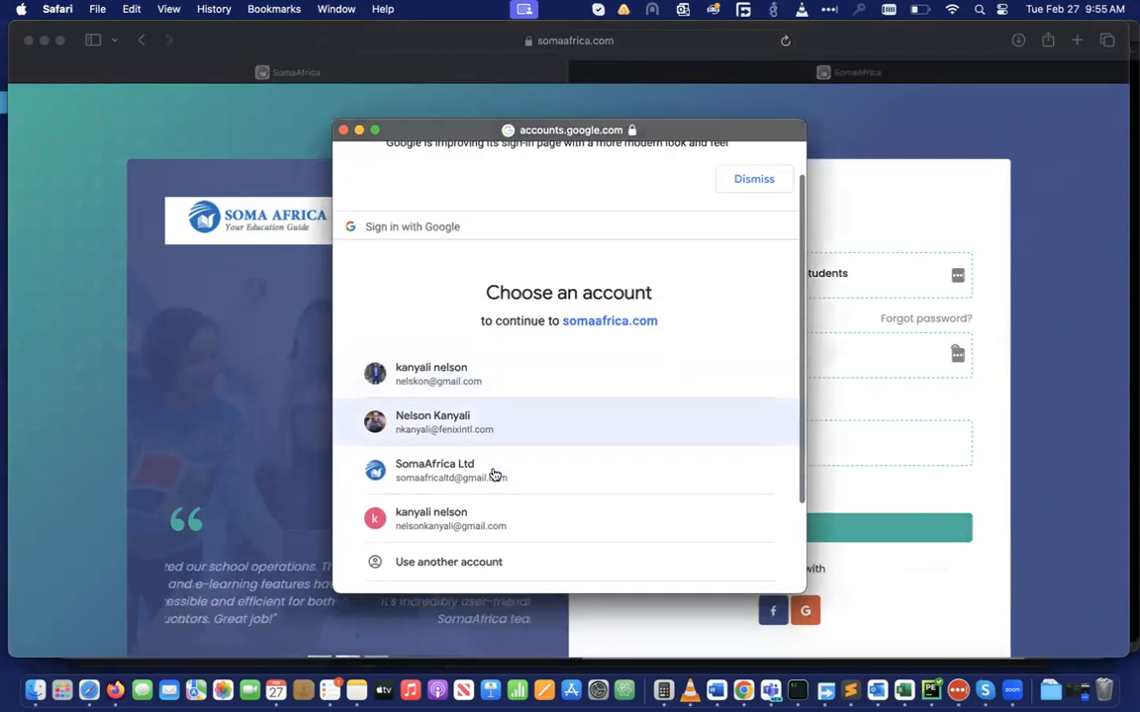
{"action": "left_click", "coordinate": [464, 476]}
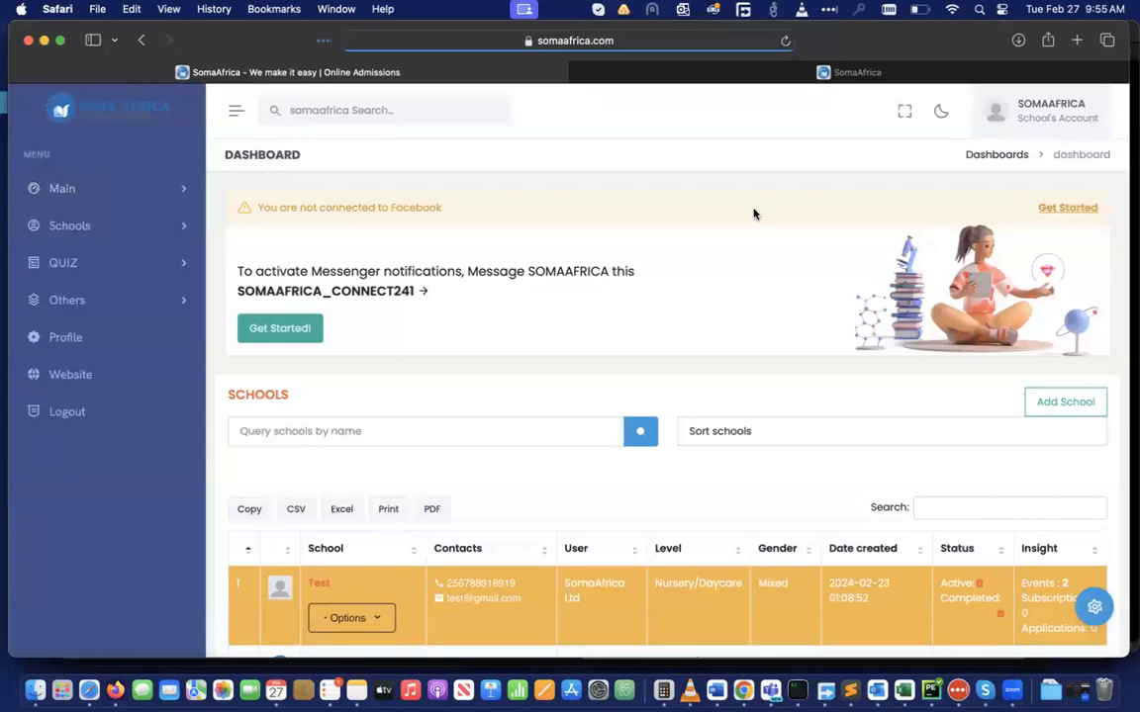
{"action": "scroll", "coordinate": [753, 214], "scroll_direction": "down", "scroll_amount": 3}
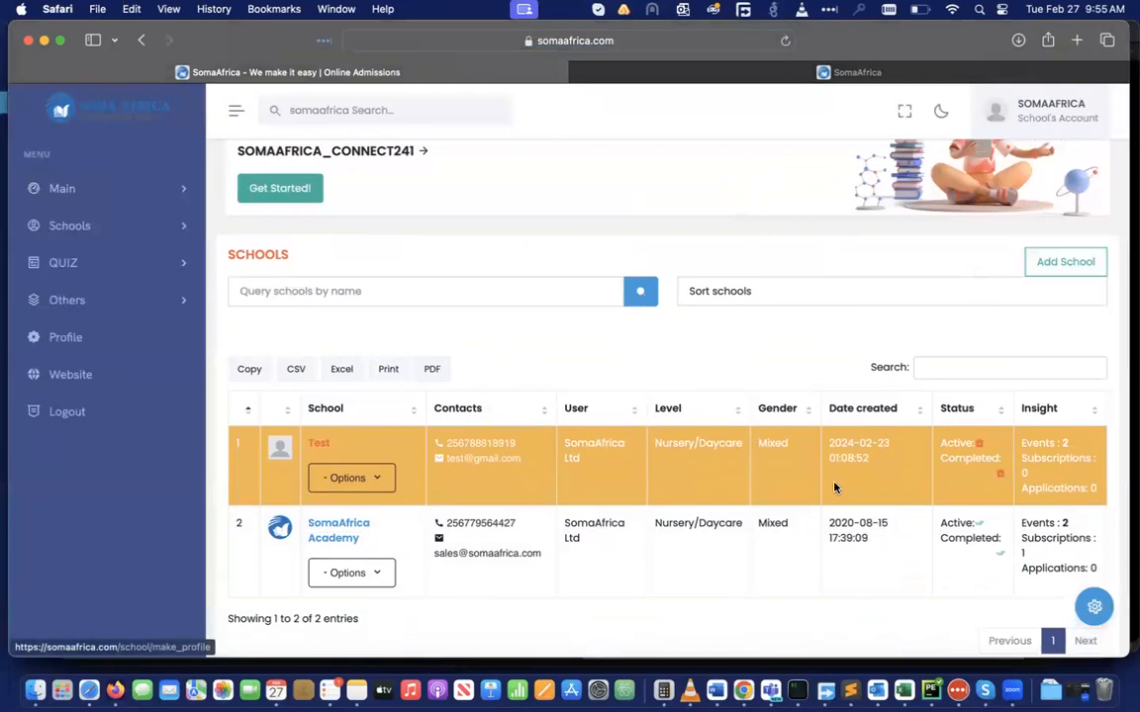
{"action": "scroll", "coordinate": [834, 485], "scroll_direction": "down", "scroll_amount": 2}
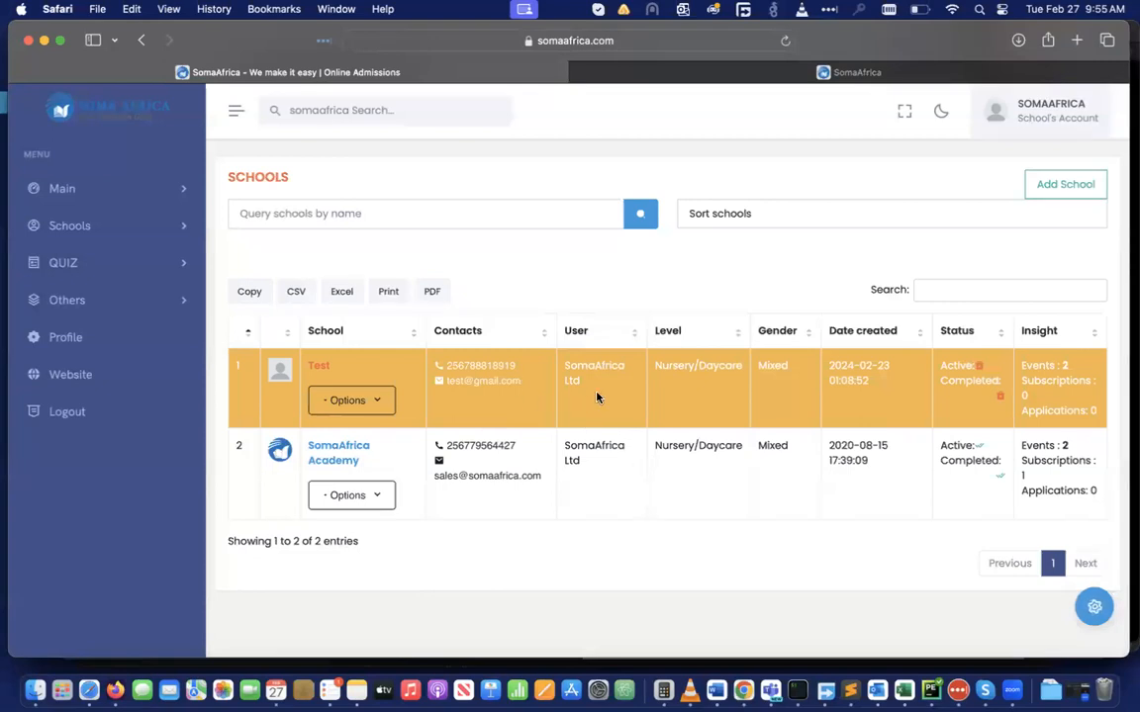
Open the Test school's profile and scroll through its 50000 admission fee and details
{"action": "left_click", "coordinate": [312, 367]}
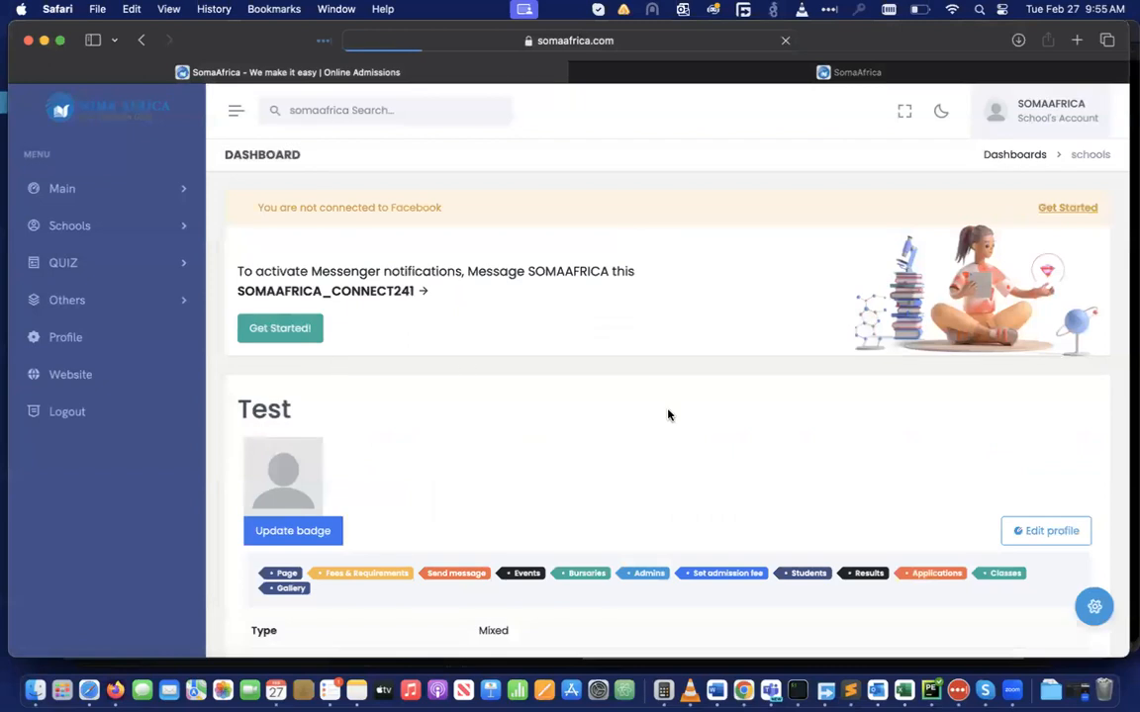
{"action": "scroll", "coordinate": [667, 414], "scroll_direction": "down", "scroll_amount": 5}
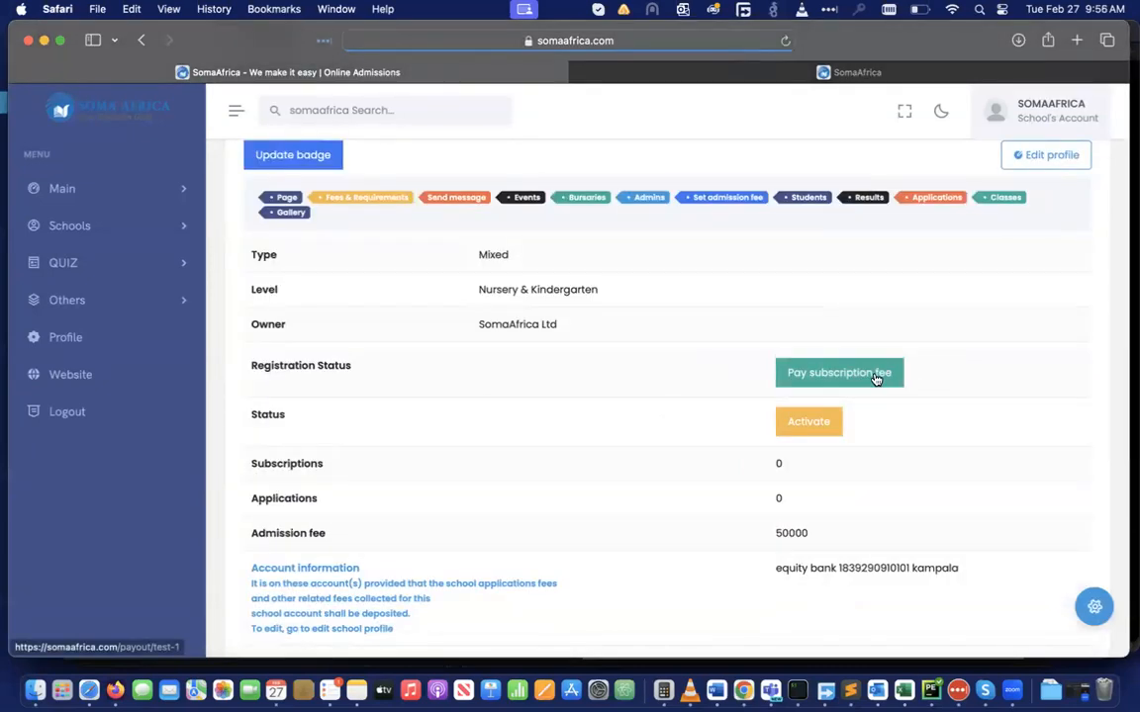
{"action": "scroll", "coordinate": [931, 445], "scroll_direction": "down", "scroll_amount": 10}
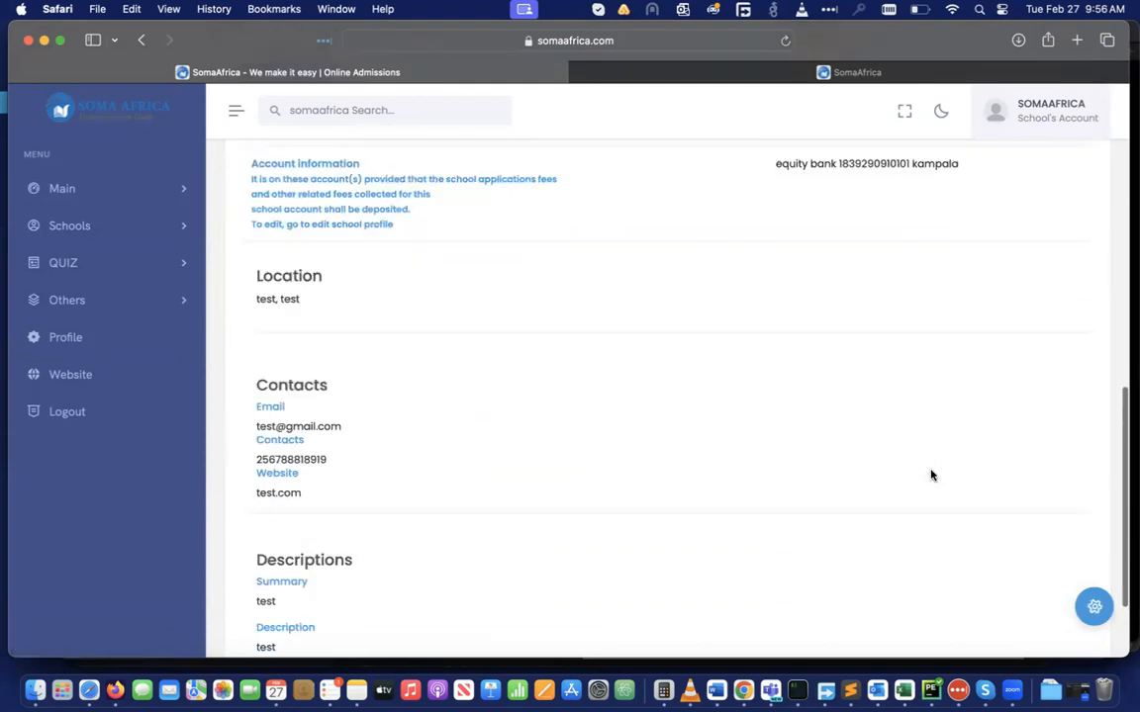
{"action": "scroll", "coordinate": [931, 473], "scroll_direction": "up", "scroll_amount": 15}
{"action": "scroll", "coordinate": [925, 467], "scroll_direction": "down", "scroll_amount": 5}
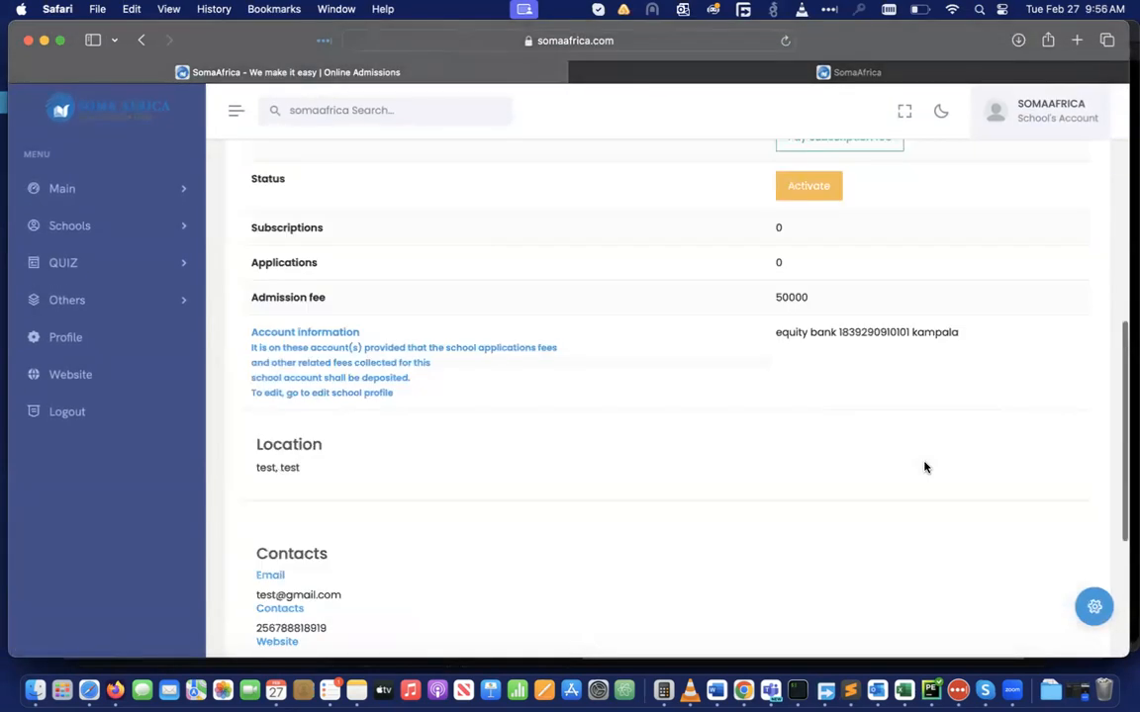
Start paying Test's subscription fee, then open Invoices showing the pending 600000 invoice
{"action": "left_click", "coordinate": [842, 388]}
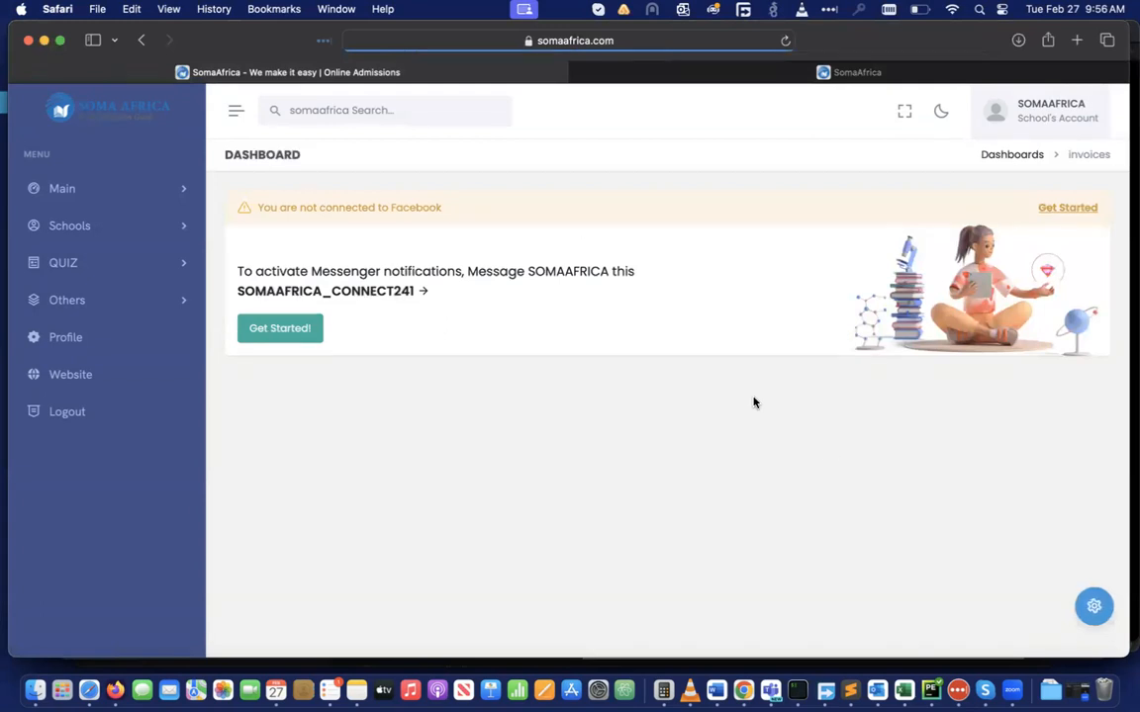
{"action": "left_click", "coordinate": [190, 230]}
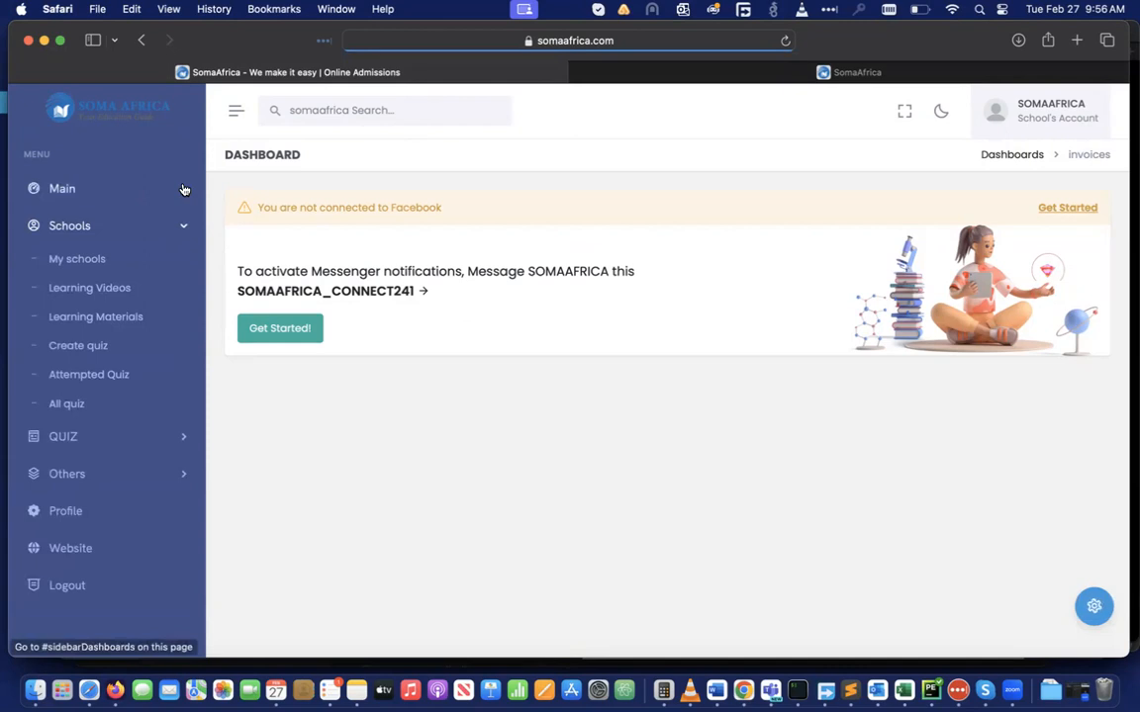
{"action": "left_click", "coordinate": [183, 188]}
{"action": "left_click", "coordinate": [77, 252]}
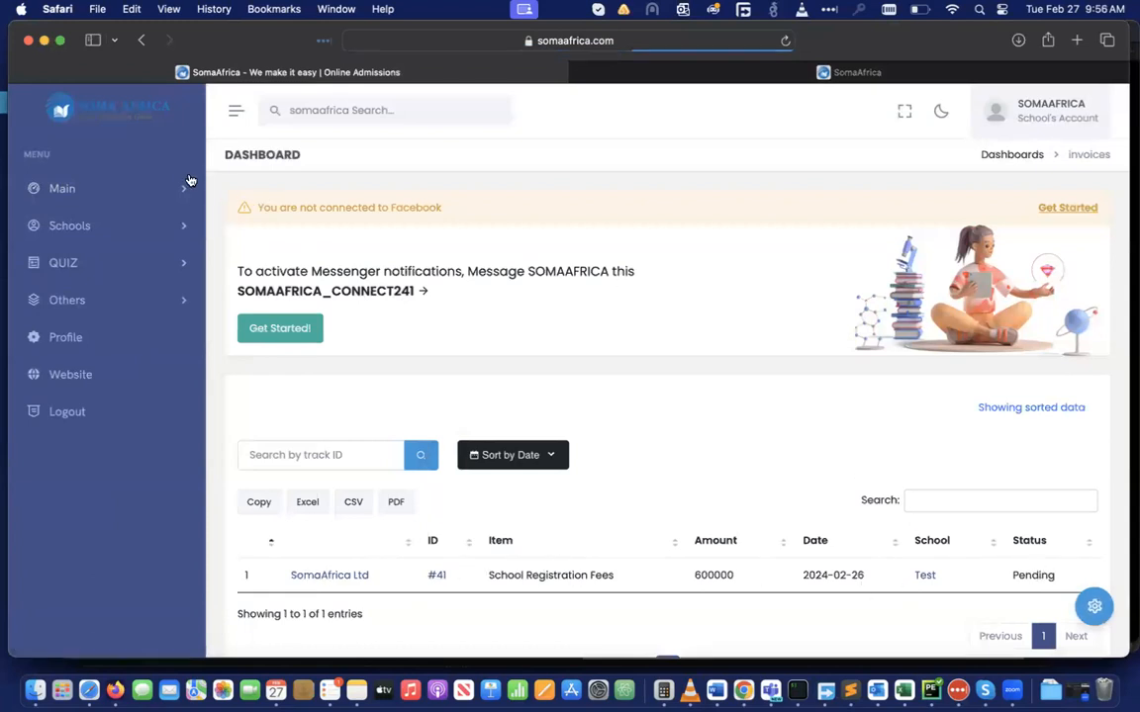
{"action": "left_click", "coordinate": [182, 194]}
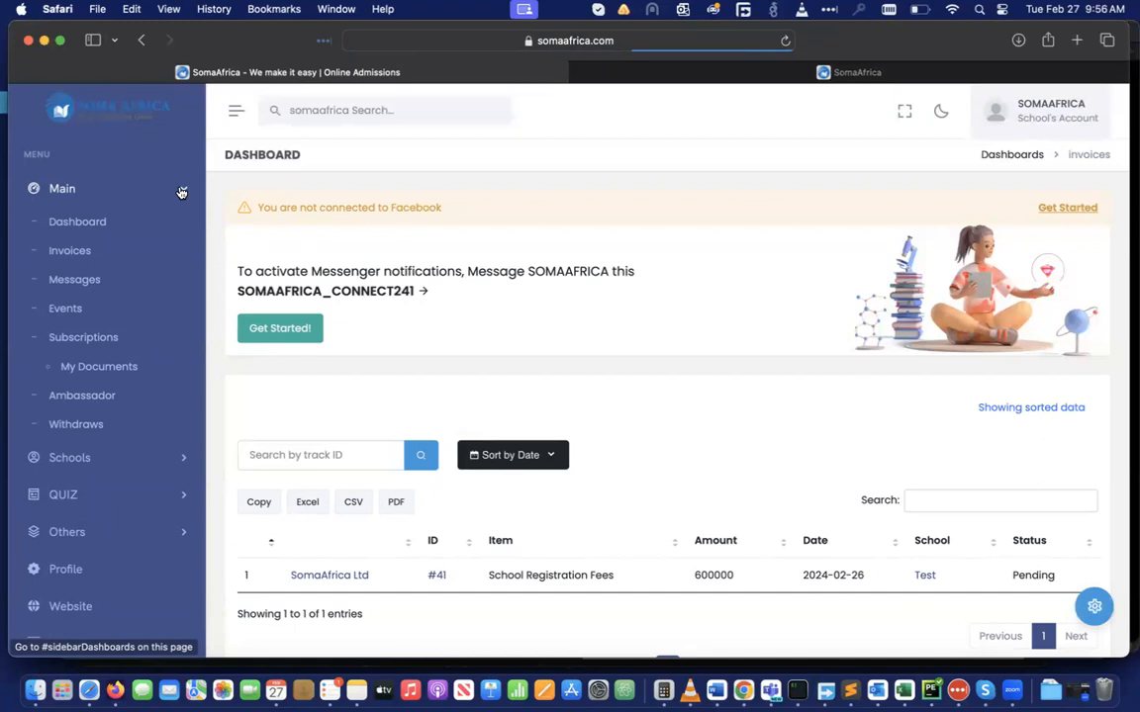
{"action": "left_click", "coordinate": [100, 221]}
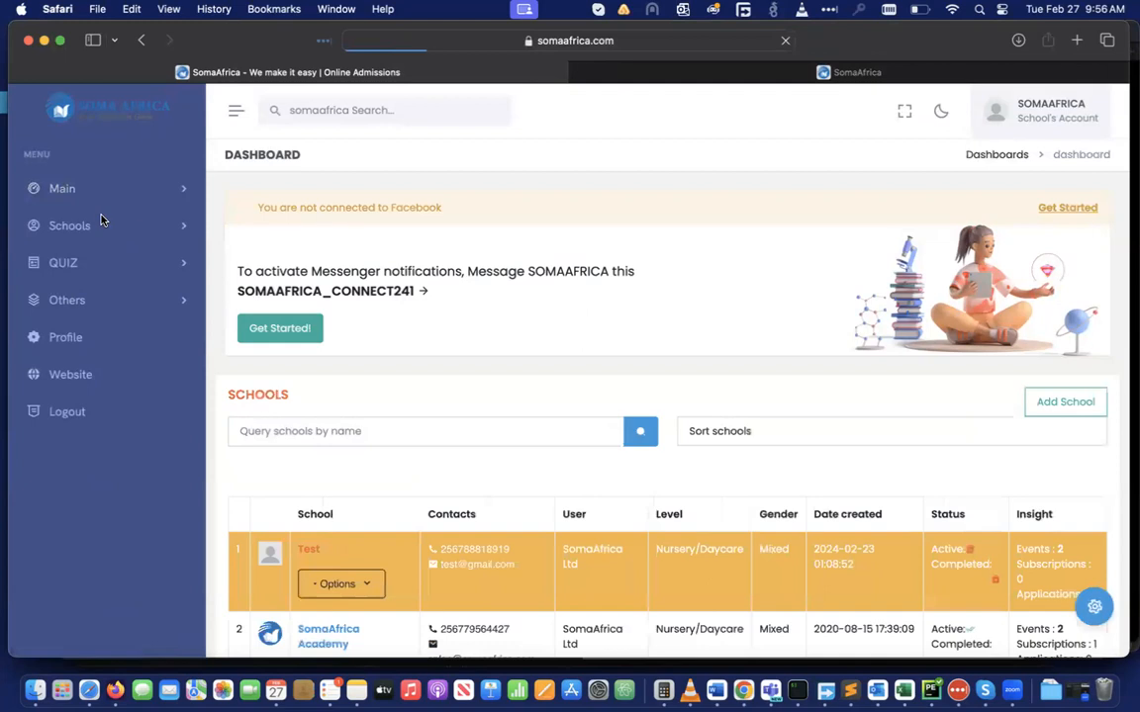
{"action": "scroll", "coordinate": [518, 432], "scroll_direction": "down", "scroll_amount": 5}
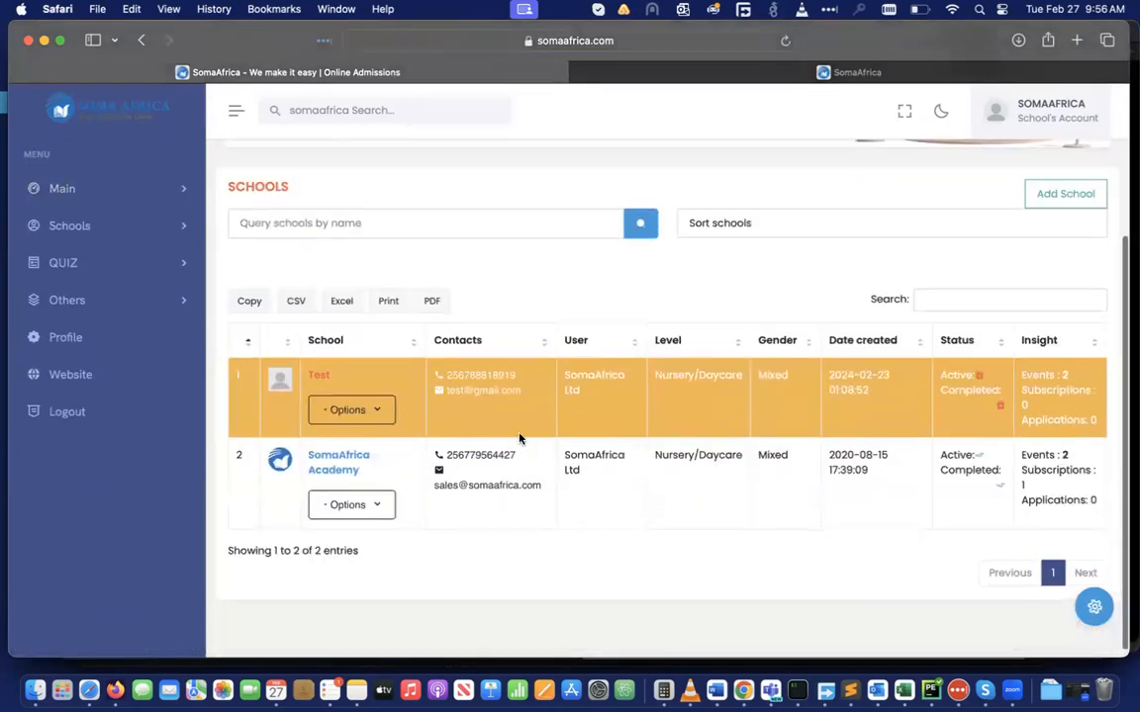
{"action": "left_click", "coordinate": [1074, 200]}
{"action": "scroll", "coordinate": [446, 386], "scroll_direction": "down", "scroll_amount": 2}
{"action": "left_click", "coordinate": [325, 370]}
{"action": "scroll", "coordinate": [326, 371], "scroll_direction": "down", "scroll_amount": 2}
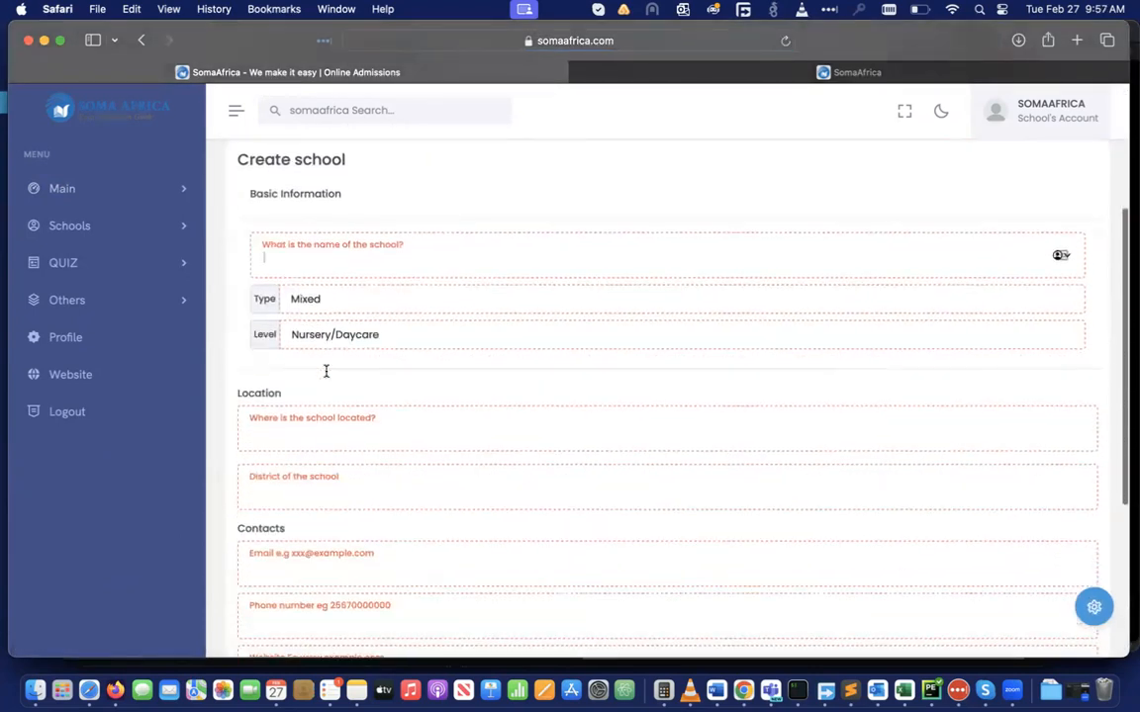
{"action": "left_click", "coordinate": [342, 311]}
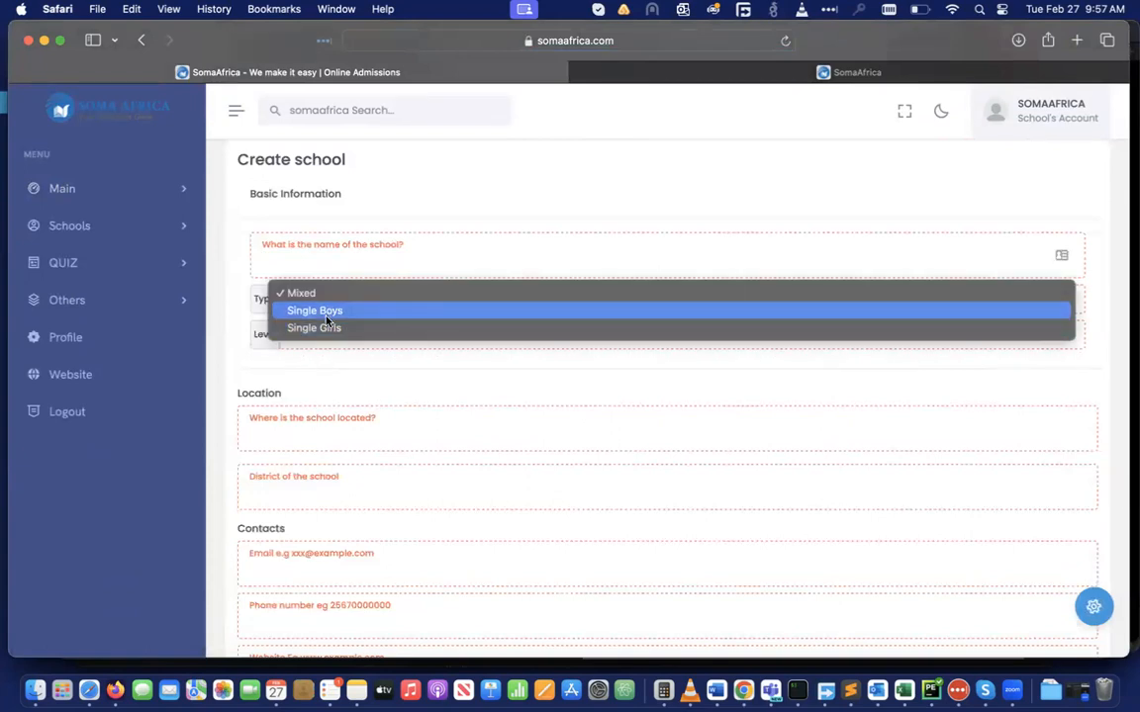
{"action": "left_click", "coordinate": [317, 368]}
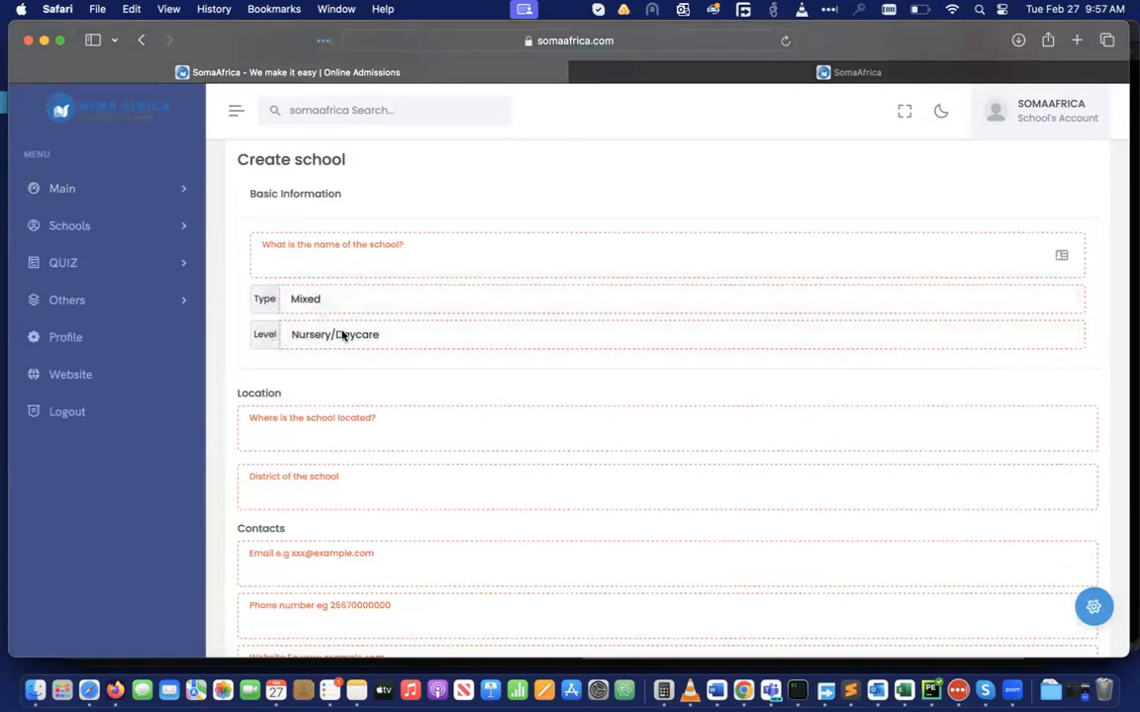
{"action": "left_click", "coordinate": [342, 335]}
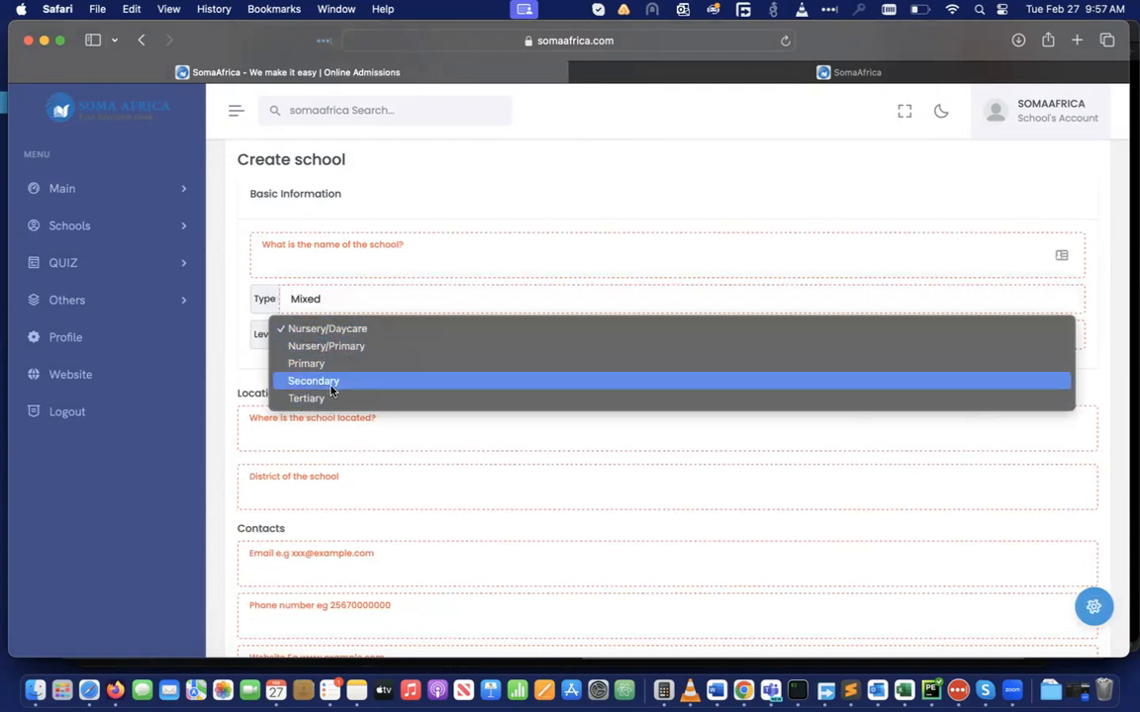
{"action": "left_click", "coordinate": [236, 379]}
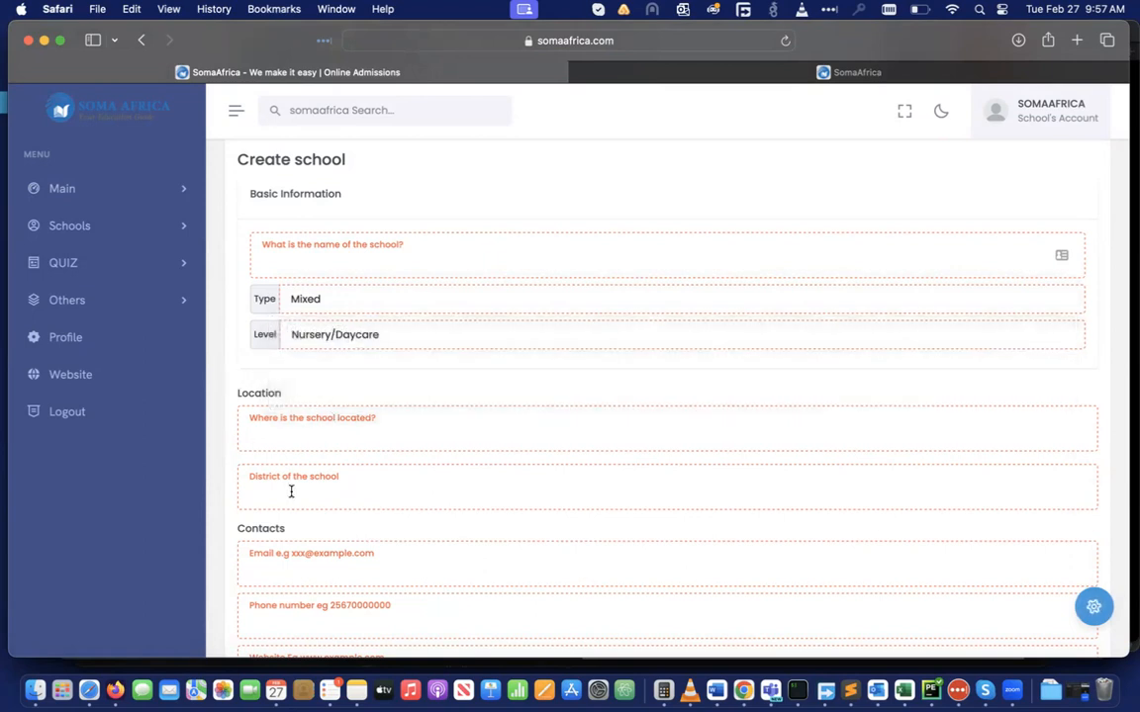
{"action": "scroll", "coordinate": [291, 491], "scroll_direction": "down", "scroll_amount": 3}
{"action": "left_click", "coordinate": [280, 446]}
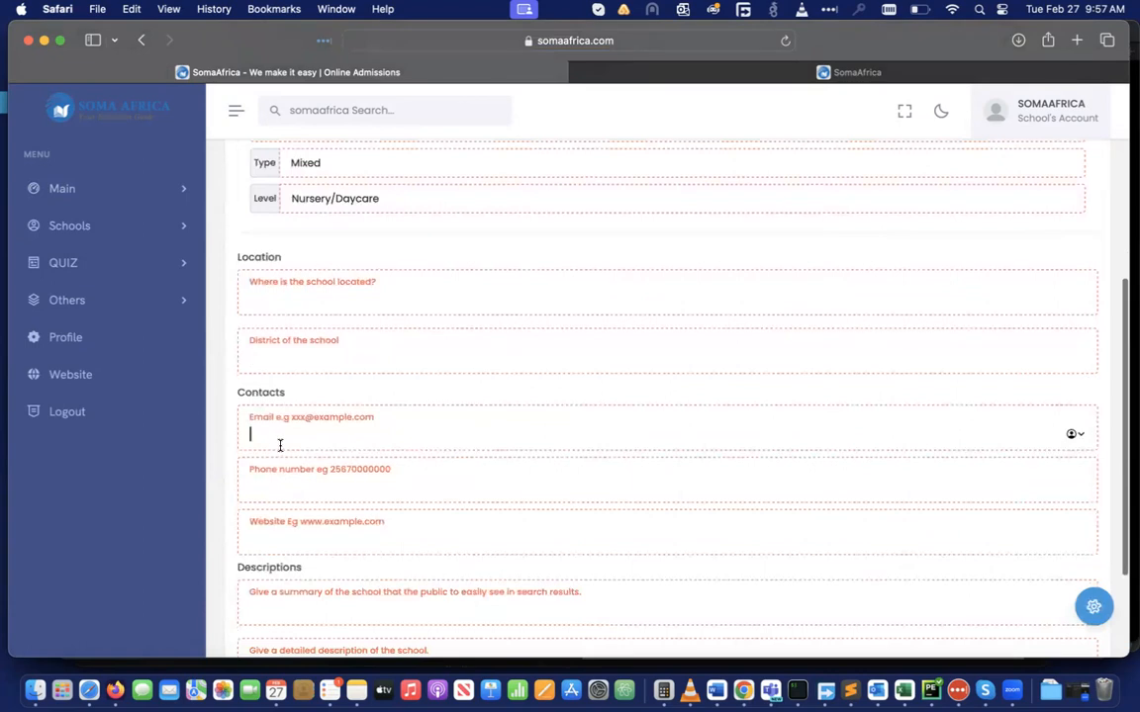
{"action": "left_click", "coordinate": [270, 488]}
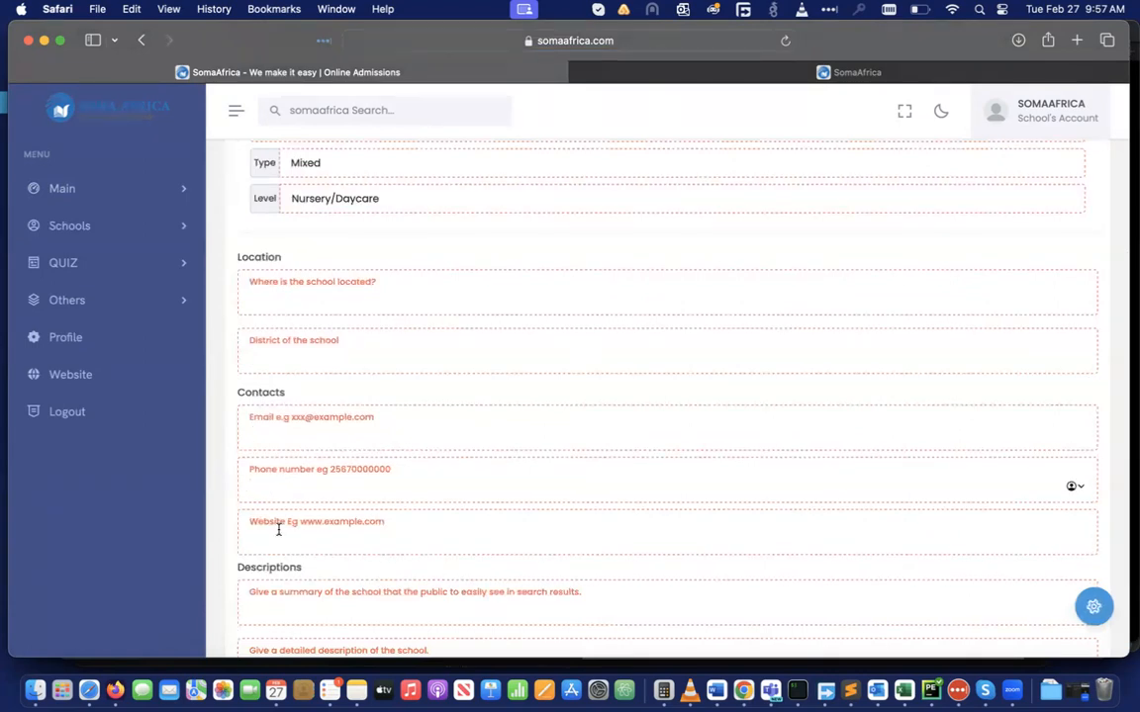
{"action": "left_click", "coordinate": [275, 534]}
{"action": "scroll", "coordinate": [275, 534], "scroll_direction": "down", "scroll_amount": 3}
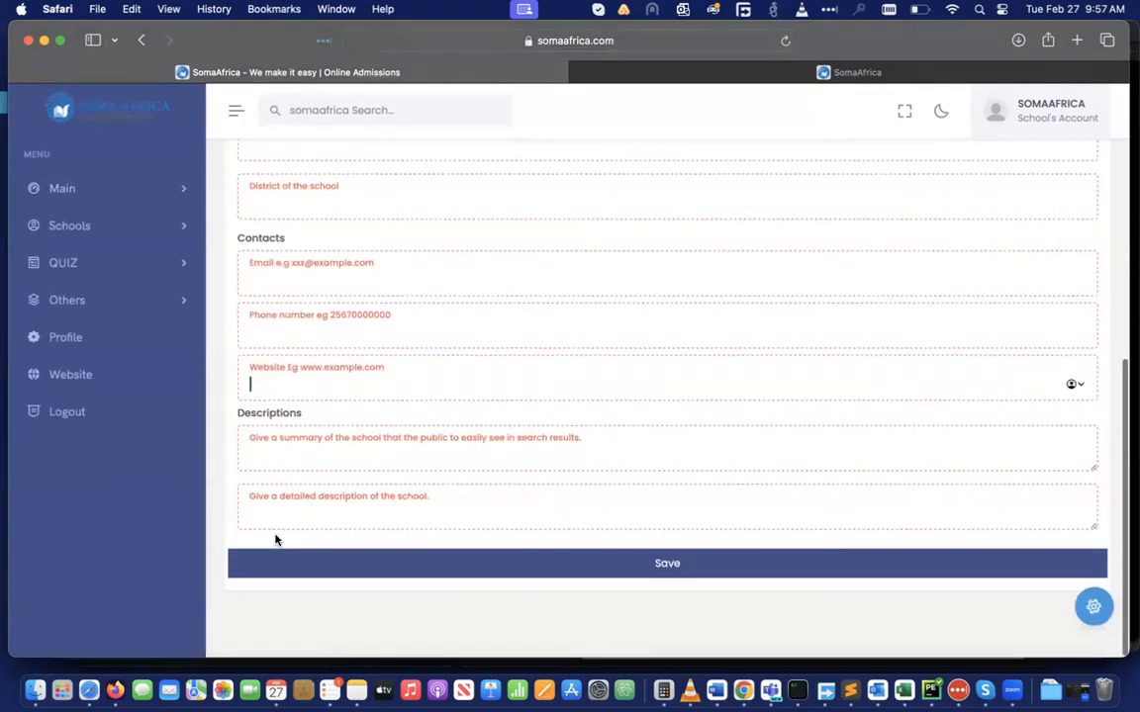
{"action": "left_click", "coordinate": [297, 454]}
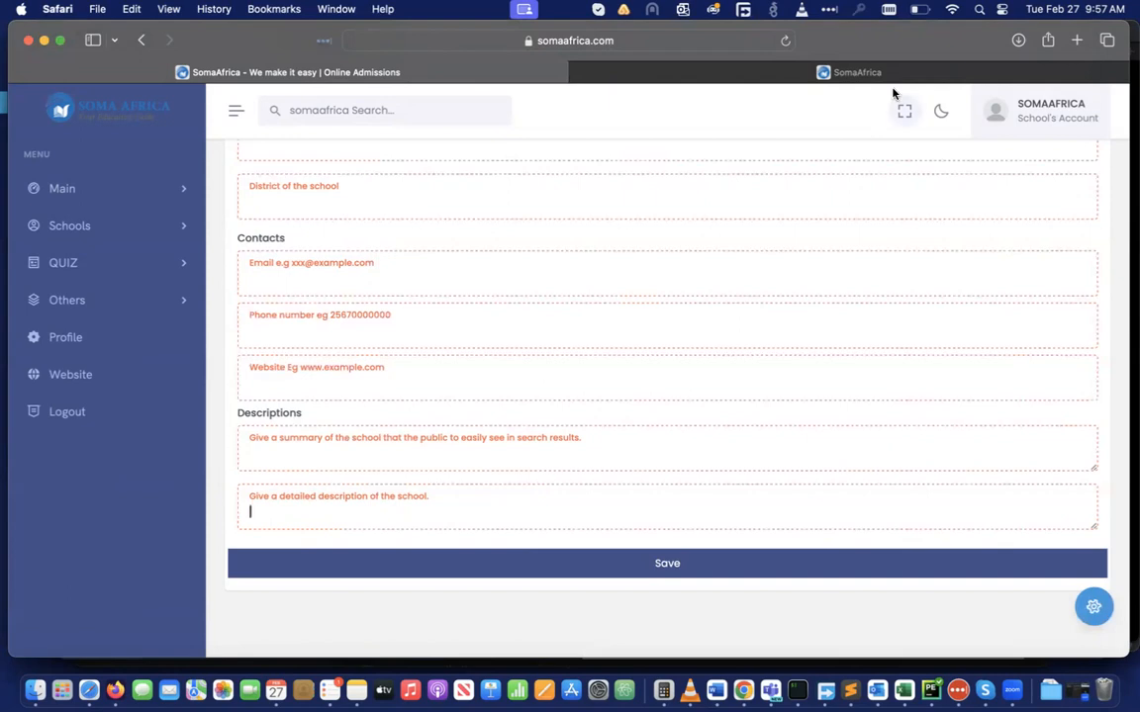
Clear the second tab's address, then load somaafrica.com in a new Safari tab
{"action": "left_click", "coordinate": [846, 72]}
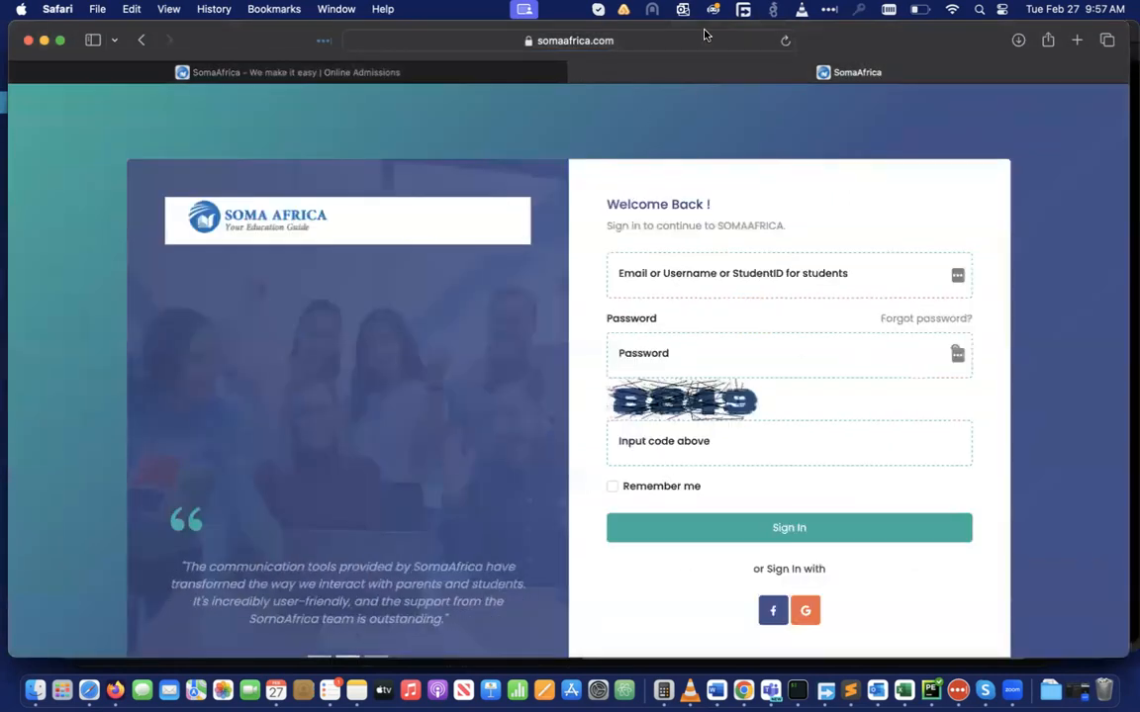
{"action": "left_click", "coordinate": [653, 41]}
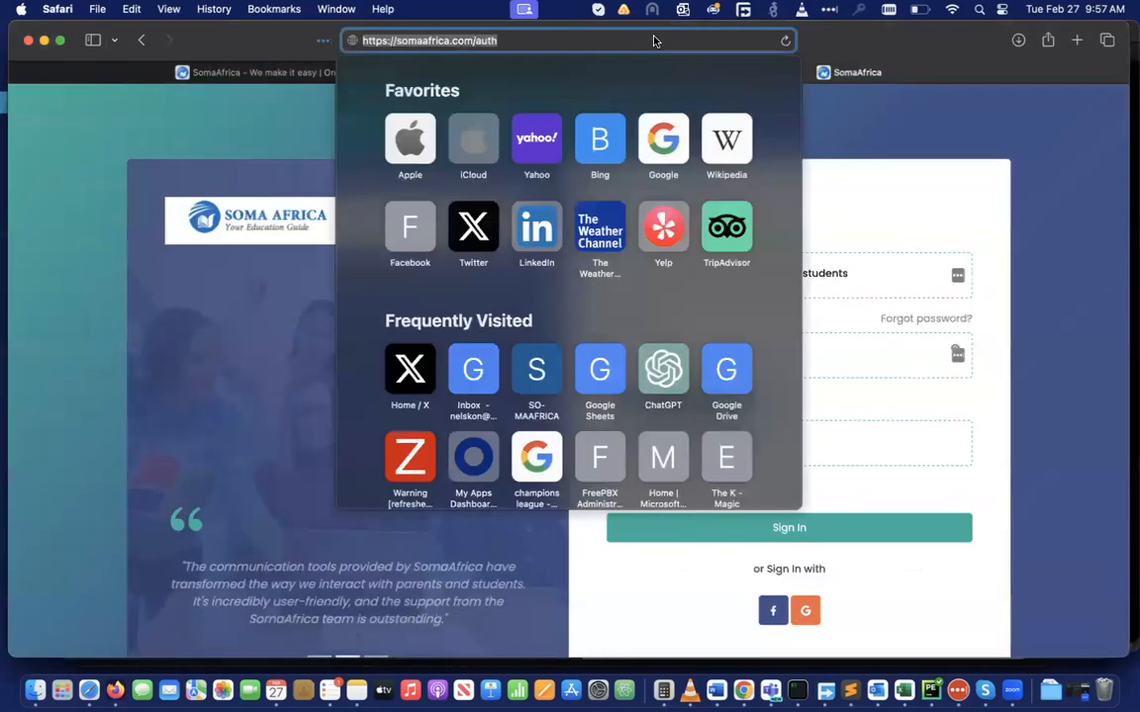
{"action": "key", "text": "BackSpace"}
{"action": "key", "text": "Escape"}
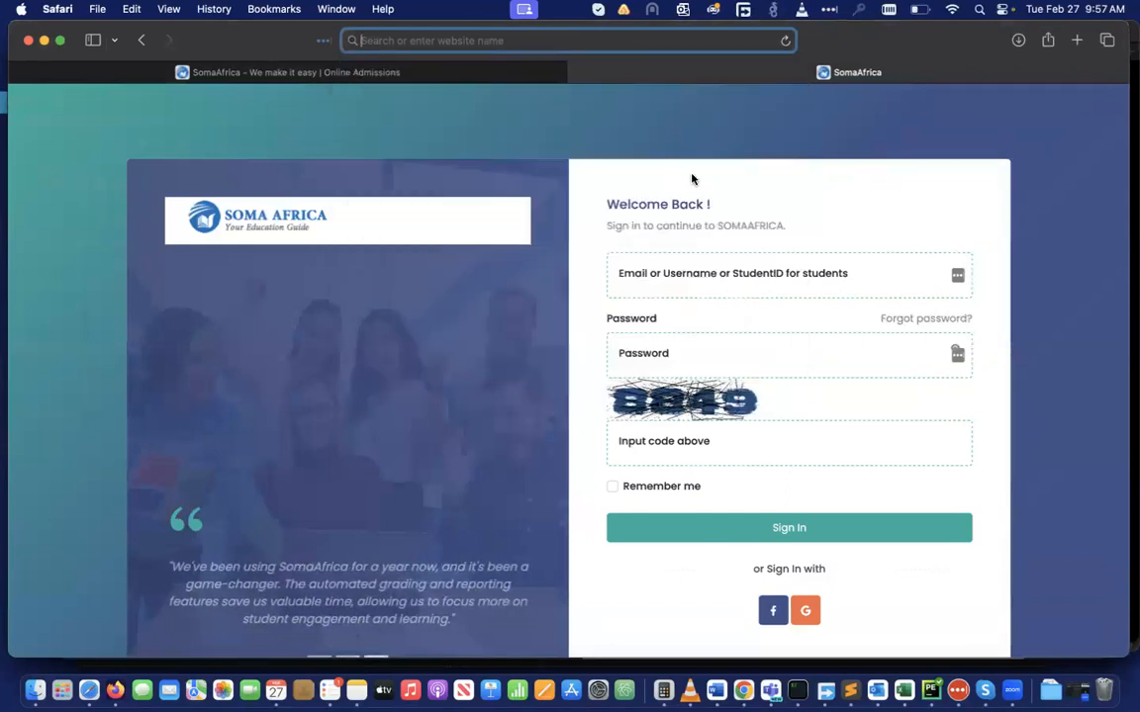
{"action": "scroll", "coordinate": [555, 301], "scroll_direction": "down", "scroll_amount": 5}
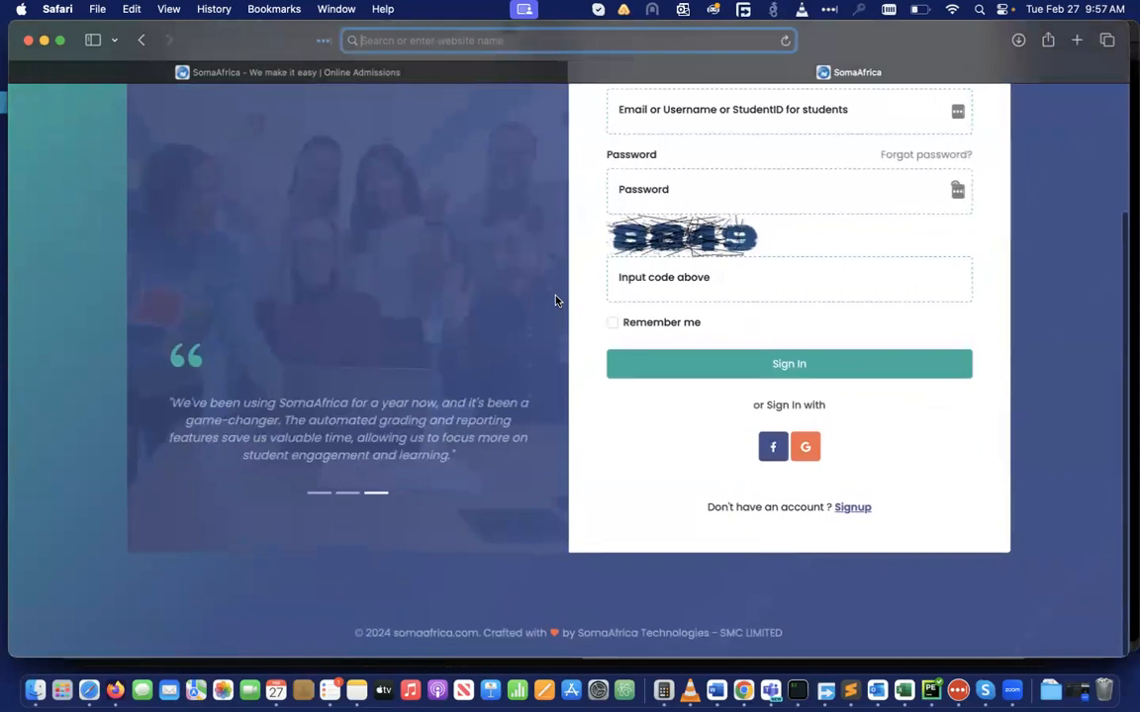
{"action": "scroll", "coordinate": [556, 301], "scroll_direction": "up", "scroll_amount": 5}
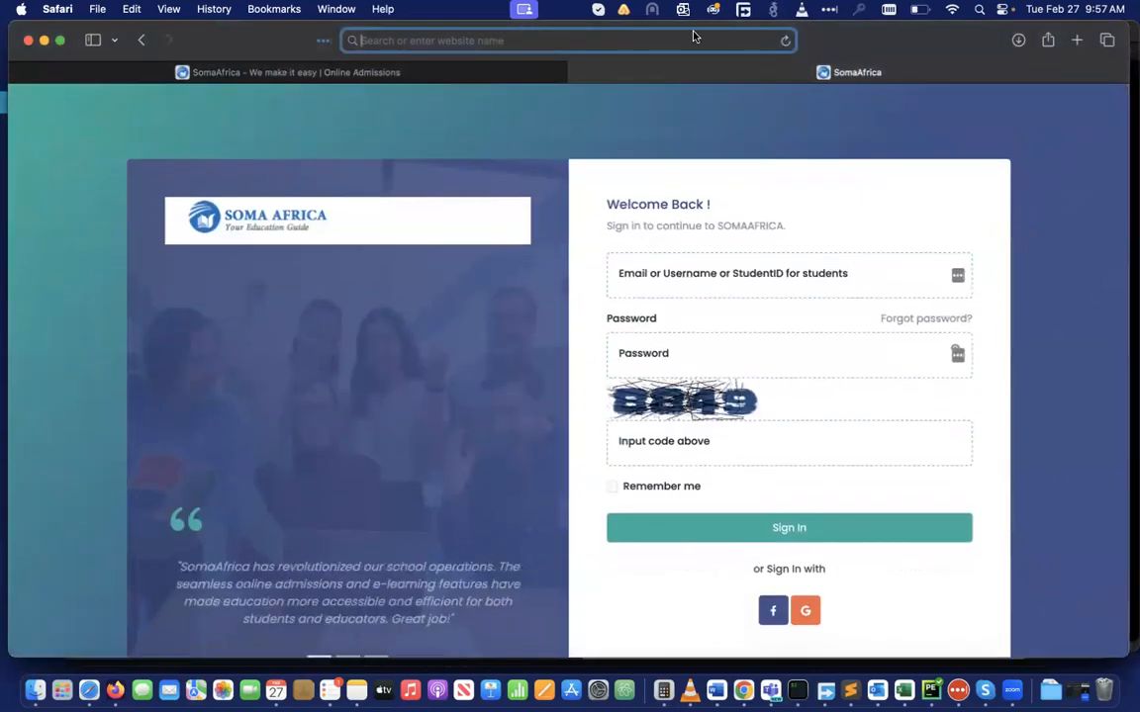
{"action": "left_click", "coordinate": [1074, 41]}
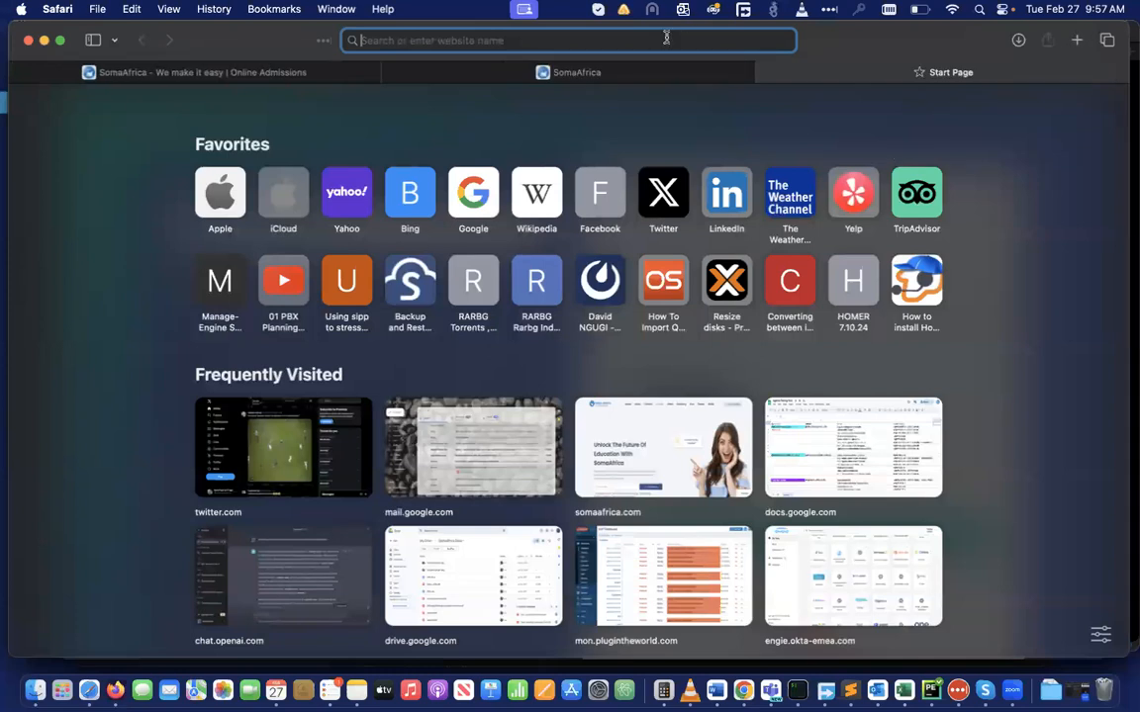
{"action": "type", "text": "somaafrica.com"}
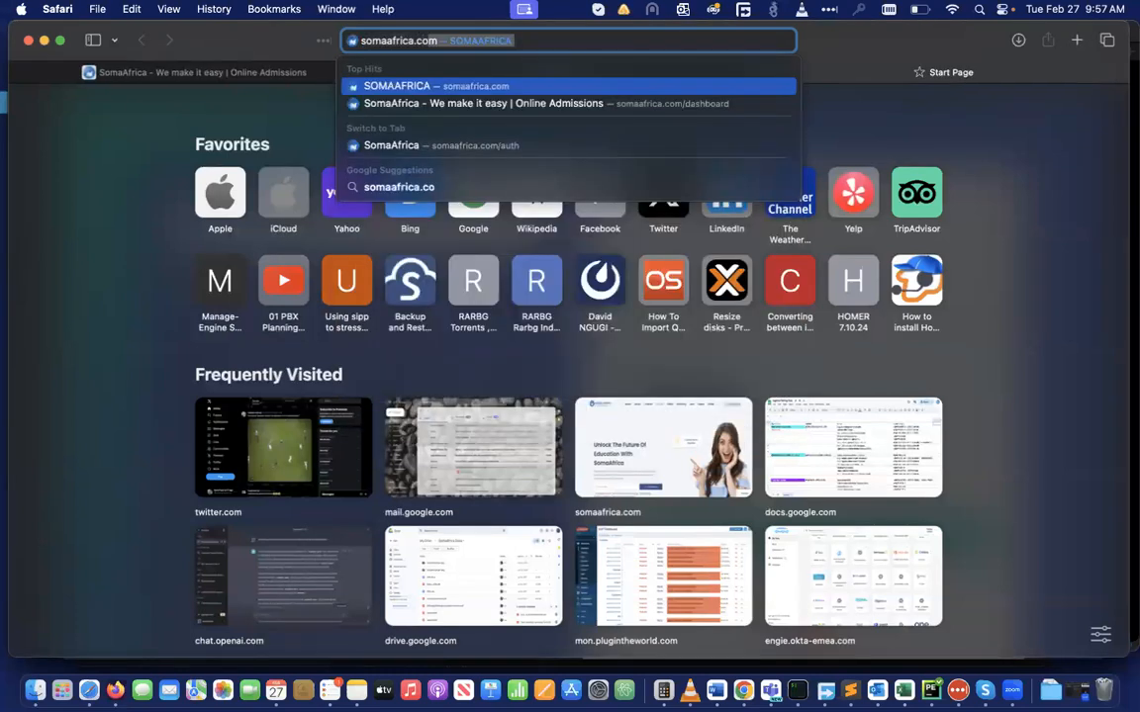
{"action": "key", "text": "Return"}
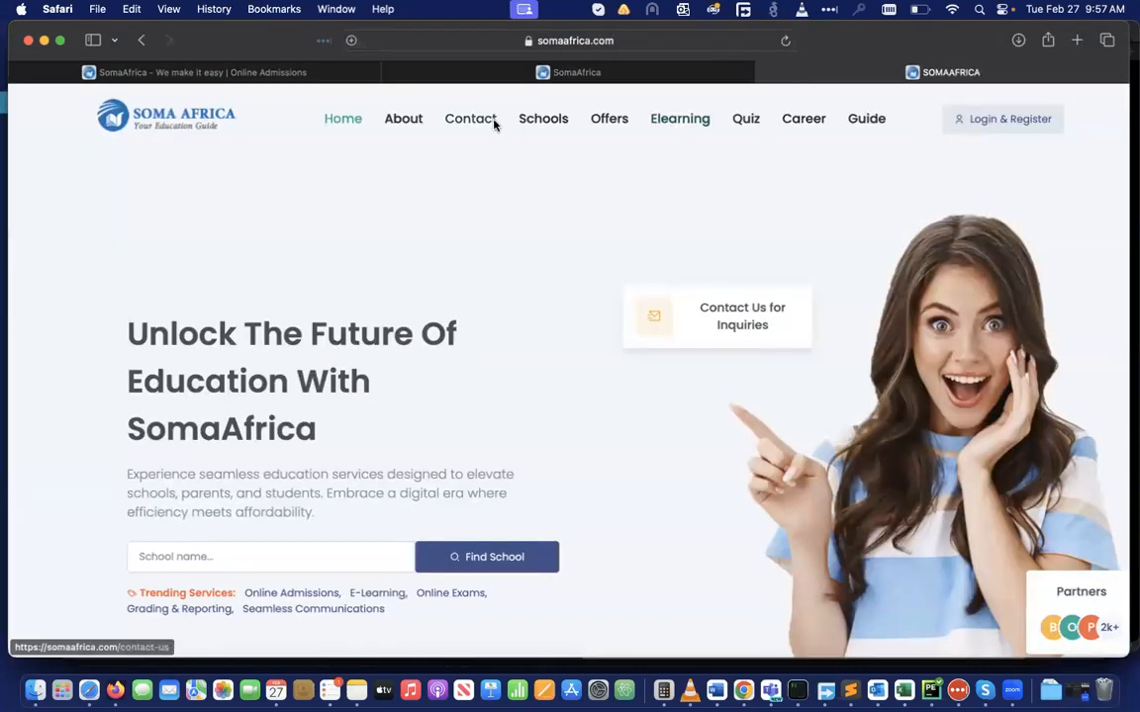
View SomaAfrica Academy's public profile from the Schools list, then return to the dashboard form
{"action": "left_click", "coordinate": [546, 123]}
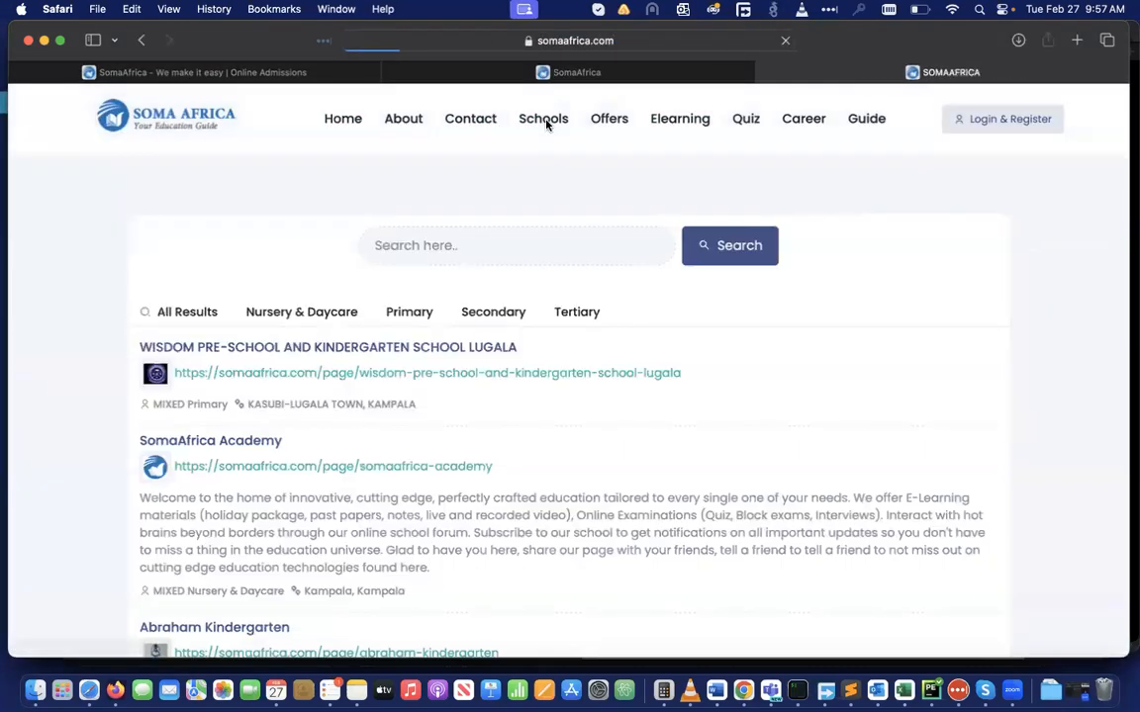
{"action": "left_click", "coordinate": [198, 440]}
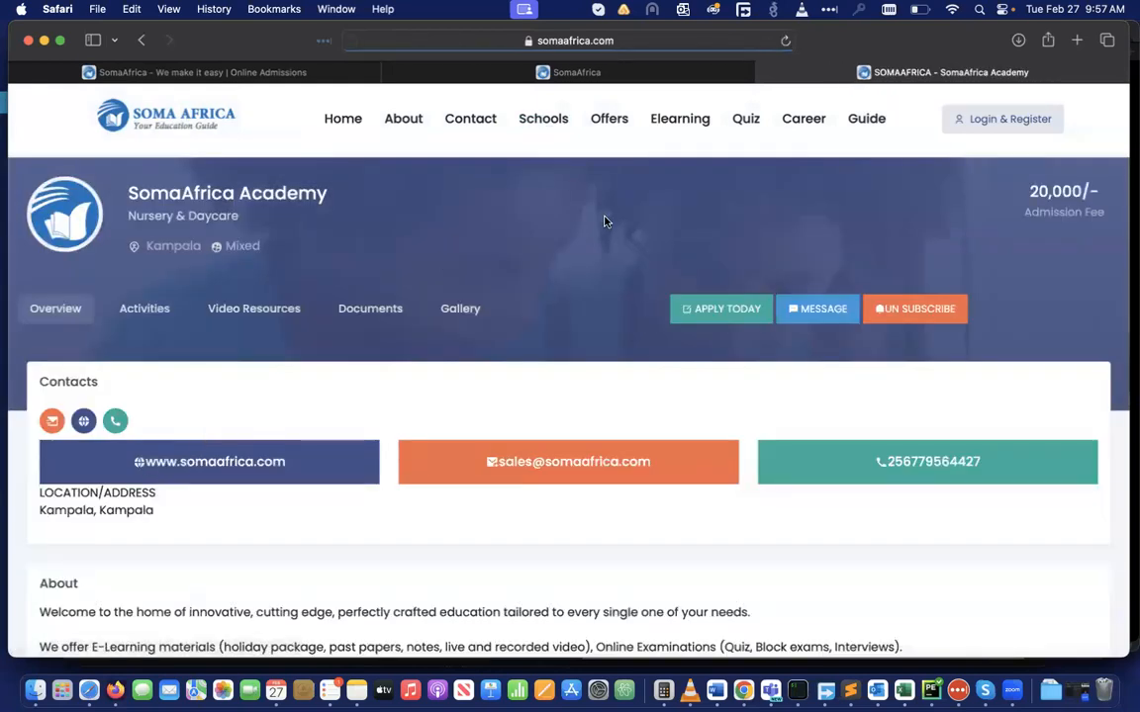
{"action": "scroll", "coordinate": [573, 478], "scroll_direction": "down", "scroll_amount": 5}
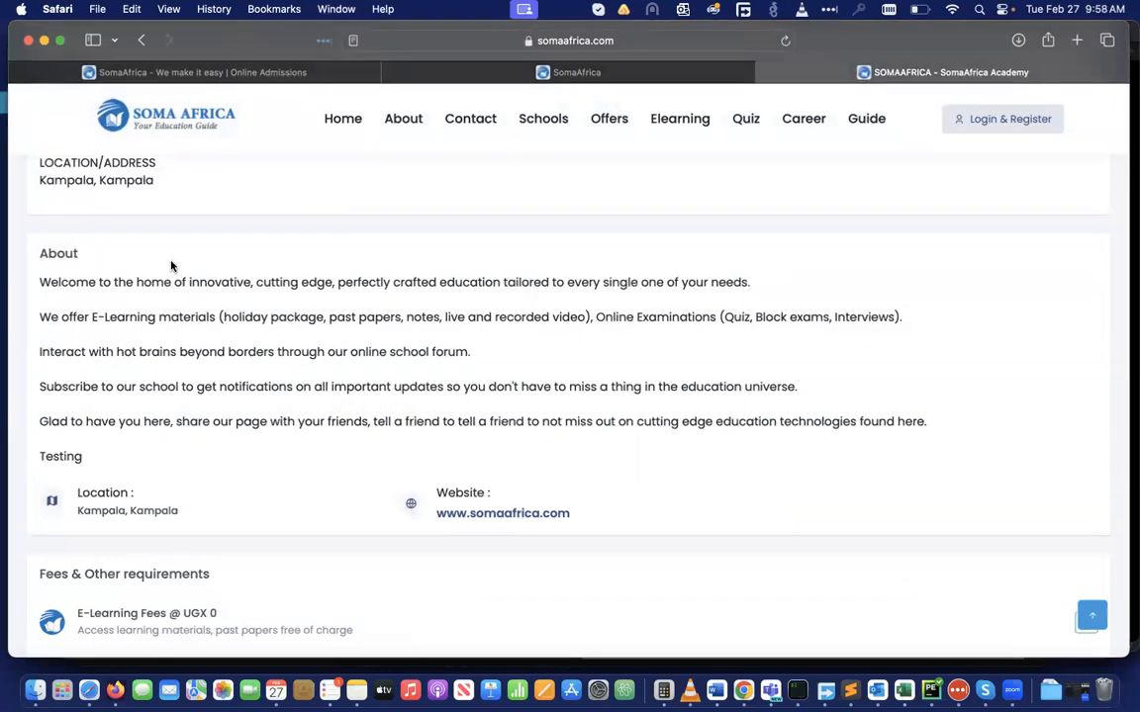
{"action": "left_click", "coordinate": [208, 73]}
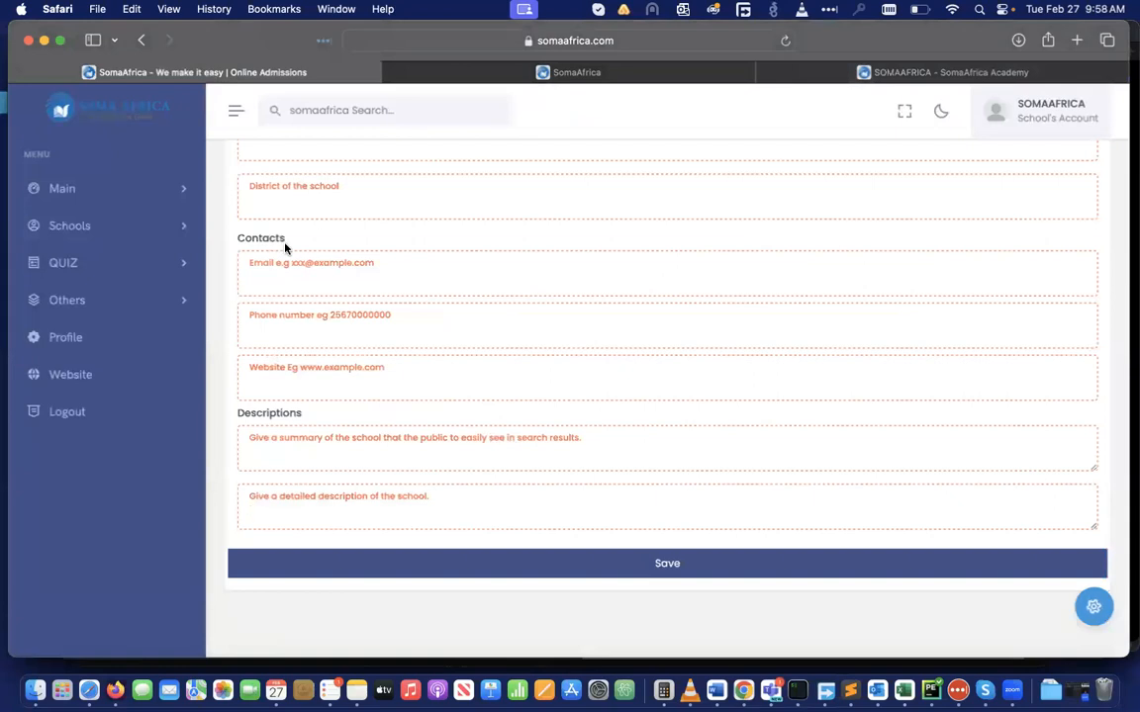
Step through the phone, email and website fields, then review the public academy page
{"action": "left_click", "coordinate": [284, 334]}
{"action": "left_click", "coordinate": [312, 280]}
{"action": "left_click", "coordinate": [307, 386]}
{"action": "left_click", "coordinate": [945, 71]}
{"action": "scroll", "coordinate": [544, 330], "scroll_direction": "up", "scroll_amount": 5}
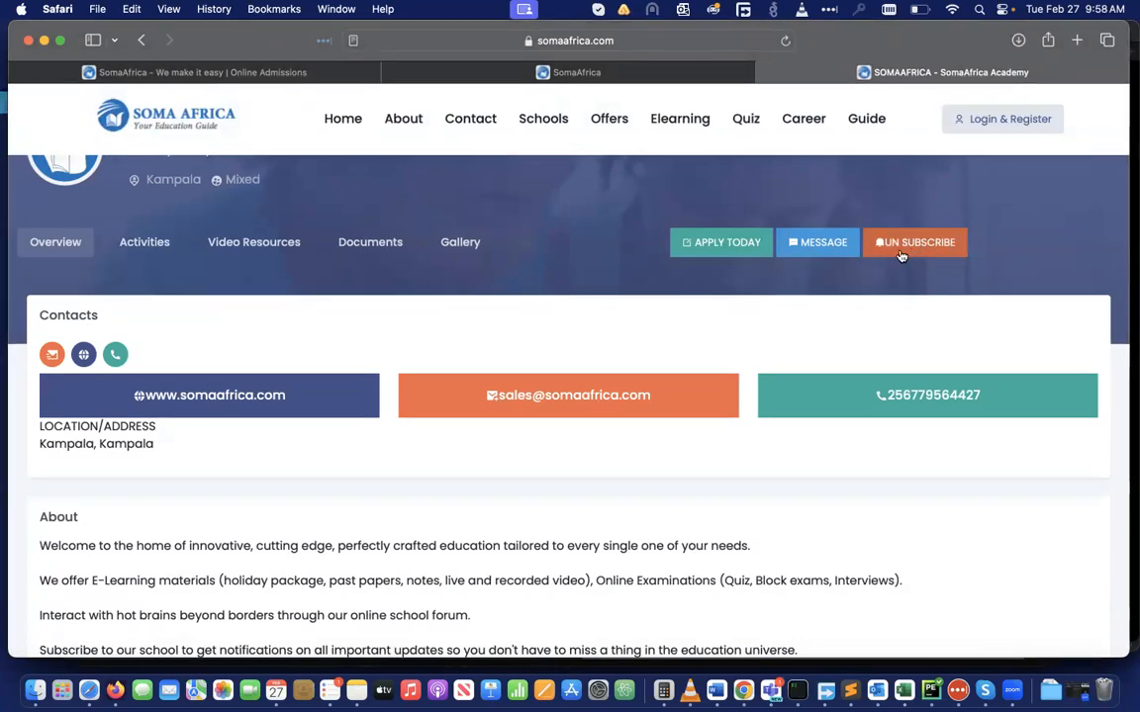
{"action": "scroll", "coordinate": [703, 329], "scroll_direction": "up", "scroll_amount": 2}
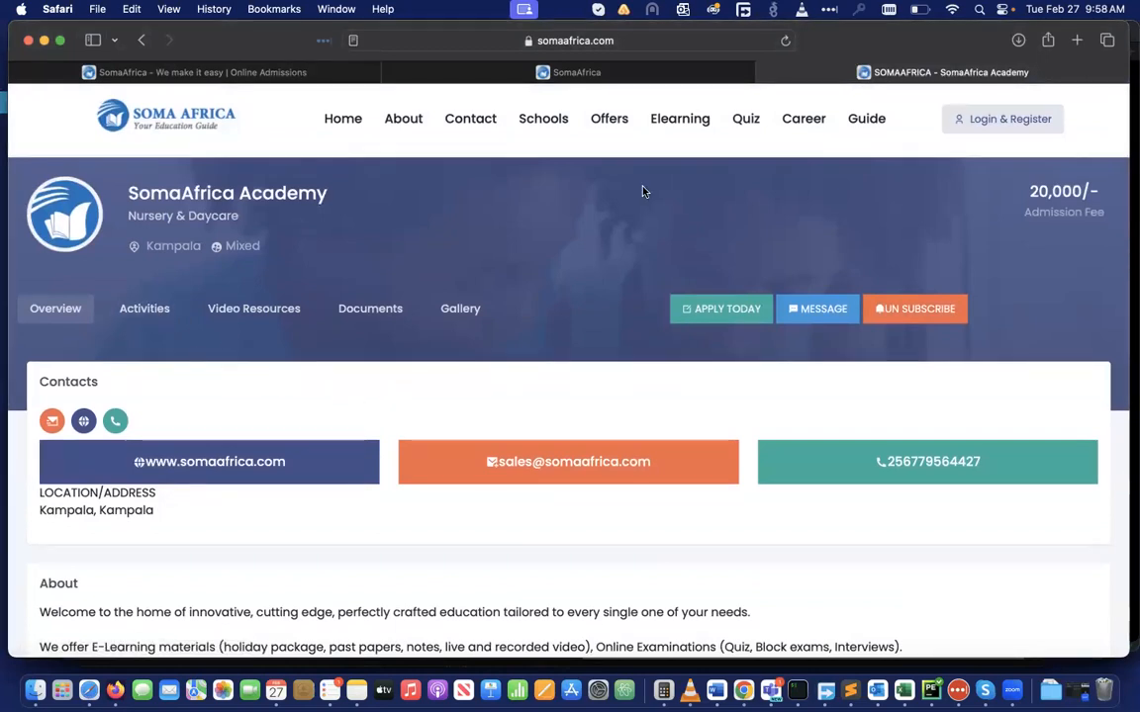
Enter the school summary box, then open the public schools directory listing SomaAfrica Academy
{"action": "left_click", "coordinate": [255, 72]}
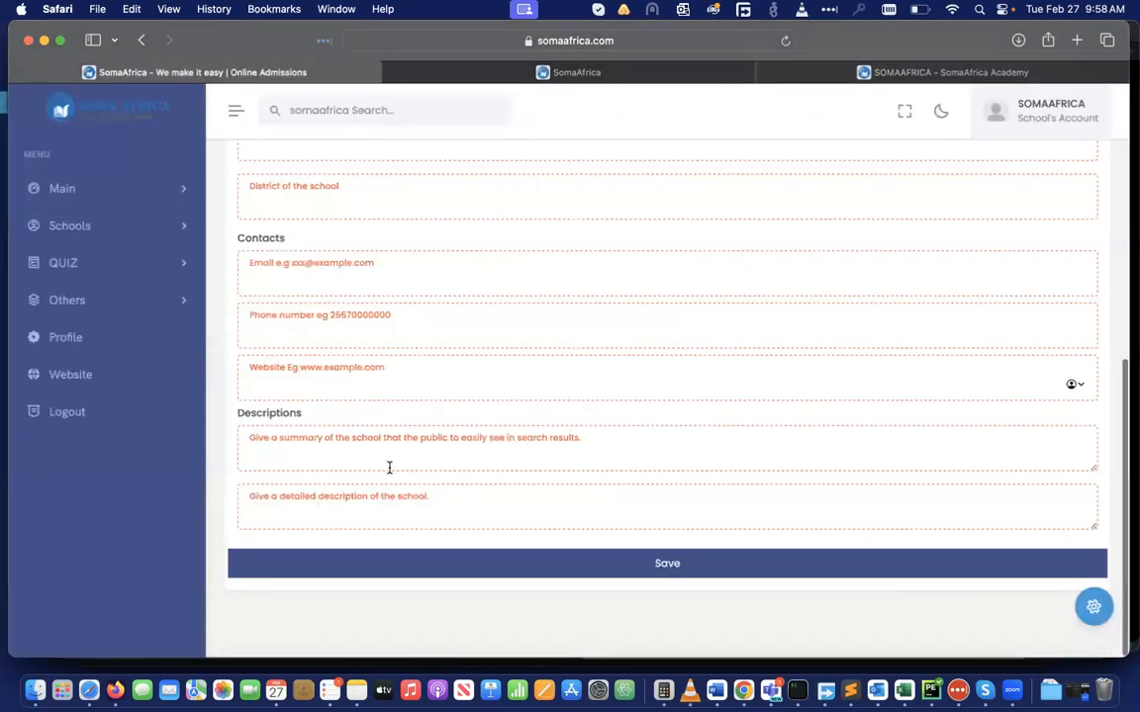
{"action": "left_click", "coordinate": [266, 448]}
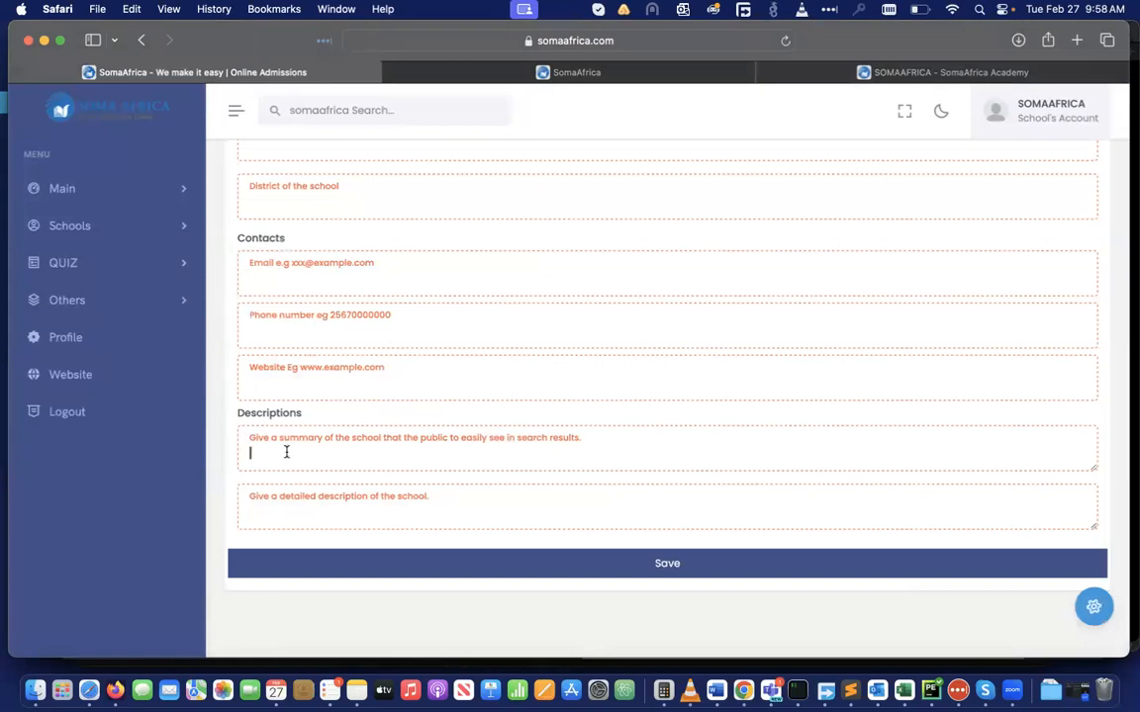
{"action": "left_click", "coordinate": [908, 76]}
{"action": "left_click", "coordinate": [543, 119]}
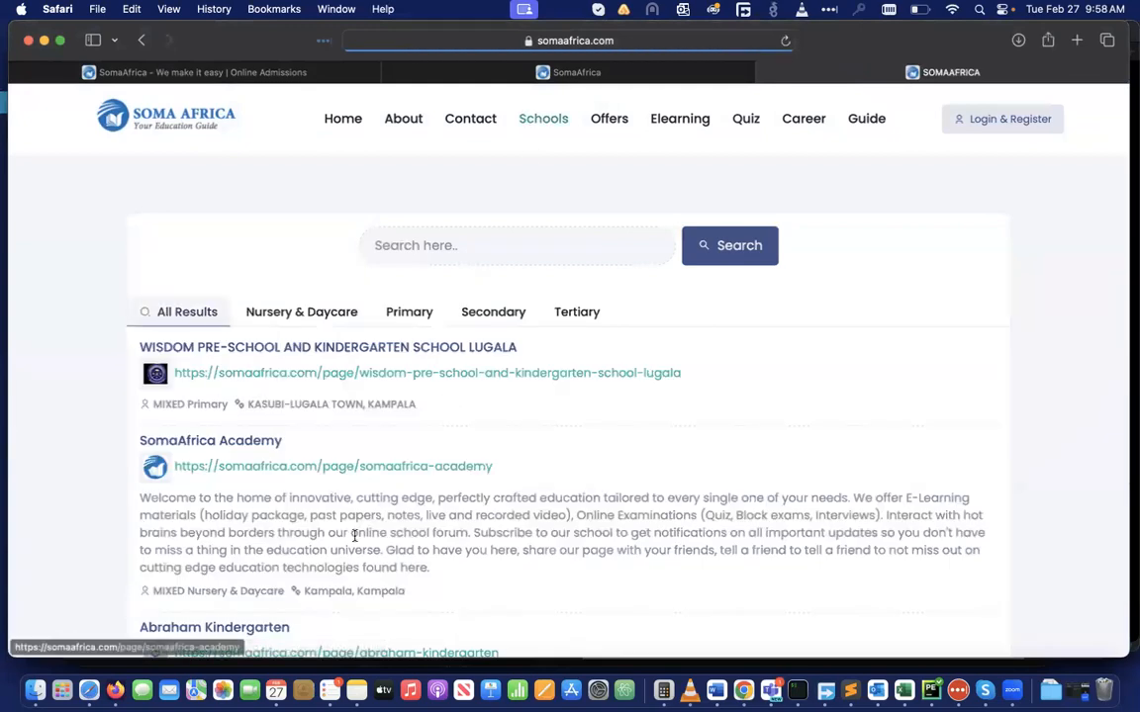
Open SomaAfrica Academy from the directory, read its About section, then return to the dashboard form
{"action": "scroll", "coordinate": [353, 535], "scroll_direction": "down", "scroll_amount": 3}
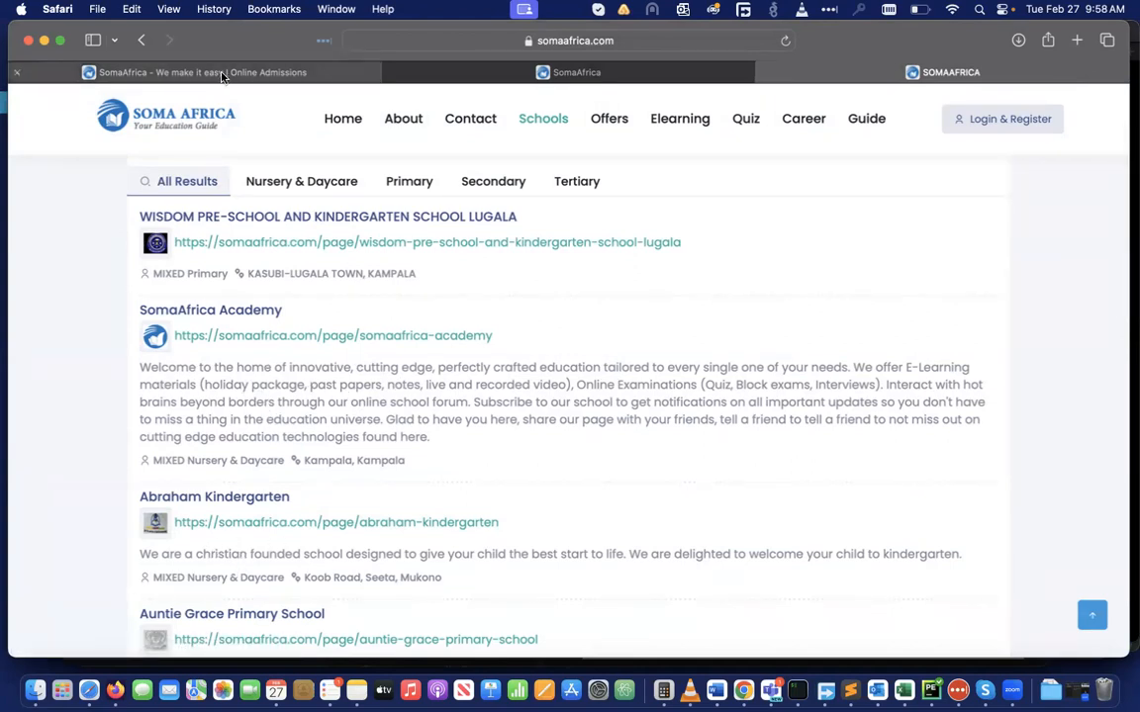
{"action": "left_click", "coordinate": [198, 316]}
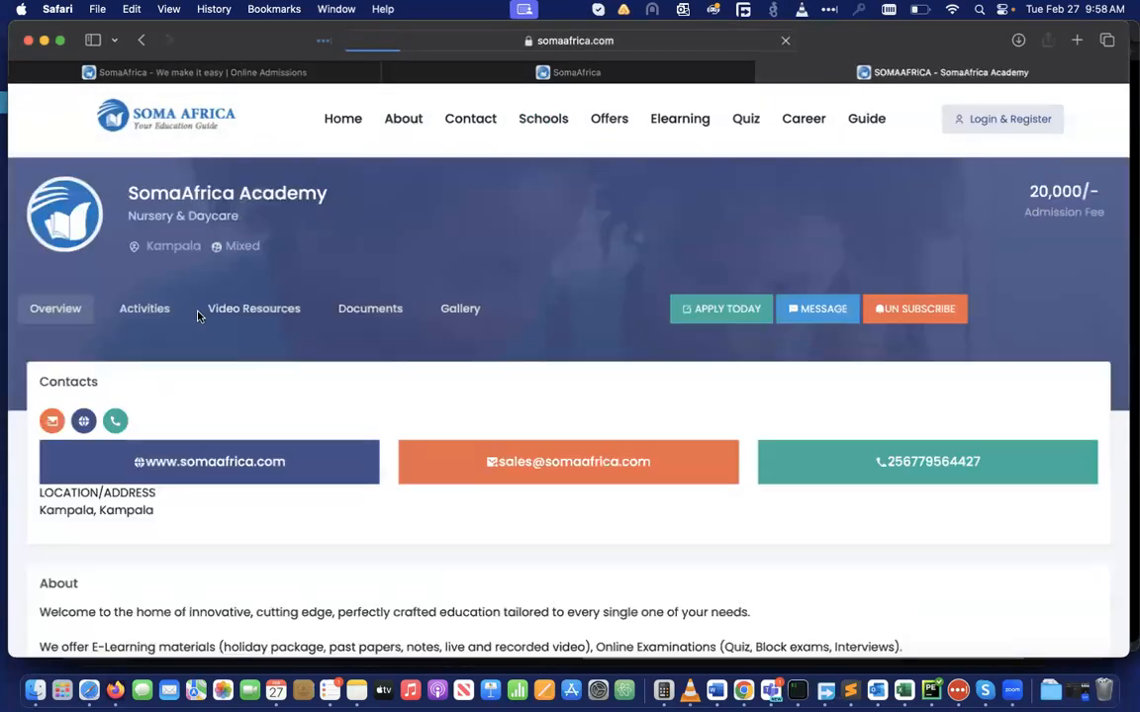
{"action": "scroll", "coordinate": [264, 493], "scroll_direction": "down", "scroll_amount": 5}
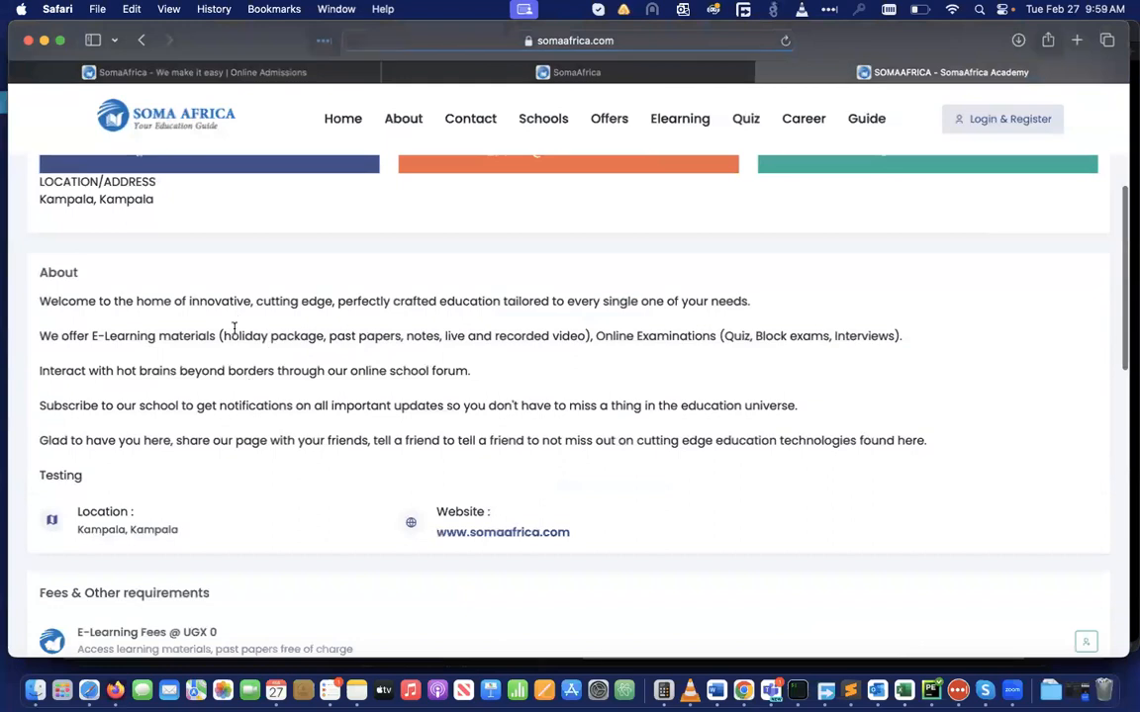
{"action": "left_click", "coordinate": [153, 71]}
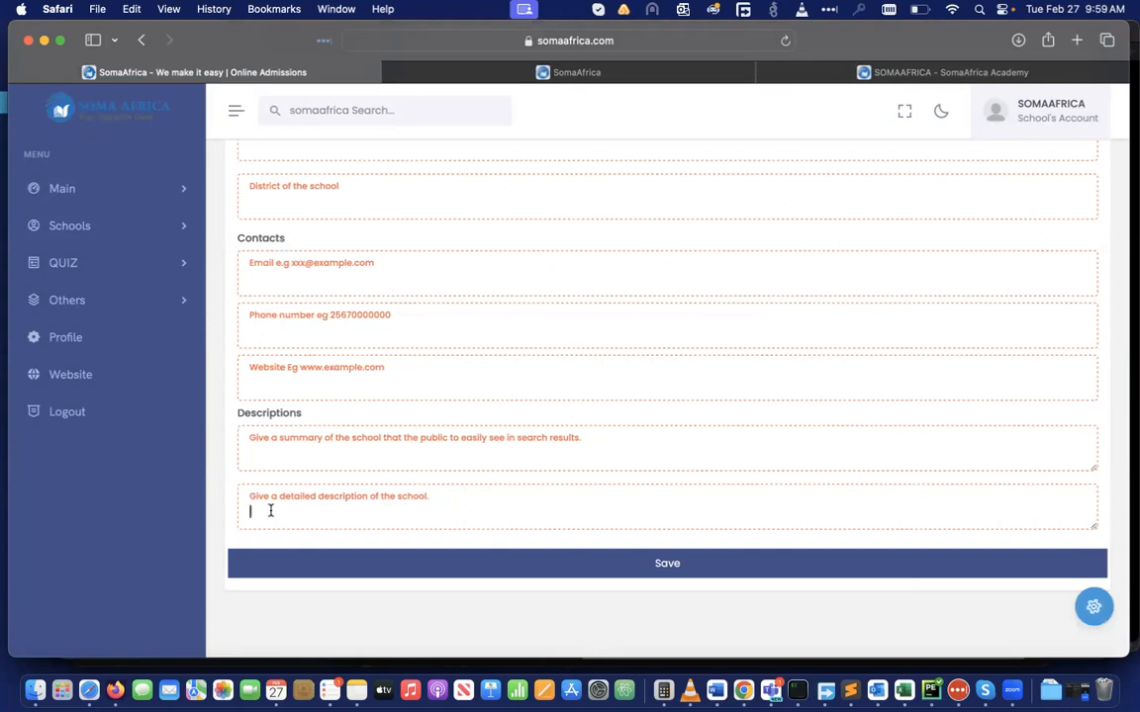
{"action": "left_click", "coordinate": [492, 510]}
{"action": "left_click", "coordinate": [547, 571]}
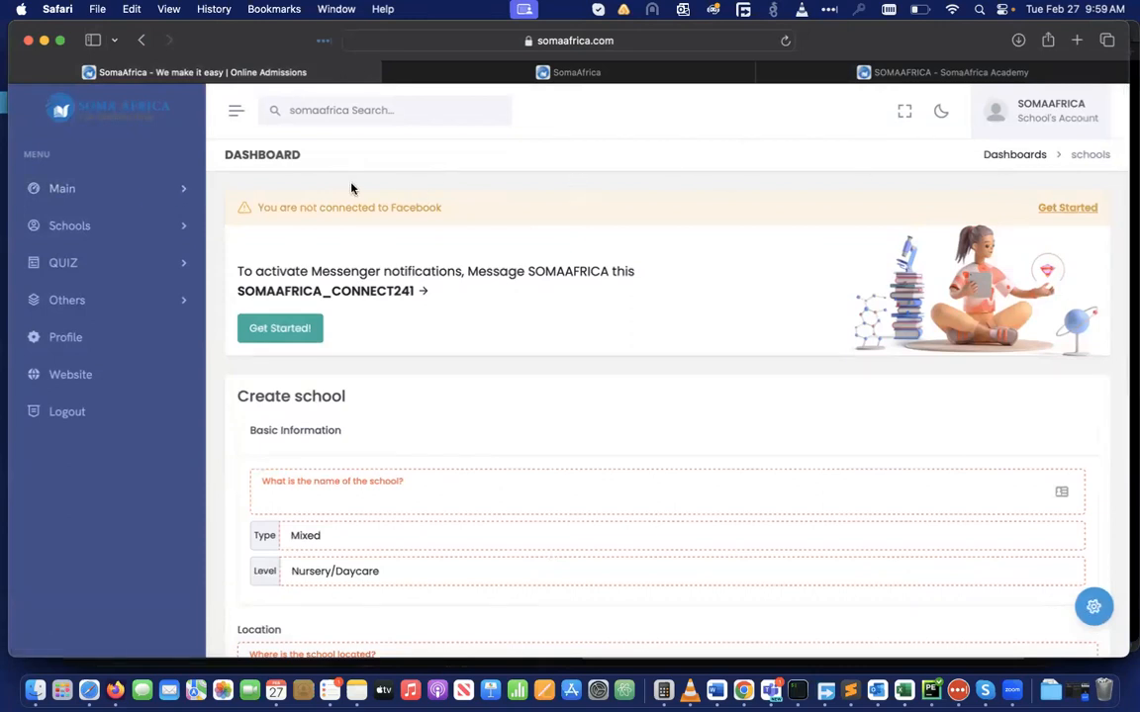
{"action": "left_click", "coordinate": [180, 189]}
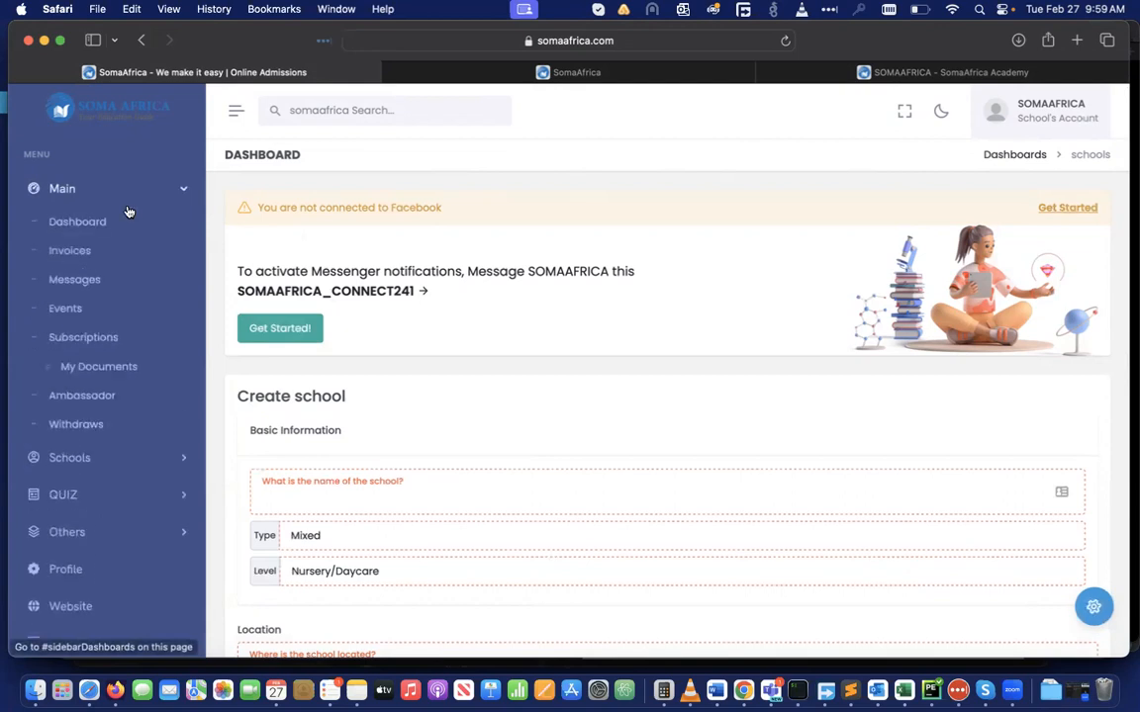
{"action": "left_click", "coordinate": [106, 222]}
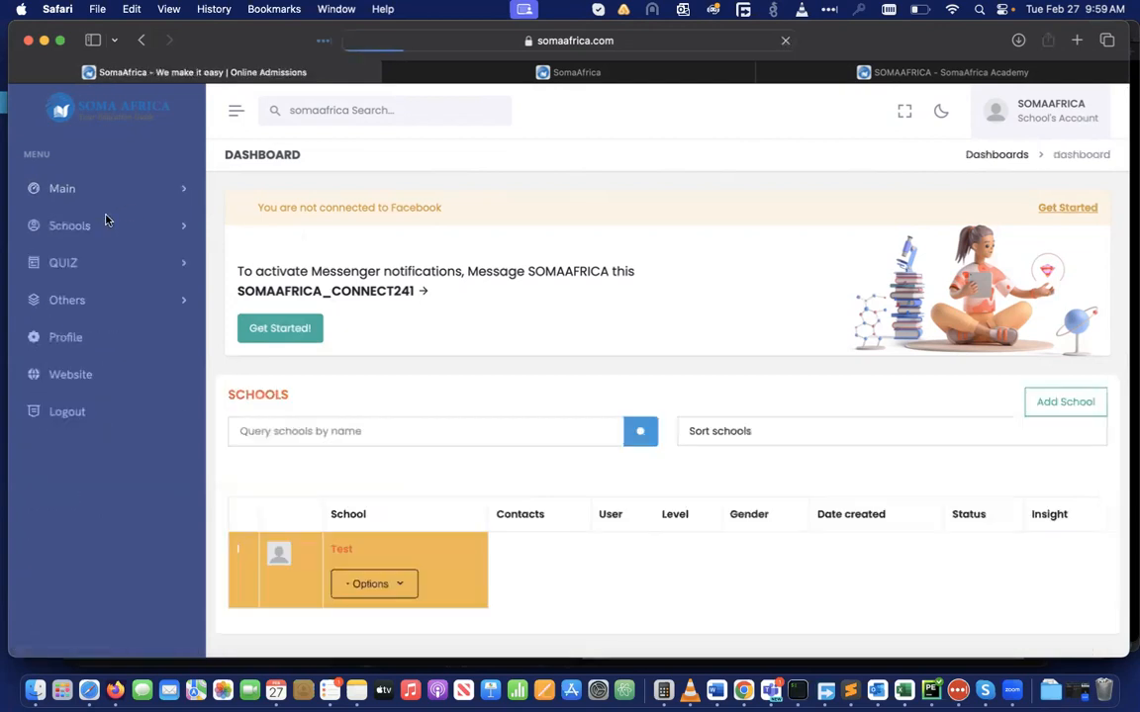
{"action": "scroll", "coordinate": [500, 407], "scroll_direction": "down", "scroll_amount": 3}
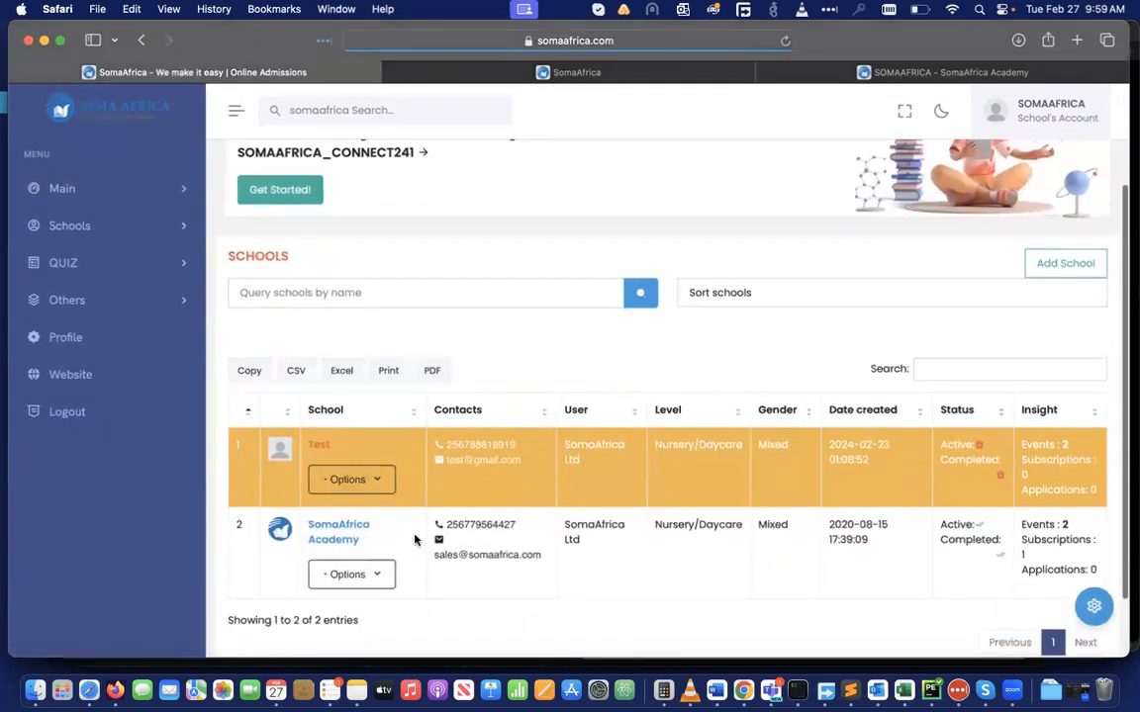
{"action": "left_click", "coordinate": [379, 577]}
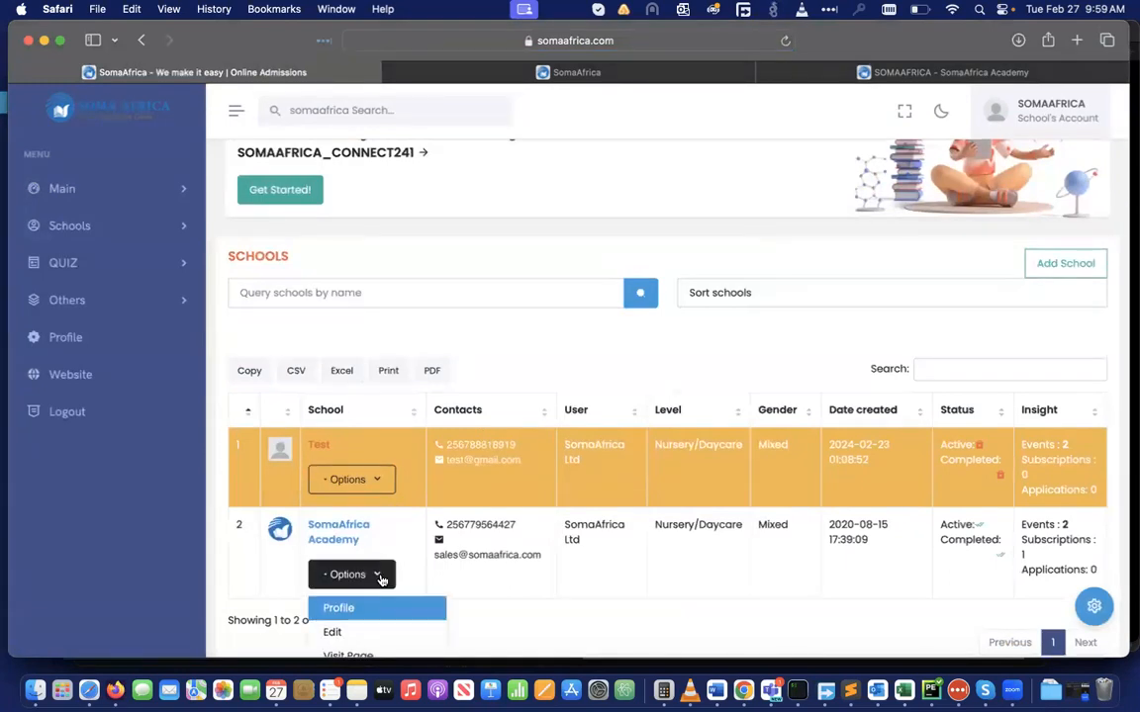
{"action": "scroll", "coordinate": [381, 579], "scroll_direction": "down", "scroll_amount": 5}
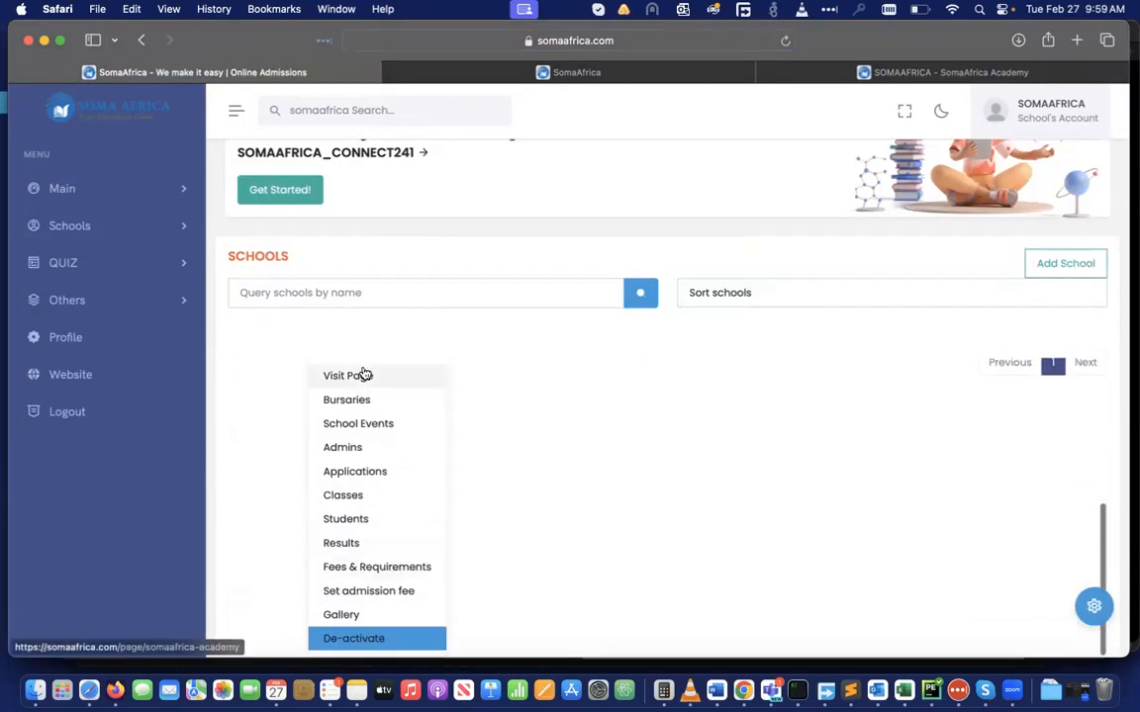
{"action": "scroll", "coordinate": [367, 417], "scroll_direction": "up", "scroll_amount": 4}
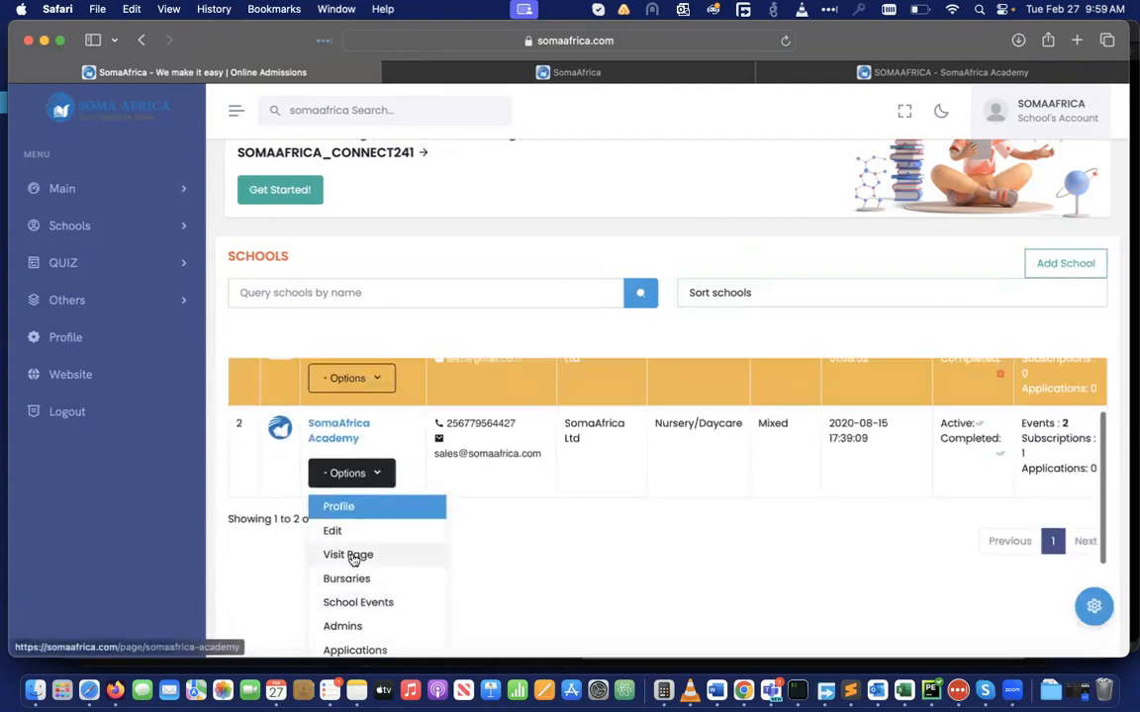
{"action": "scroll", "coordinate": [356, 556], "scroll_direction": "down", "scroll_amount": 2}
{"action": "scroll", "coordinate": [353, 560], "scroll_direction": "down", "scroll_amount": 3}
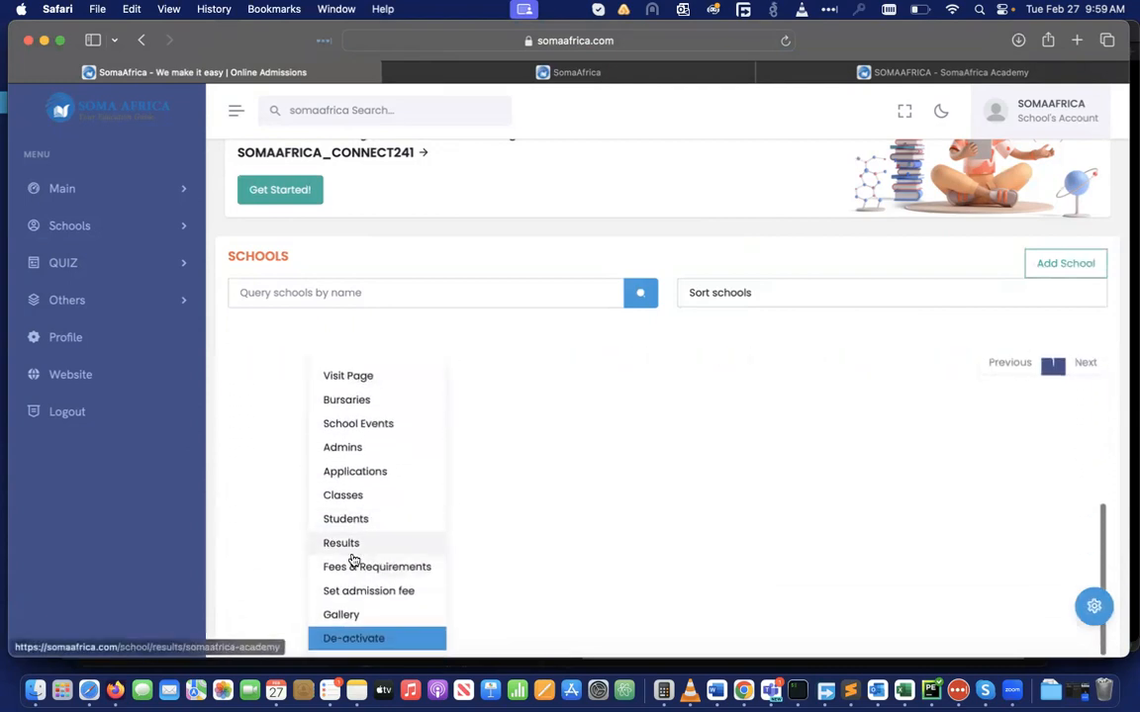
{"action": "scroll", "coordinate": [353, 560], "scroll_direction": "up", "scroll_amount": 4}
{"action": "scroll", "coordinate": [353, 560], "scroll_direction": "up", "scroll_amount": 1}
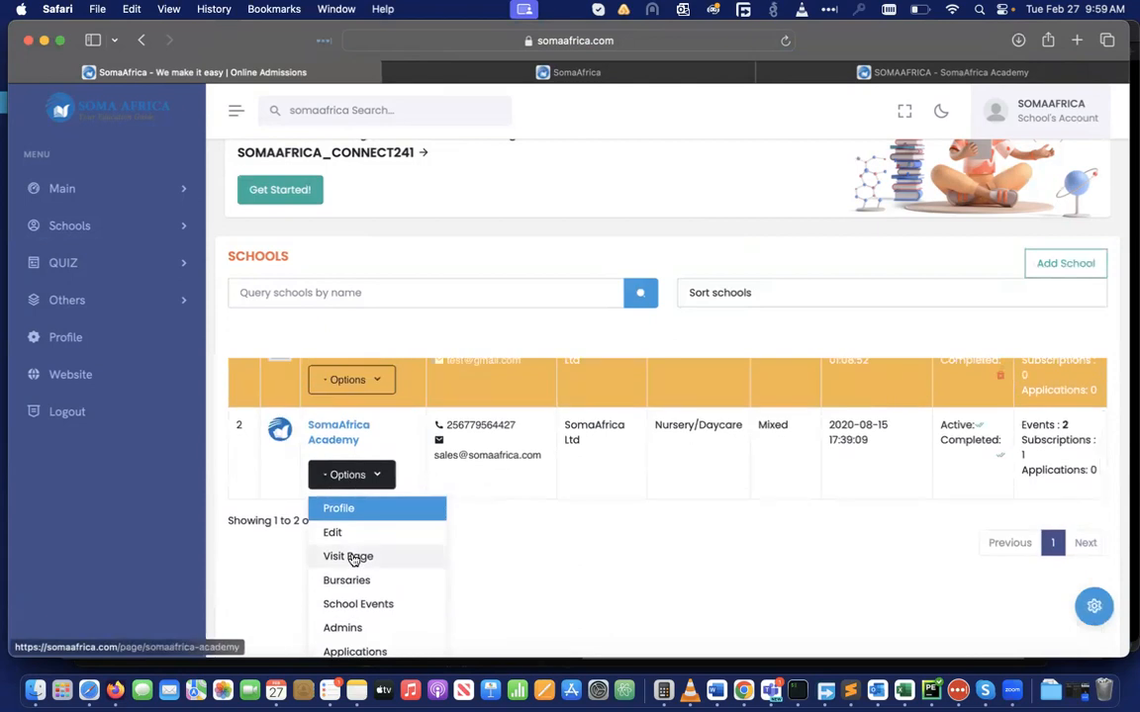
{"action": "left_click", "coordinate": [559, 494]}
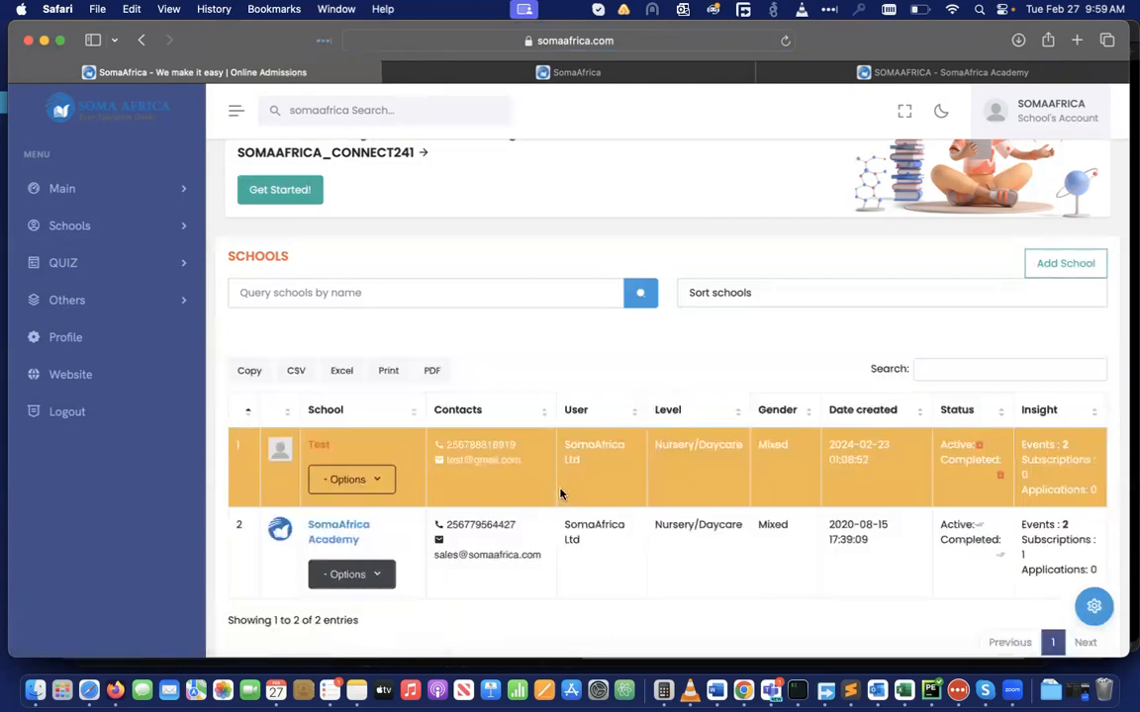
{"action": "scroll", "coordinate": [558, 493], "scroll_direction": "up", "scroll_amount": 1}
{"action": "left_click", "coordinate": [333, 543]}
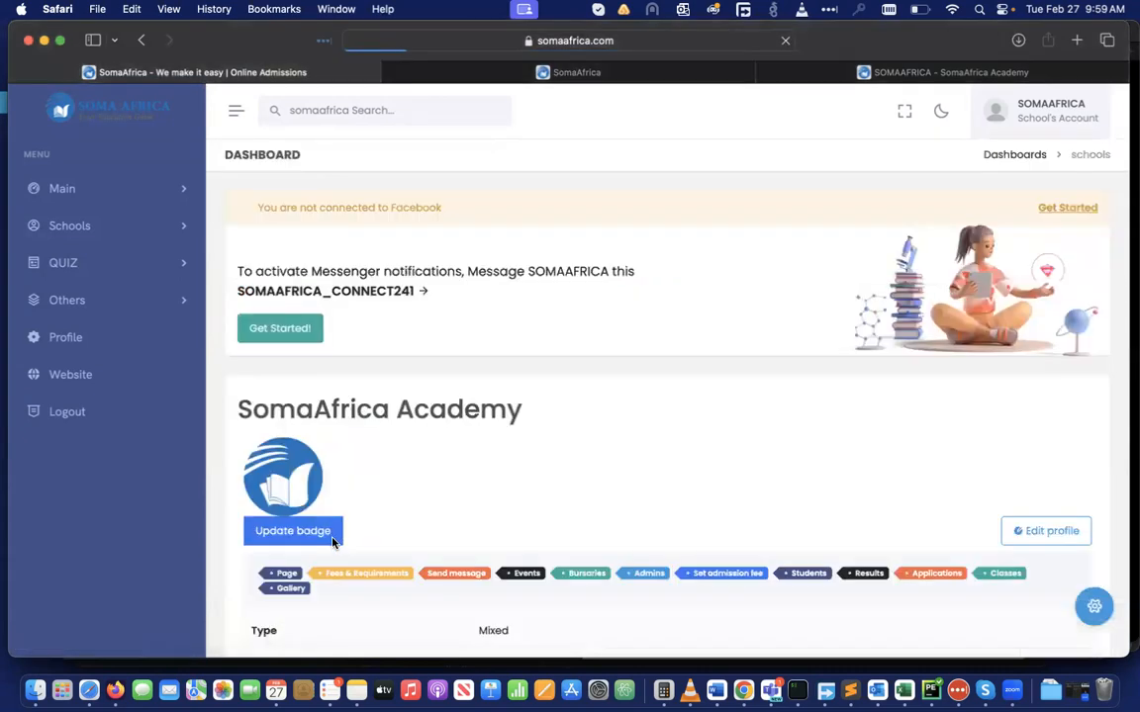
{"action": "scroll", "coordinate": [579, 490], "scroll_direction": "down", "scroll_amount": 5}
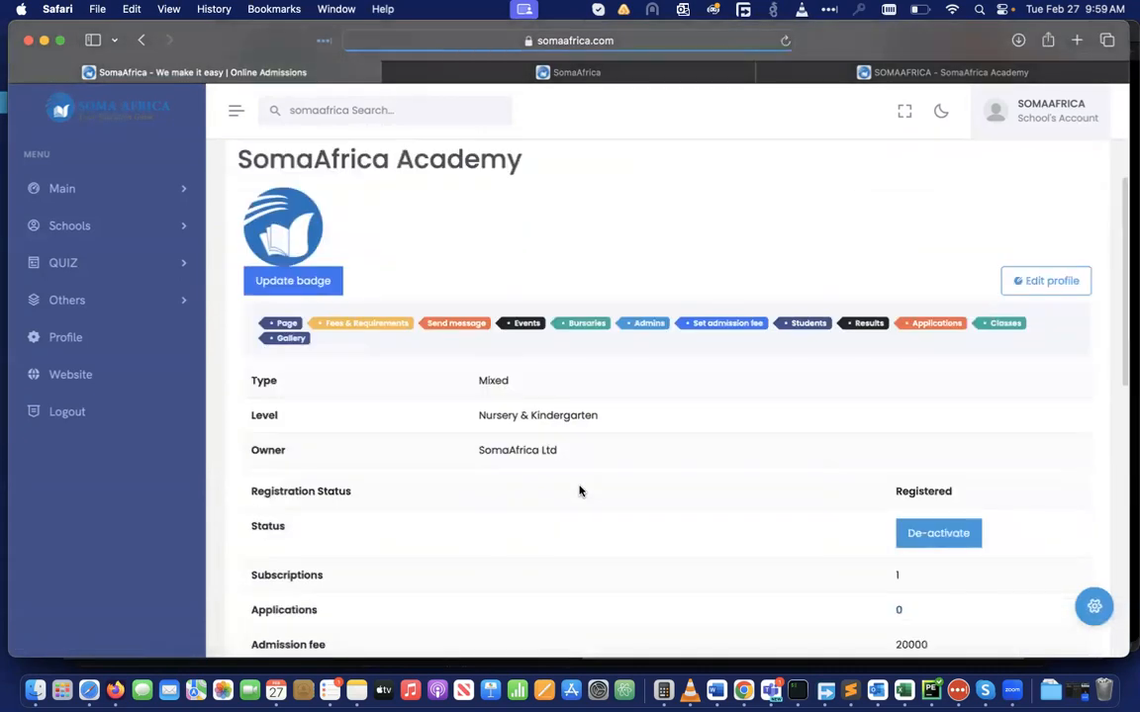
{"action": "scroll", "coordinate": [580, 491], "scroll_direction": "down", "scroll_amount": 10}
{"action": "scroll", "coordinate": [580, 491], "scroll_direction": "down", "scroll_amount": 4}
{"action": "scroll", "coordinate": [580, 491], "scroll_direction": "up", "scroll_amount": 15}
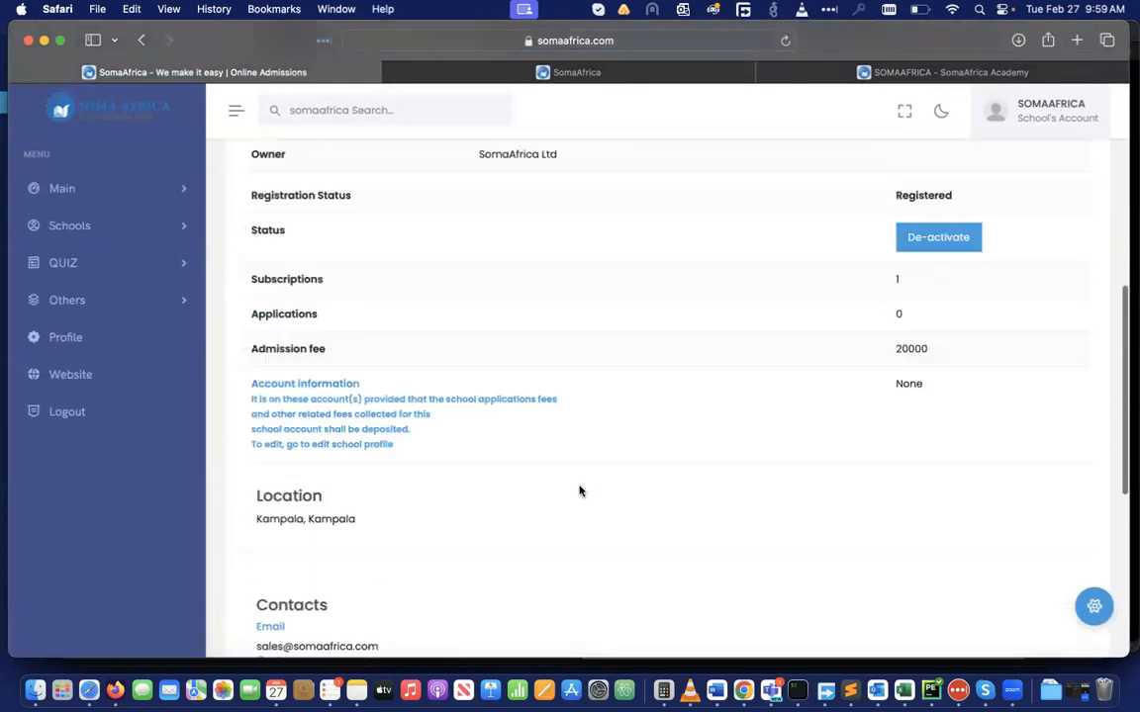
{"action": "scroll", "coordinate": [580, 489], "scroll_direction": "down", "scroll_amount": 2}
{"action": "scroll", "coordinate": [580, 489], "scroll_direction": "up", "scroll_amount": 4}
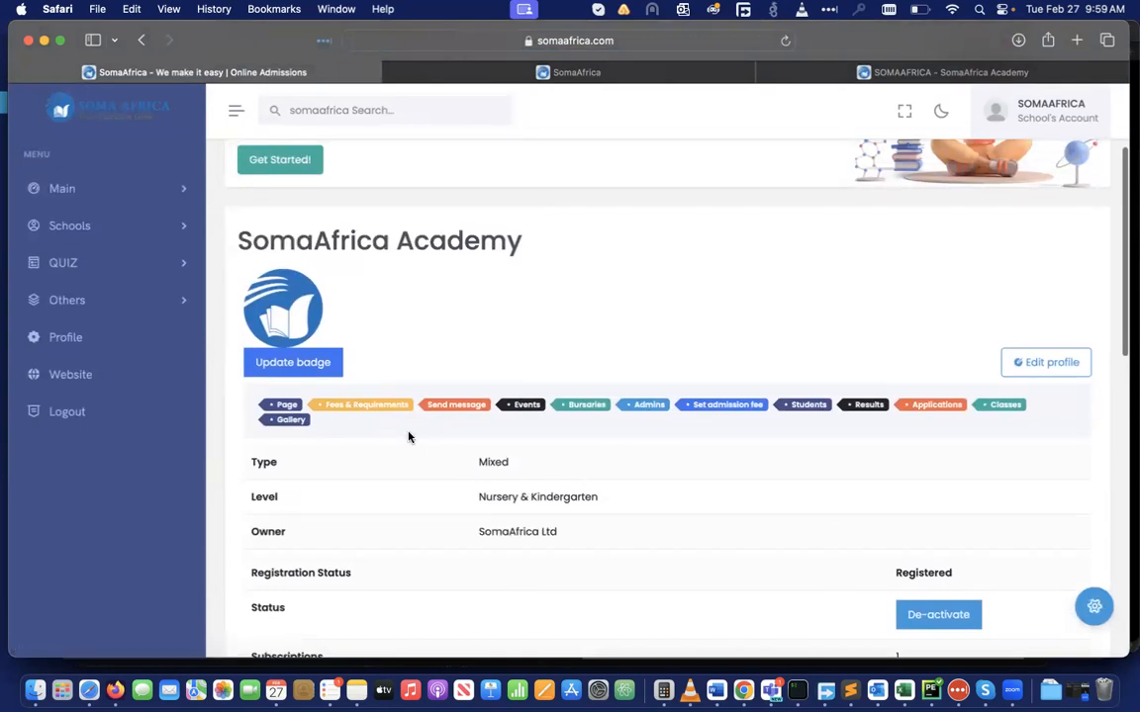
Open the academy's Fees & Requirements page and review its four fees, including S.1 at UGX 400000
{"action": "left_click", "coordinate": [357, 407]}
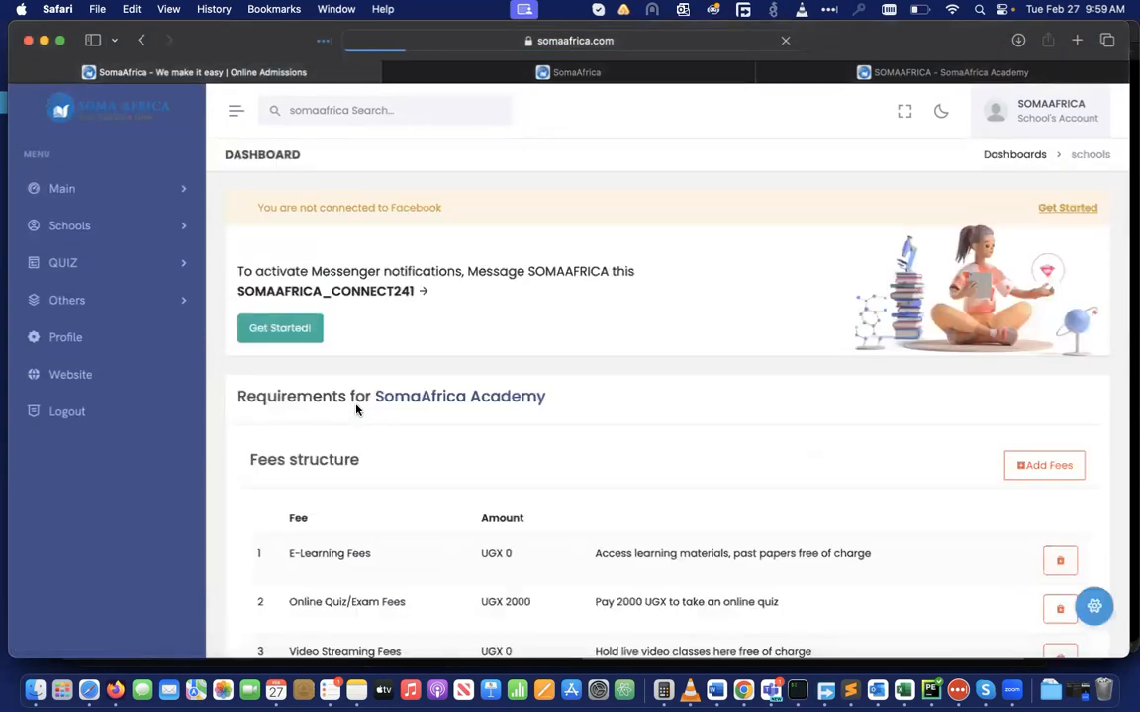
{"action": "scroll", "coordinate": [624, 448], "scroll_direction": "down", "scroll_amount": 5}
{"action": "scroll", "coordinate": [624, 449], "scroll_direction": "up", "scroll_amount": 3}
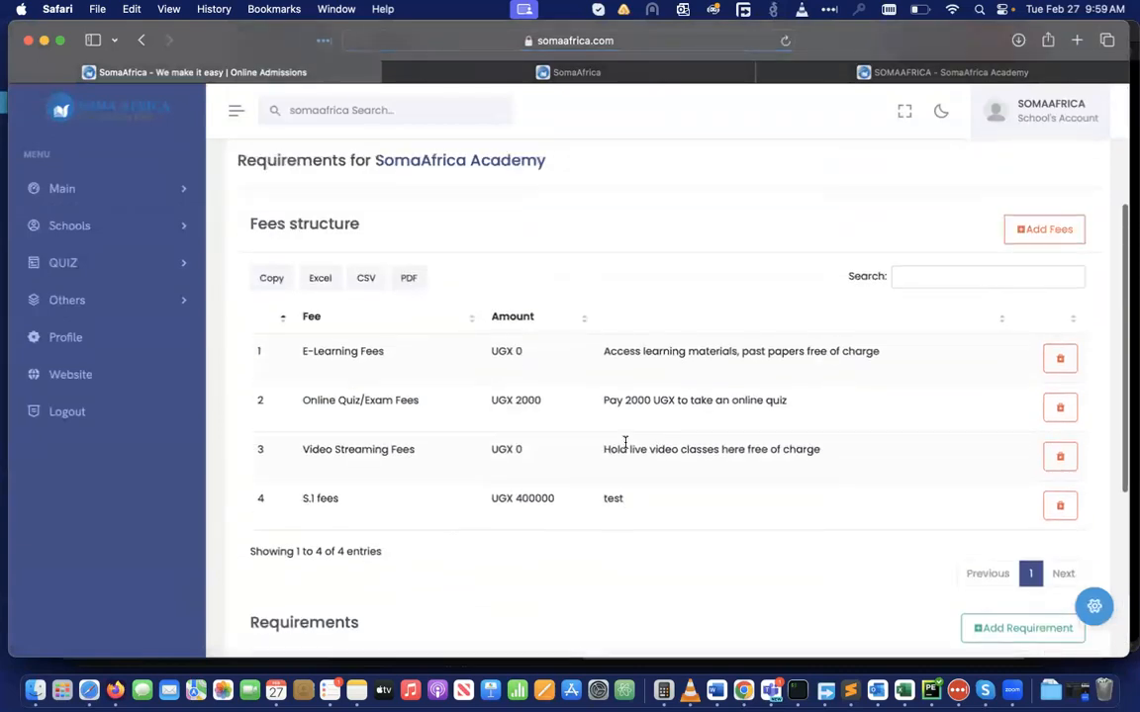
{"action": "scroll", "coordinate": [802, 398], "scroll_direction": "down", "scroll_amount": 4}
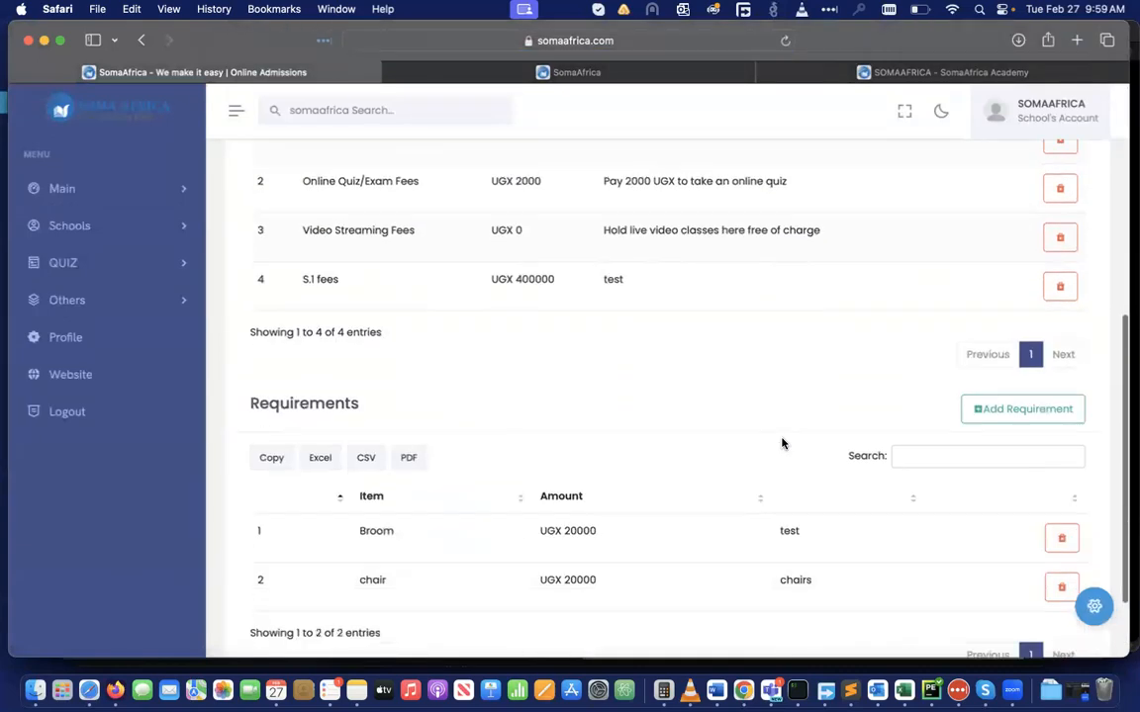
{"action": "scroll", "coordinate": [687, 432], "scroll_direction": "up", "scroll_amount": 3}
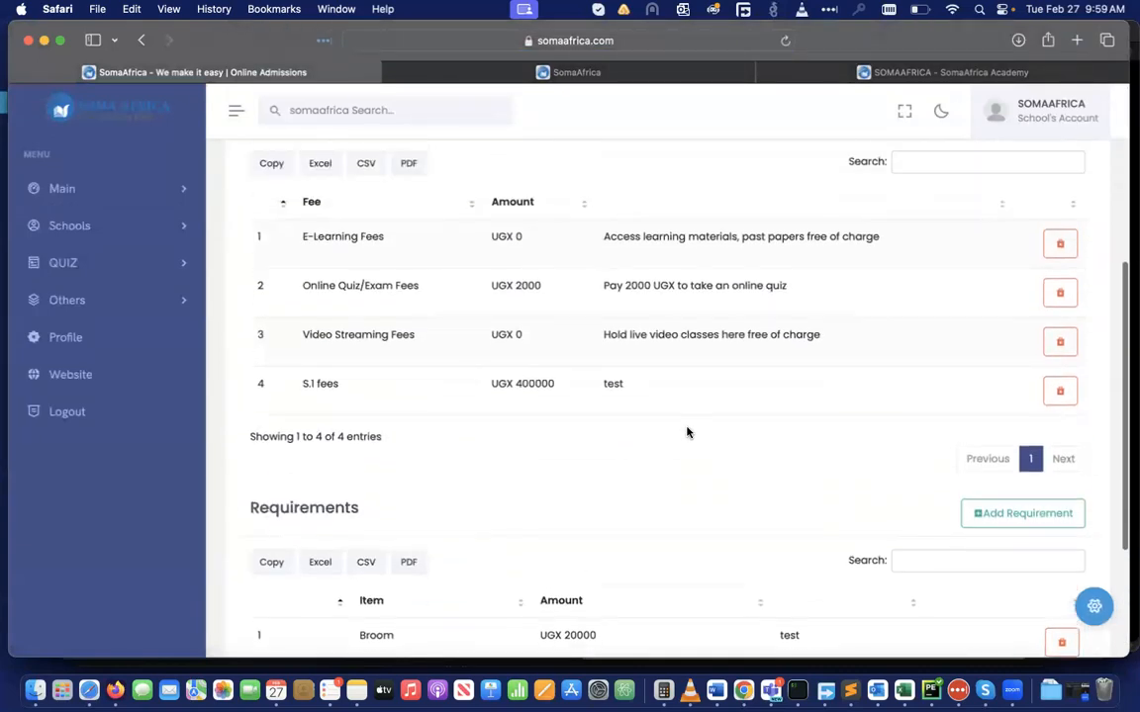
{"action": "scroll", "coordinate": [686, 432], "scroll_direction": "up", "scroll_amount": 2}
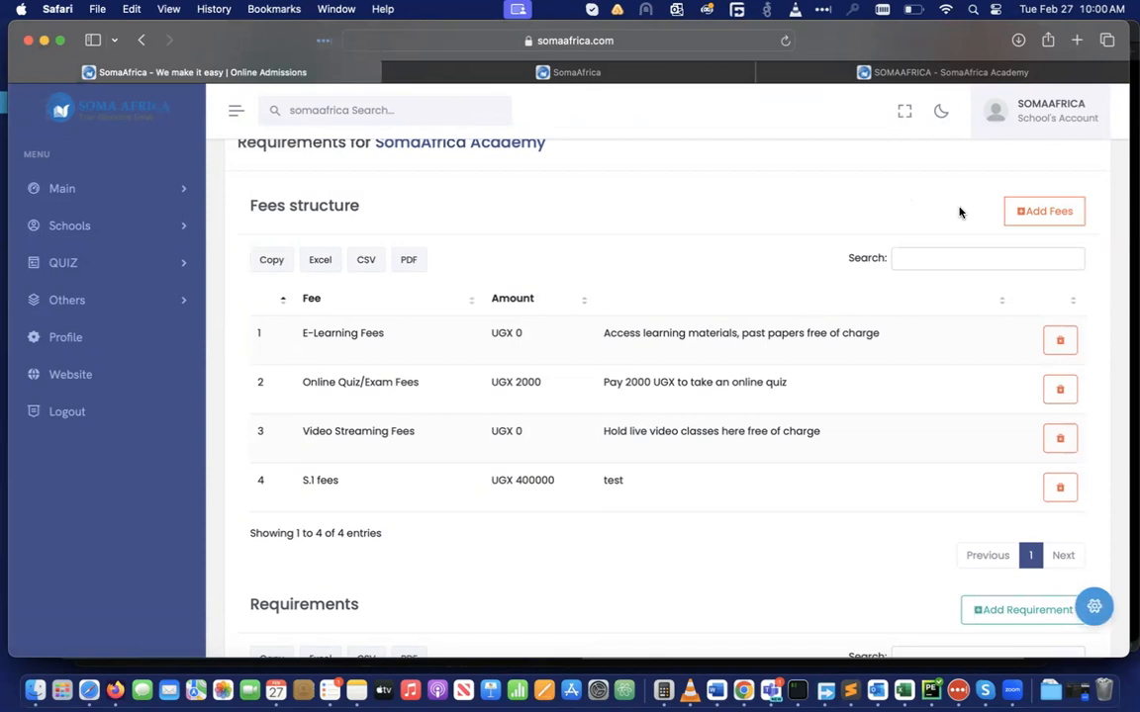
Add a fee named S.5 with amount payable 300000 and save it
{"action": "left_click", "coordinate": [1041, 212]}
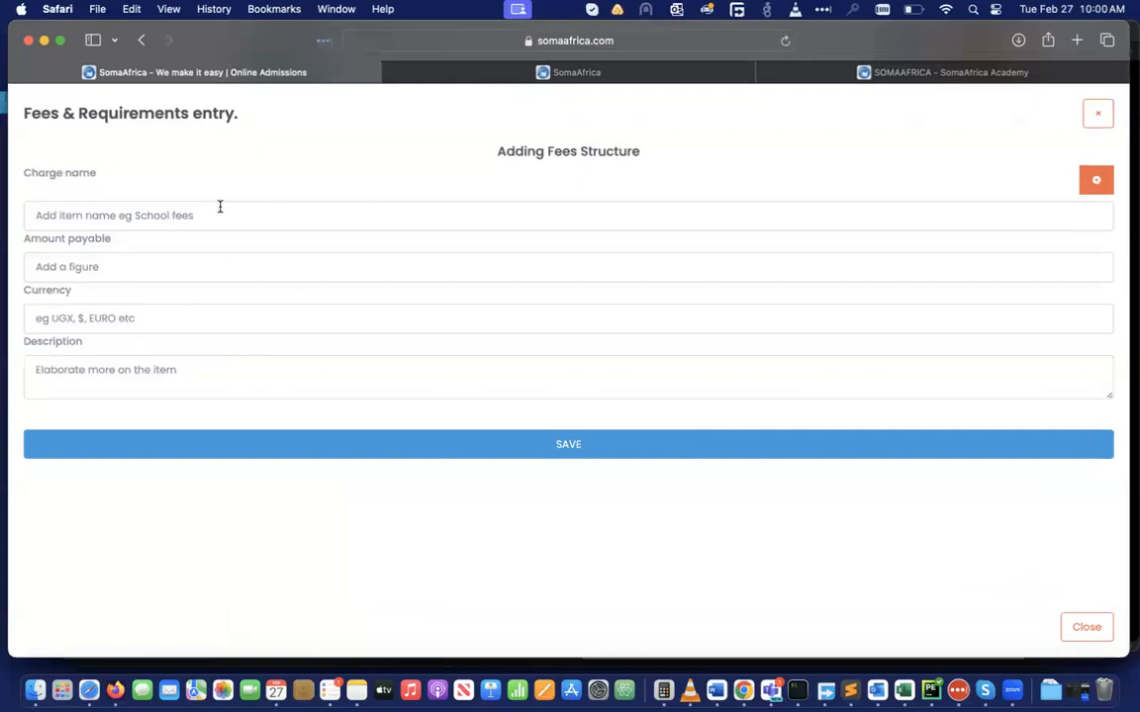
{"action": "type", "text": "S.5"}
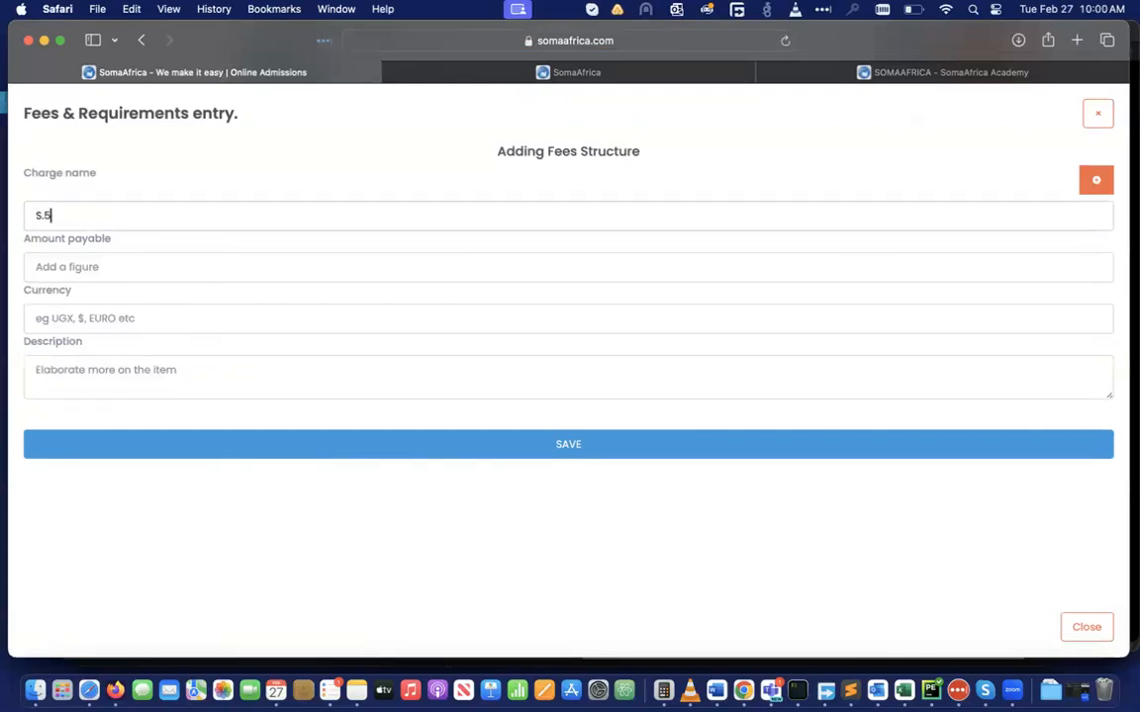
{"action": "left_click", "coordinate": [36, 267]}
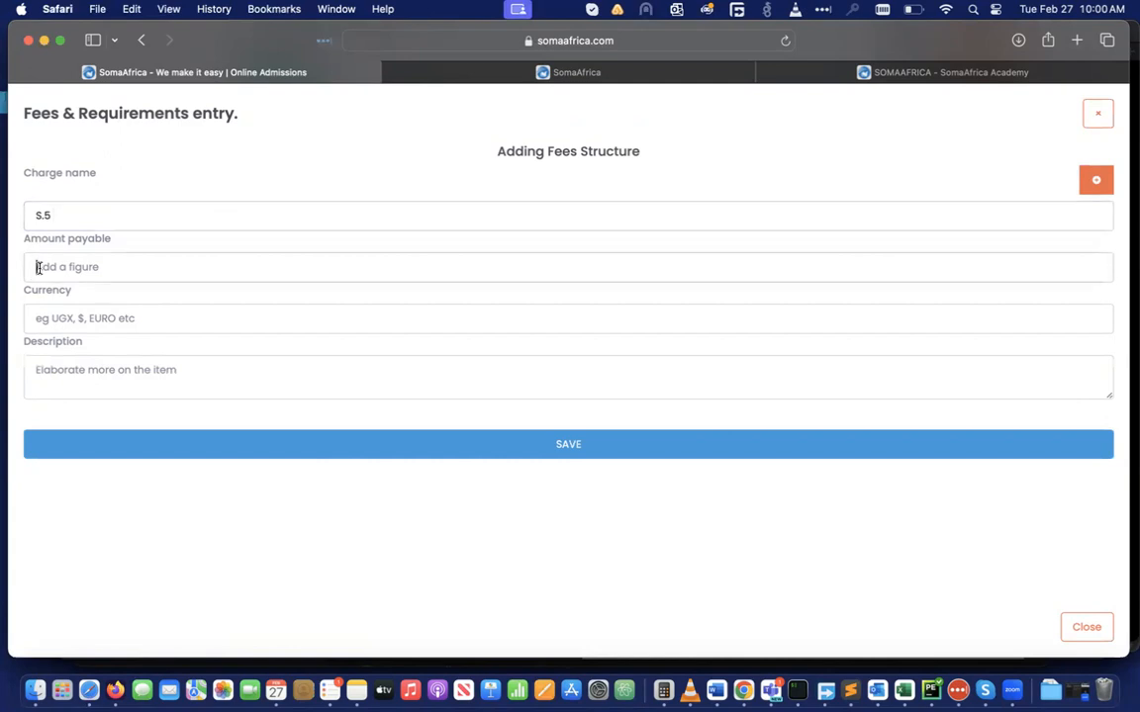
{"action": "type", "text": "300000"}
{"action": "left_click", "coordinate": [50, 321]}
{"action": "type", "text": "U"}
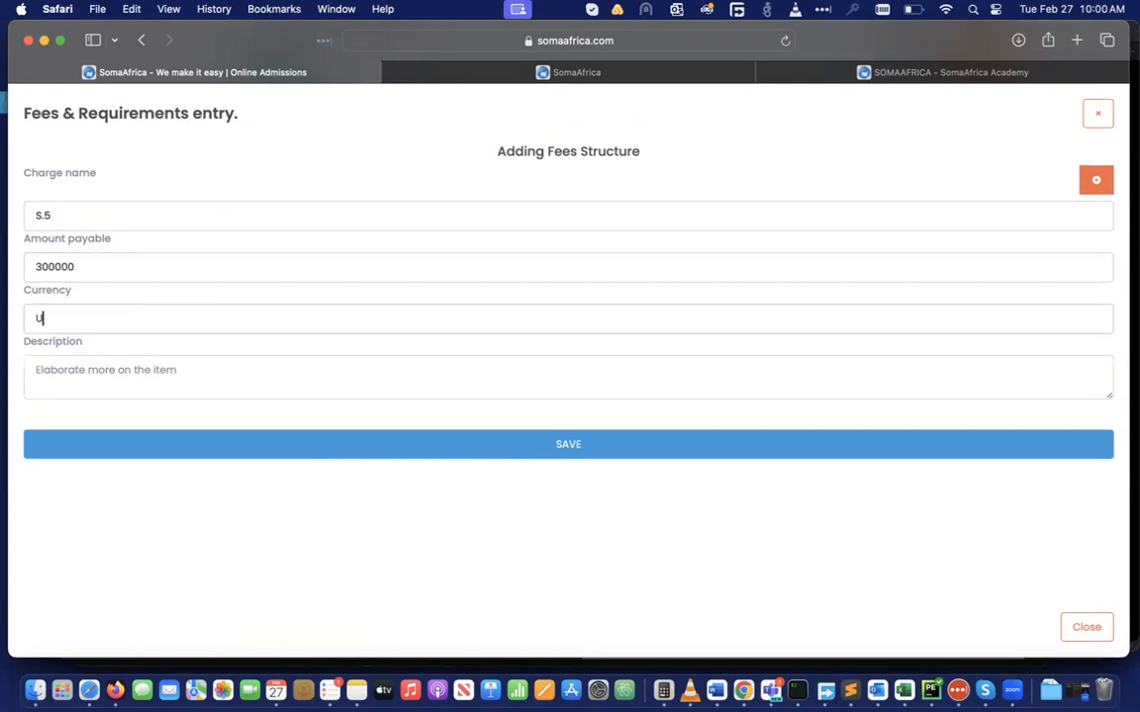
{"action": "type", "text": "hhajhaj"}
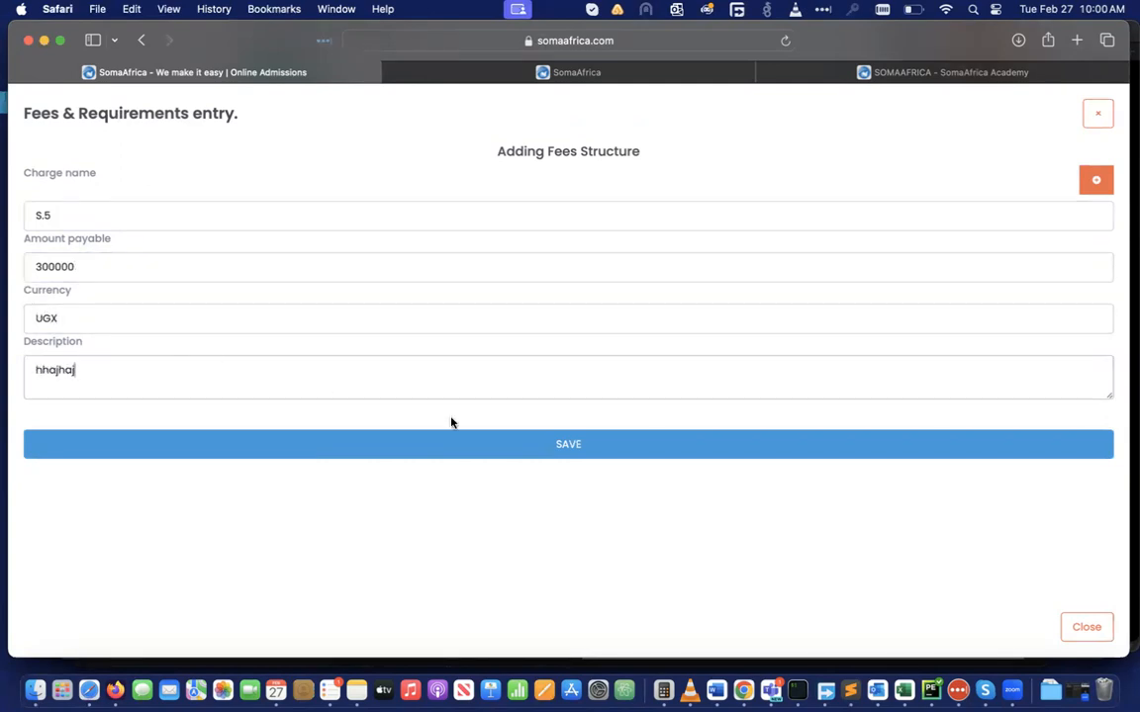
{"action": "left_click", "coordinate": [493, 446]}
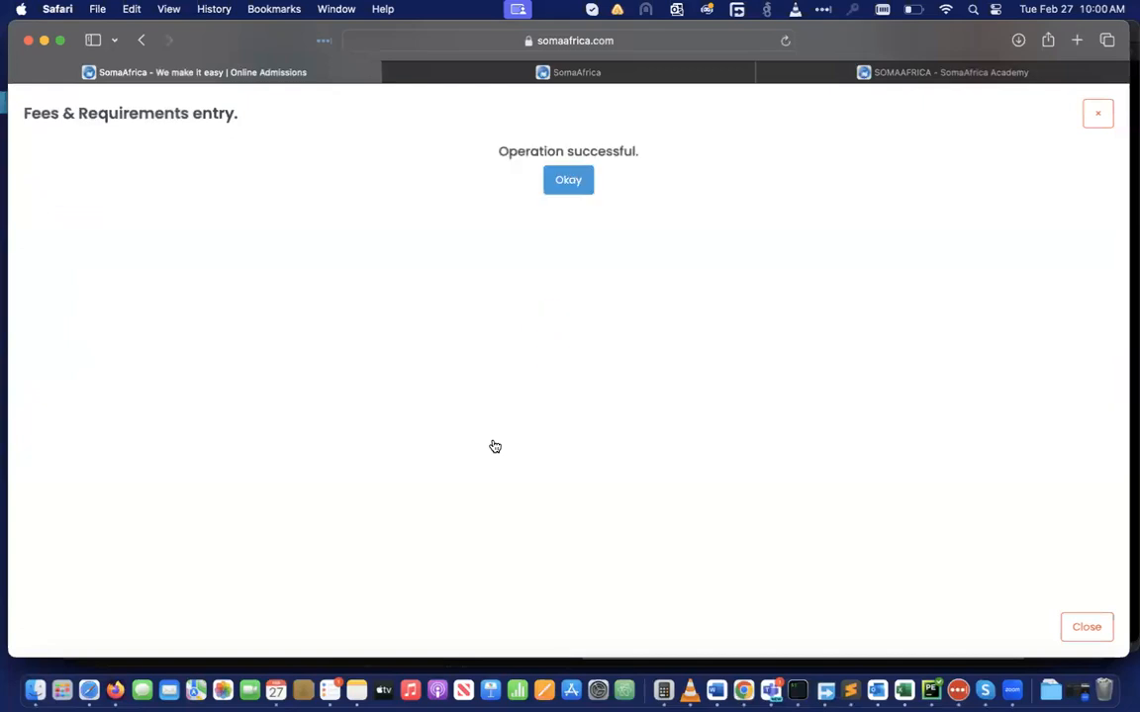
{"action": "left_click", "coordinate": [575, 178]}
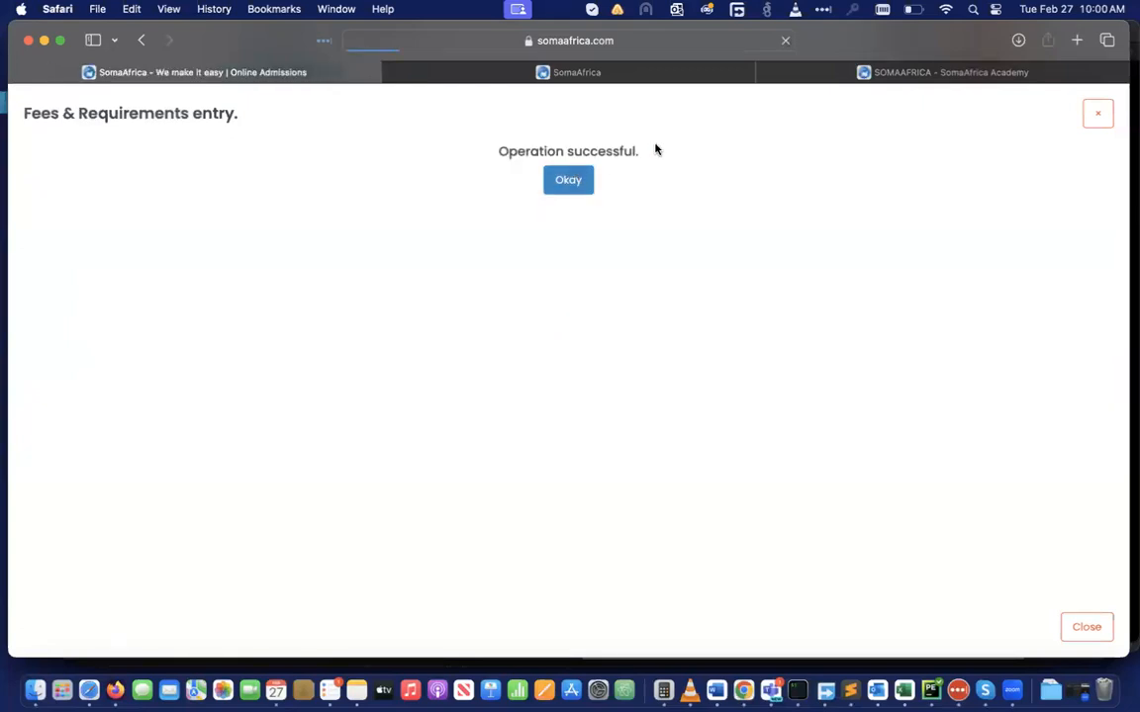
Reload the academy's public page and scroll to Fees & Other requirements to find S.5
{"action": "left_click", "coordinate": [939, 72]}
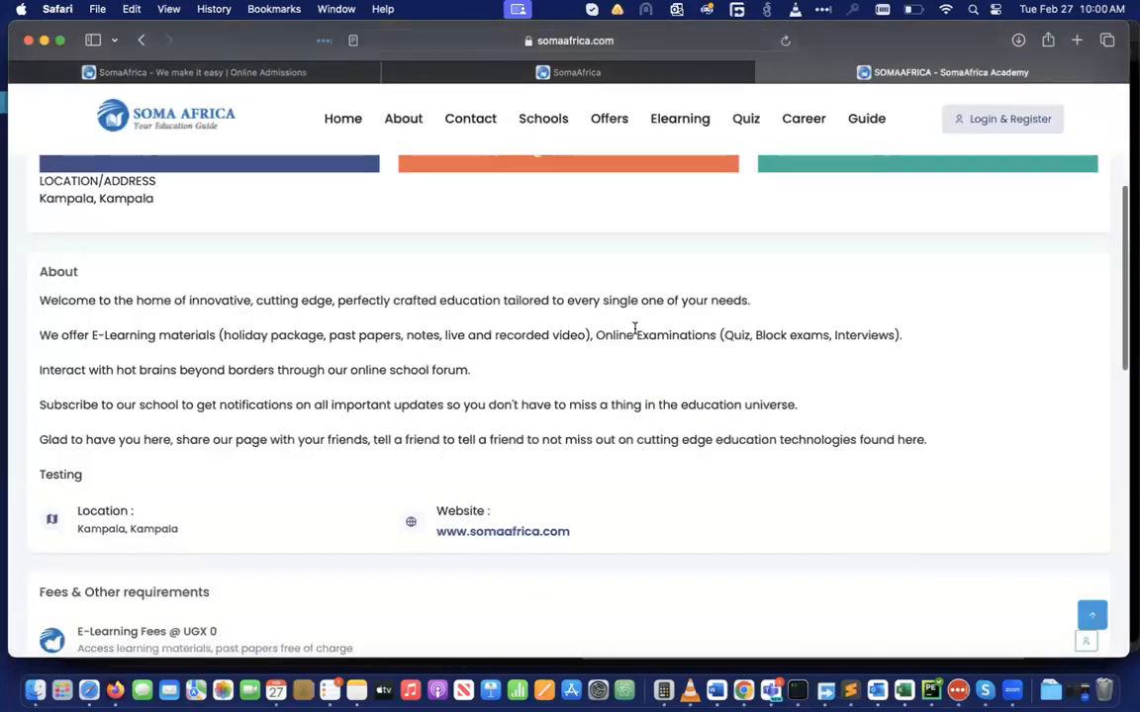
{"action": "scroll", "coordinate": [635, 330], "scroll_direction": "down", "scroll_amount": 5}
{"action": "scroll", "coordinate": [635, 330], "scroll_direction": "up", "scroll_amount": 1}
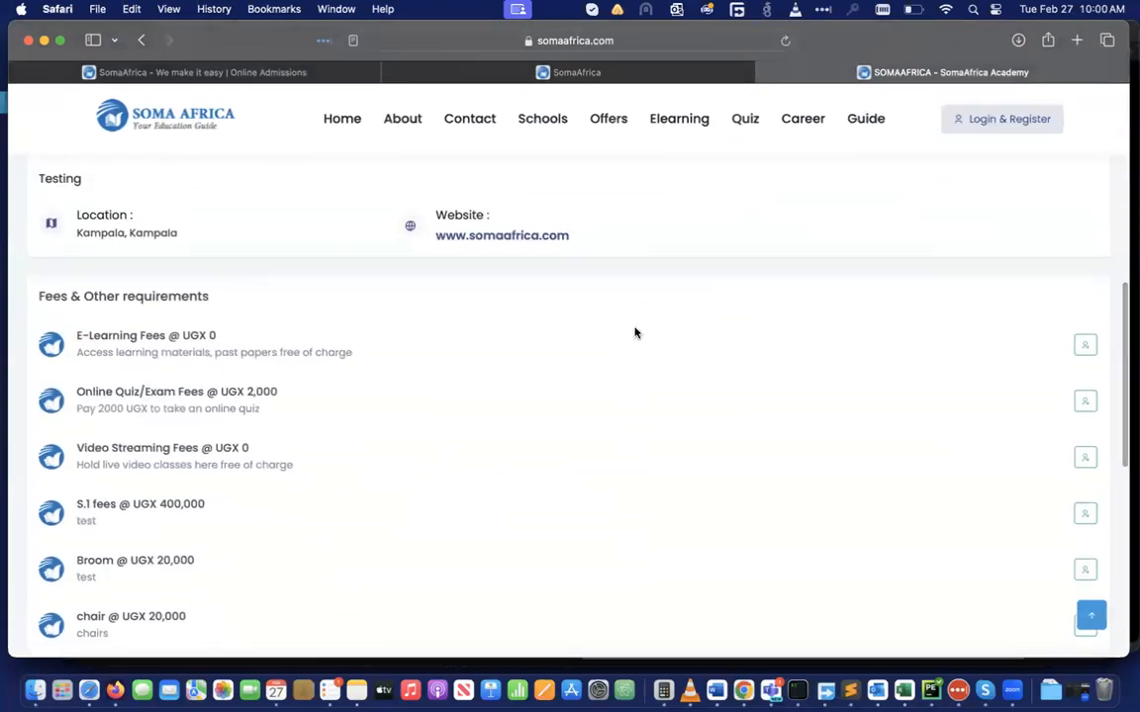
{"action": "left_click", "coordinate": [785, 40]}
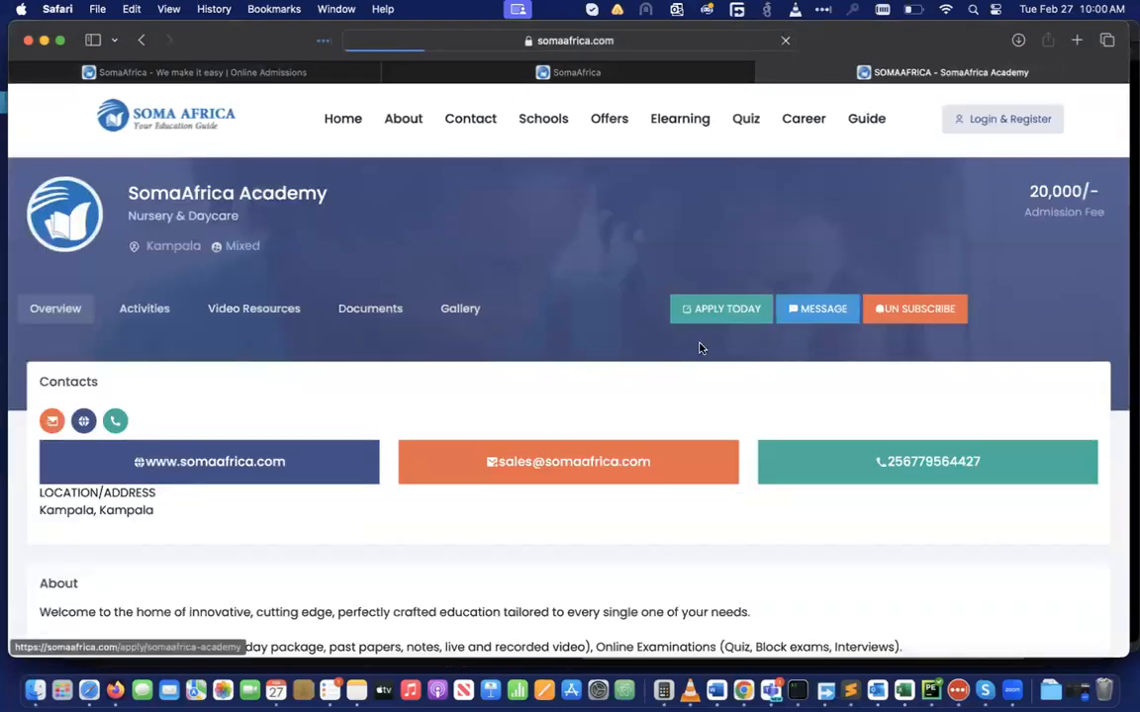
{"action": "scroll", "coordinate": [698, 348], "scroll_direction": "down", "scroll_amount": 10}
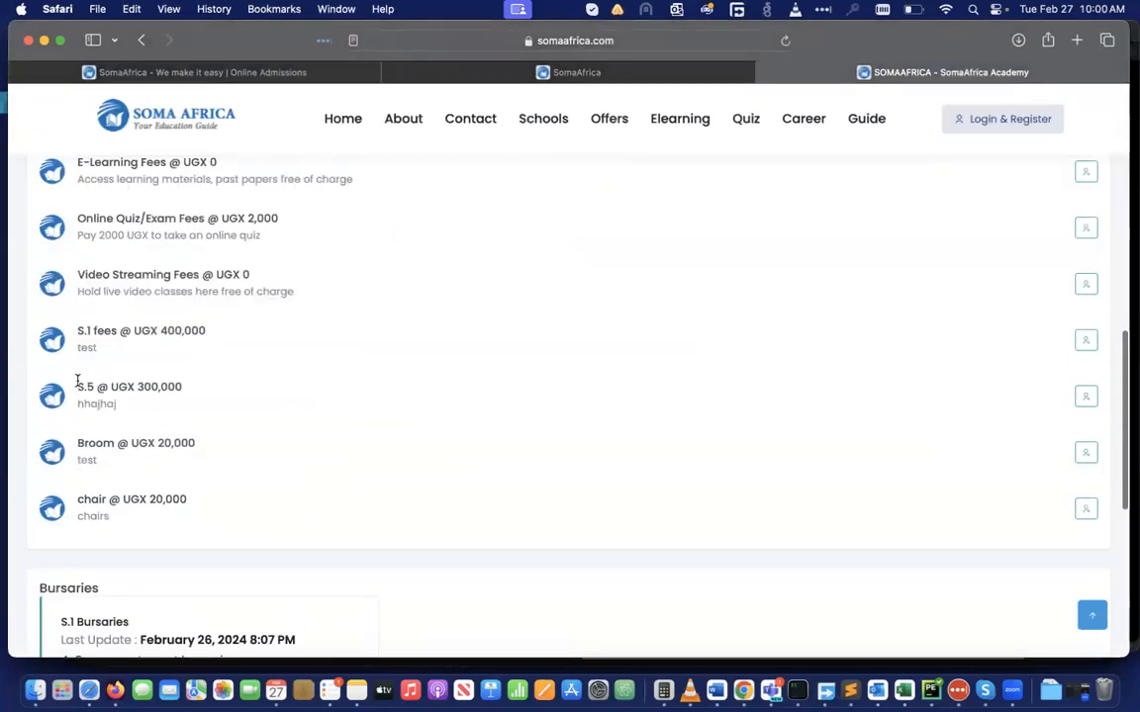
Confirm S.5 is the fifth fee in the dashboard's fees structure, then return to Main
{"action": "left_click", "coordinate": [235, 73]}
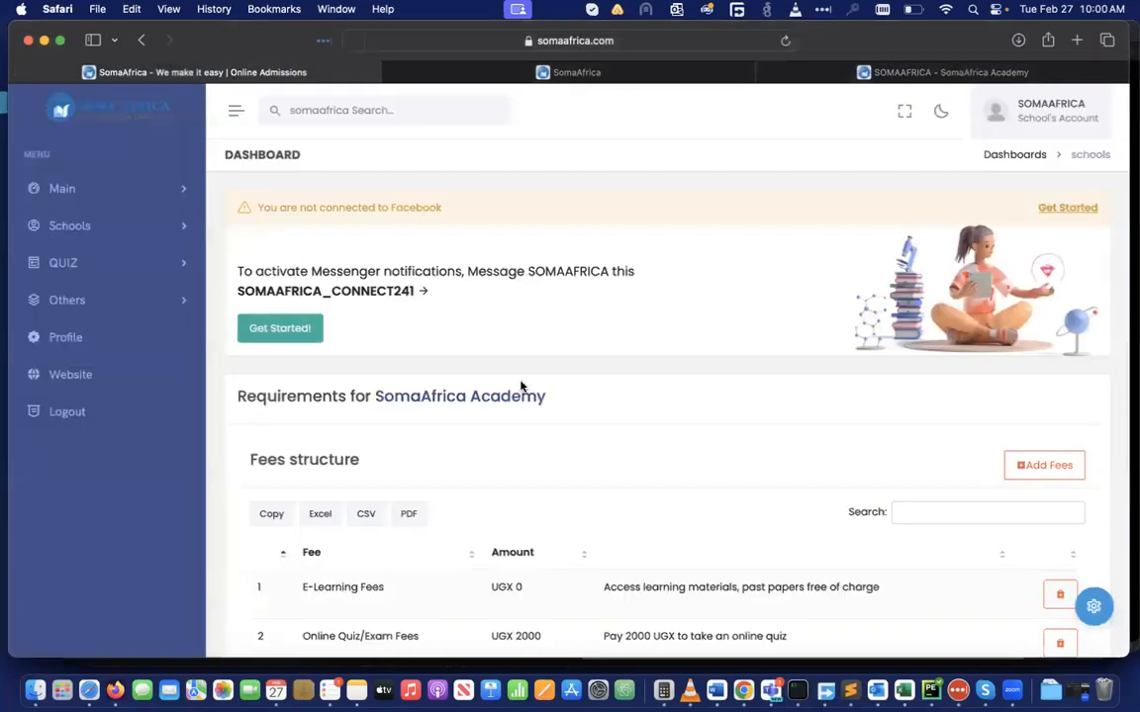
{"action": "scroll", "coordinate": [524, 391], "scroll_direction": "down", "scroll_amount": 10}
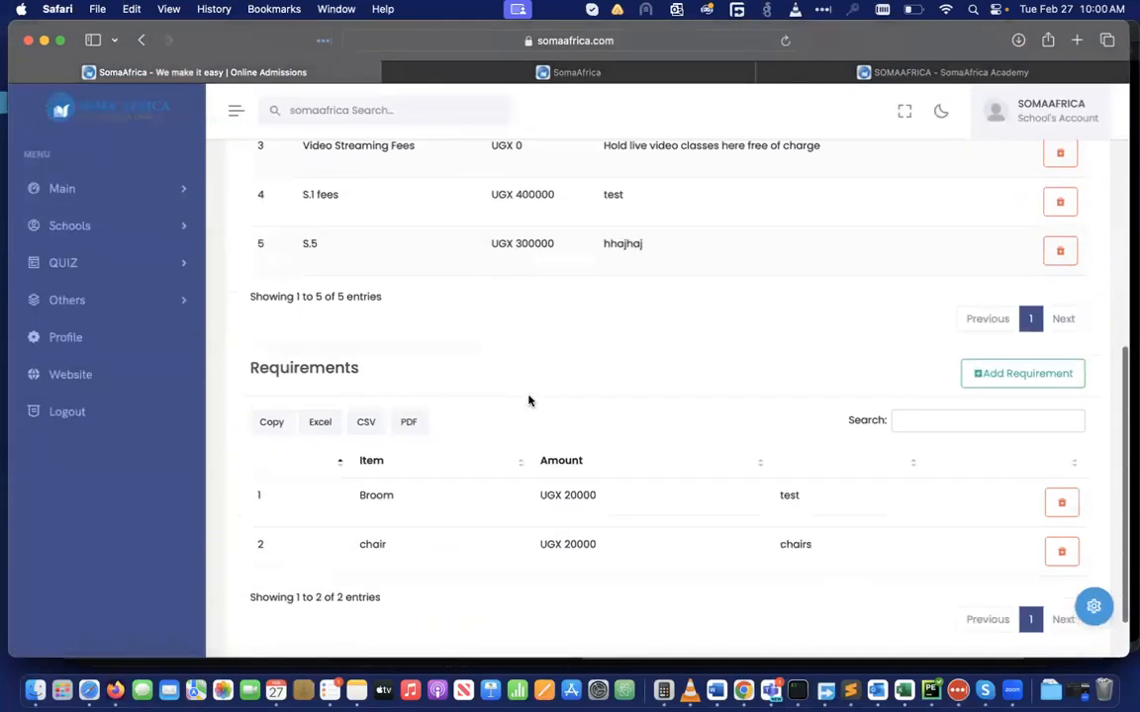
{"action": "scroll", "coordinate": [529, 399], "scroll_direction": "down", "scroll_amount": 2}
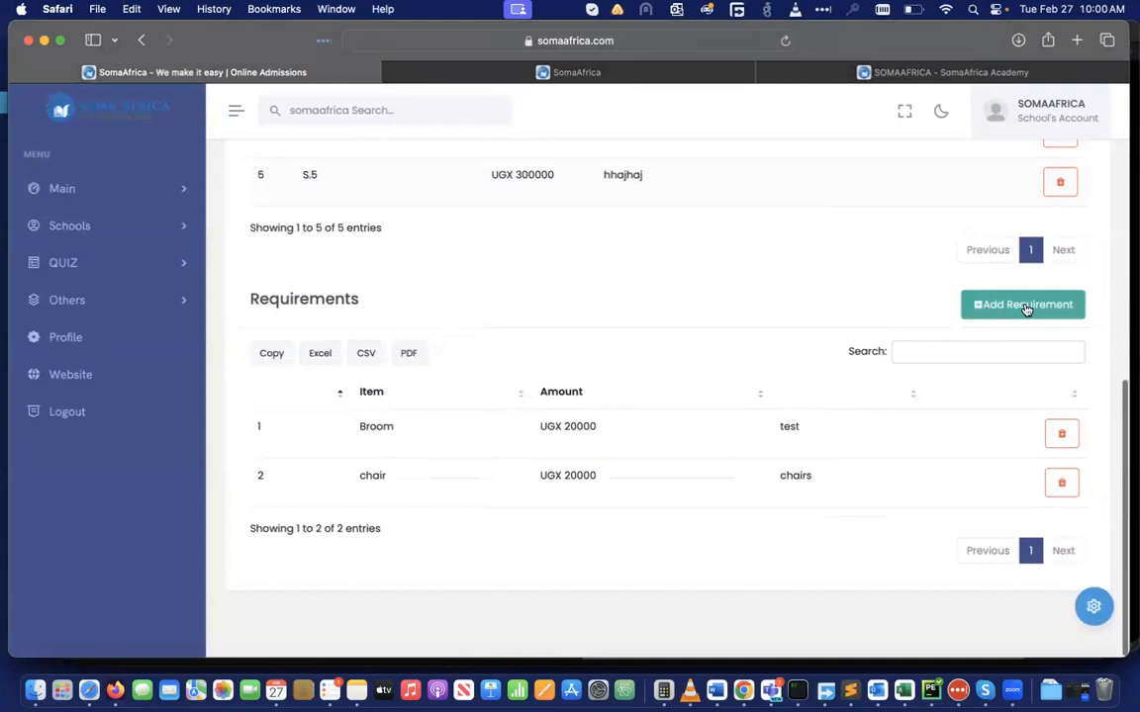
{"action": "scroll", "coordinate": [695, 414], "scroll_direction": "up", "scroll_amount": 8}
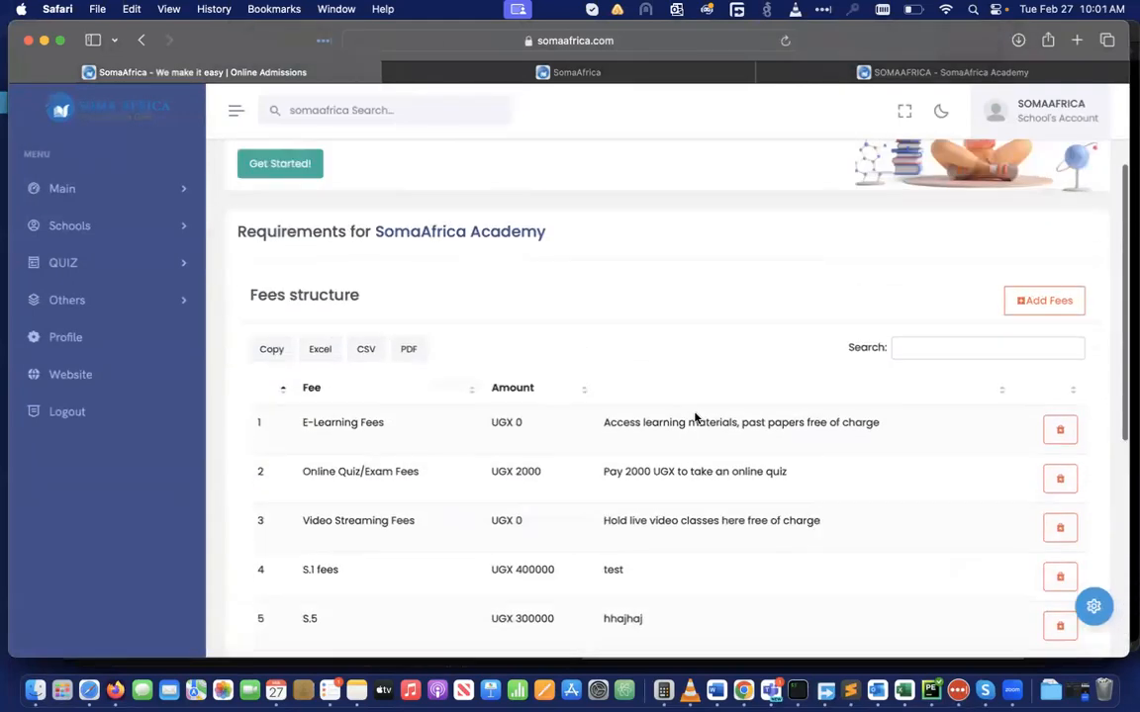
{"action": "scroll", "coordinate": [695, 417], "scroll_direction": "up", "scroll_amount": 5}
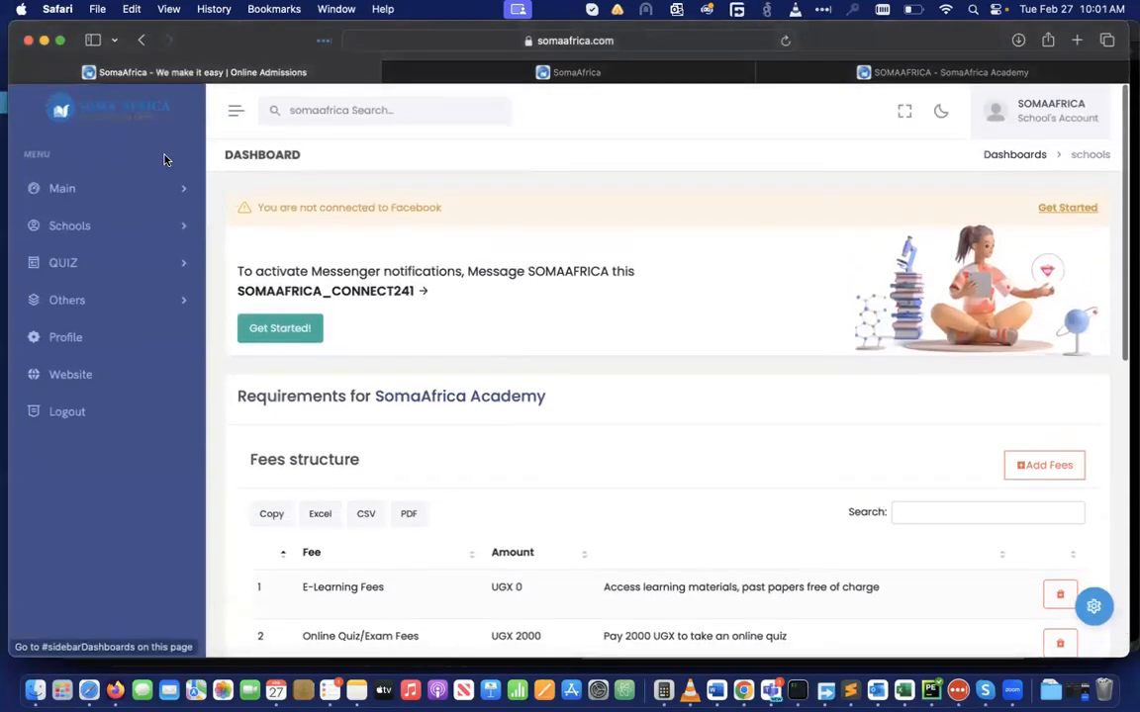
{"action": "left_click", "coordinate": [158, 182]}
Go to the dashboard's schools list and open the SomaAfrica Academy school dashboard
{"action": "left_click", "coordinate": [94, 223]}
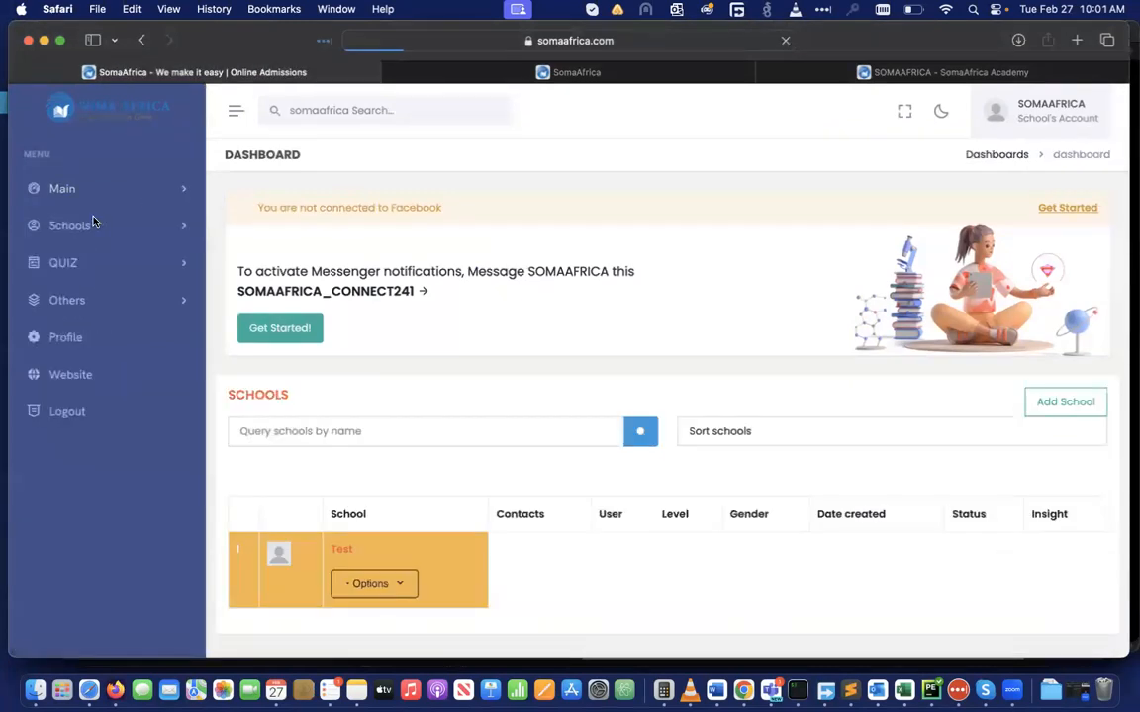
{"action": "scroll", "coordinate": [460, 550], "scroll_direction": "down", "scroll_amount": 4}
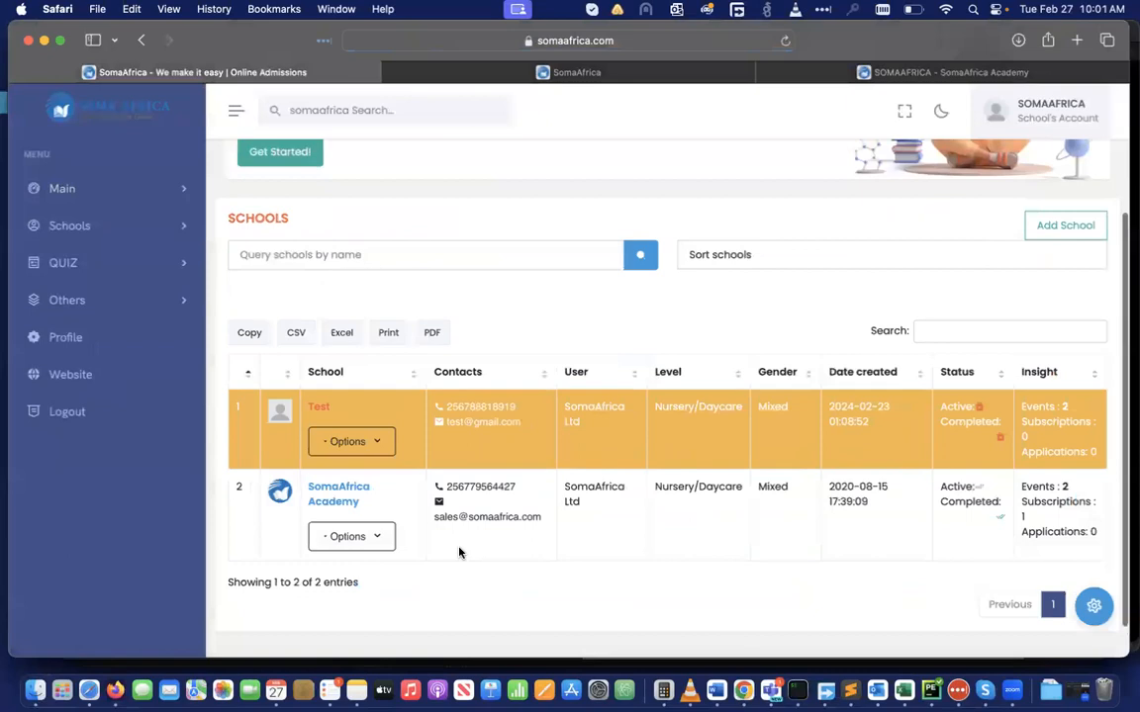
{"action": "left_click", "coordinate": [327, 495]}
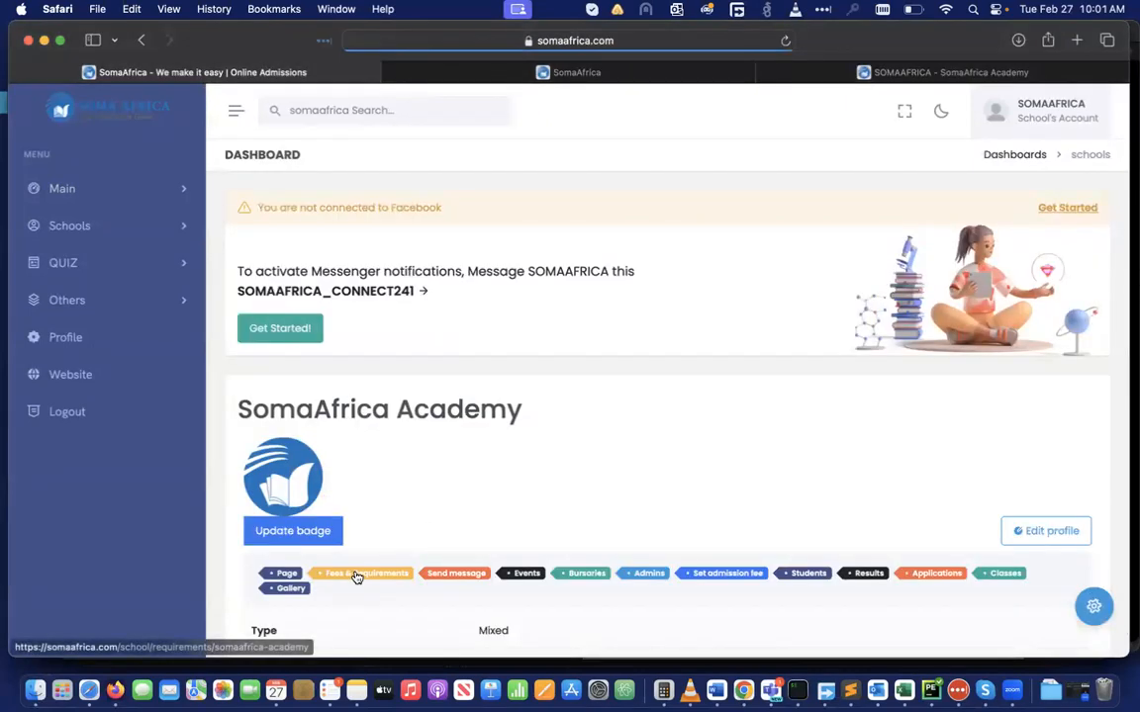
{"action": "scroll", "coordinate": [540, 486], "scroll_direction": "down", "scroll_amount": 5}
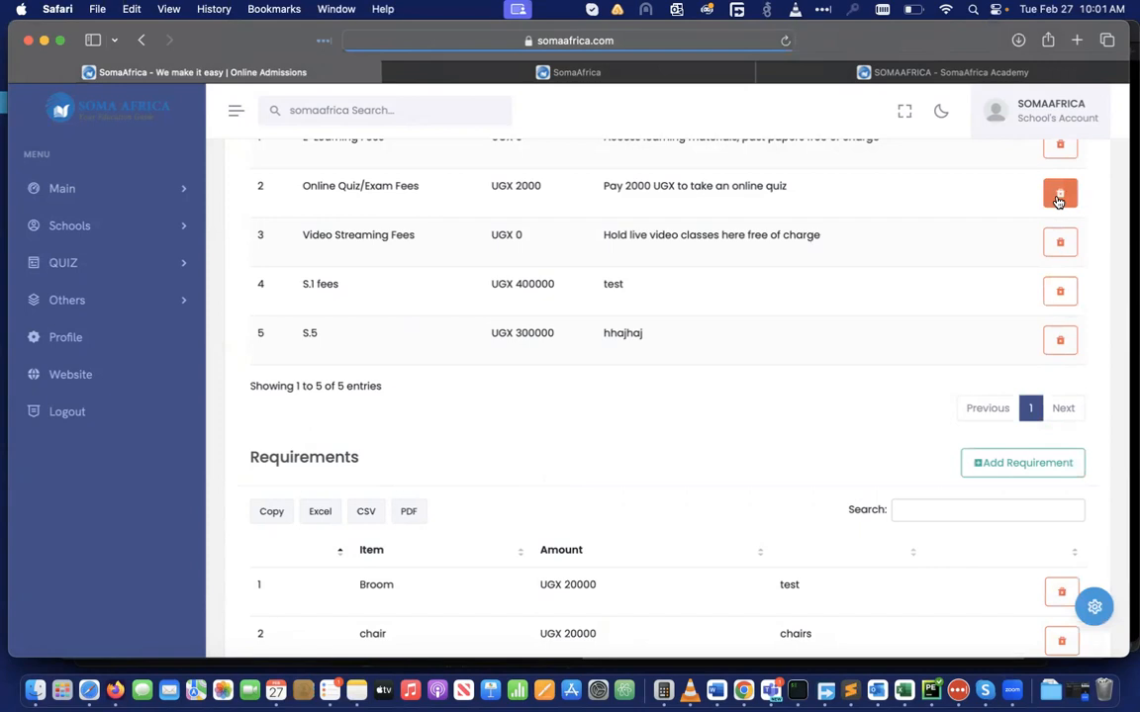
{"action": "scroll", "coordinate": [857, 320], "scroll_direction": "up", "scroll_amount": 1}
{"action": "scroll", "coordinate": [857, 318], "scroll_direction": "up", "scroll_amount": 5}
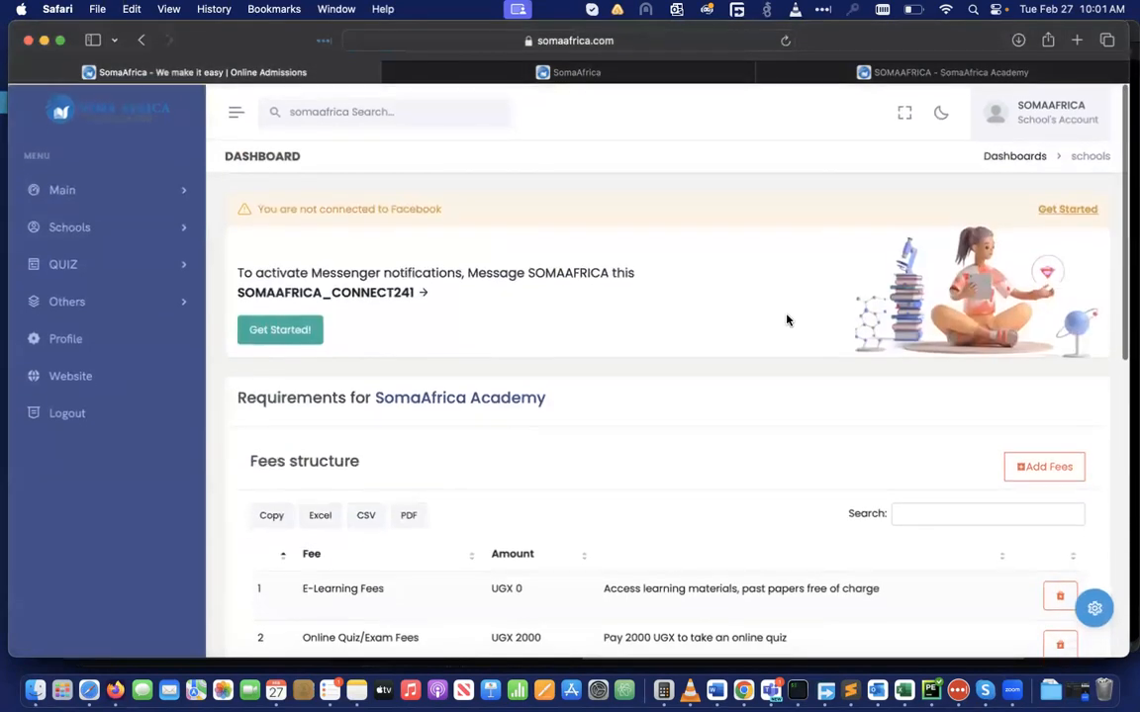
{"action": "left_click", "coordinate": [59, 188]}
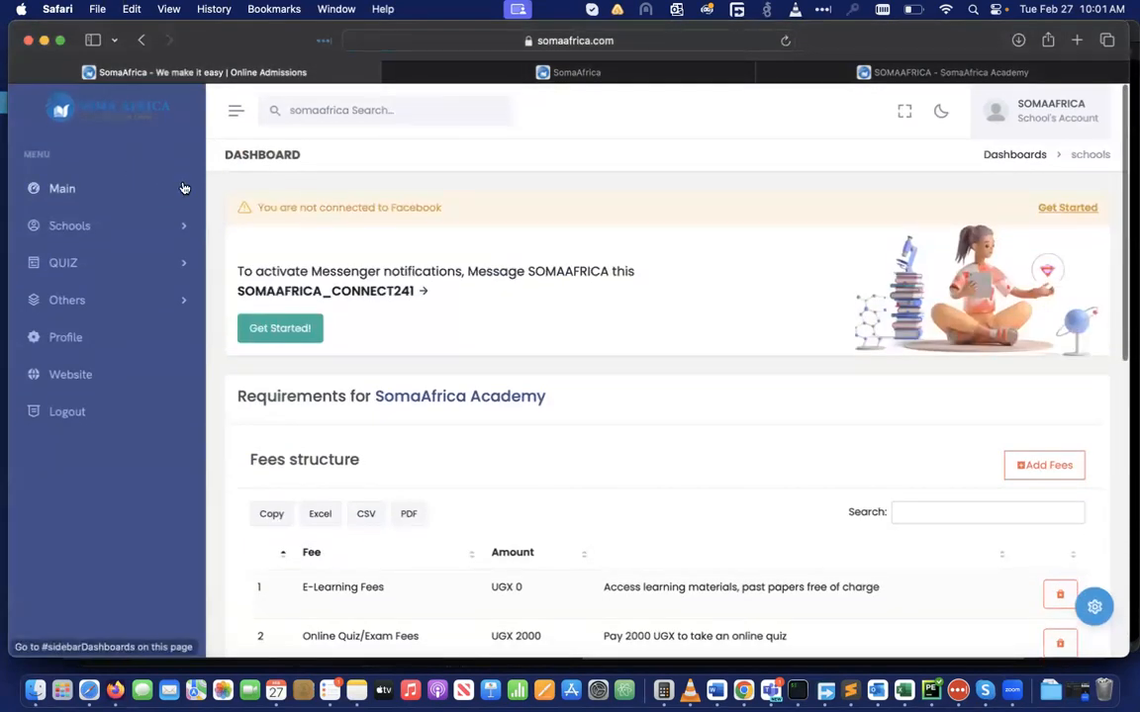
{"action": "left_click", "coordinate": [87, 221]}
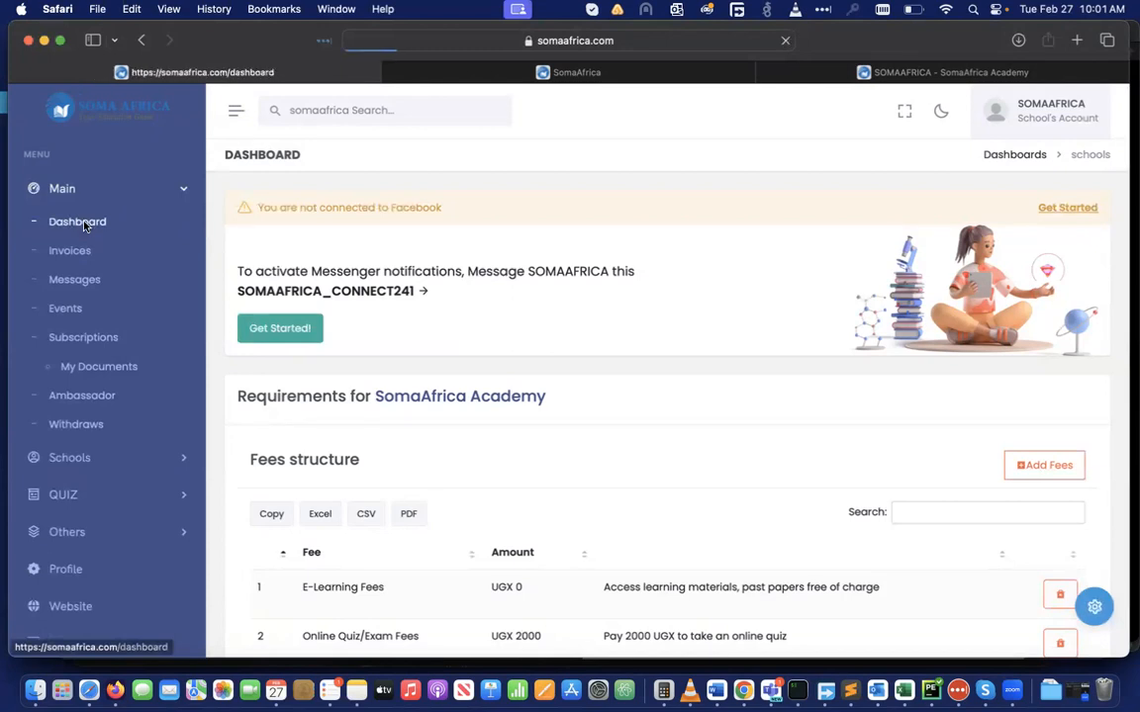
{"action": "scroll", "coordinate": [592, 472], "scroll_direction": "down", "scroll_amount": 3}
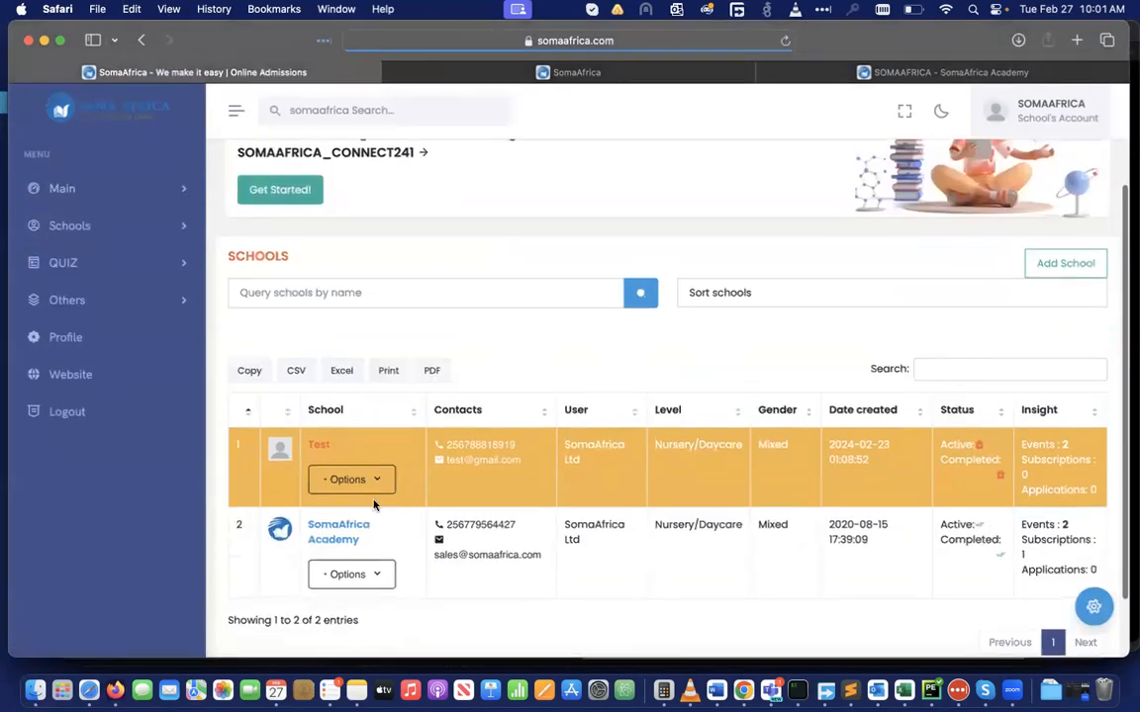
{"action": "left_click", "coordinate": [338, 527]}
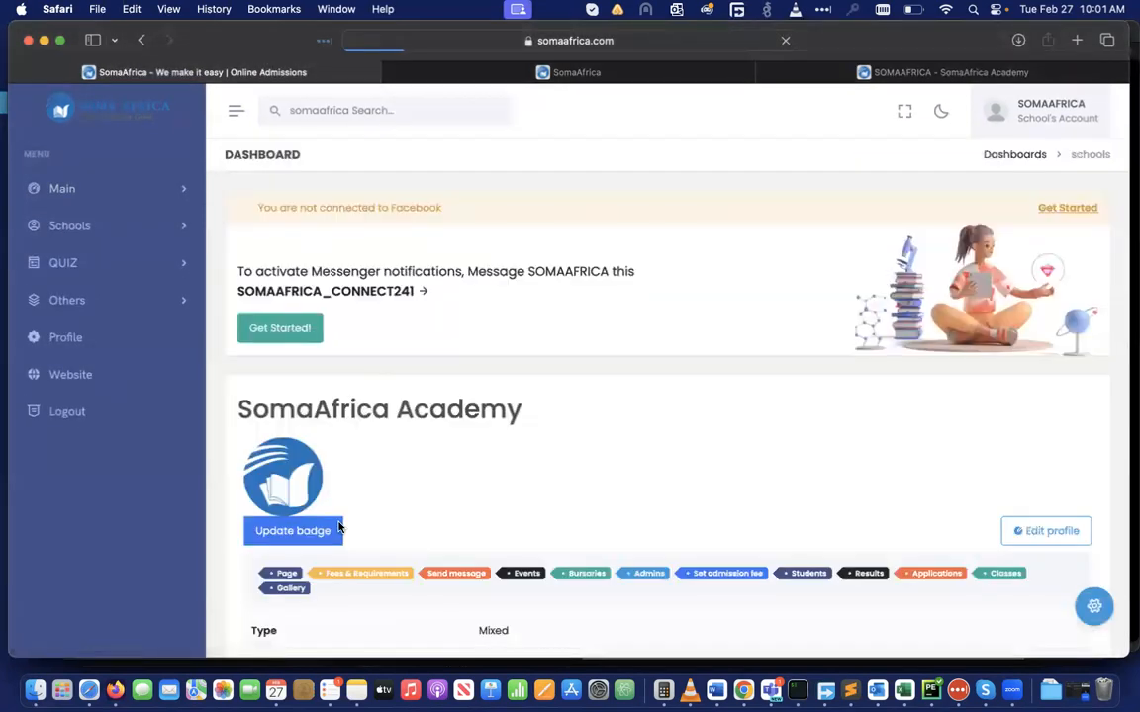
{"action": "scroll", "coordinate": [540, 486], "scroll_direction": "down", "scroll_amount": 5}
{"action": "scroll", "coordinate": [540, 486], "scroll_direction": "up", "scroll_amount": 1}
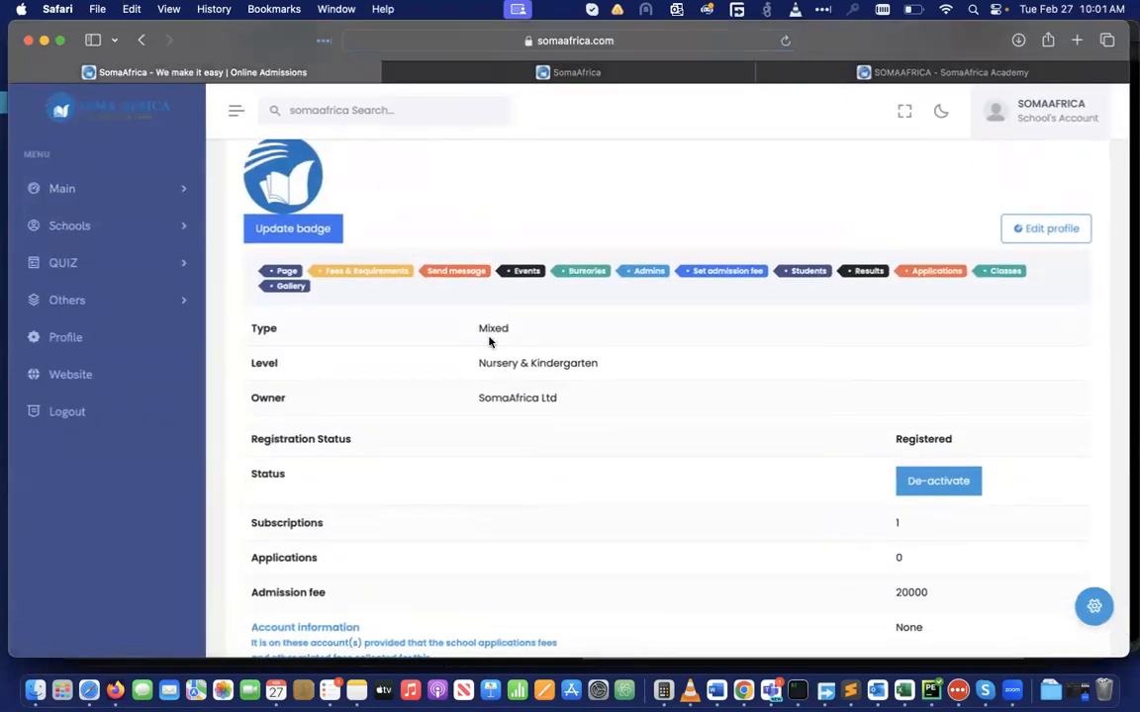
Open SomaAfrica Academy's events page and scroll through the Create an Event form
{"action": "left_click", "coordinate": [527, 272]}
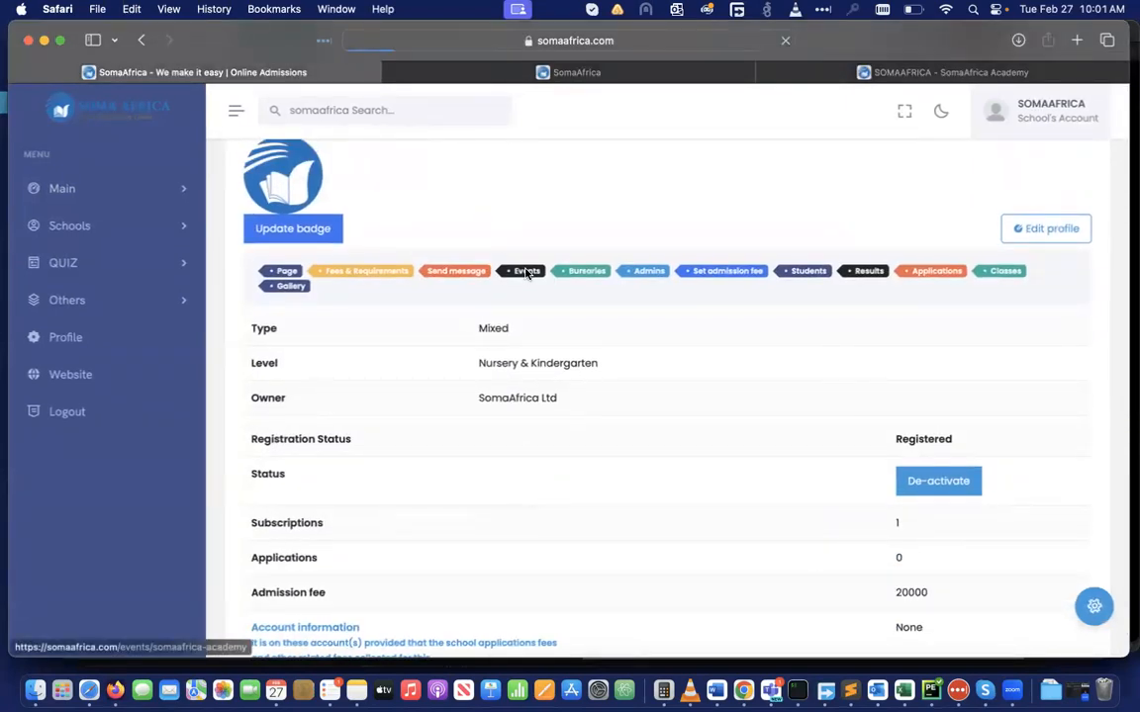
{"action": "scroll", "coordinate": [544, 399], "scroll_direction": "down", "scroll_amount": 3}
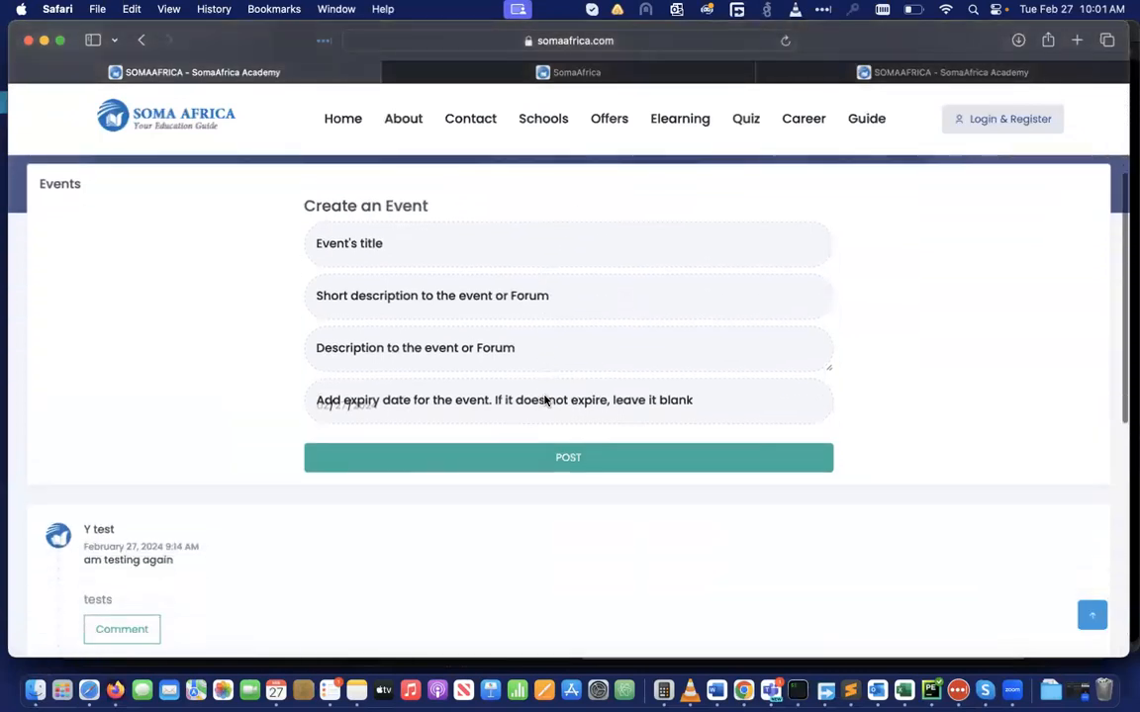
{"action": "scroll", "coordinate": [544, 398], "scroll_direction": "down", "scroll_amount": 3}
{"action": "scroll", "coordinate": [544, 399], "scroll_direction": "up", "scroll_amount": 3}
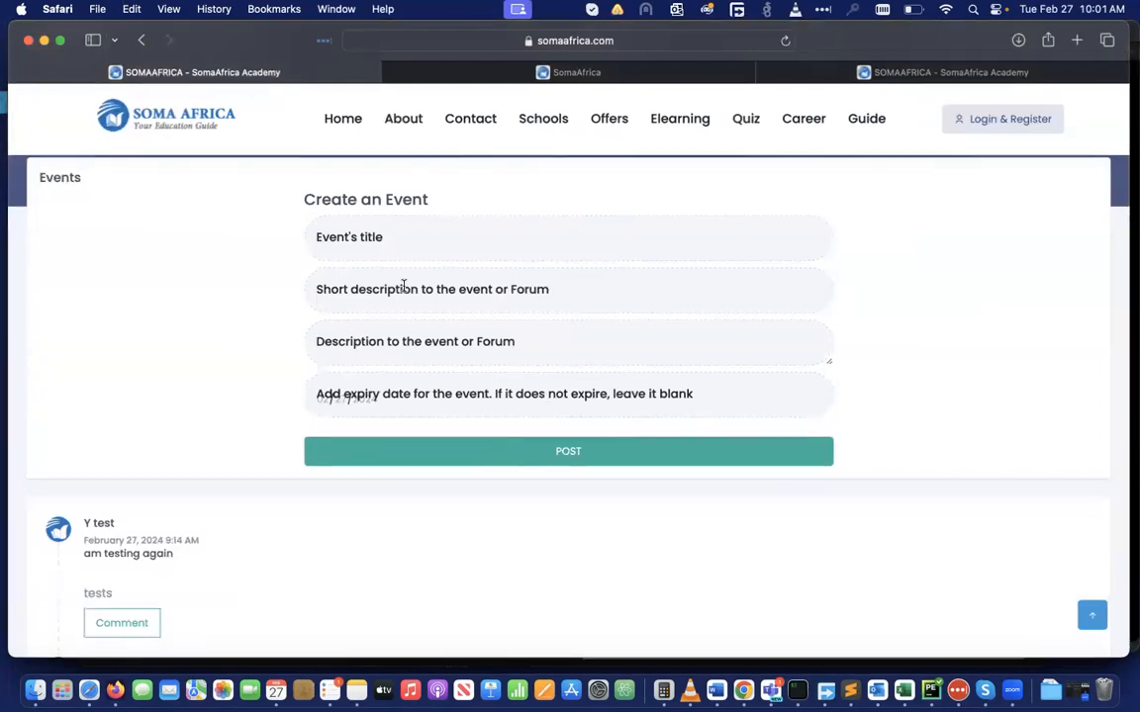
{"action": "scroll", "coordinate": [403, 287], "scroll_direction": "up", "scroll_amount": 3}
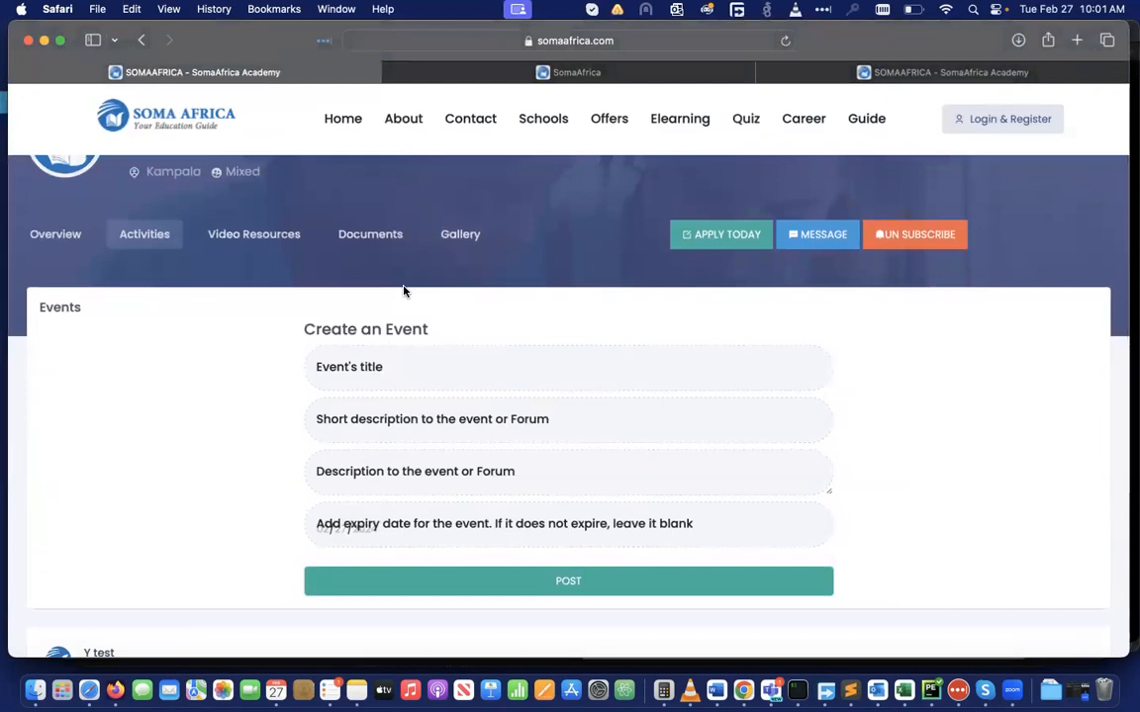
{"action": "scroll", "coordinate": [404, 289], "scroll_direction": "down", "scroll_amount": 5}
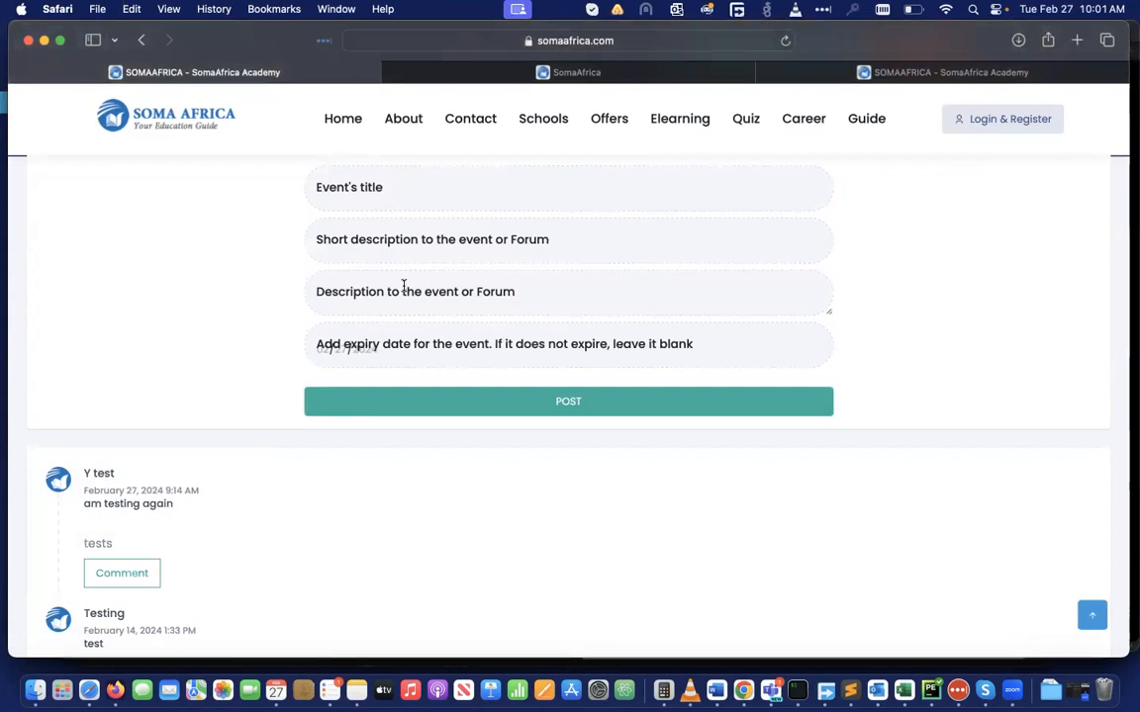
{"action": "scroll", "coordinate": [403, 286], "scroll_direction": "up", "scroll_amount": 3}
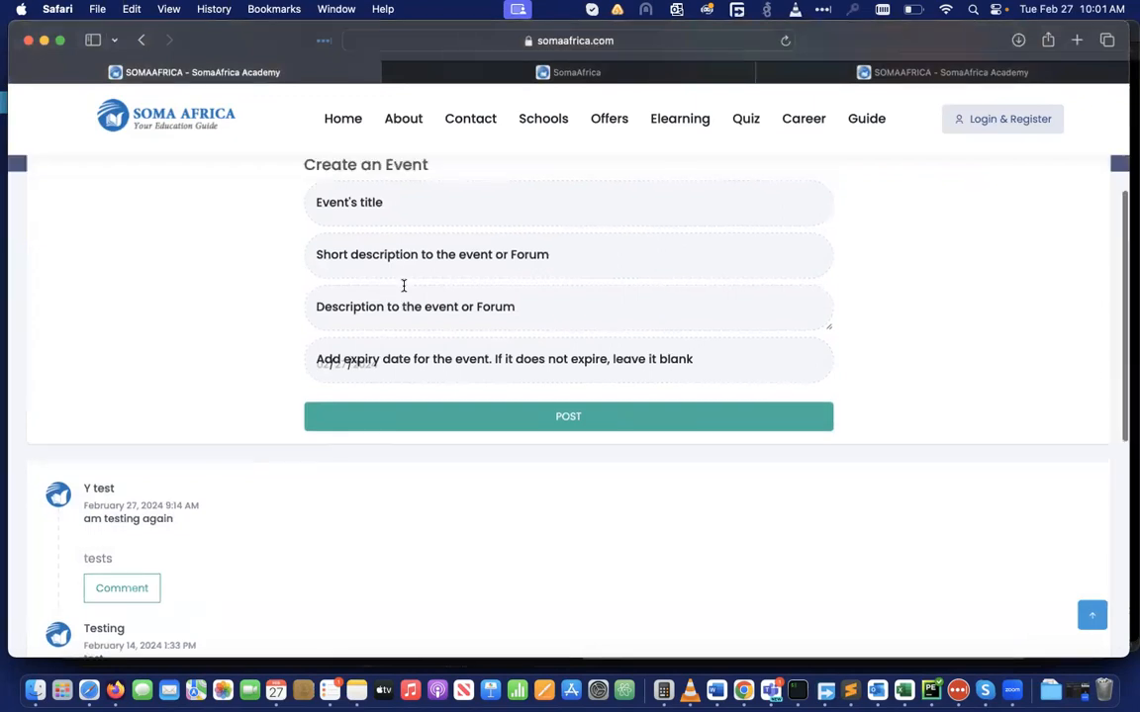
{"action": "scroll", "coordinate": [404, 286], "scroll_direction": "down", "scroll_amount": 1}
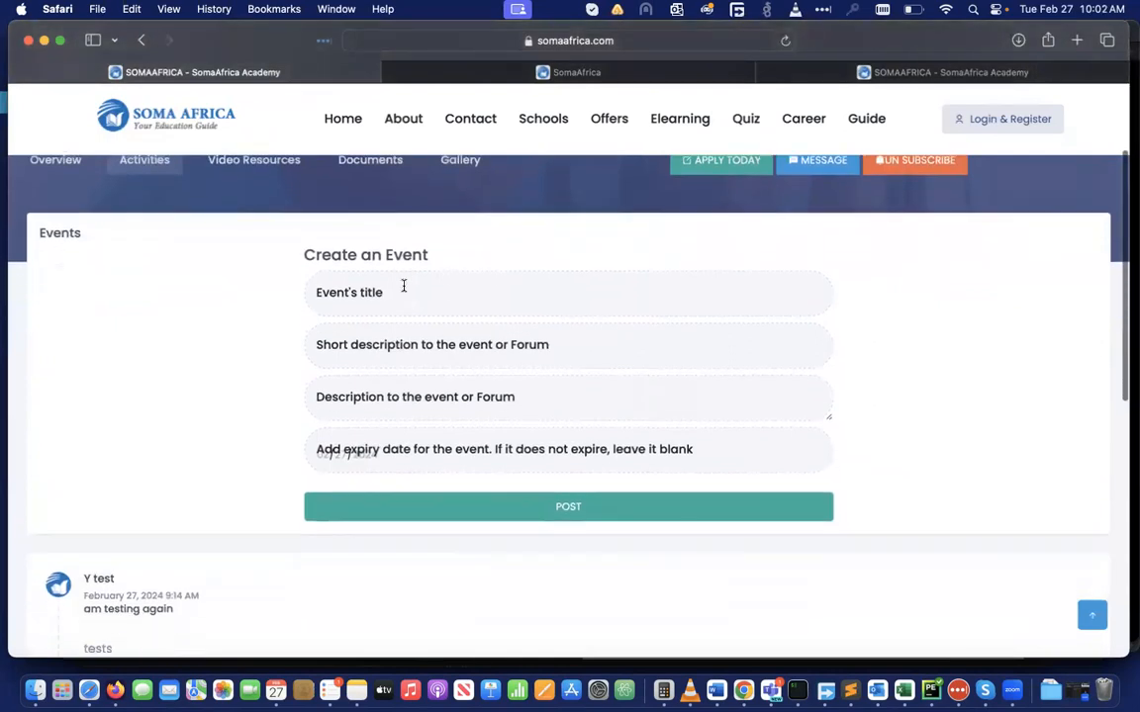
{"action": "scroll", "coordinate": [403, 287], "scroll_direction": "up", "scroll_amount": 1}
Enter the event title 'Testing again test' with short description 'hshaj' and a full description
{"action": "left_click", "coordinate": [359, 354]}
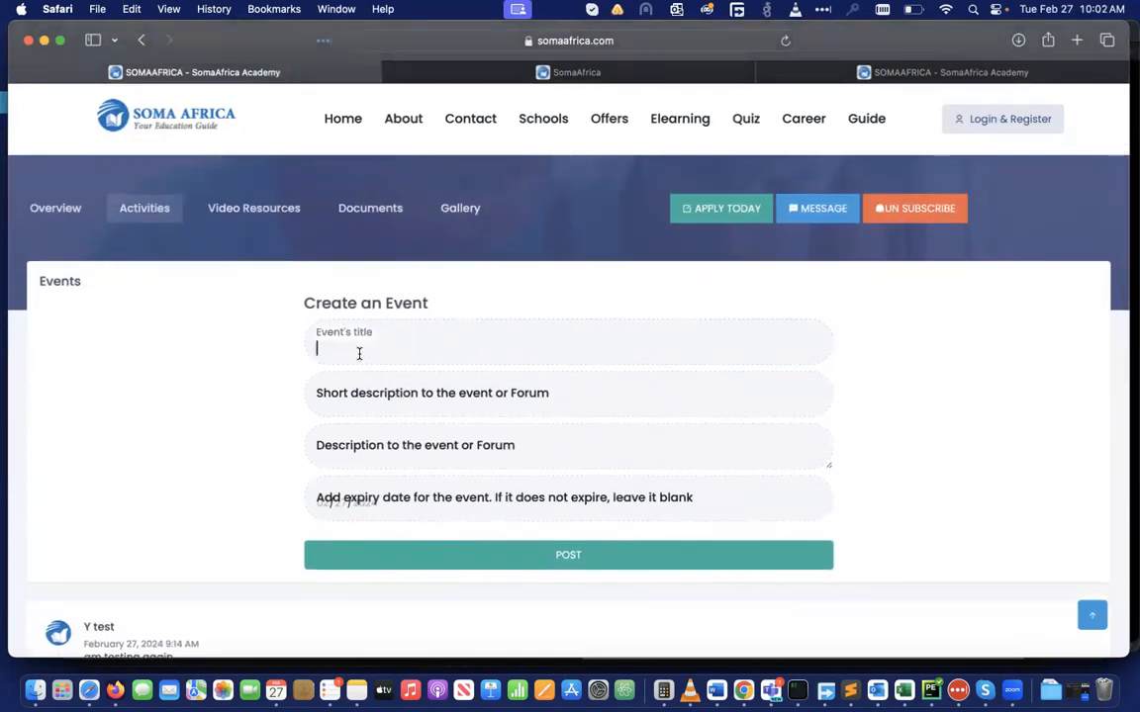
{"action": "scroll", "coordinate": [359, 353], "scroll_direction": "down", "scroll_amount": 2}
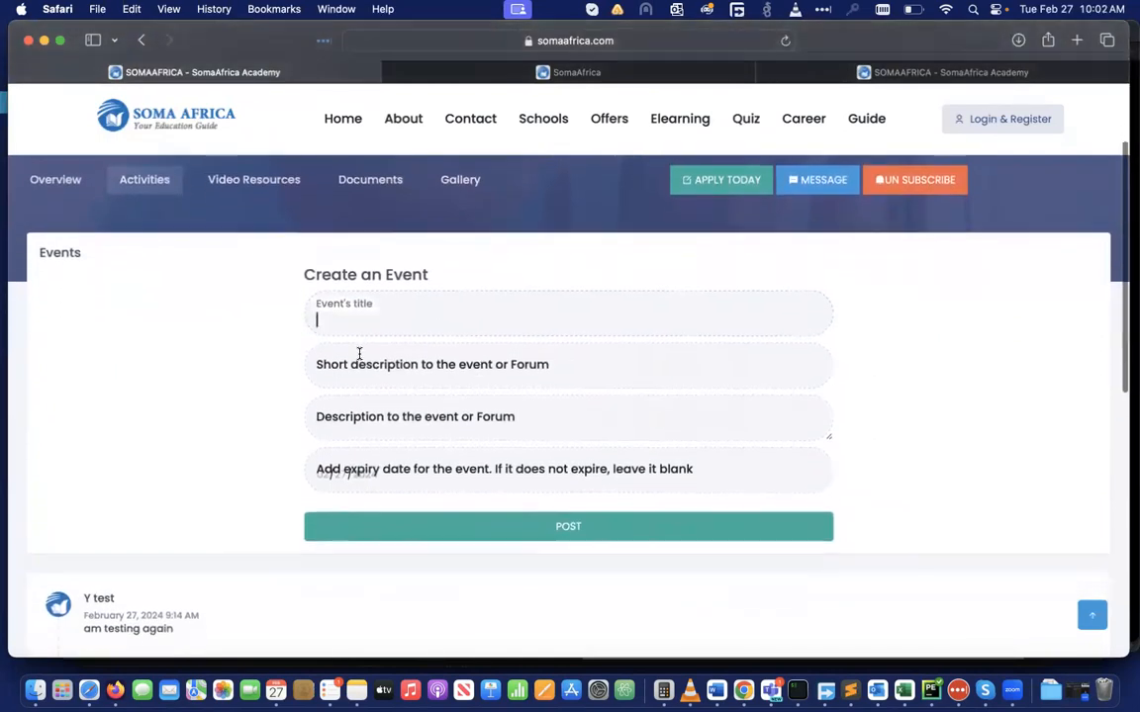
{"action": "type", "text": "Testing agin"}
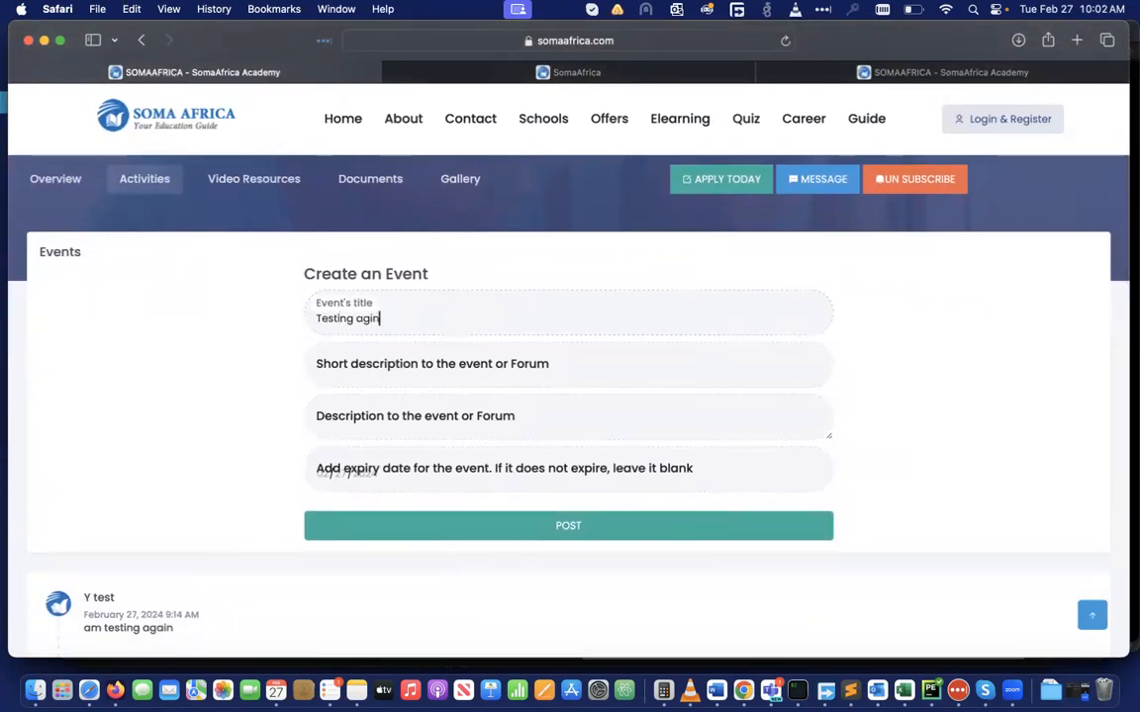
{"action": "key", "text": "BackSpace"}
{"action": "key", "text": "BackSpace"}
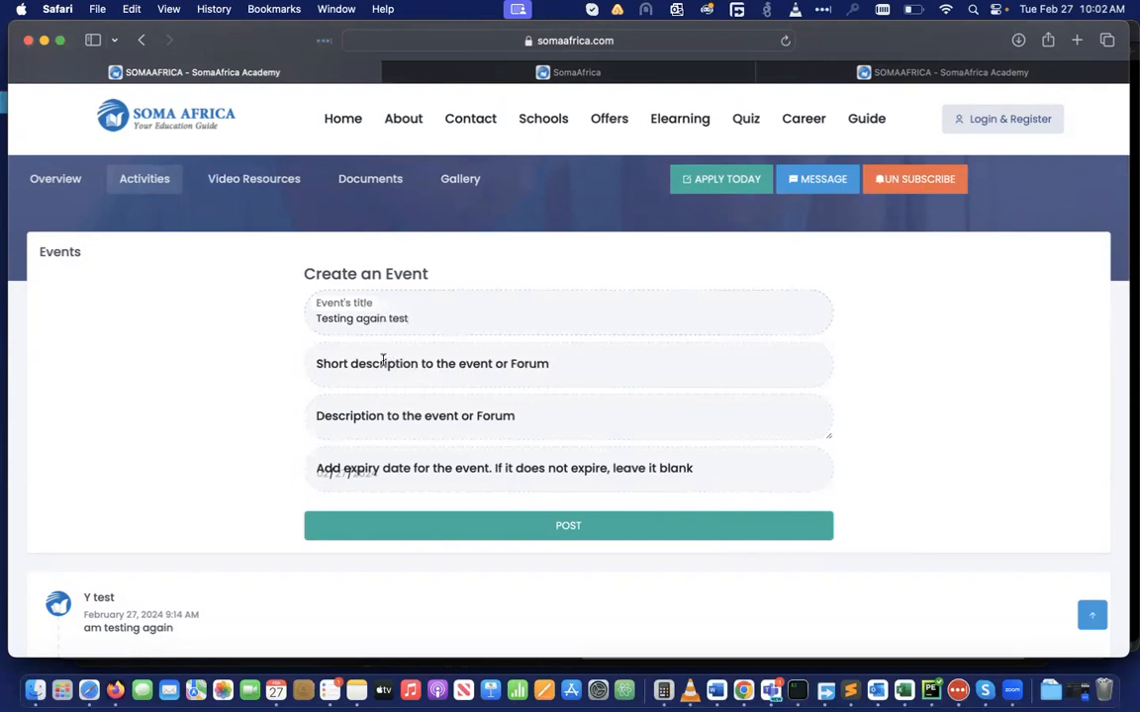
{"action": "left_click", "coordinate": [347, 375]}
{"action": "type", "text": "hshajjaja"}
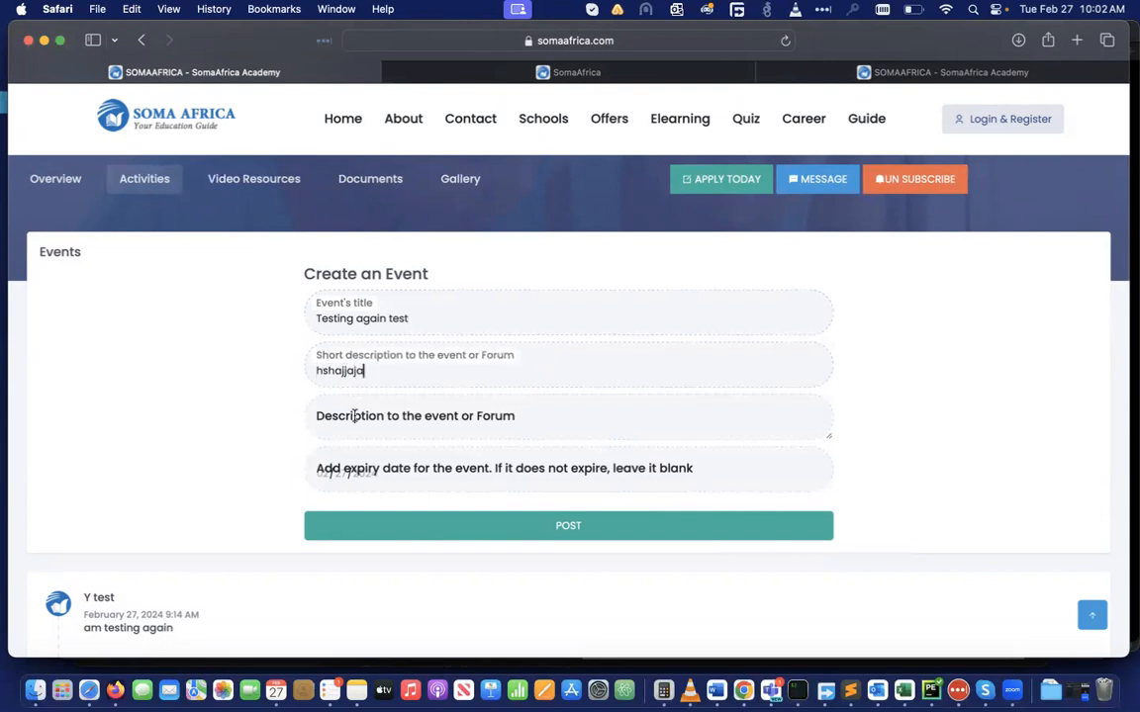
{"action": "left_click", "coordinate": [355, 417]}
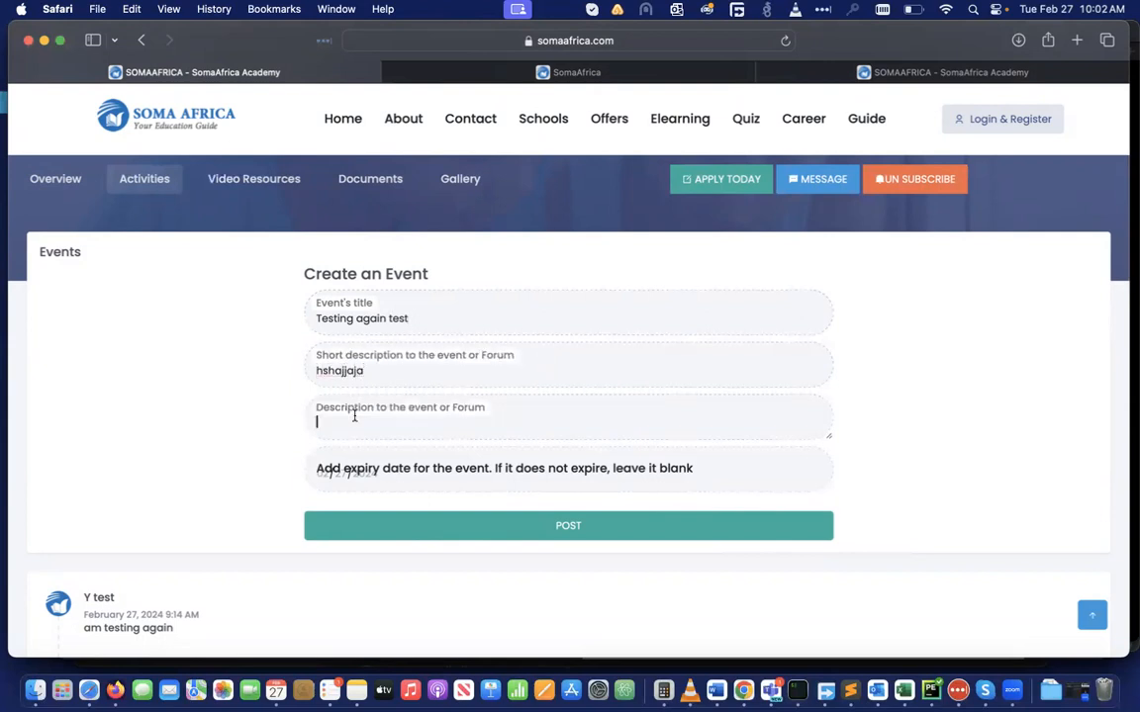
{"action": "type", "text": "nbajhjhajhahjajhjhajhajhajhajhahjhjajhajhhja"}
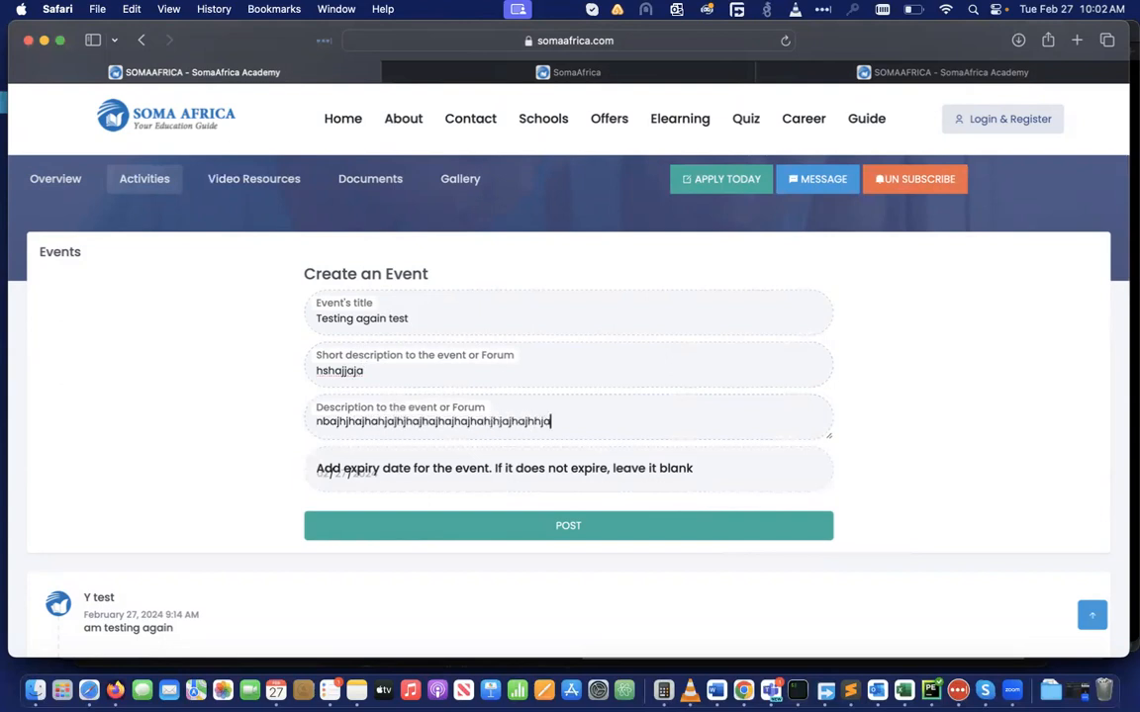
Set the event's expiry date to 02/29/2024
{"action": "left_click", "coordinate": [354, 483]}
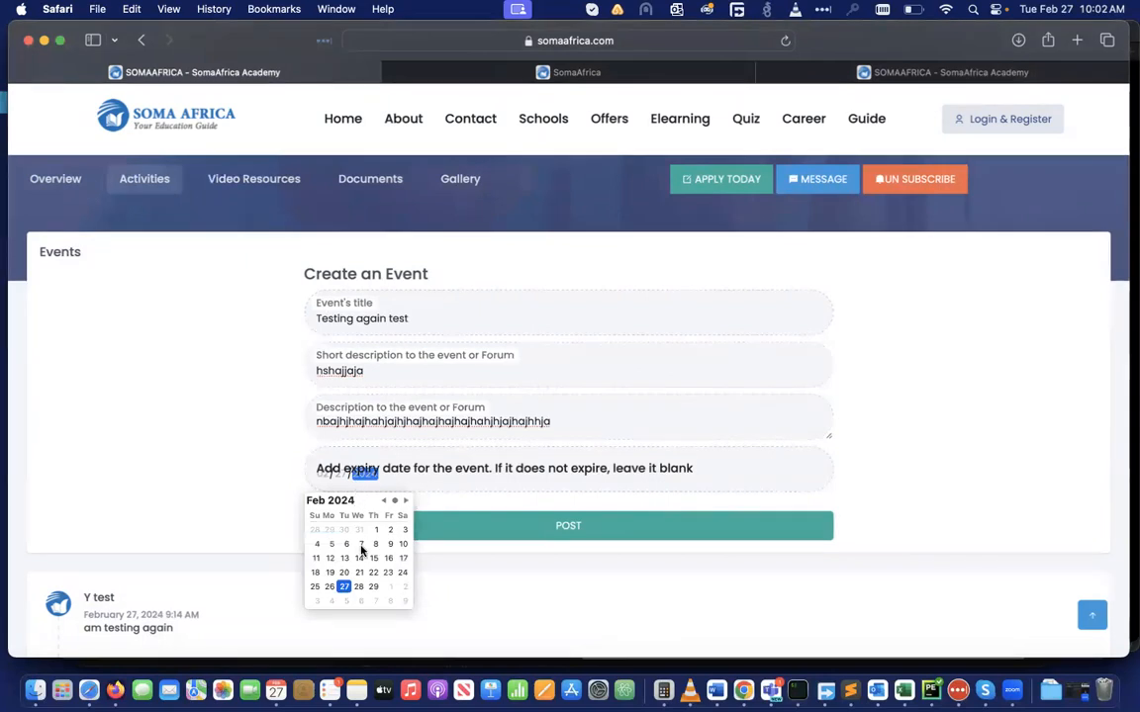
{"action": "left_click", "coordinate": [373, 587]}
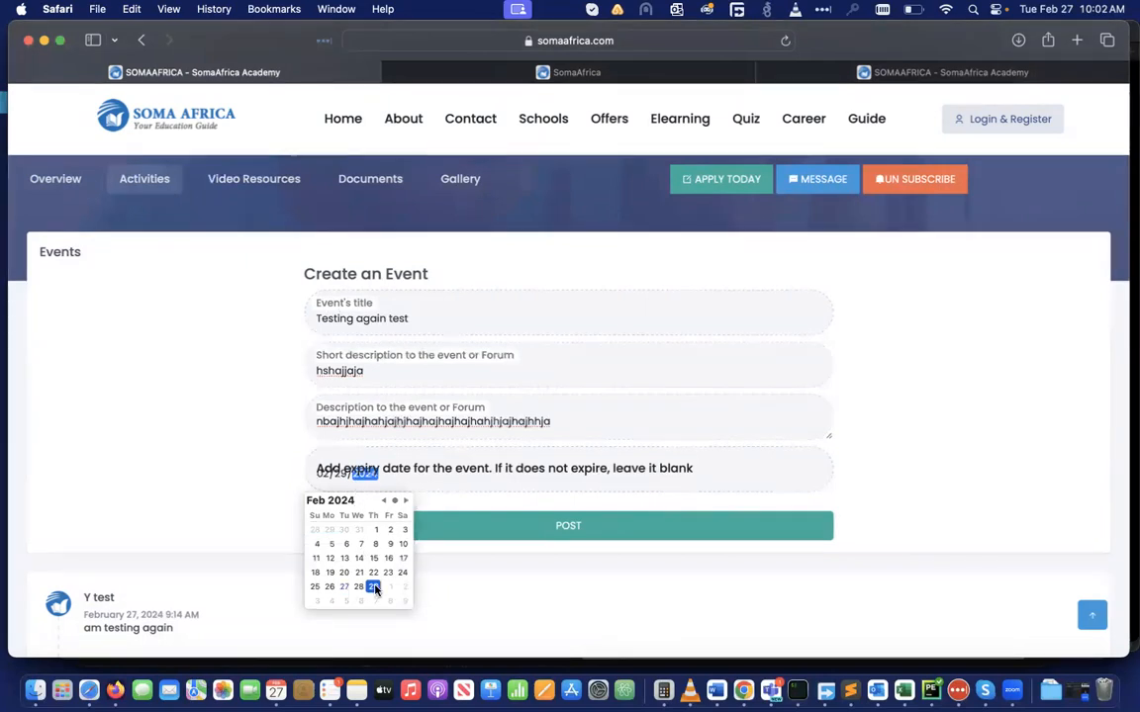
{"action": "left_click", "coordinate": [565, 567]}
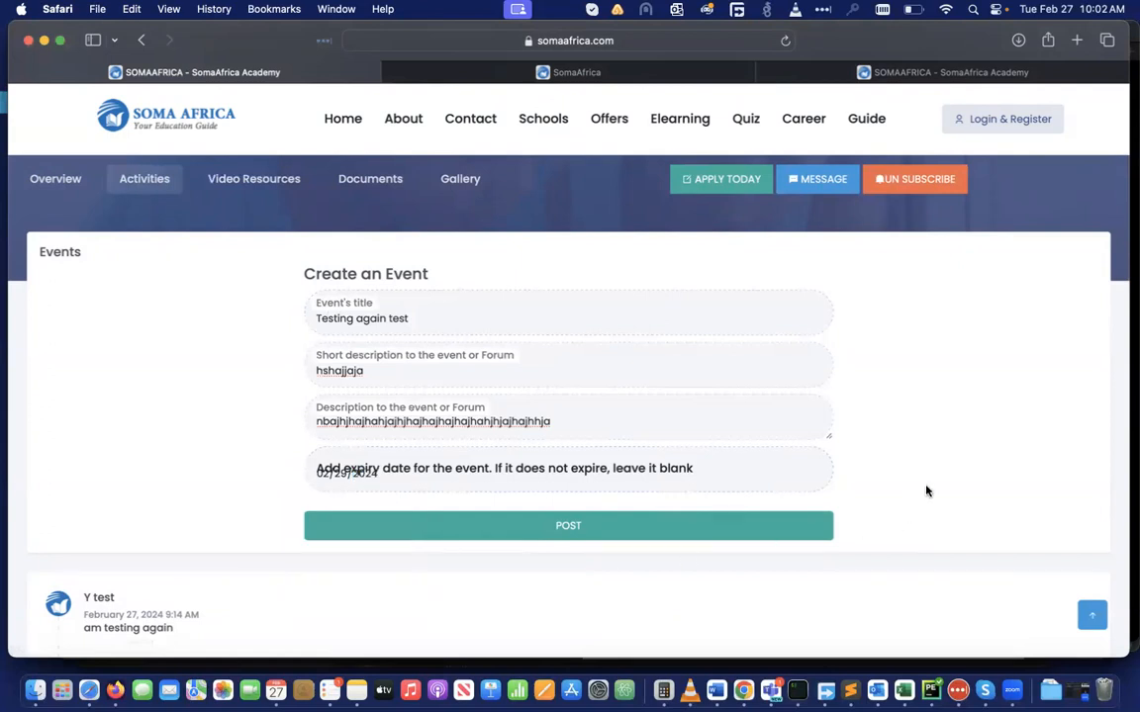
{"action": "scroll", "coordinate": [927, 491], "scroll_direction": "down", "scroll_amount": 3}
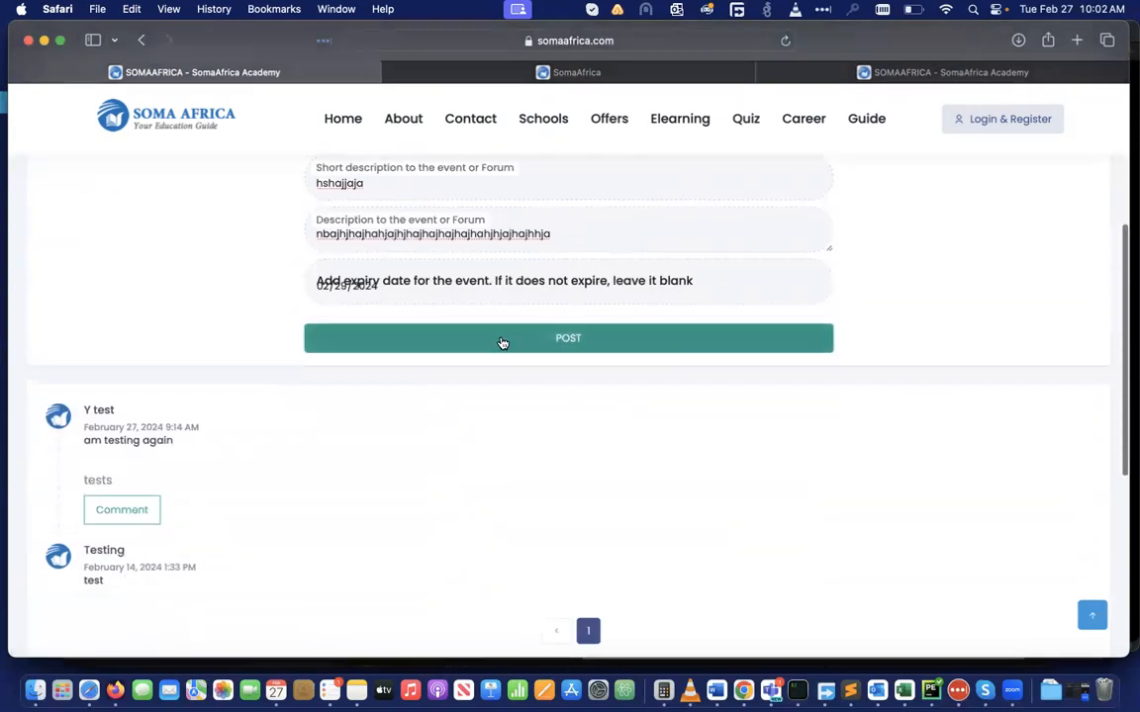
Post the 'Testing again test' event, then open its page from the dashboard's events list
{"action": "left_click", "coordinate": [502, 341]}
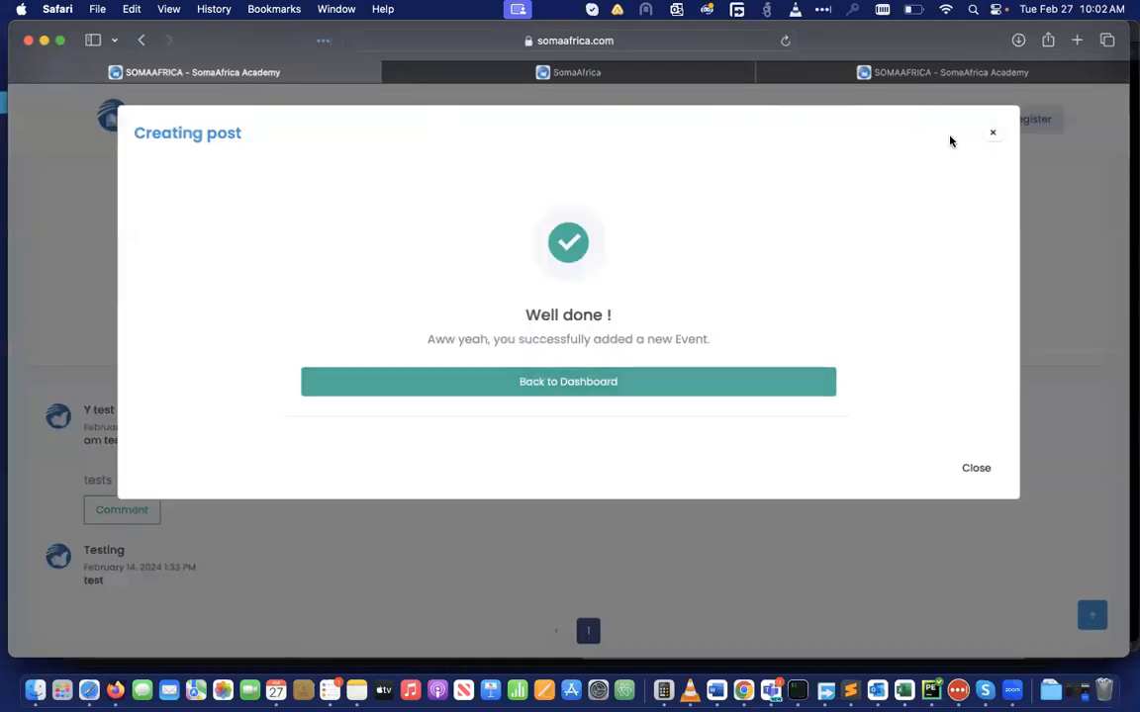
{"action": "left_click", "coordinate": [600, 387]}
{"action": "scroll", "coordinate": [704, 471], "scroll_direction": "down", "scroll_amount": 5}
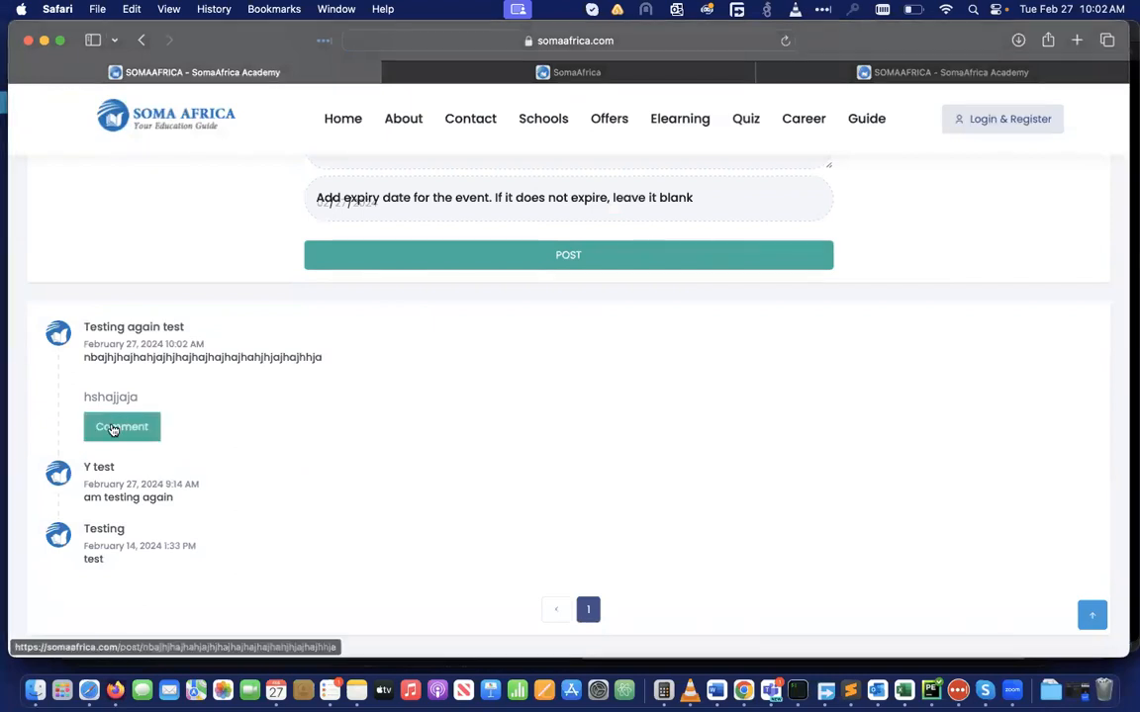
{"action": "left_click", "coordinate": [113, 428]}
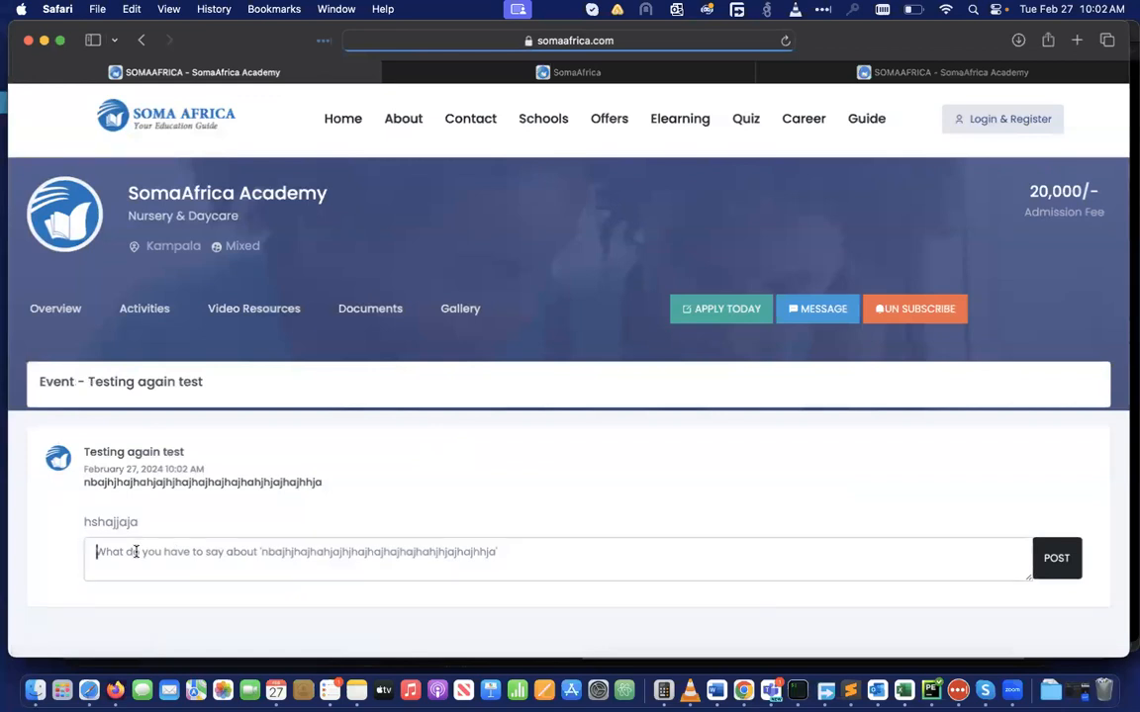
Post the comment 'am commenting here' on the Testing again test event
{"action": "left_click", "coordinate": [136, 552]}
{"action": "type", "text": "d"}
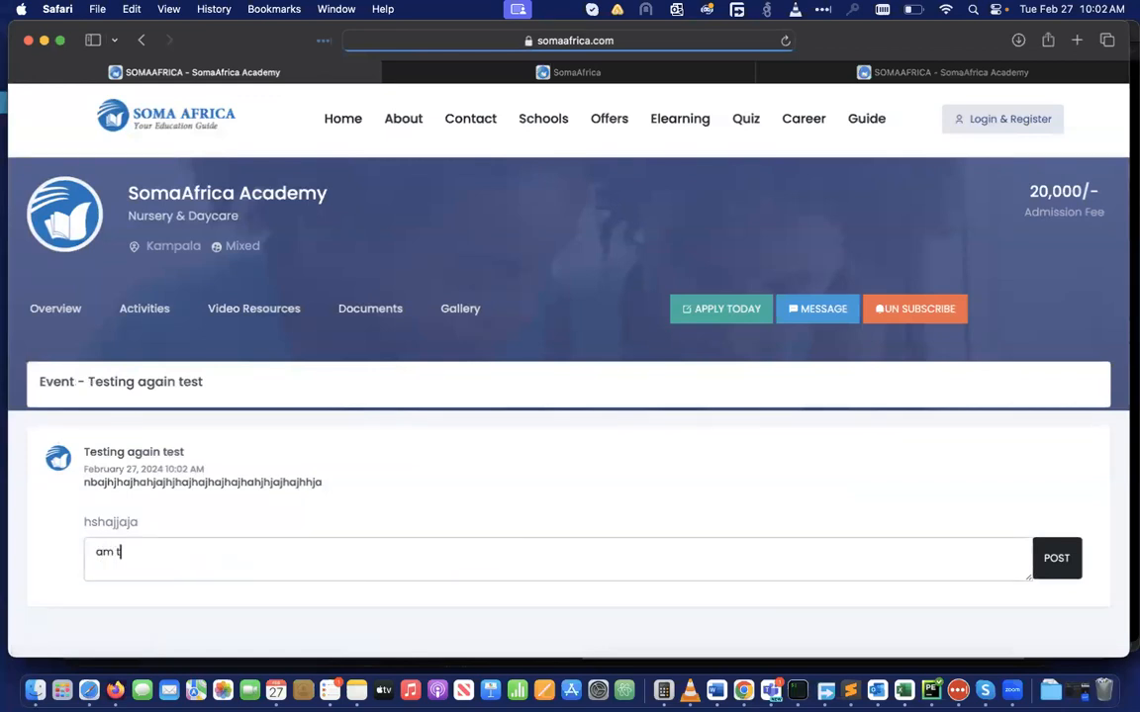
{"action": "type", "text": "m commenting here"}
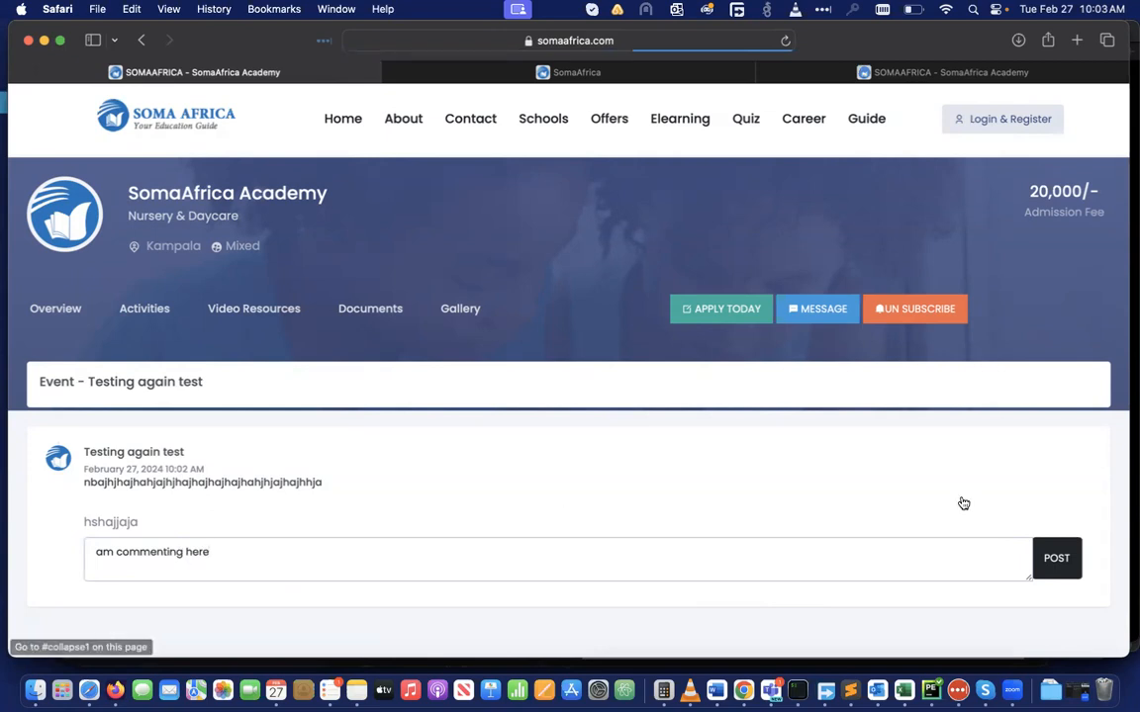
{"action": "left_click", "coordinate": [1061, 566]}
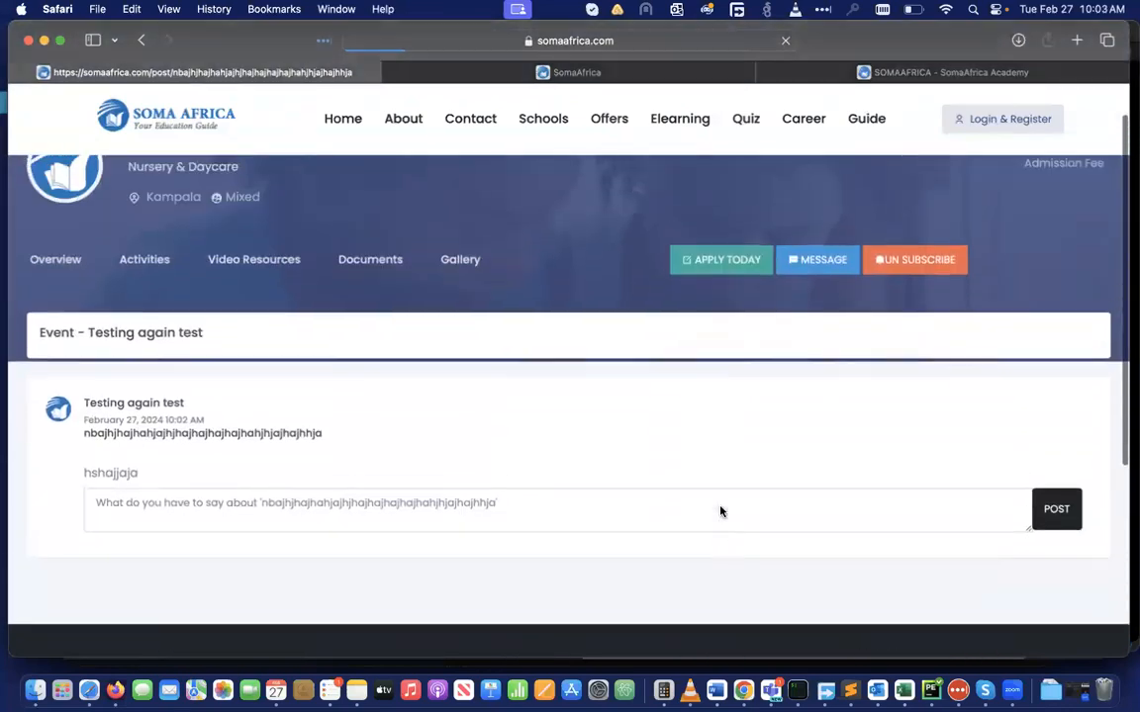
Expand the school's posted comment to reveal its text and Remove button
{"action": "scroll", "coordinate": [720, 511], "scroll_direction": "down", "scroll_amount": 2}
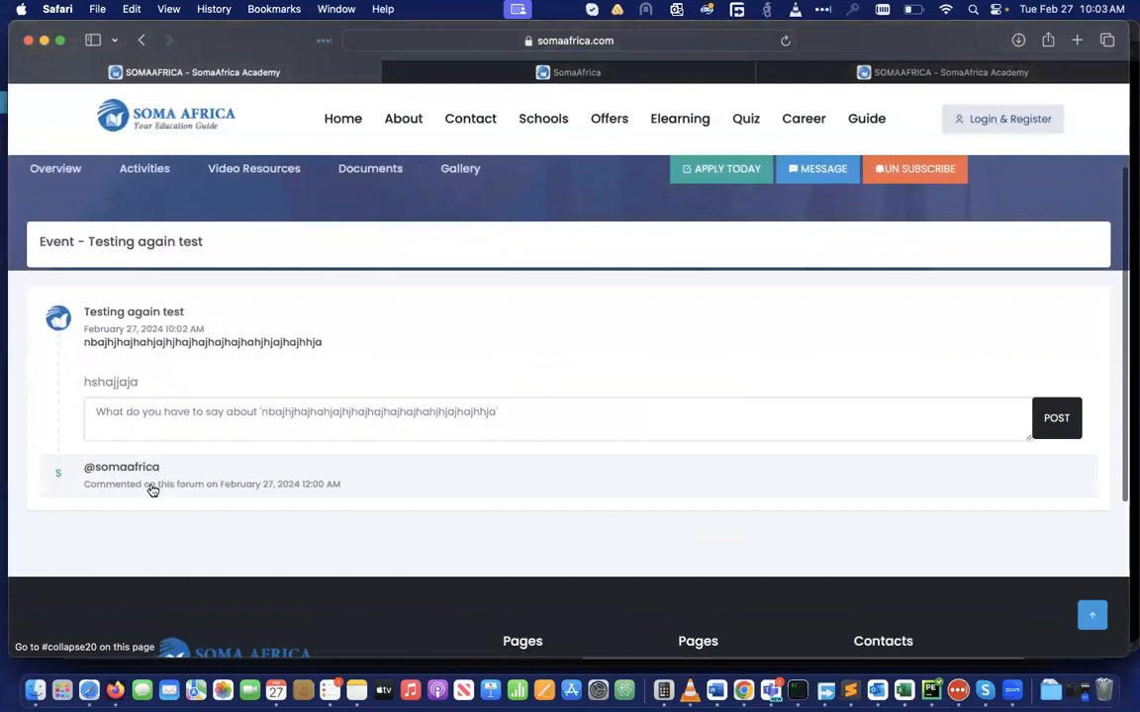
{"action": "left_click", "coordinate": [195, 482]}
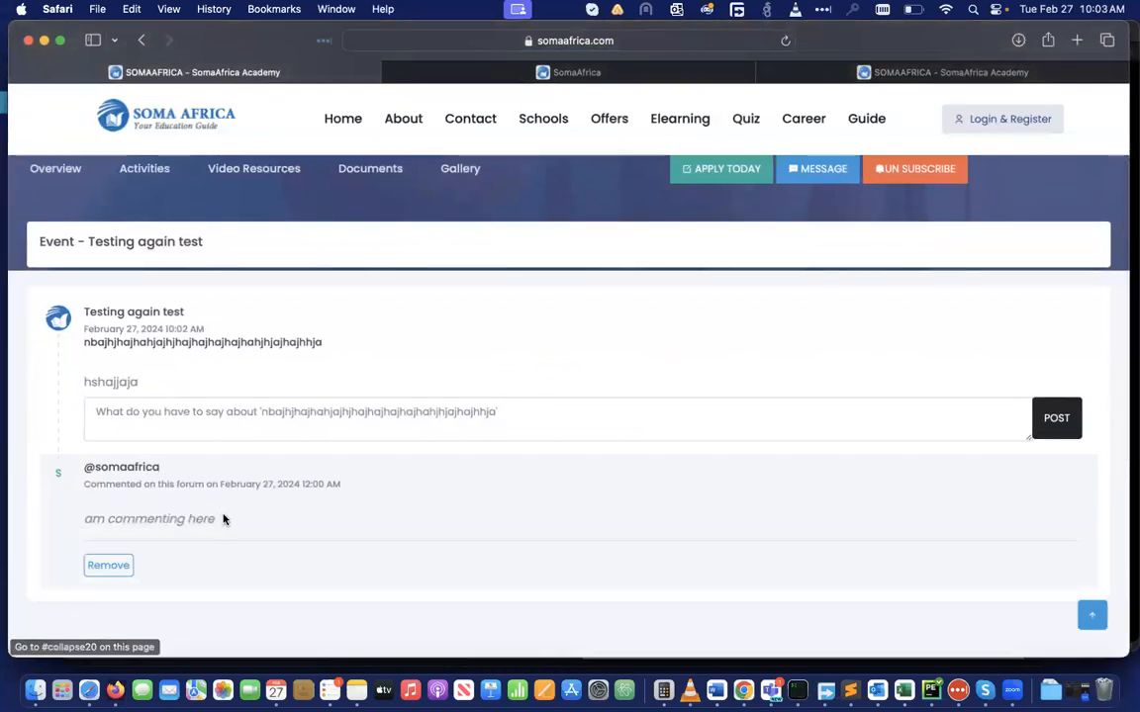
{"action": "scroll", "coordinate": [222, 518], "scroll_direction": "down", "scroll_amount": 1}
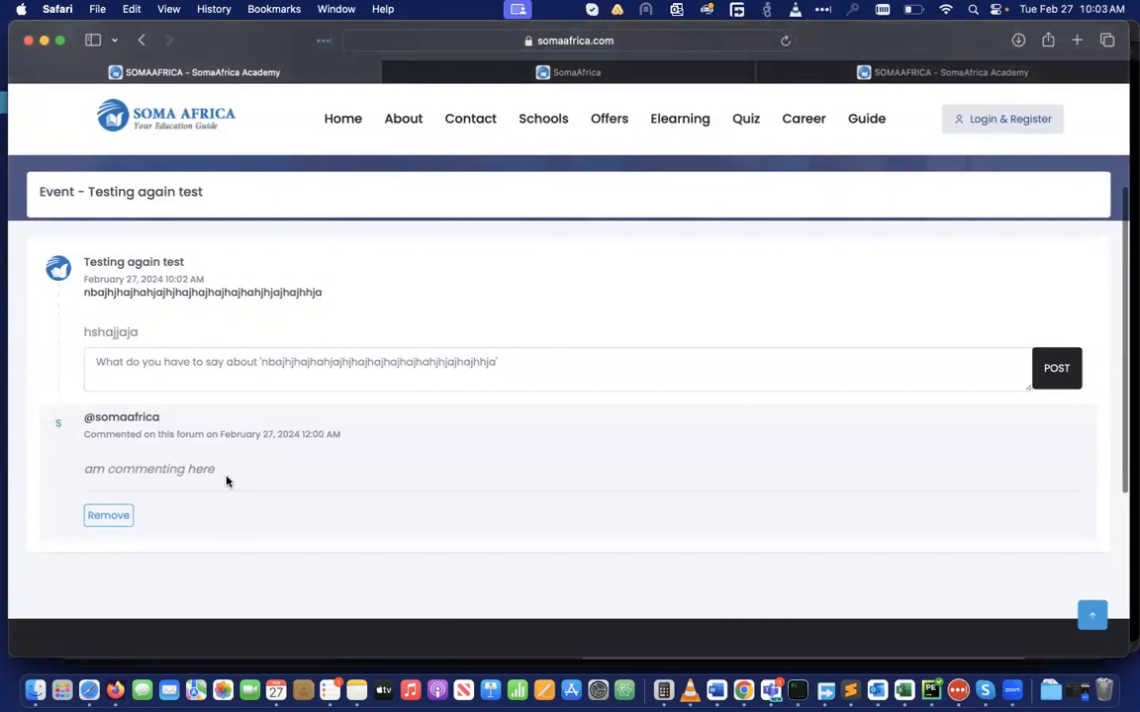
{"action": "scroll", "coordinate": [232, 481], "scroll_direction": "up", "scroll_amount": 3}
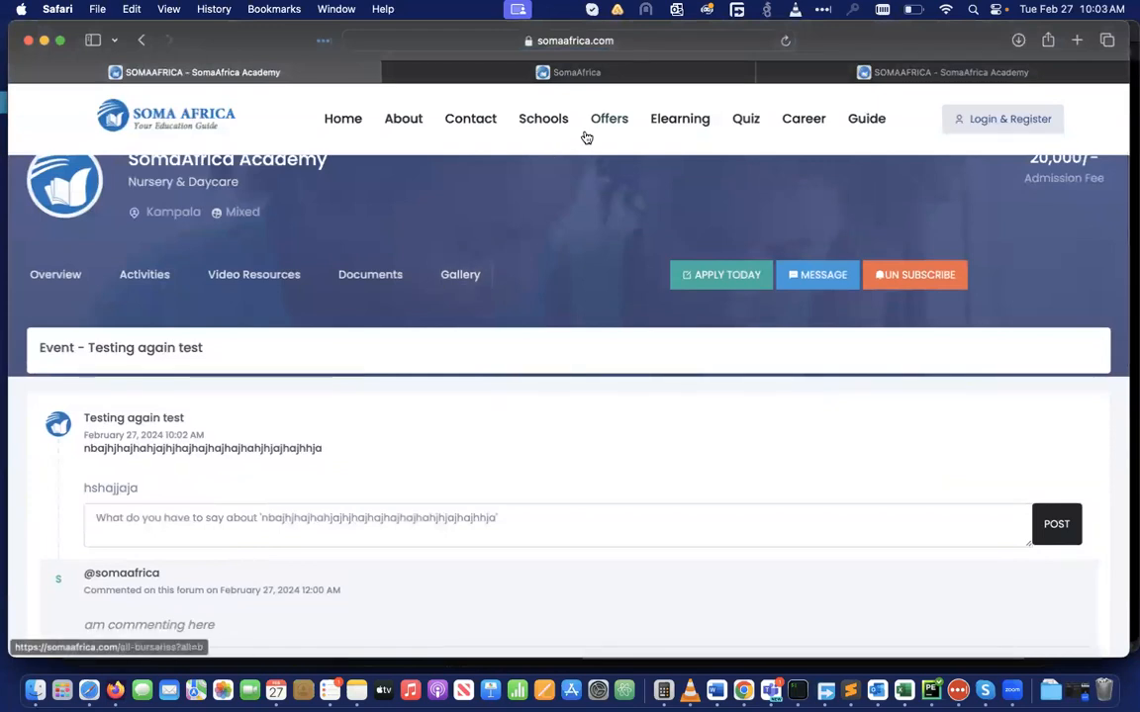
Go to SomaAfrica Academy's Bursaries list from the dashboard and start a new bursary with Create Bursary
{"action": "left_click", "coordinate": [980, 123]}
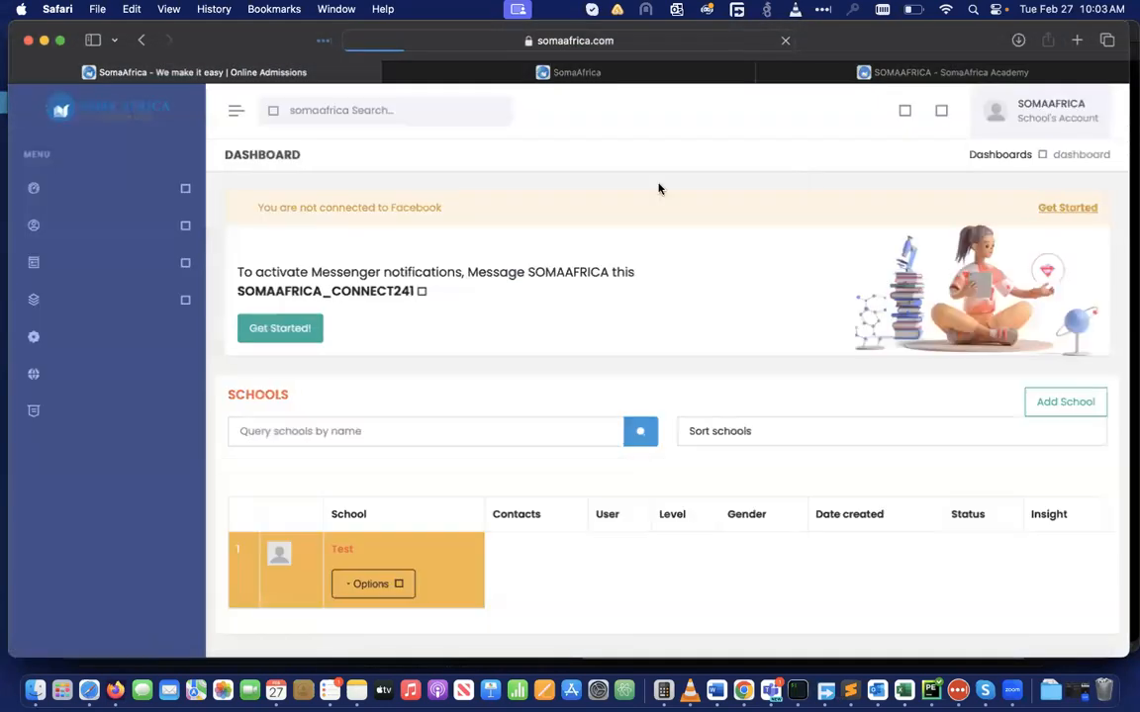
{"action": "scroll", "coordinate": [356, 476], "scroll_direction": "down", "scroll_amount": 4}
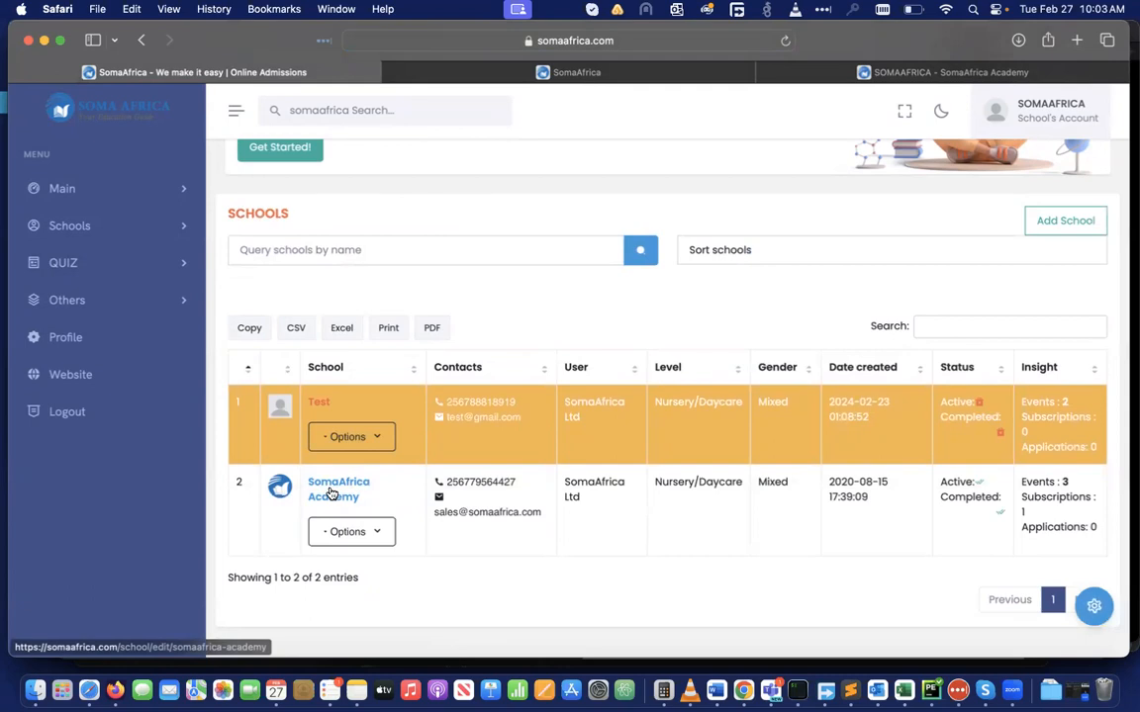
{"action": "left_click", "coordinate": [331, 491]}
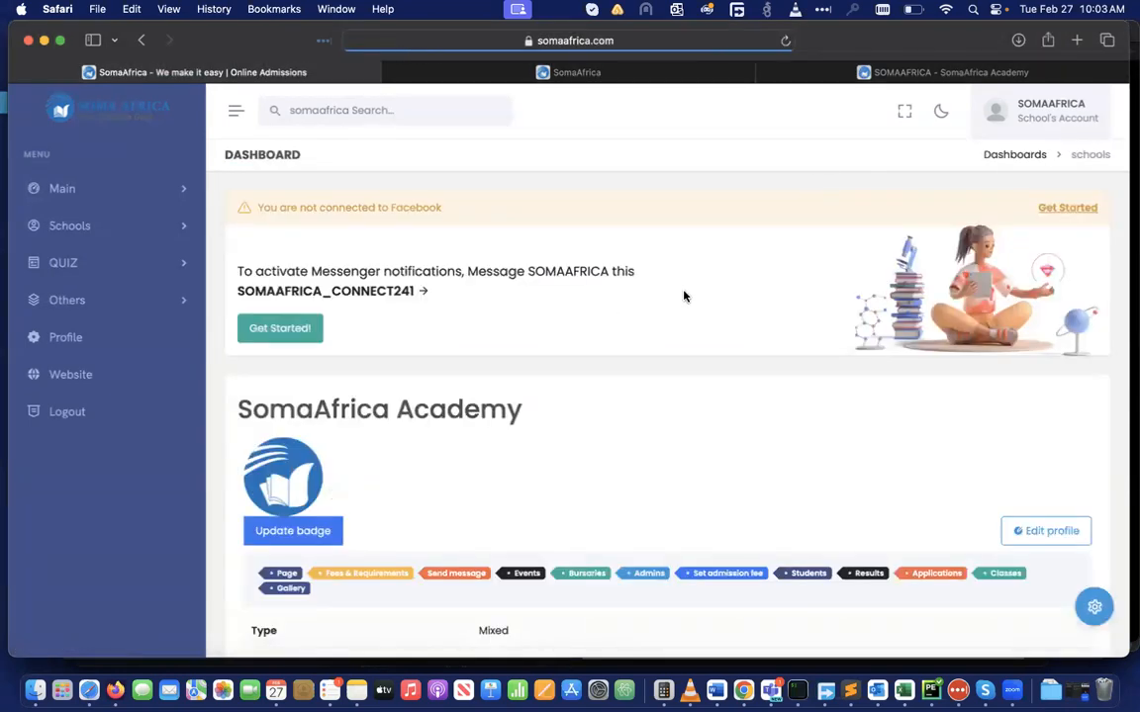
{"action": "scroll", "coordinate": [614, 334], "scroll_direction": "down", "scroll_amount": 5}
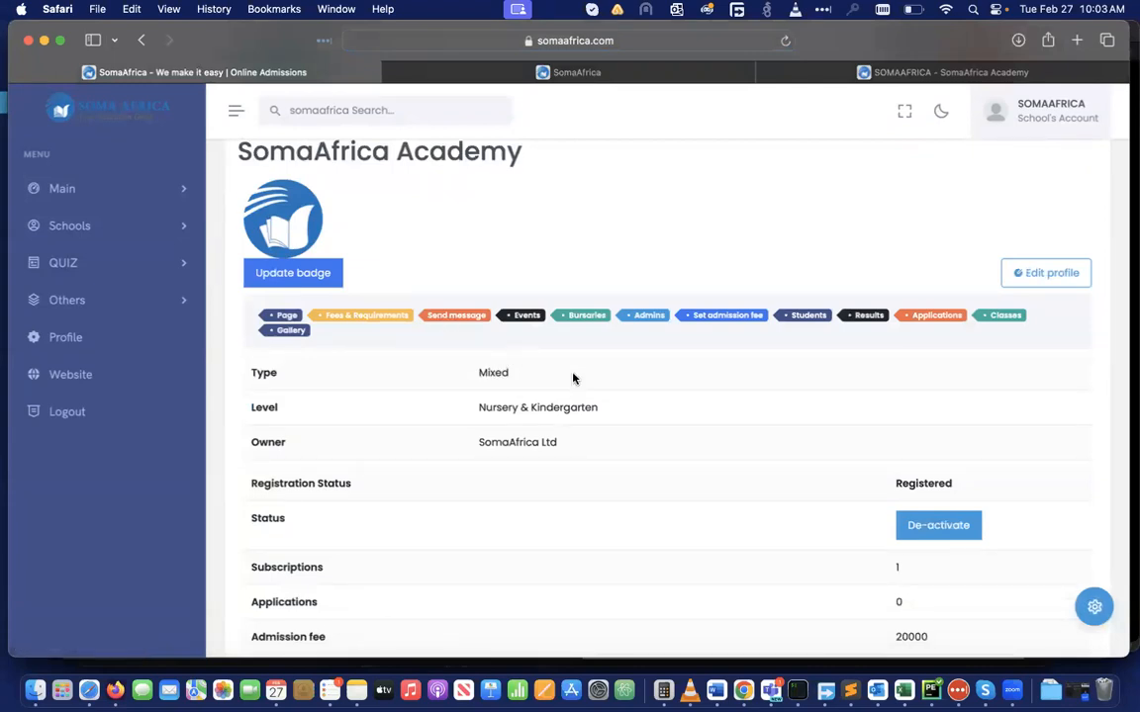
{"action": "left_click", "coordinate": [585, 316]}
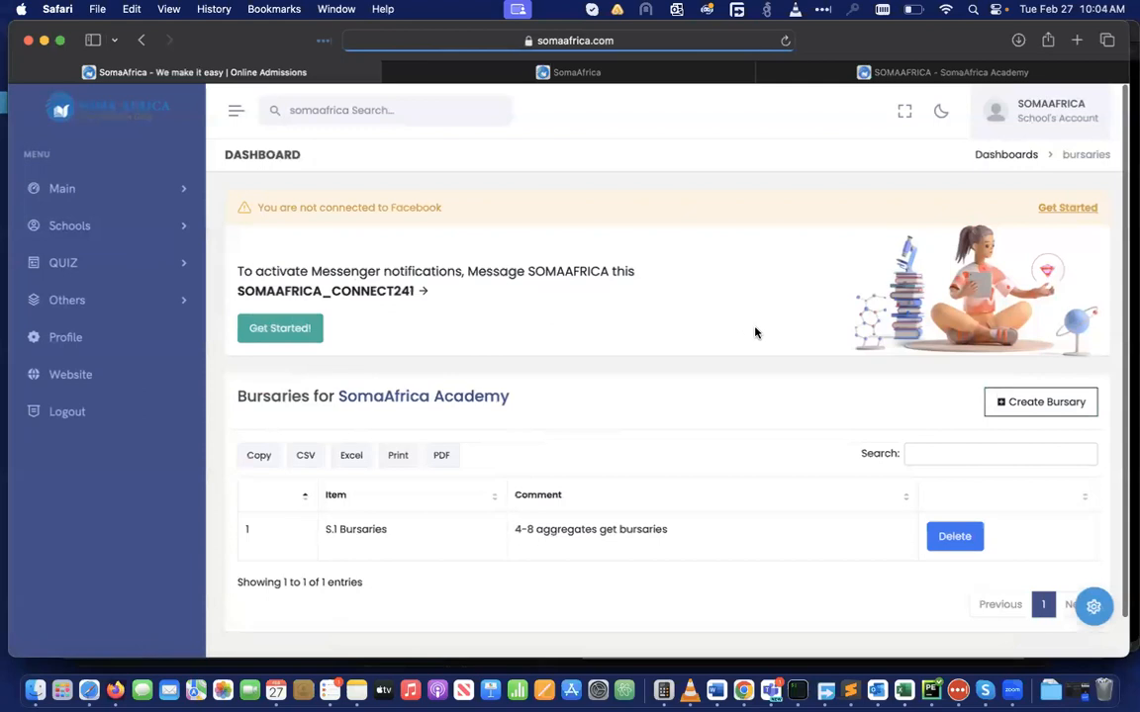
{"action": "left_click", "coordinate": [1044, 403]}
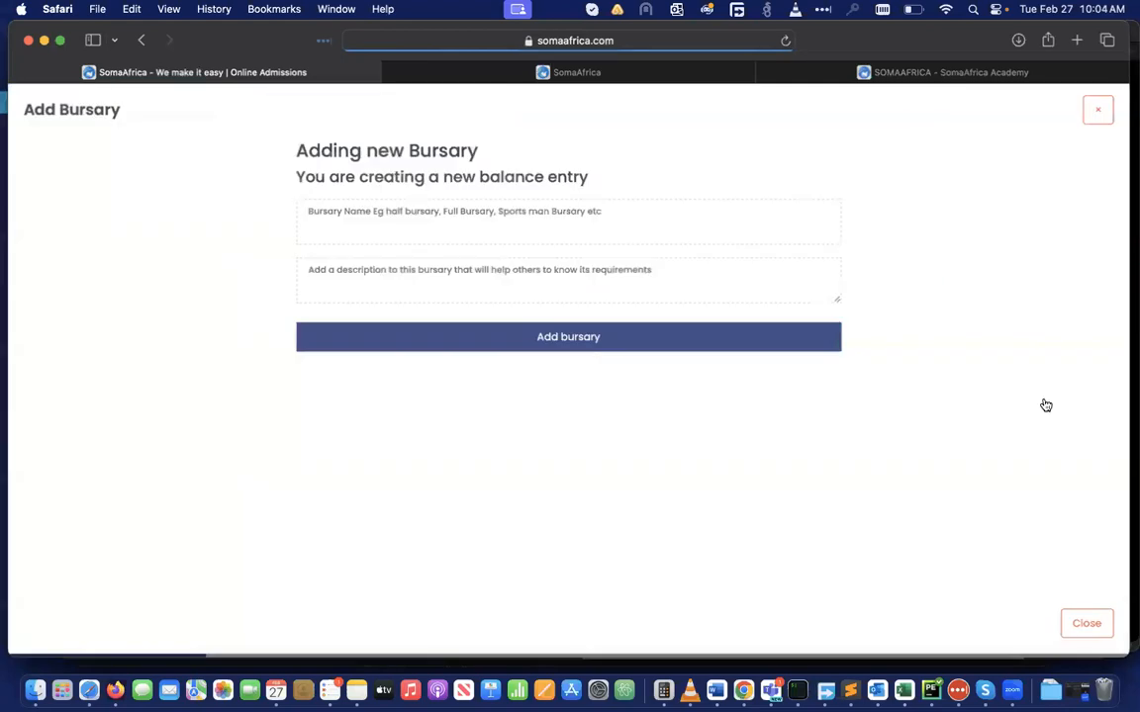
Add bursary 'S.5 bursaries' described '1st grade, half bursary'
{"action": "left_click", "coordinate": [359, 222]}
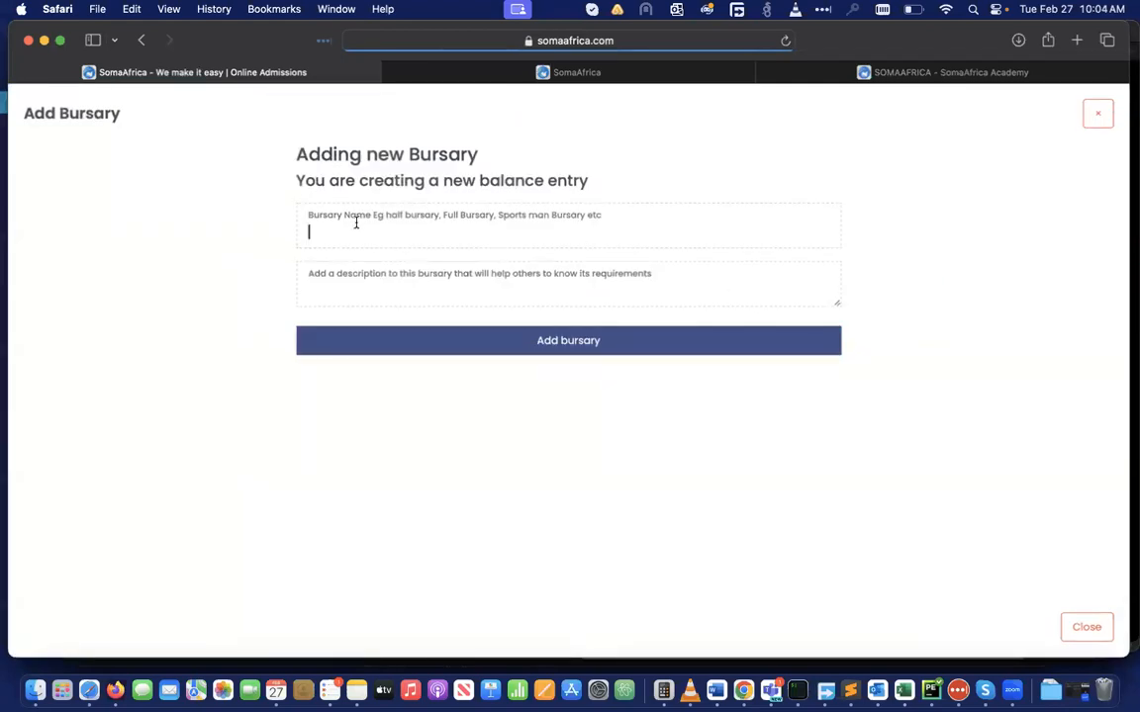
{"action": "type", "text": "S"}
{"action": "key", "text": "BackSpace"}
{"action": "type", "text": "S.5 b"}
{"action": "type", "text": "ursaries"}
{"action": "left_click", "coordinate": [327, 291]}
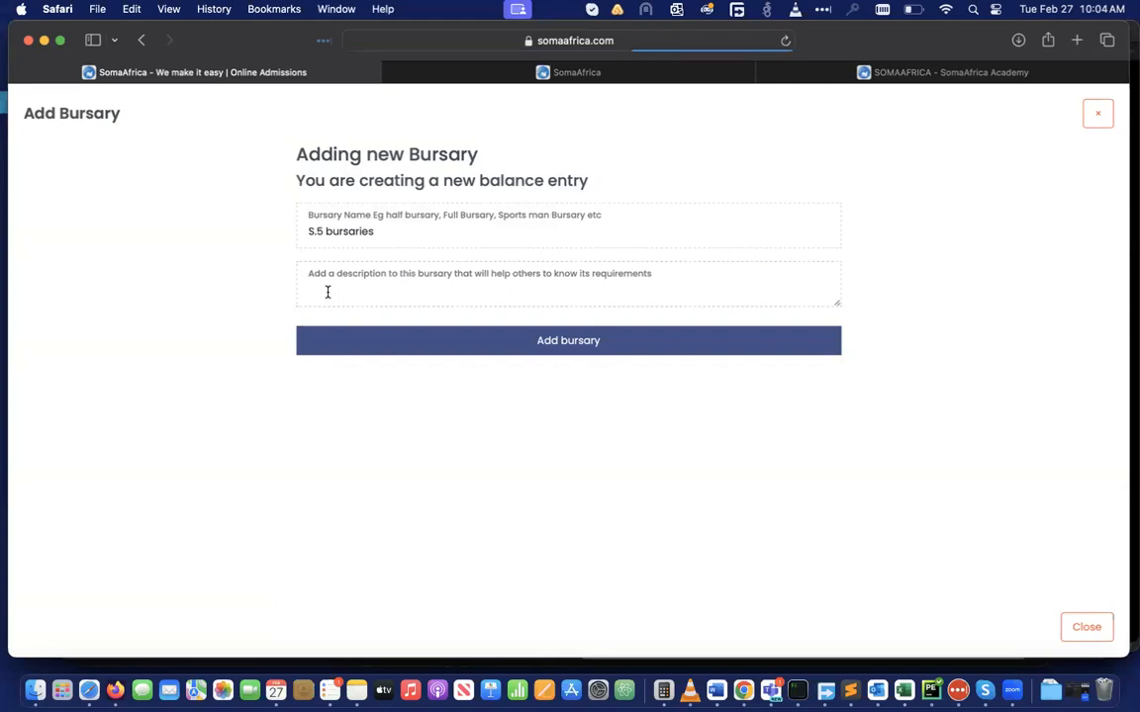
{"action": "type", "text": "1st grade, half bursary"}
{"action": "left_click", "coordinate": [466, 348]}
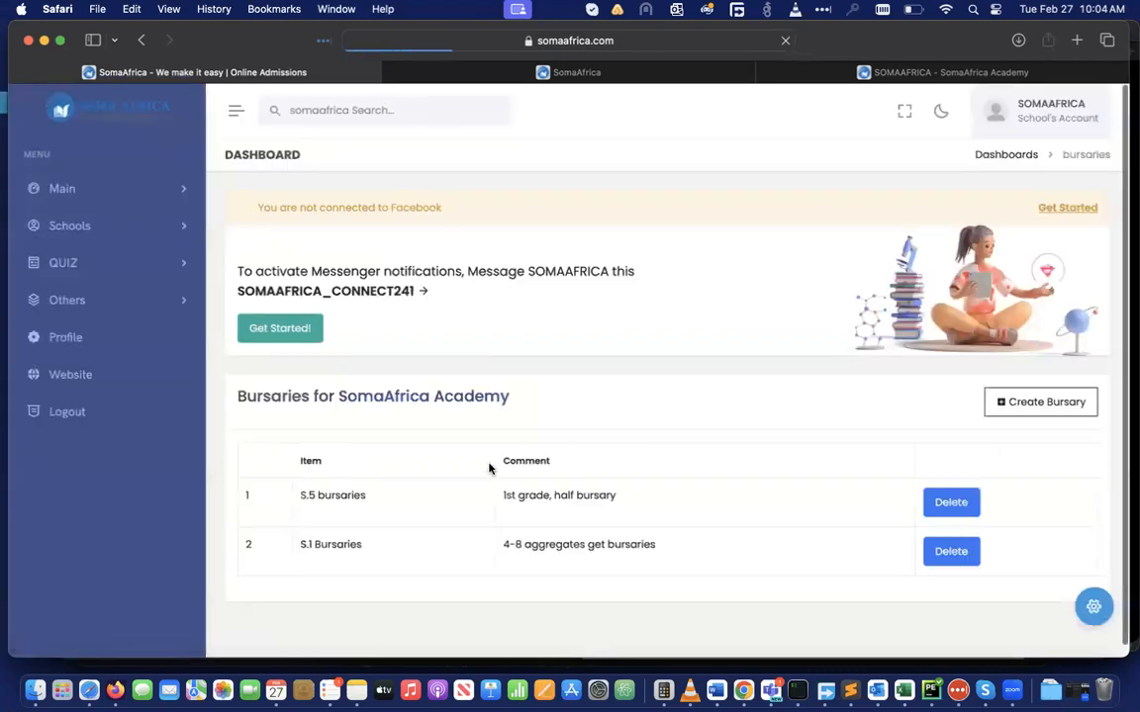
{"action": "left_click", "coordinate": [948, 73]}
Reload the public school page and check the new S.5 bursaries card under Bursaries
{"action": "scroll", "coordinate": [577, 351], "scroll_direction": "down", "scroll_amount": 4}
{"action": "scroll", "coordinate": [577, 351], "scroll_direction": "up", "scroll_amount": 1}
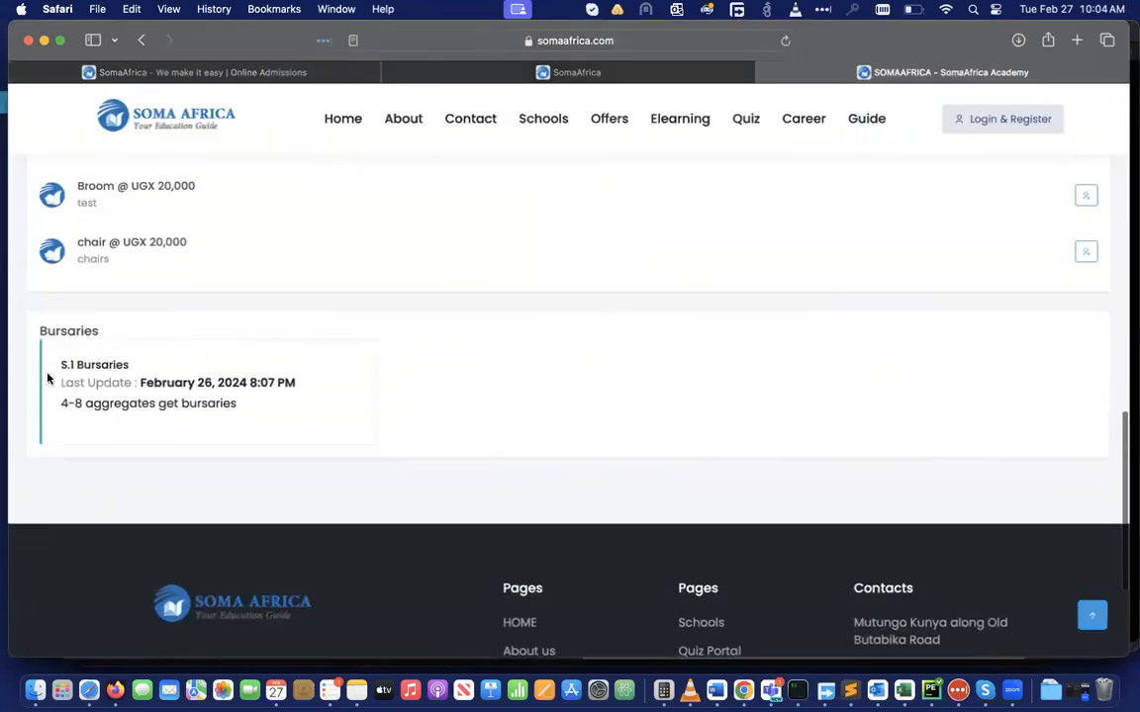
{"action": "left_click", "coordinate": [786, 40]}
{"action": "scroll", "coordinate": [636, 527], "scroll_direction": "down", "scroll_amount": 3}
{"action": "scroll", "coordinate": [636, 527], "scroll_direction": "down", "scroll_amount": 5}
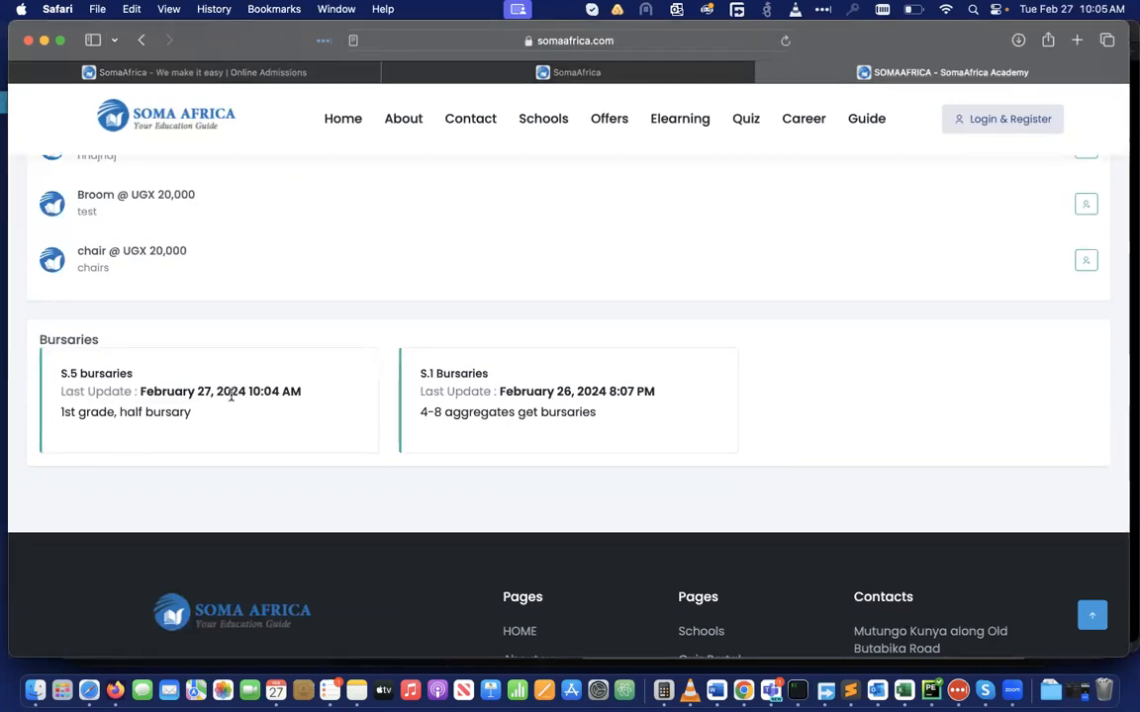
Return to the dashboard's bursaries table listing both bursaries
{"action": "left_click", "coordinate": [238, 76]}
{"action": "scroll", "coordinate": [682, 453], "scroll_direction": "down", "scroll_amount": 2}
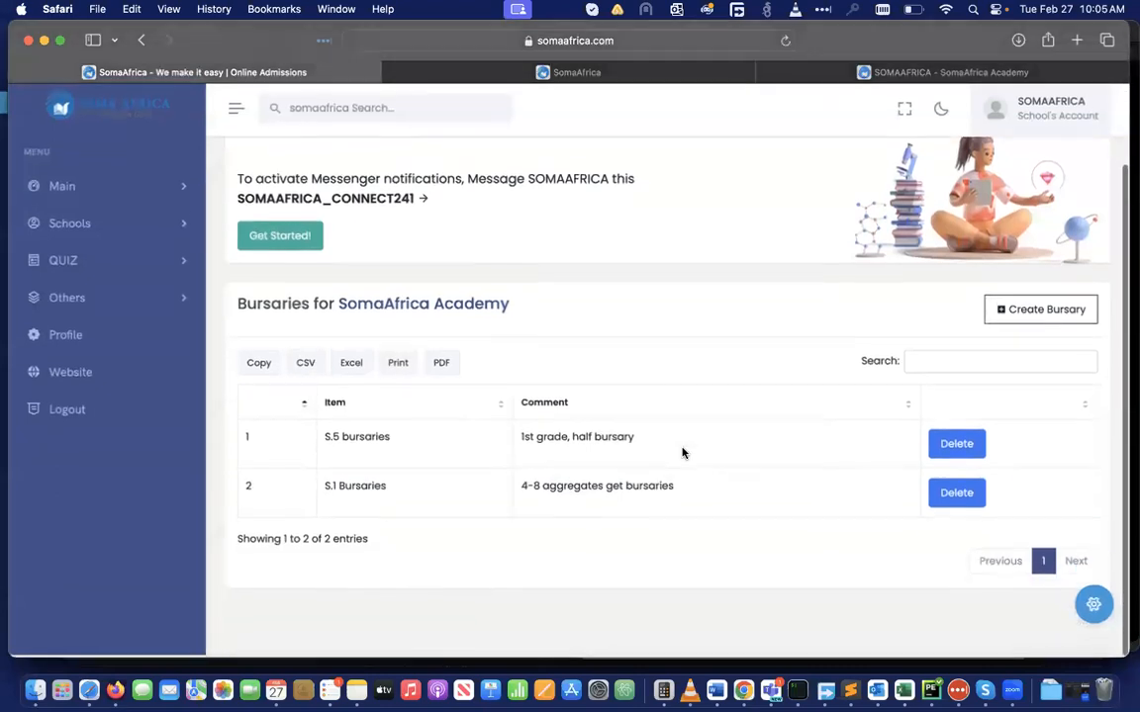
{"action": "scroll", "coordinate": [682, 453], "scroll_direction": "up", "scroll_amount": 2}
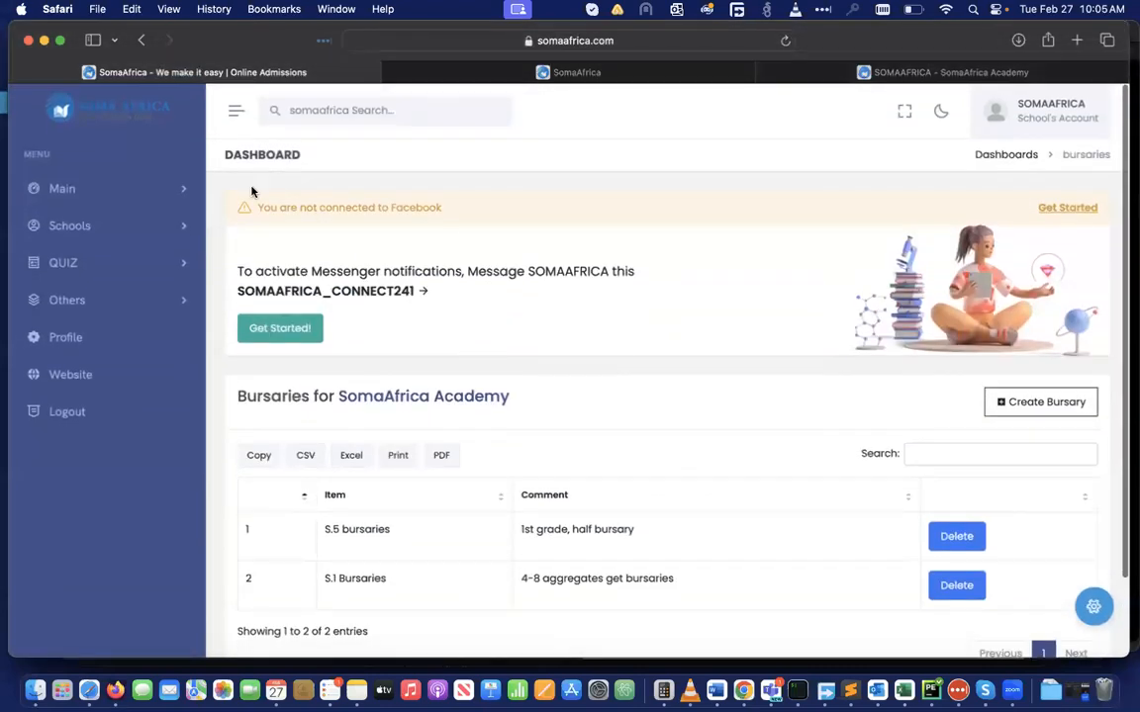
Go from Dashboard to SomaAfrica Academy's Admins list, showing a moderator and a creator
{"action": "left_click", "coordinate": [182, 188]}
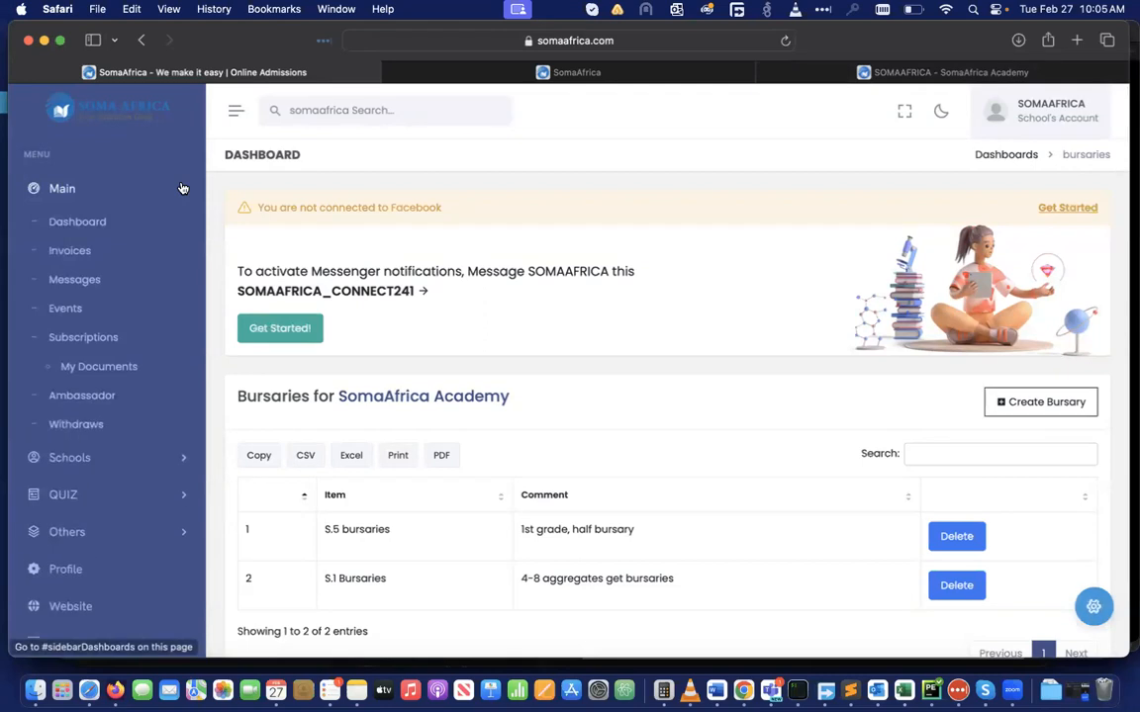
{"action": "left_click", "coordinate": [89, 222]}
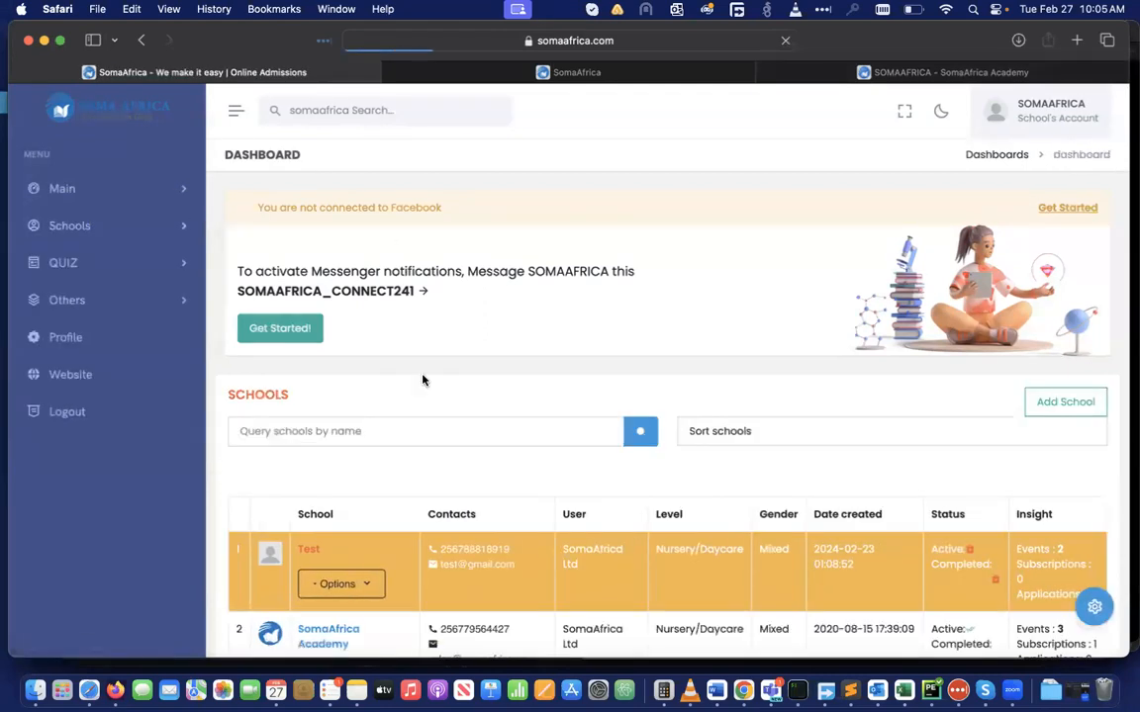
{"action": "scroll", "coordinate": [425, 376], "scroll_direction": "down", "scroll_amount": 3}
{"action": "left_click", "coordinate": [318, 523]}
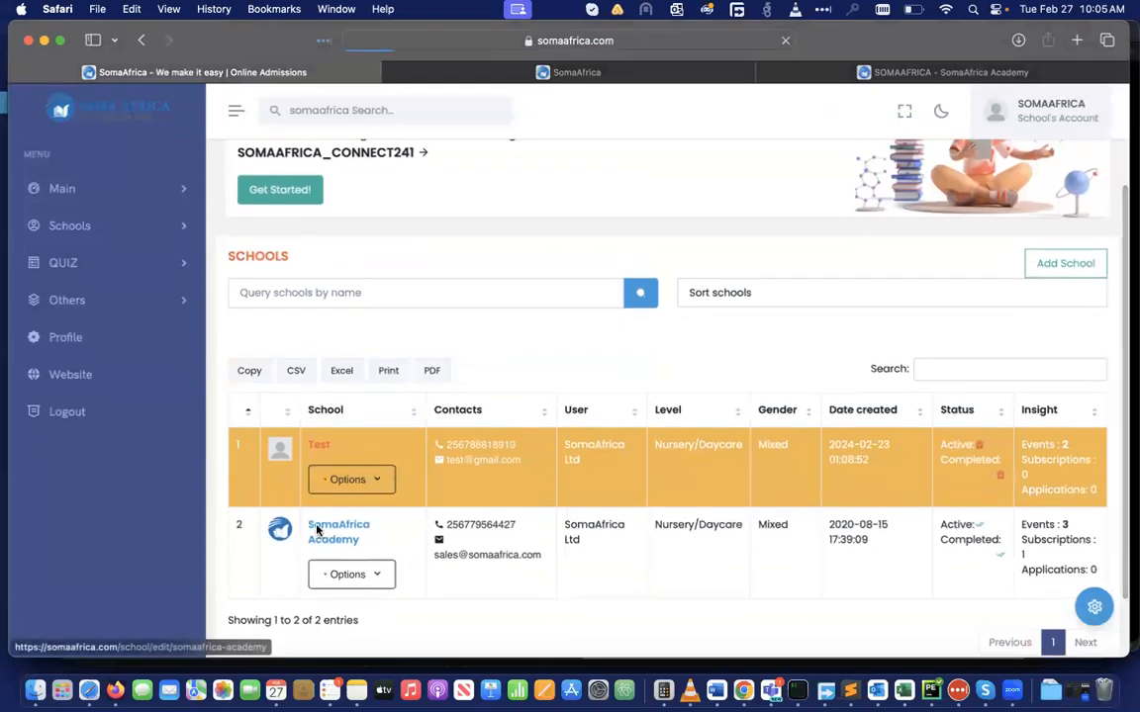
{"action": "scroll", "coordinate": [643, 440], "scroll_direction": "down", "scroll_amount": 3}
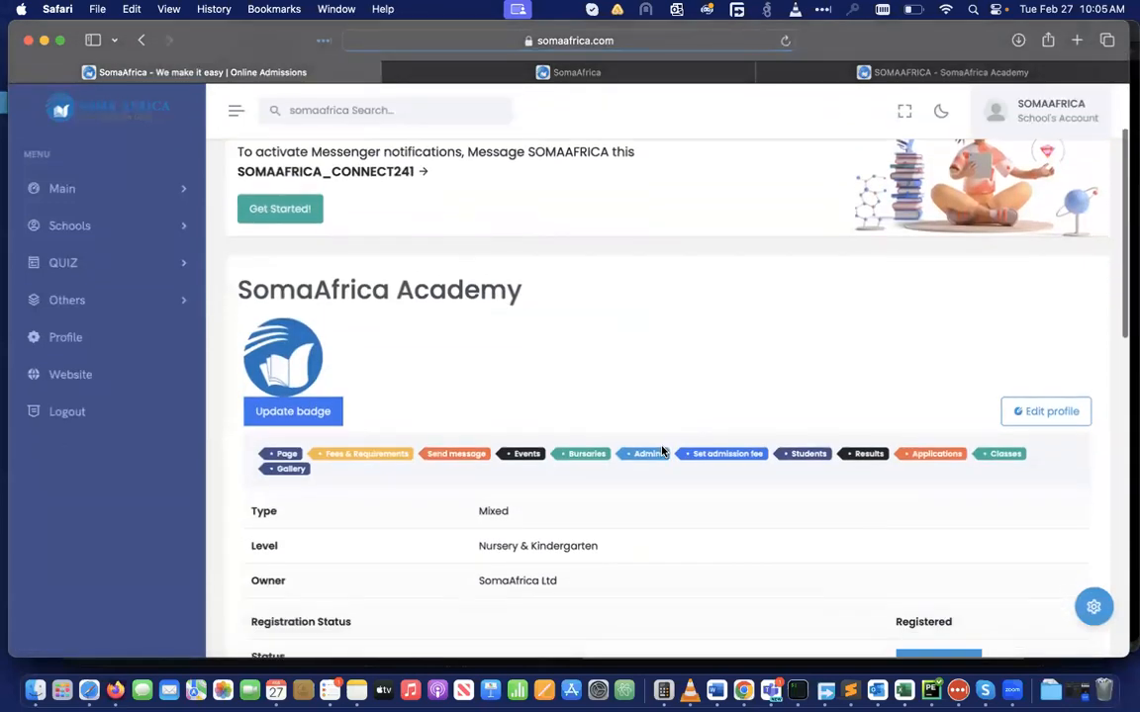
{"action": "left_click", "coordinate": [644, 456]}
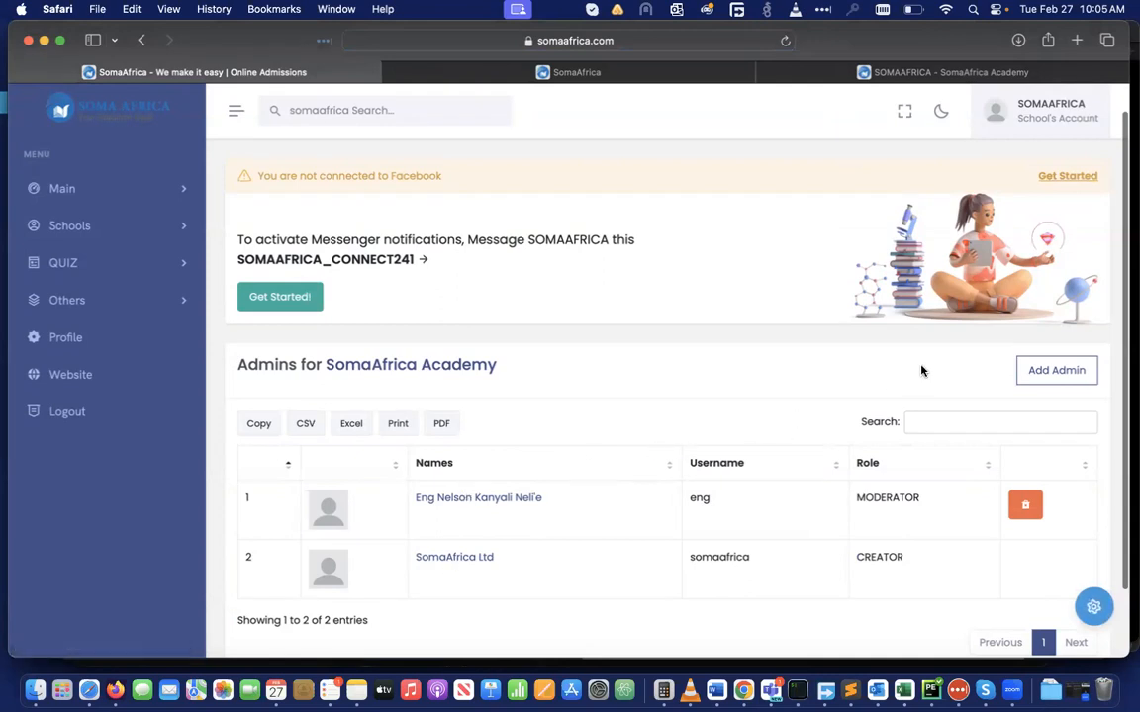
{"action": "left_click", "coordinate": [1043, 374]}
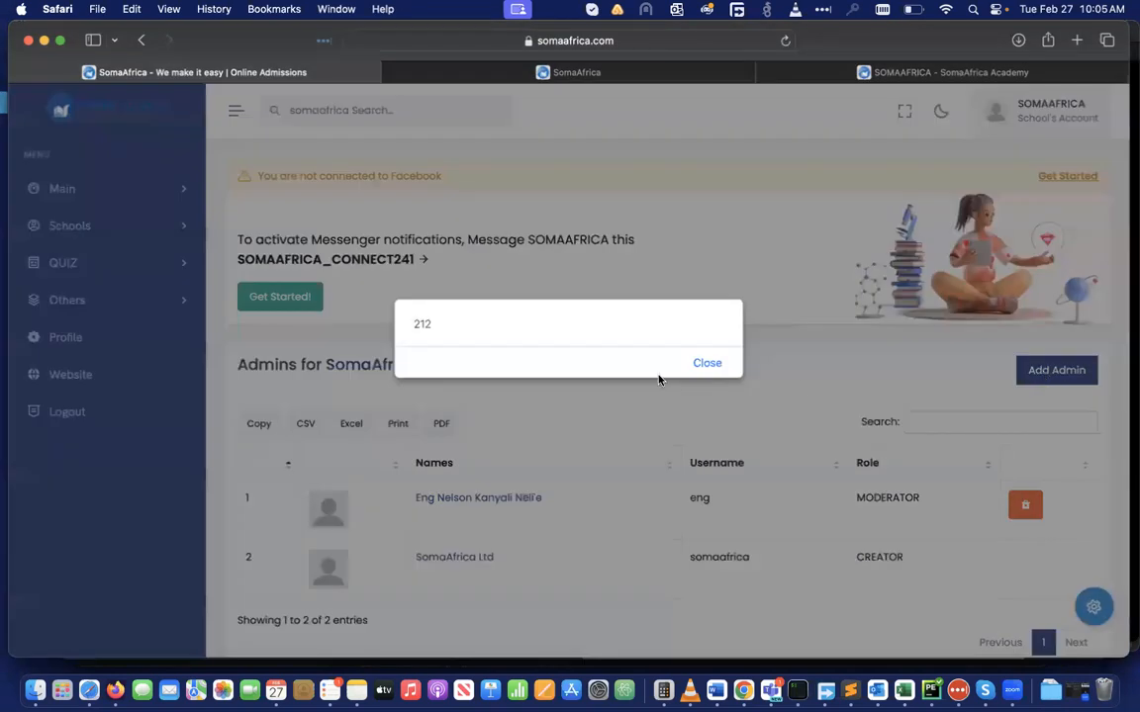
{"action": "left_click", "coordinate": [707, 366]}
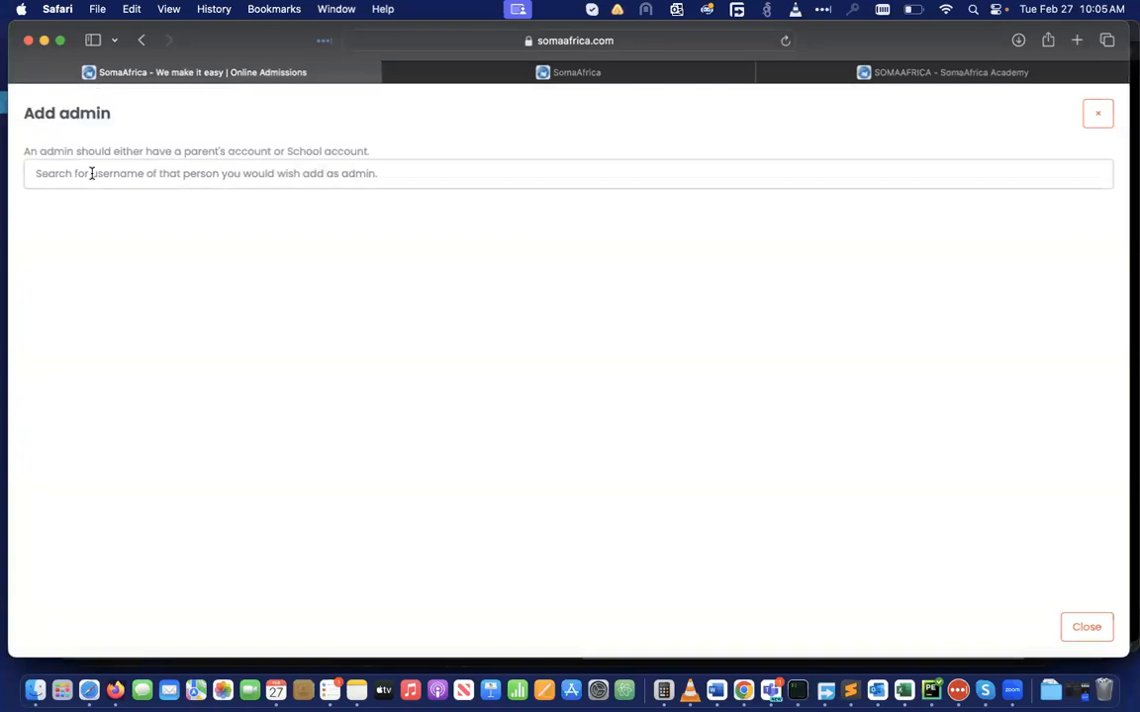
{"action": "type", "text": "kany"}
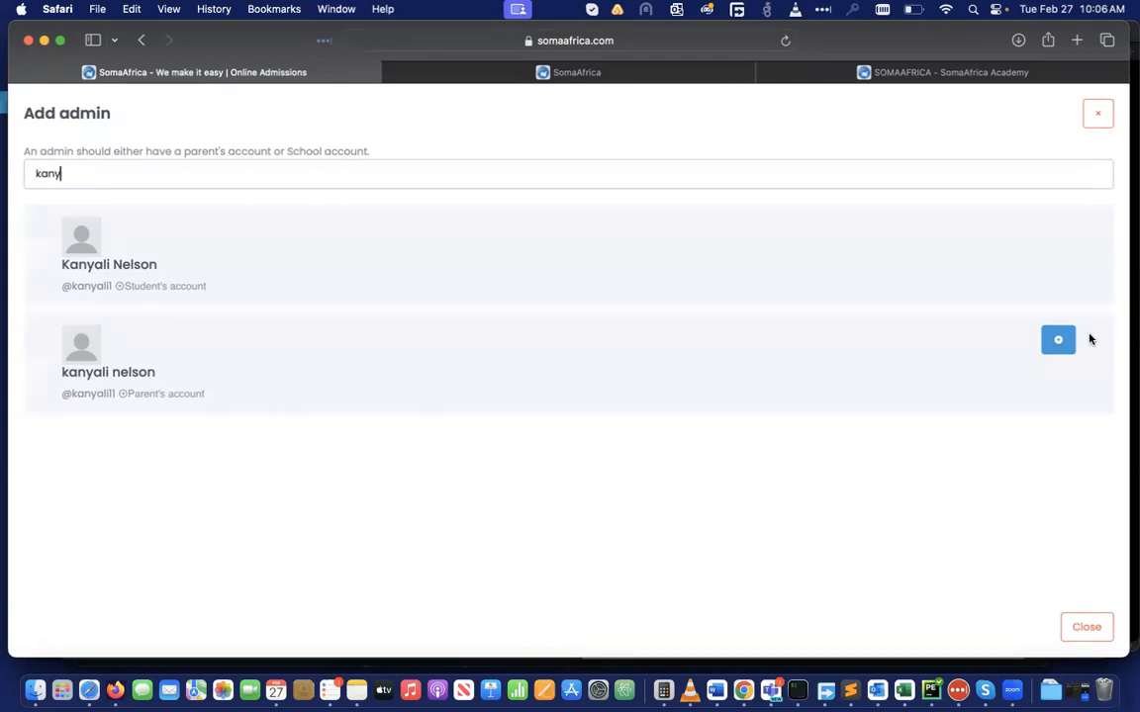
{"action": "left_click", "coordinate": [1100, 115]}
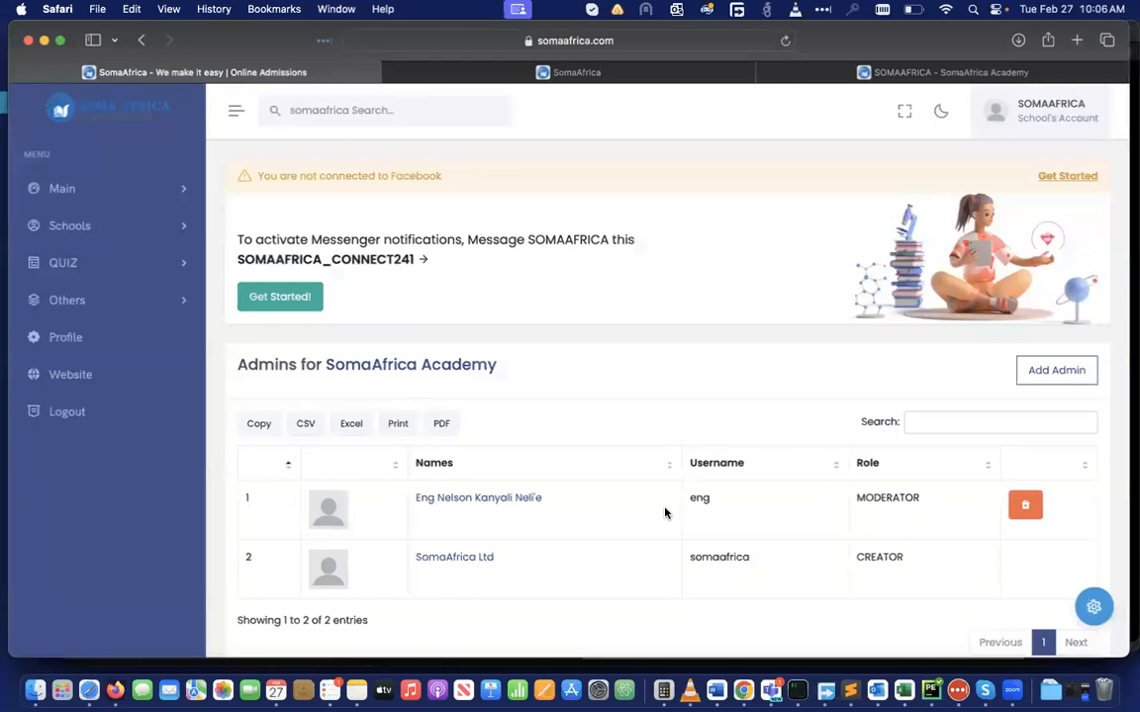
{"action": "scroll", "coordinate": [764, 464], "scroll_direction": "up", "scroll_amount": 1}
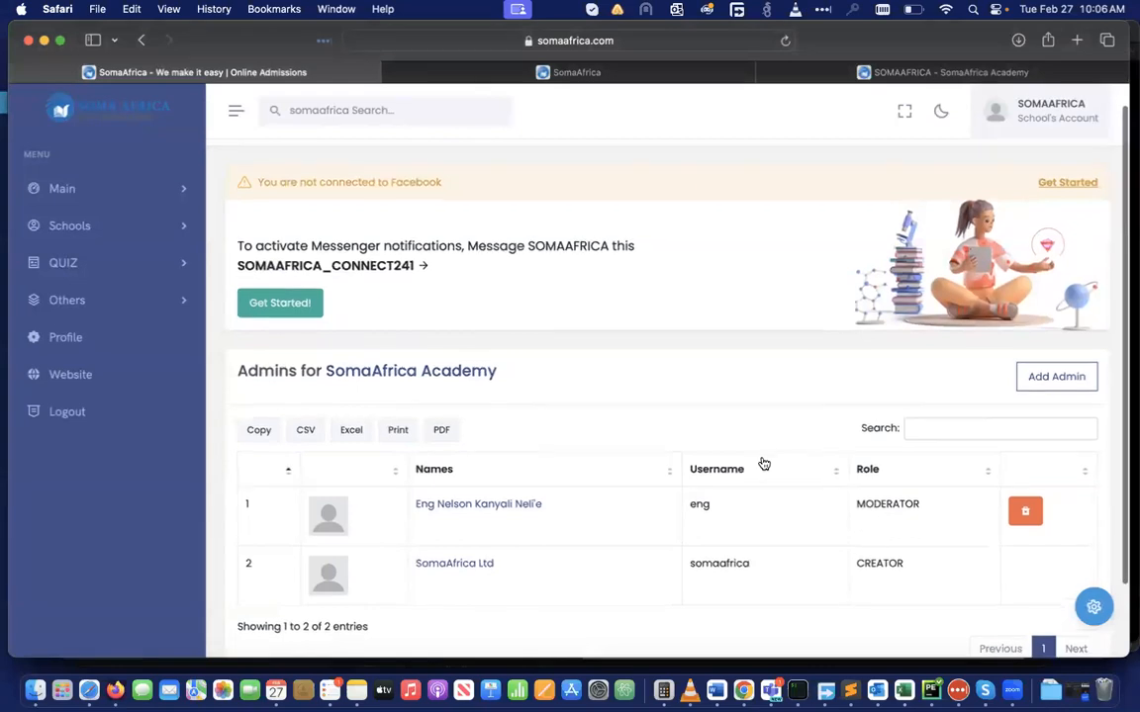
{"action": "scroll", "coordinate": [764, 464], "scroll_direction": "down", "scroll_amount": 2}
{"action": "scroll", "coordinate": [763, 463], "scroll_direction": "up", "scroll_amount": 3}
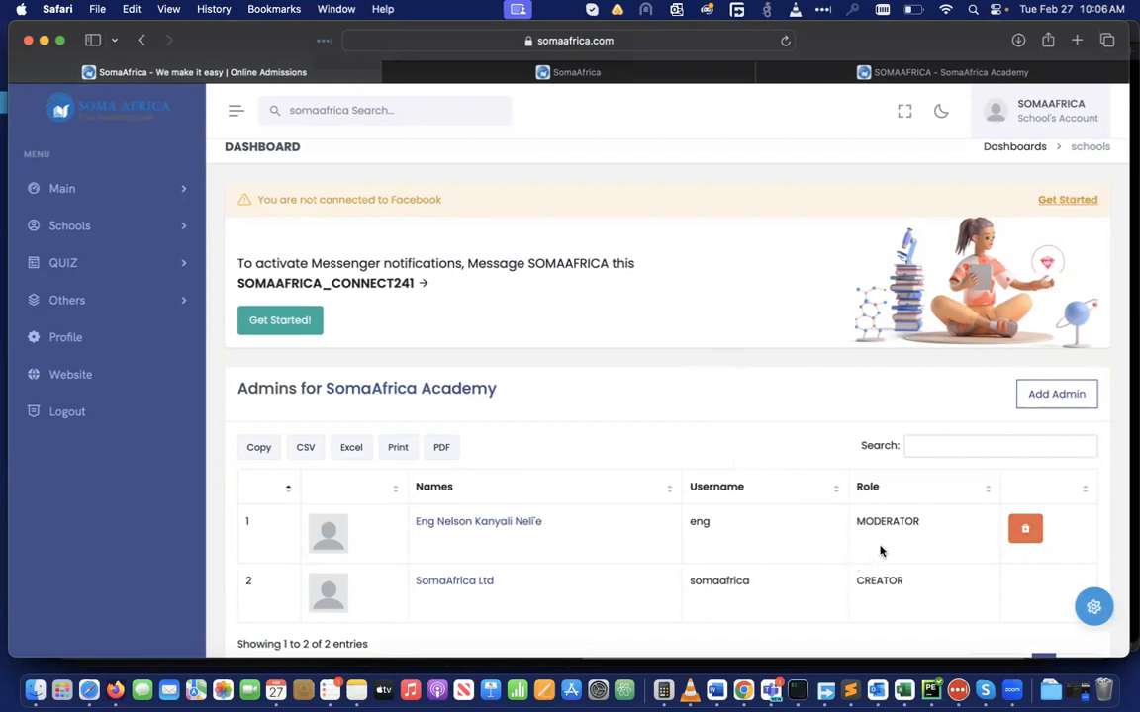
{"action": "scroll", "coordinate": [881, 551], "scroll_direction": "down", "scroll_amount": 2}
{"action": "scroll", "coordinate": [715, 501], "scroll_direction": "up", "scroll_amount": 2}
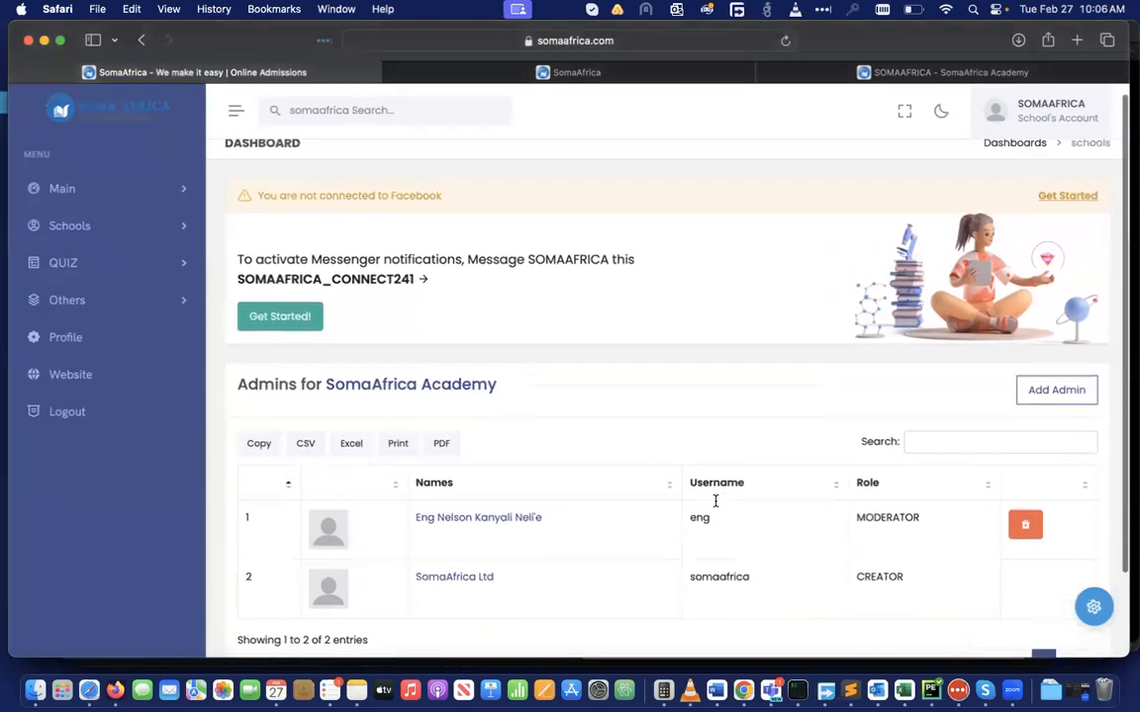
{"action": "left_click", "coordinate": [177, 188]}
{"action": "left_click", "coordinate": [72, 220]}
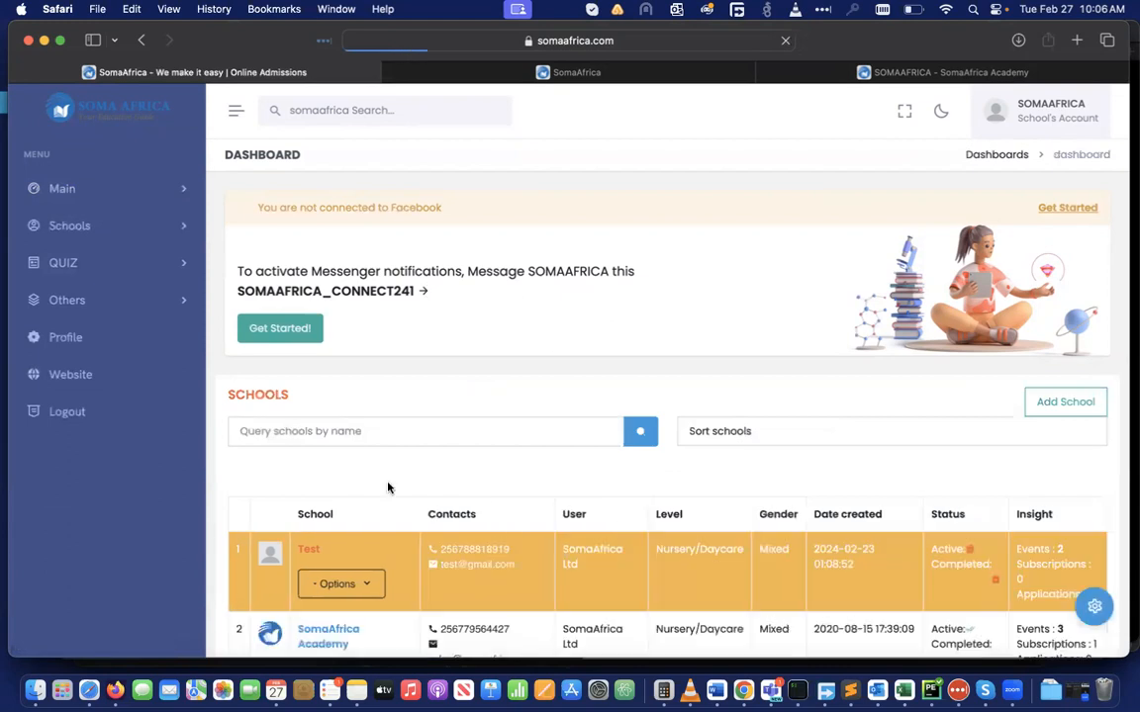
{"action": "scroll", "coordinate": [388, 487], "scroll_direction": "down", "scroll_amount": 2}
{"action": "left_click", "coordinate": [334, 535]}
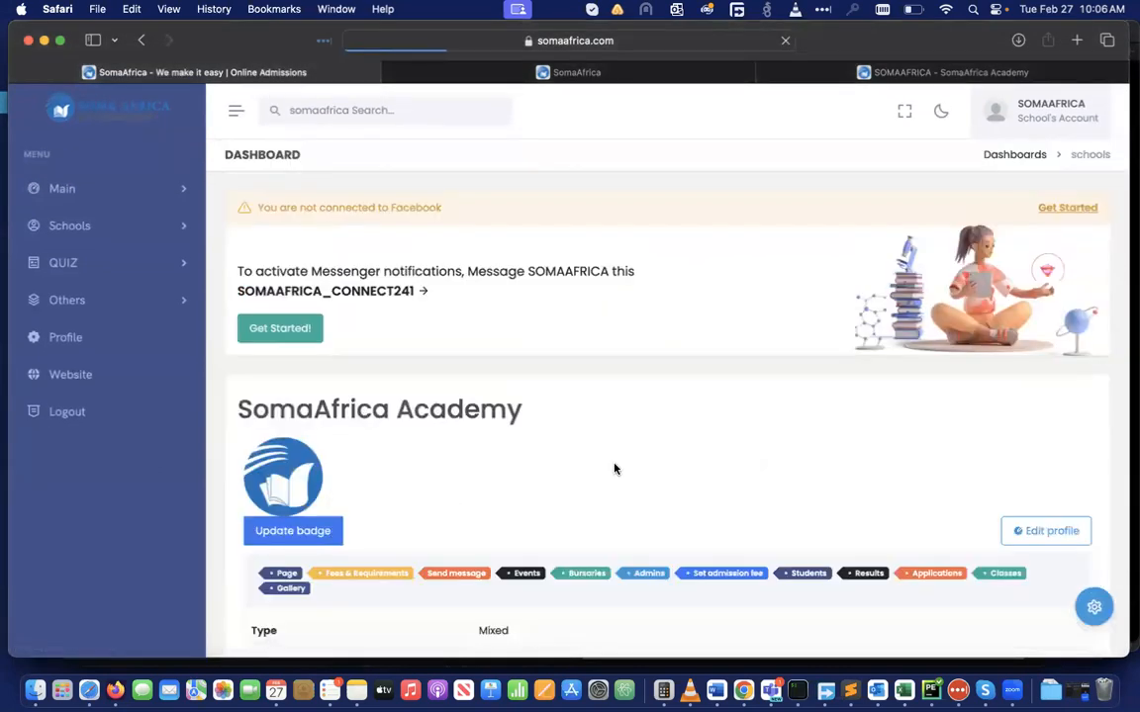
{"action": "scroll", "coordinate": [614, 469], "scroll_direction": "down", "scroll_amount": 4}
{"action": "scroll", "coordinate": [613, 469], "scroll_direction": "up", "scroll_amount": 1}
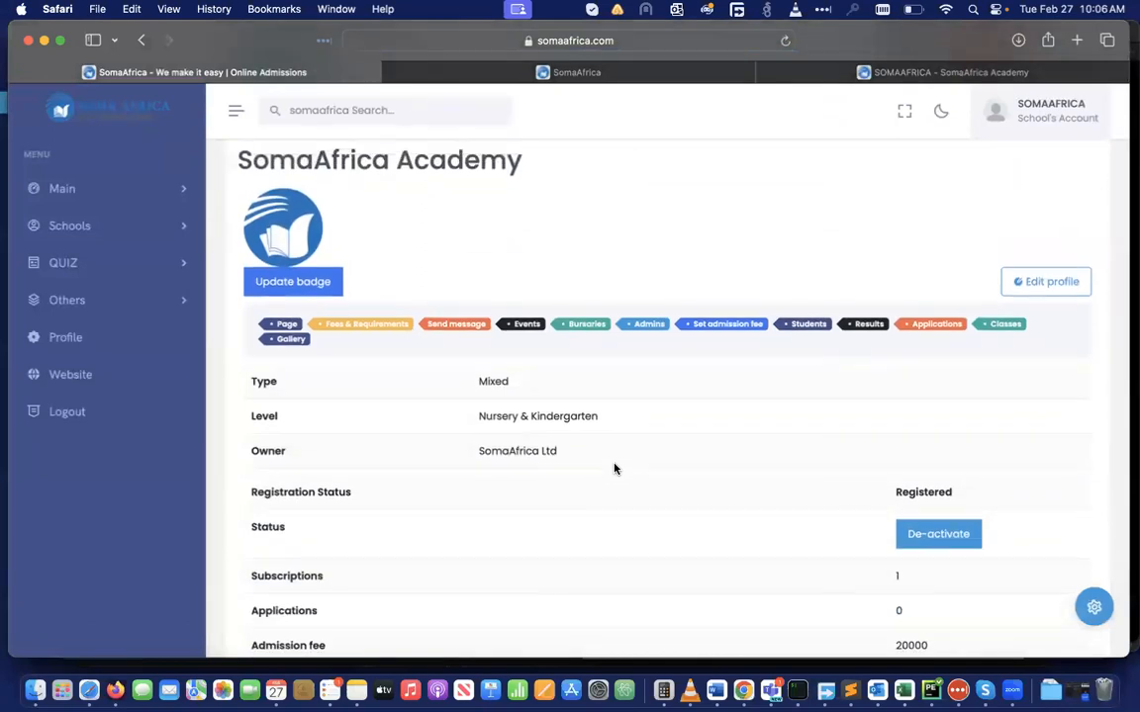
{"action": "left_click", "coordinate": [719, 329]}
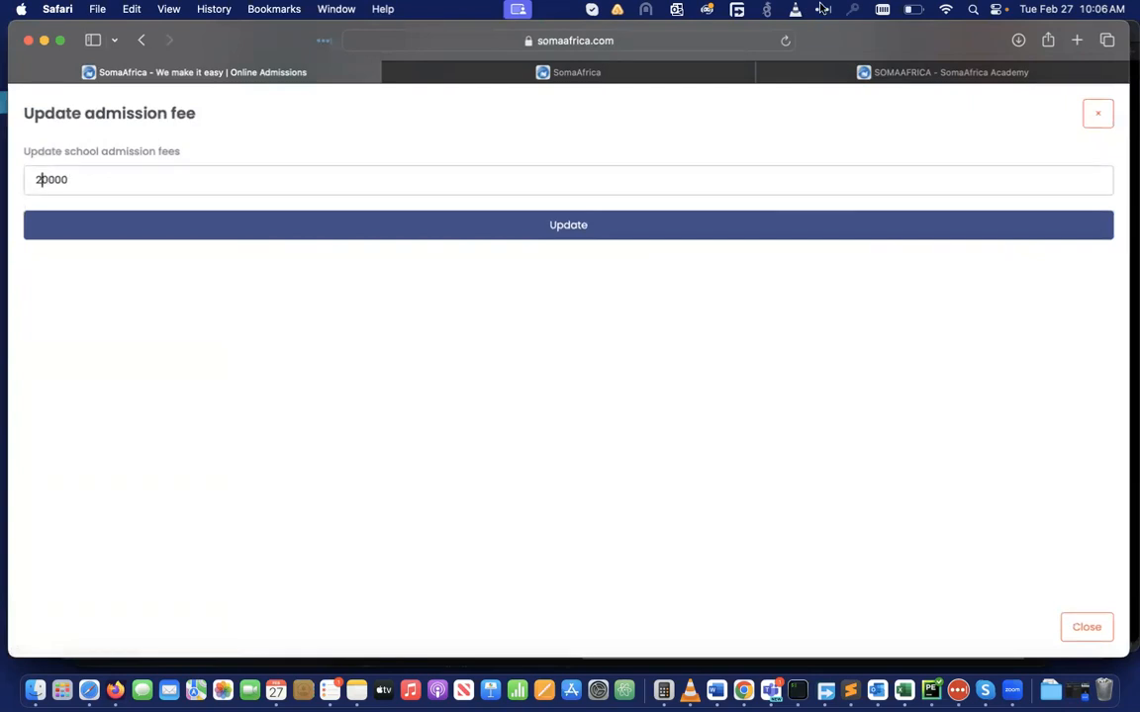
Change the admission fee from 20000 to 50000
{"action": "left_click", "coordinate": [882, 69]}
{"action": "scroll", "coordinate": [806, 325], "scroll_direction": "up", "scroll_amount": 15}
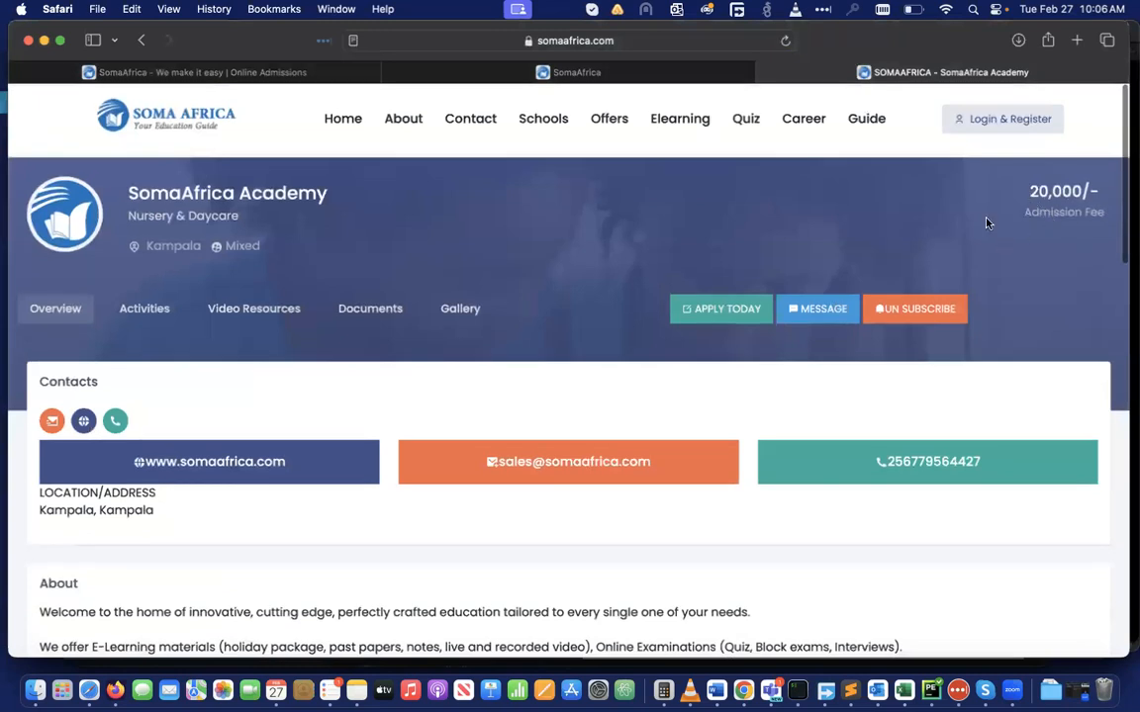
{"action": "left_click", "coordinate": [195, 71]}
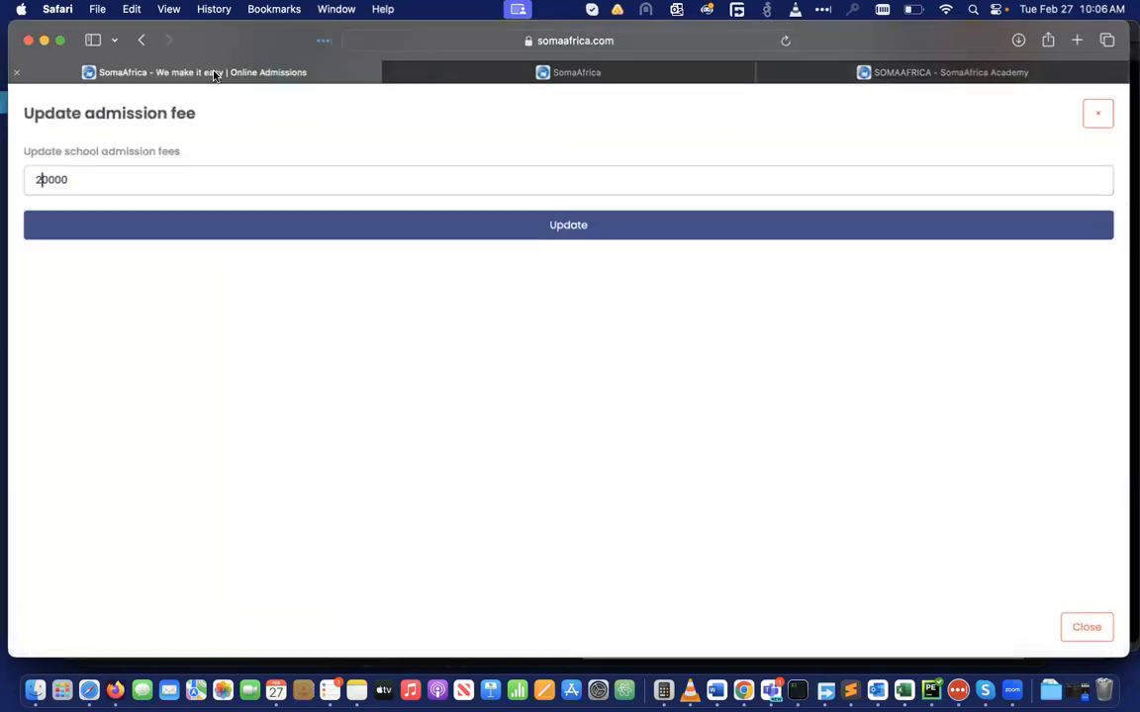
{"action": "key", "text": "BackSpace"}
{"action": "type", "text": "5"}
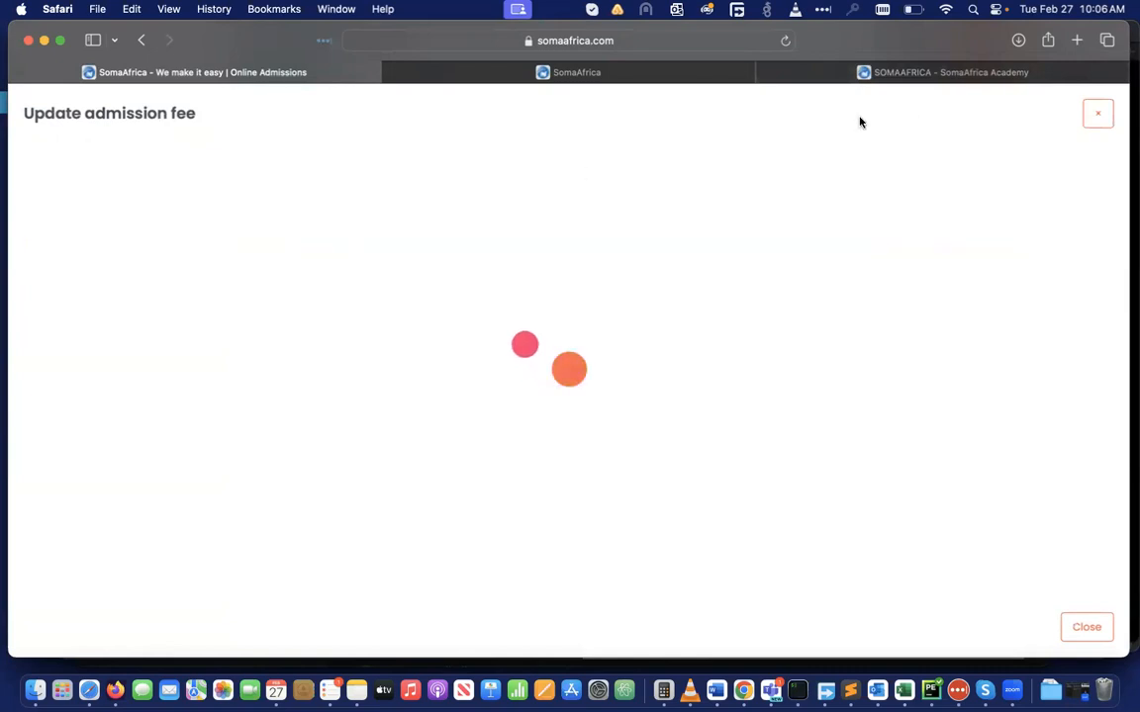
Reload the public school page to confirm the admission fee reads 50,000
{"action": "left_click", "coordinate": [999, 79]}
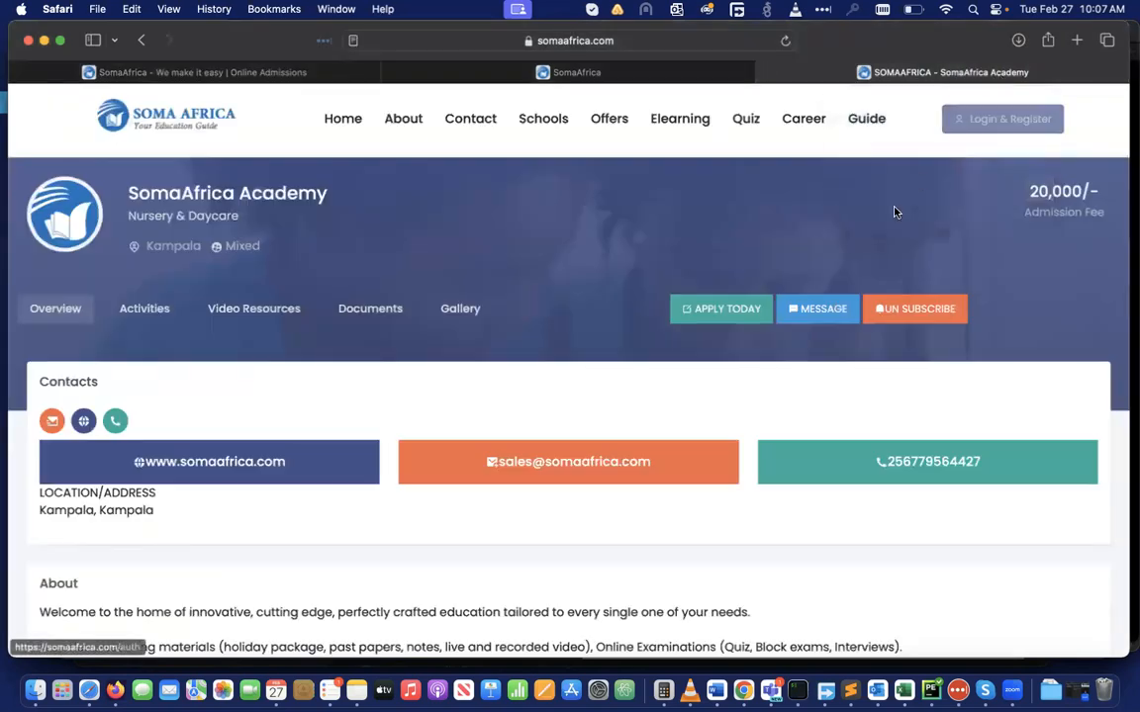
{"action": "left_click", "coordinate": [252, 81]}
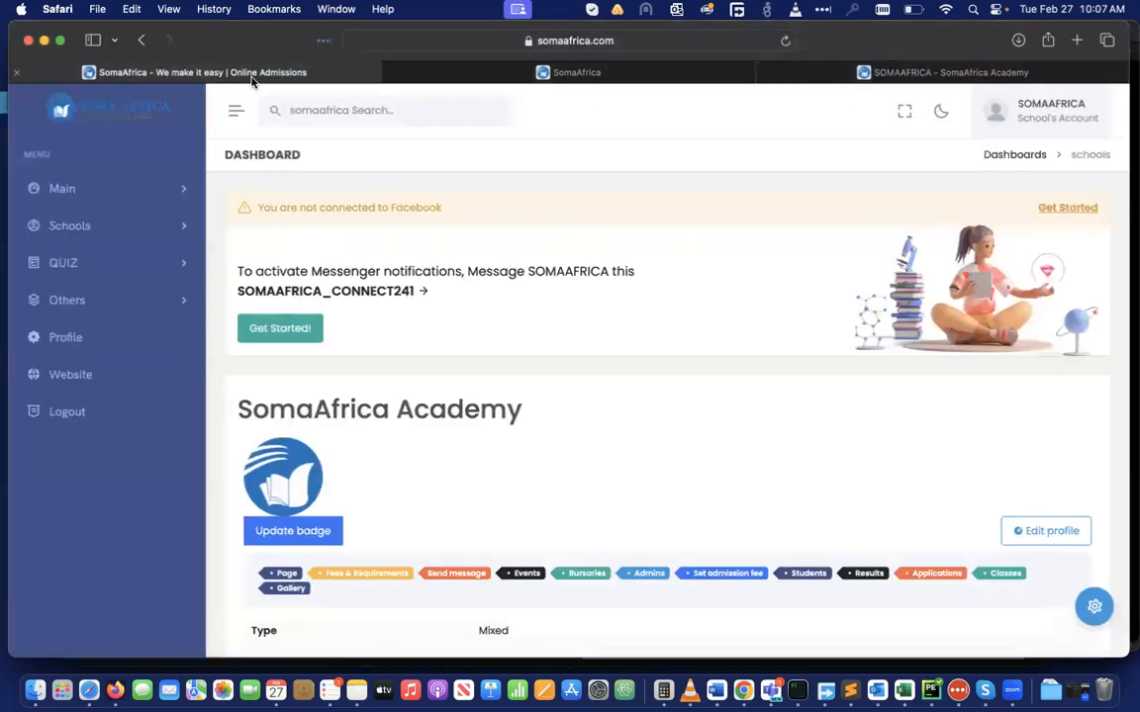
{"action": "left_click", "coordinate": [994, 74]}
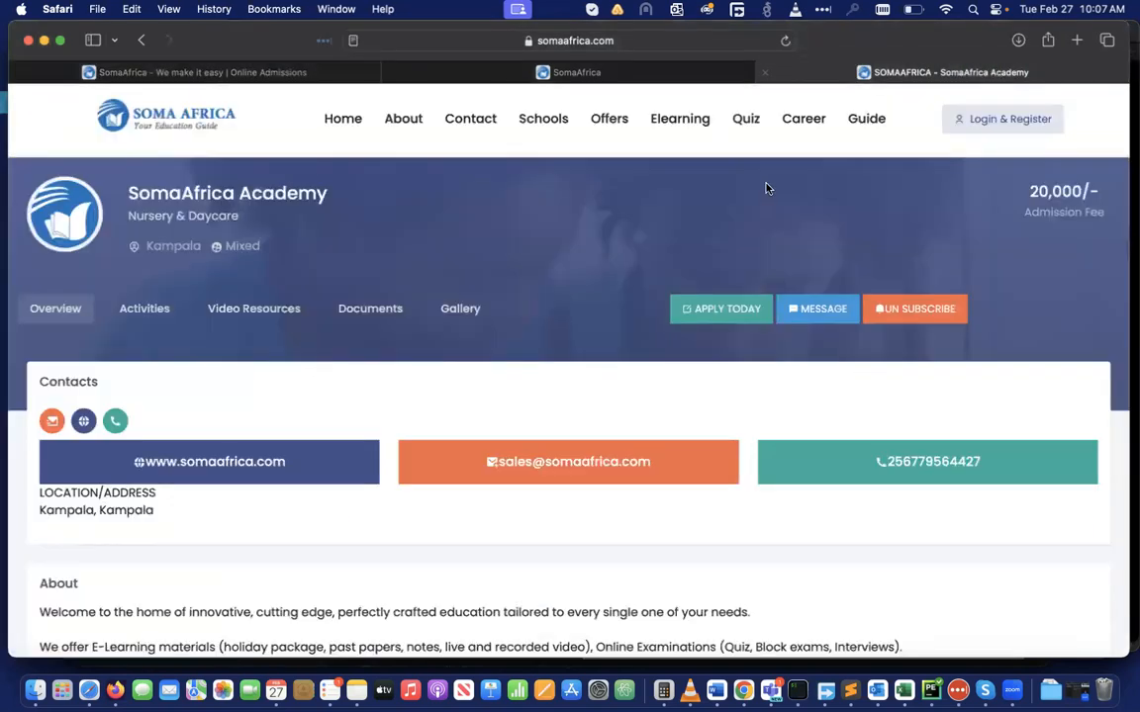
{"action": "left_click", "coordinate": [787, 41]}
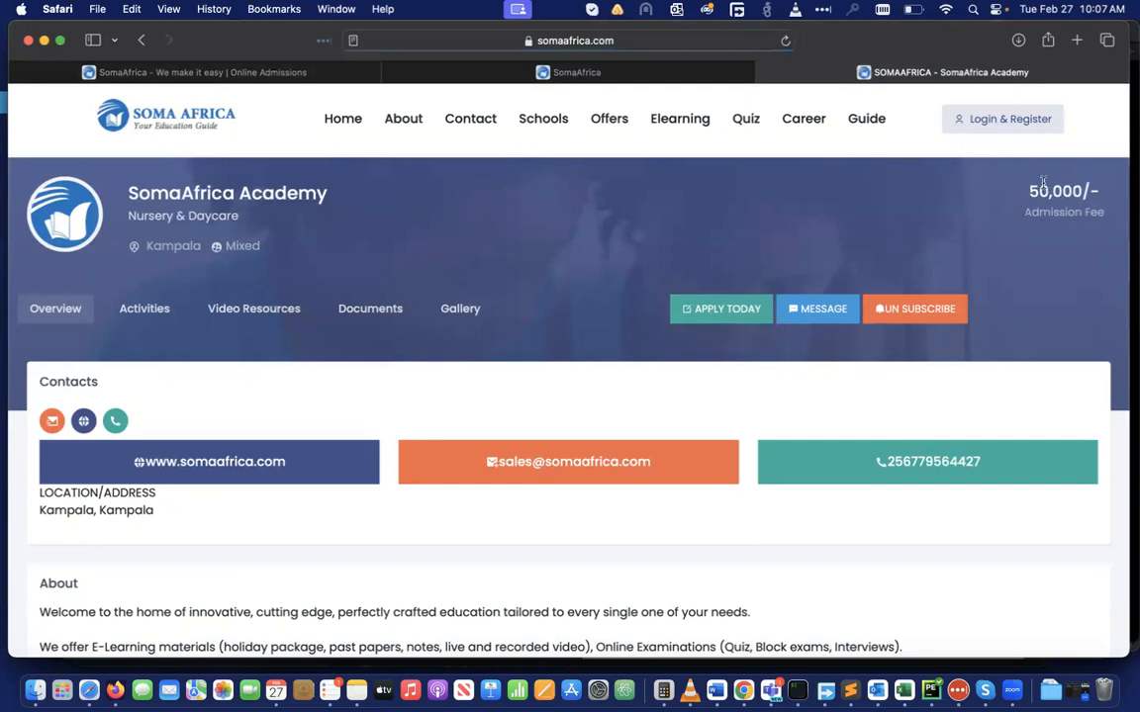
{"action": "left_click", "coordinate": [229, 77]}
{"action": "scroll", "coordinate": [610, 375], "scroll_direction": "down", "scroll_amount": 5}
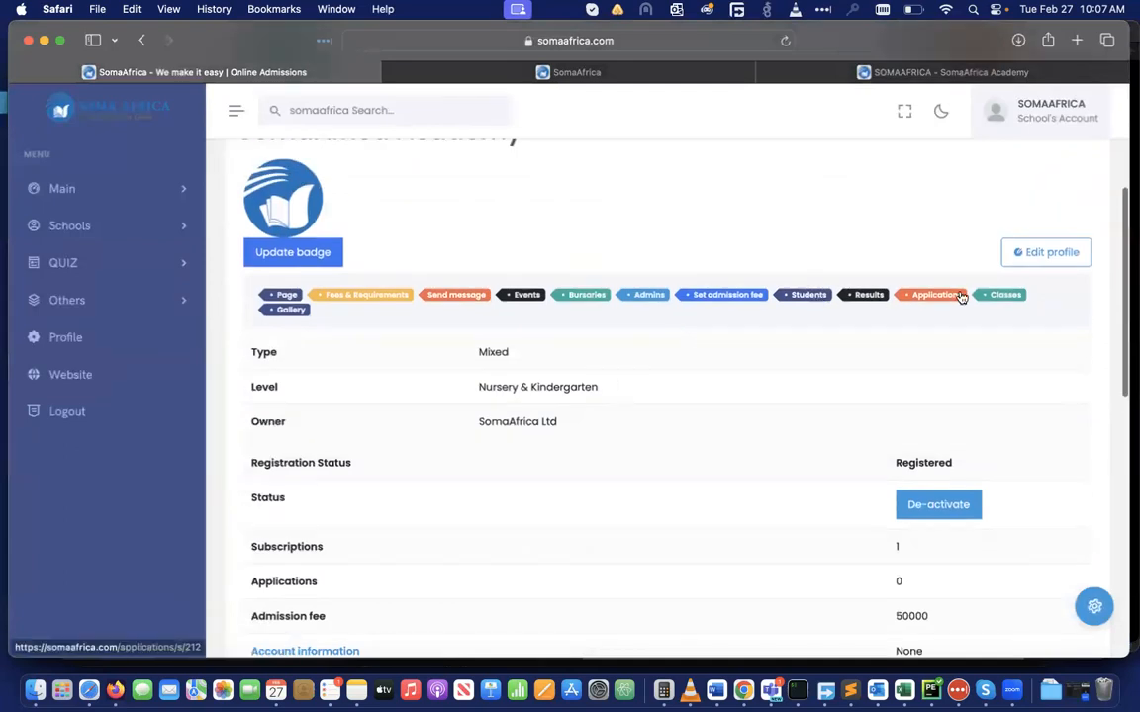
Add class S.3 in the Classes list next to S.1 and S.2, then close the list
{"action": "left_click", "coordinate": [1005, 295]}
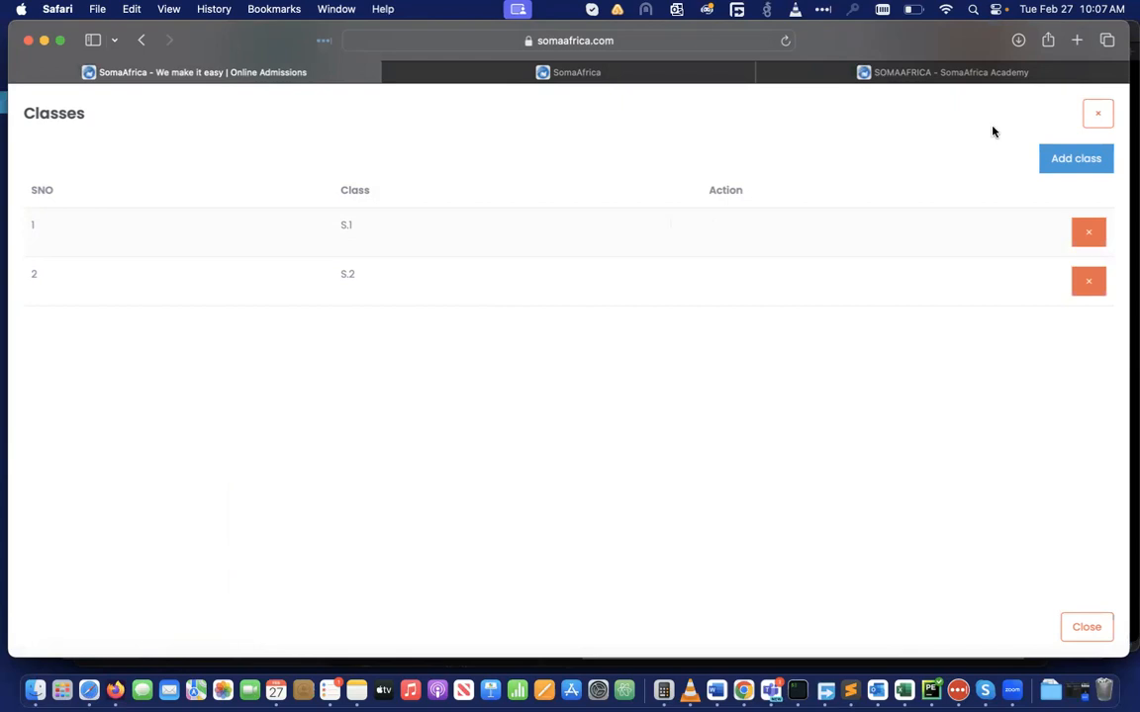
{"action": "left_click", "coordinate": [1078, 163]}
{"action": "left_click", "coordinate": [508, 173]}
{"action": "type", "text": "S.3"}
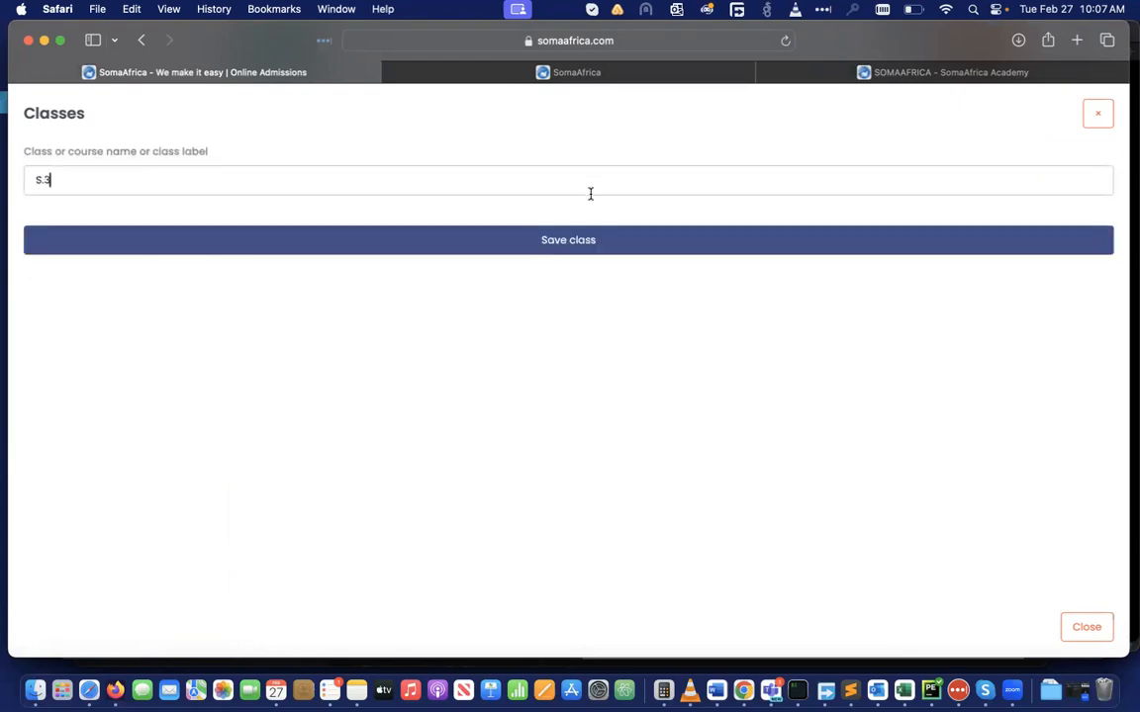
{"action": "left_click", "coordinate": [572, 243]}
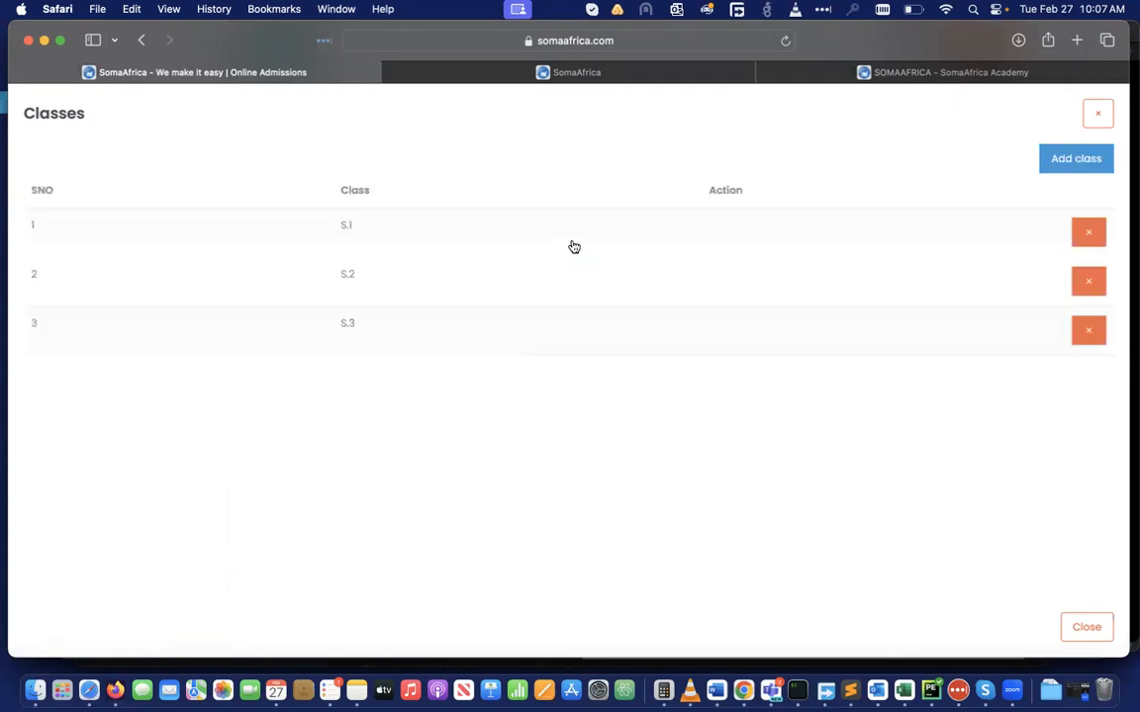
{"action": "left_click", "coordinate": [1095, 114]}
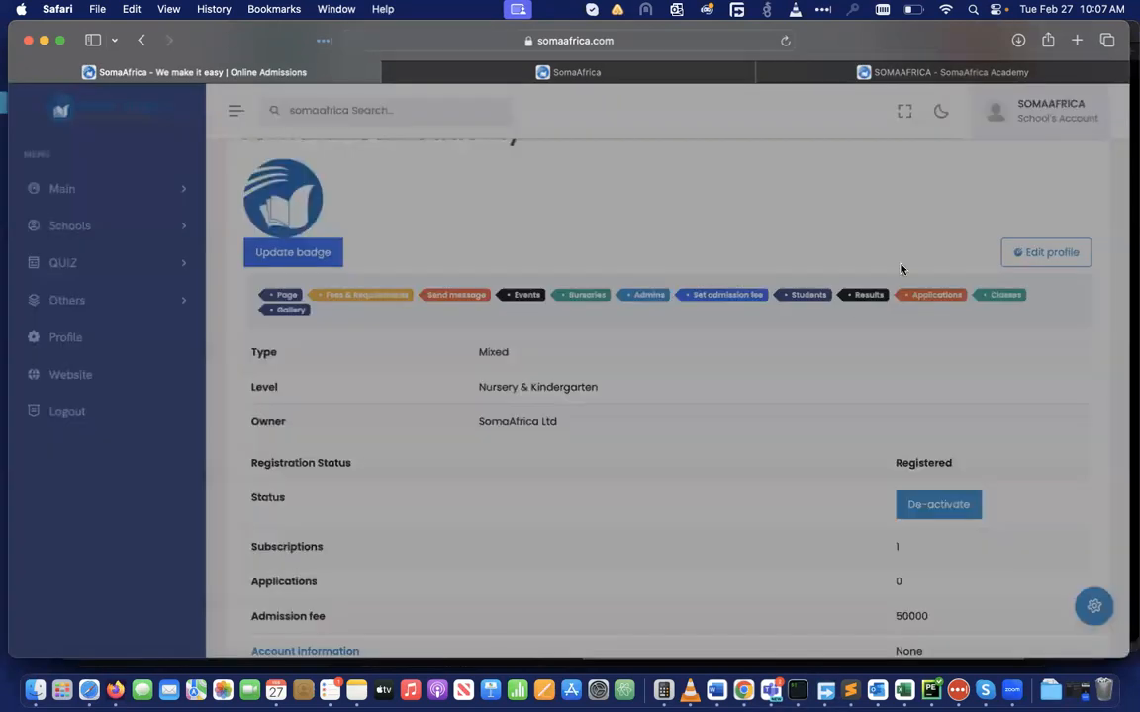
Open the Students list, check the Upload Students class dropdown keeping S.1, then close the form
{"action": "left_click", "coordinate": [803, 297]}
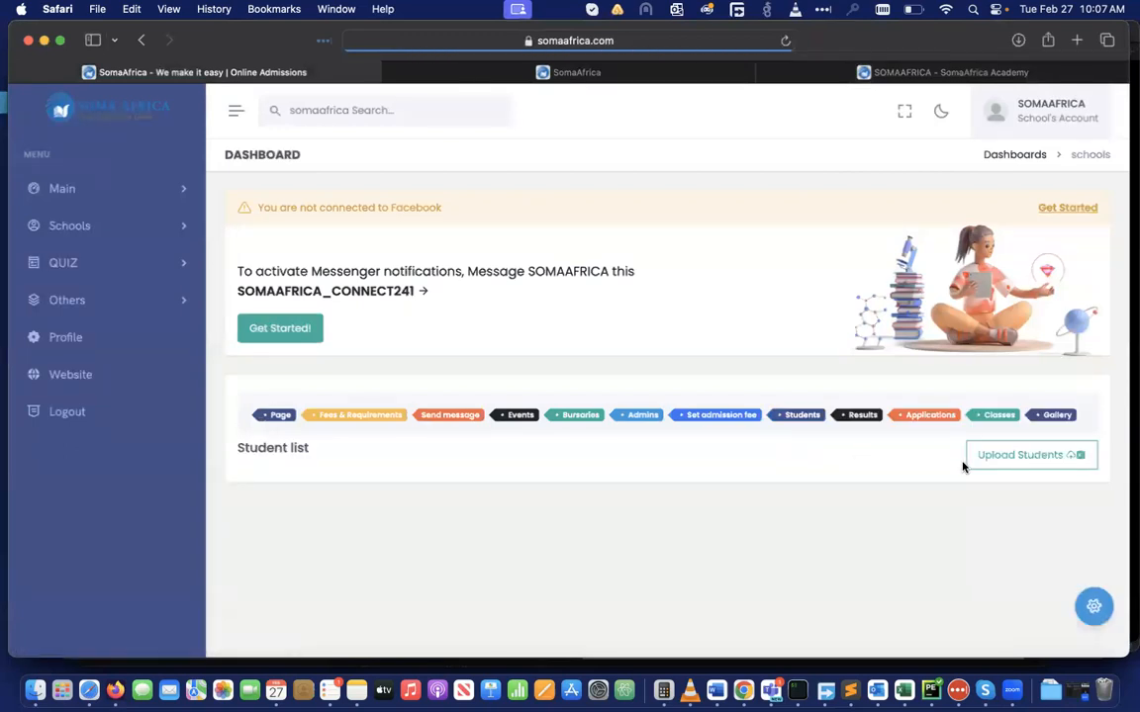
{"action": "left_click", "coordinate": [1002, 465]}
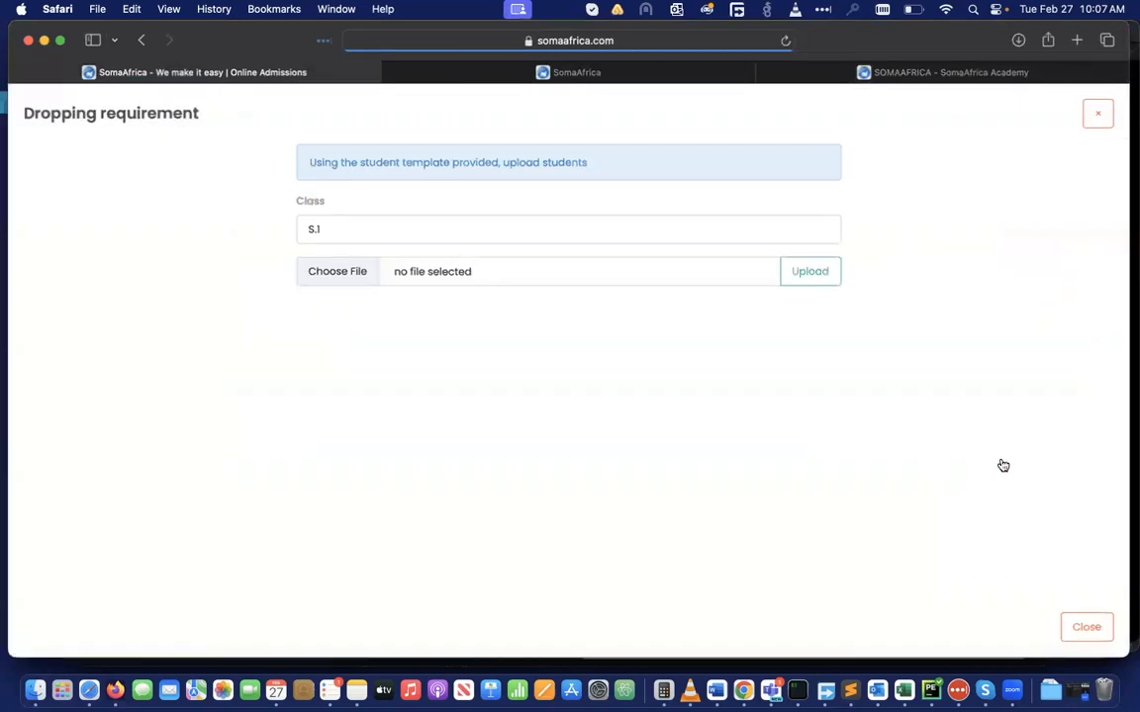
{"action": "left_click", "coordinate": [424, 228]}
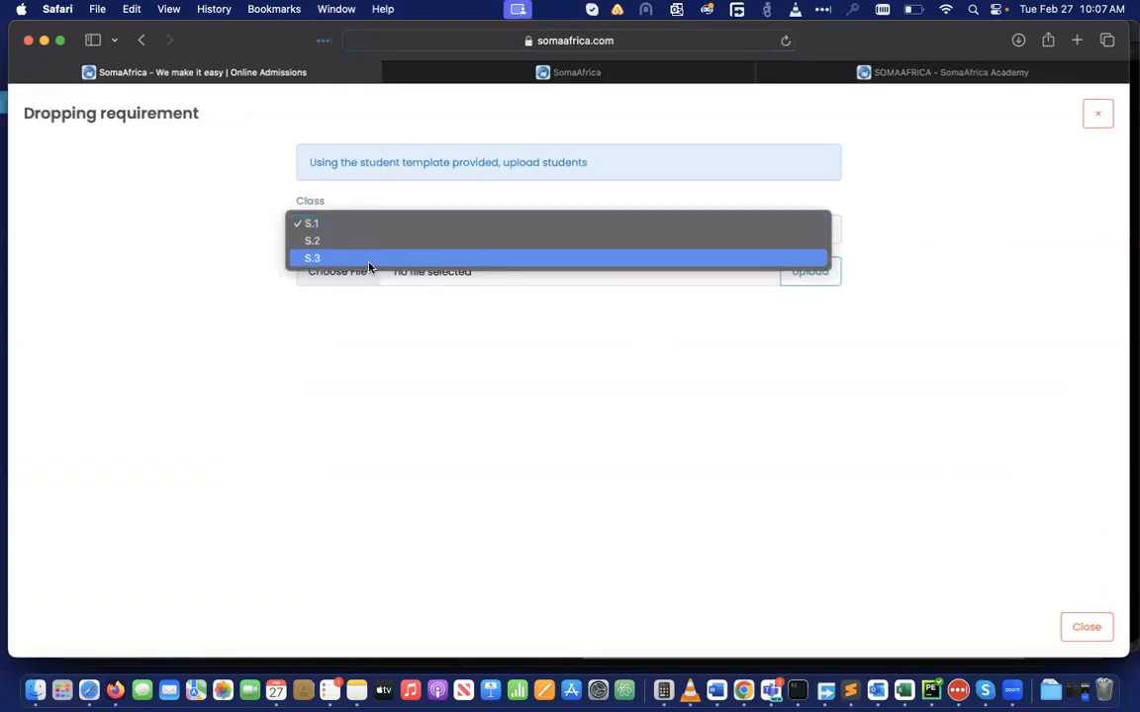
{"action": "left_click", "coordinate": [388, 368]}
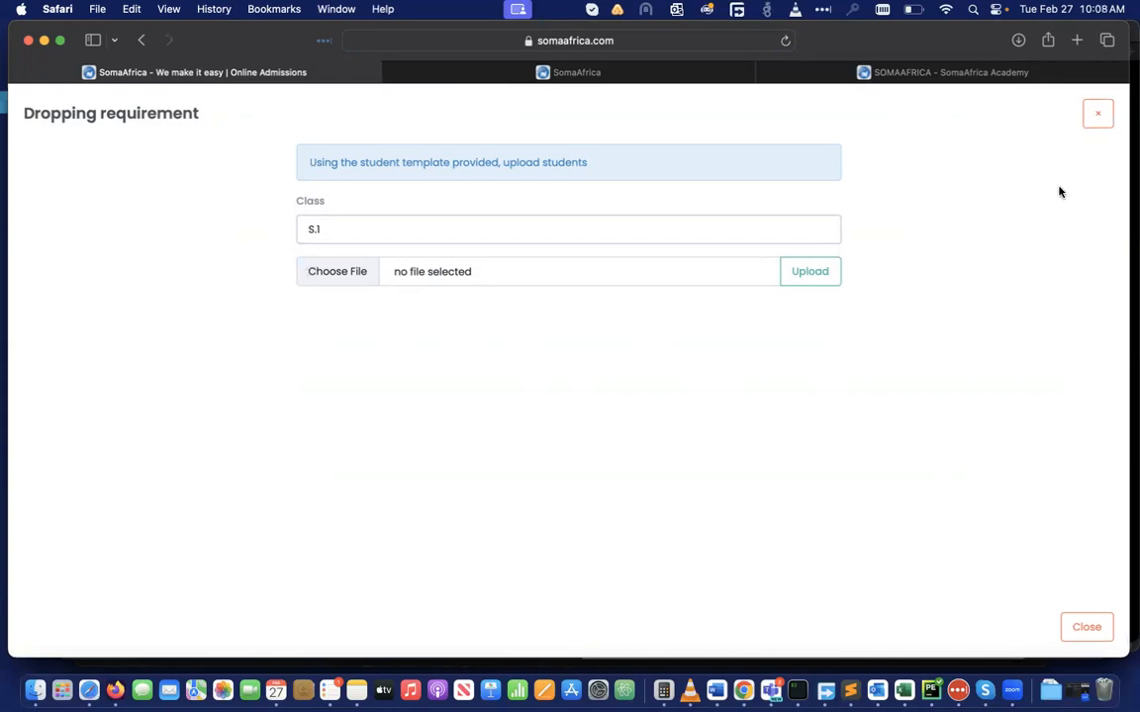
{"action": "left_click", "coordinate": [1099, 121]}
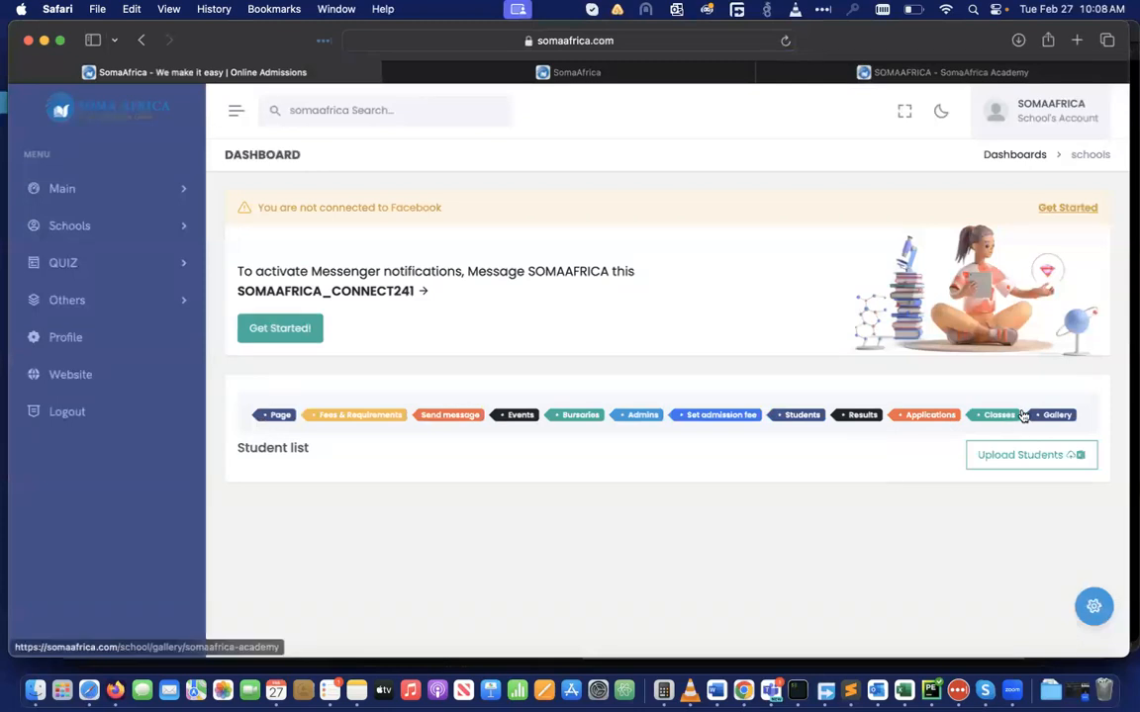
Open the Applications page showing 'No Applications' and use its print button
{"action": "left_click", "coordinate": [920, 417]}
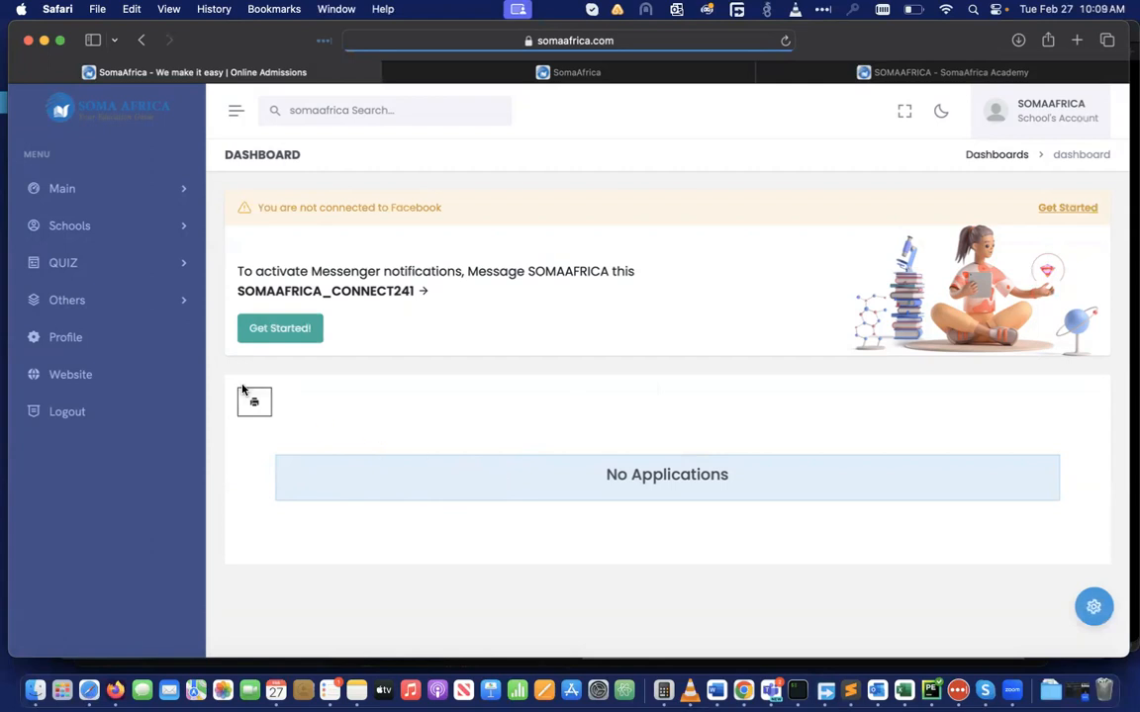
{"action": "scroll", "coordinate": [595, 489], "scroll_direction": "down", "scroll_amount": 1}
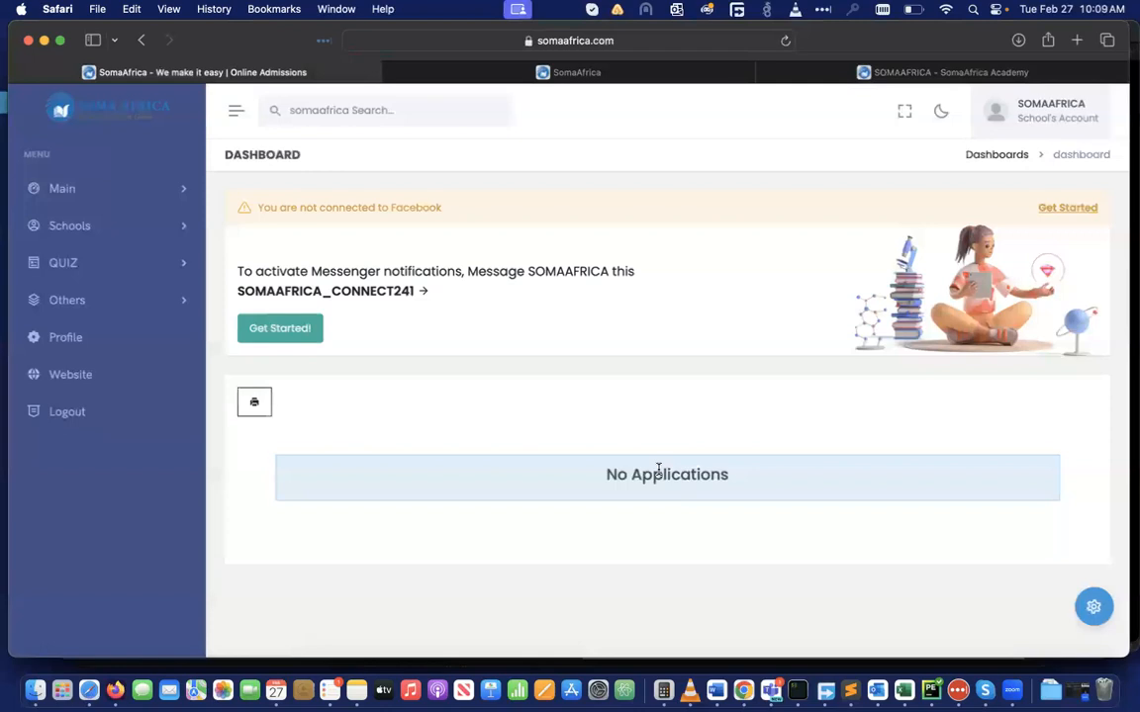
{"action": "left_click", "coordinate": [250, 405]}
Open My Documents, look inside the empty reports folder, and return to the Passport photo, reports and Former SchoolIds folders
{"action": "left_click", "coordinate": [183, 190]}
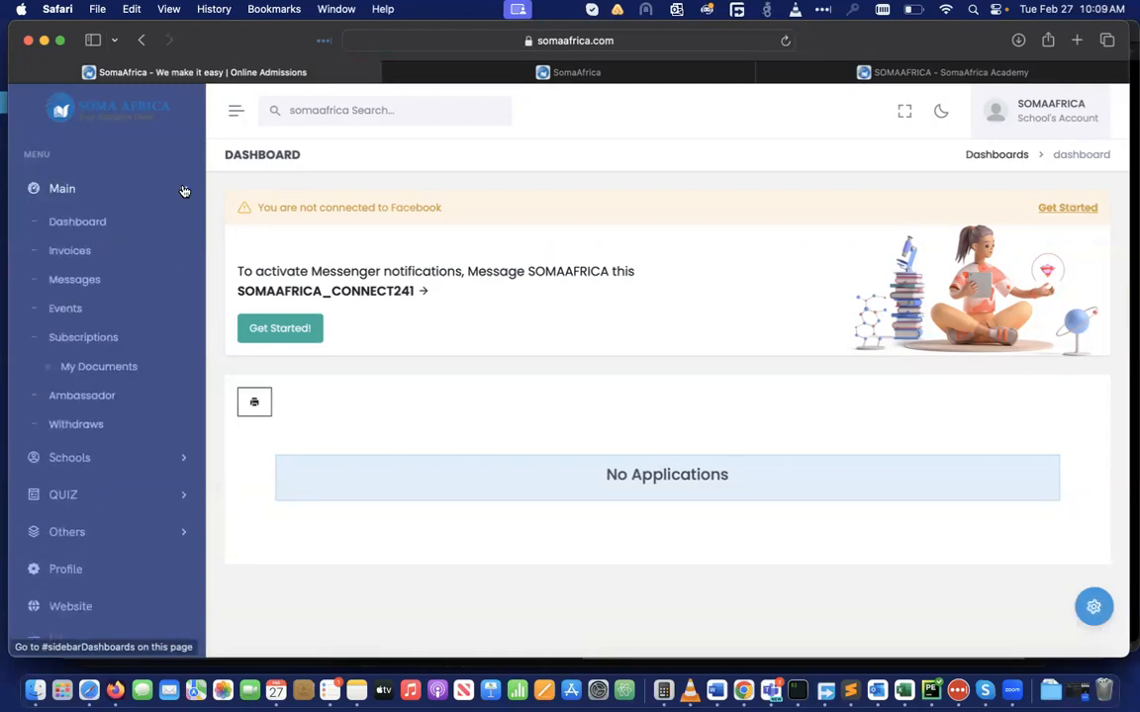
{"action": "left_click", "coordinate": [97, 368]}
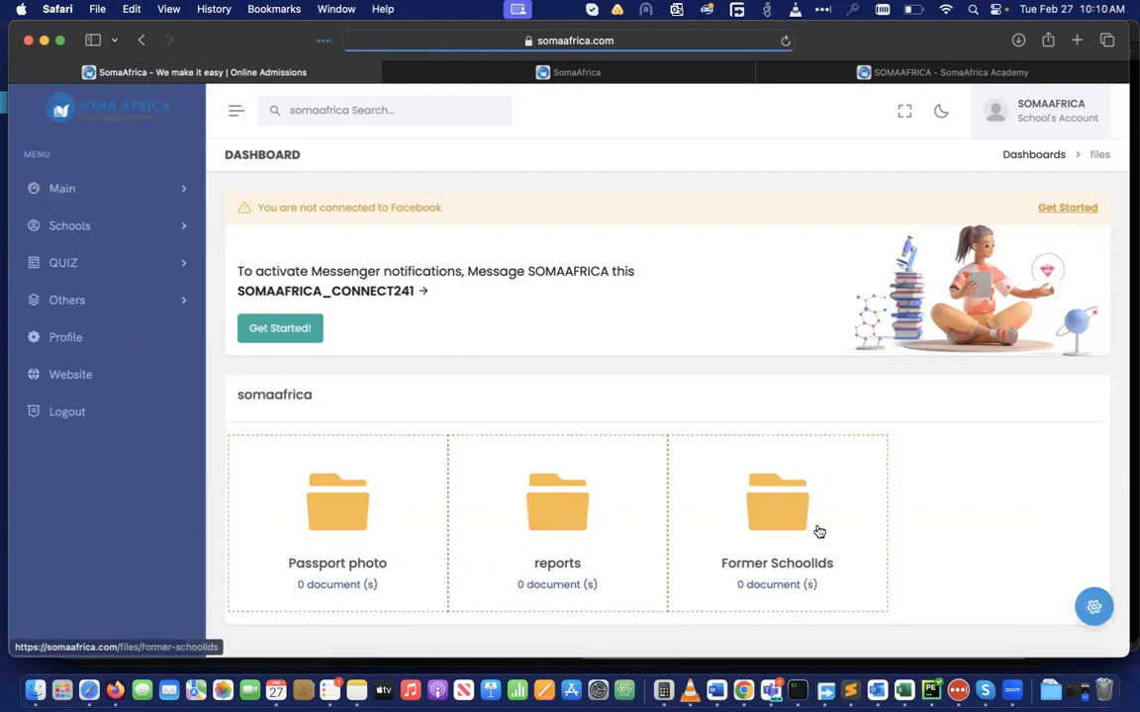
{"action": "left_click", "coordinate": [534, 512]}
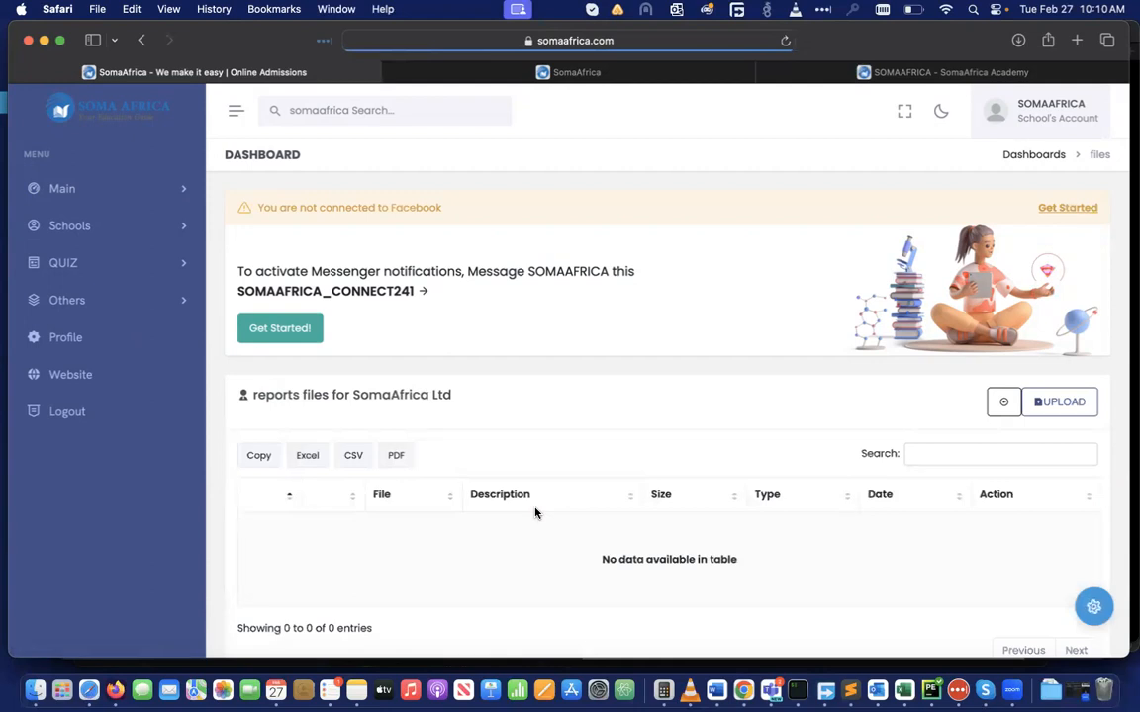
{"action": "left_click", "coordinate": [141, 40]}
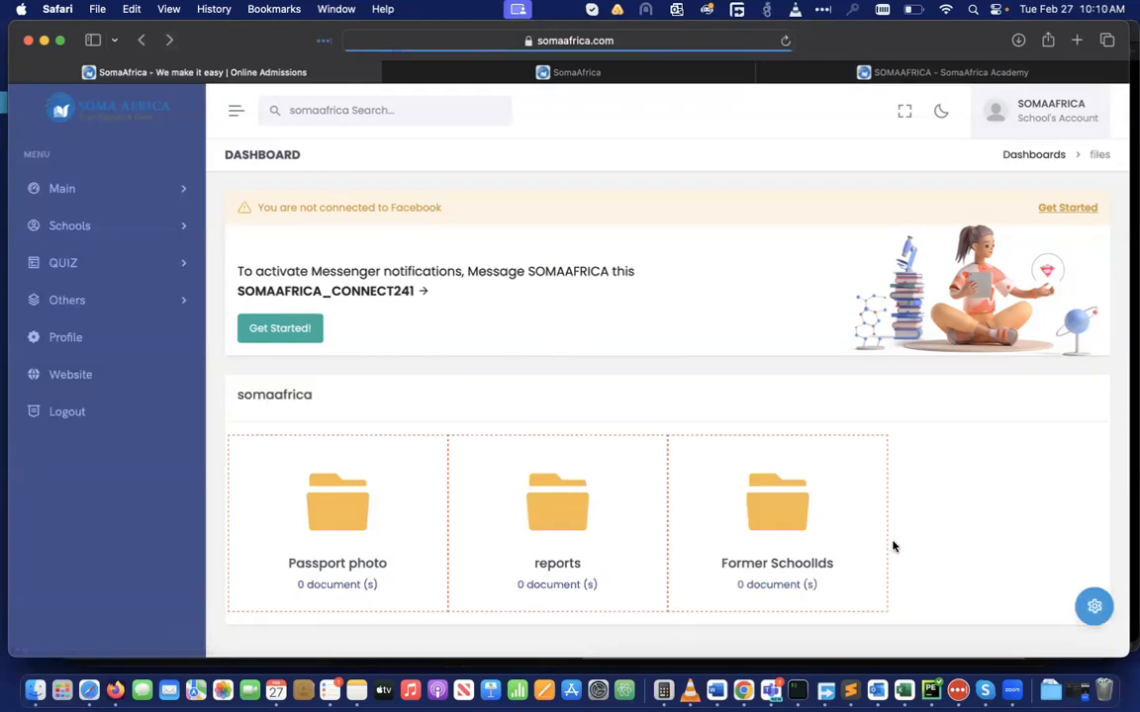
Delete the sunglasses photo from SomaAfrica Academy's dashboard gallery
{"action": "left_click", "coordinate": [185, 194]}
{"action": "left_click", "coordinate": [88, 225]}
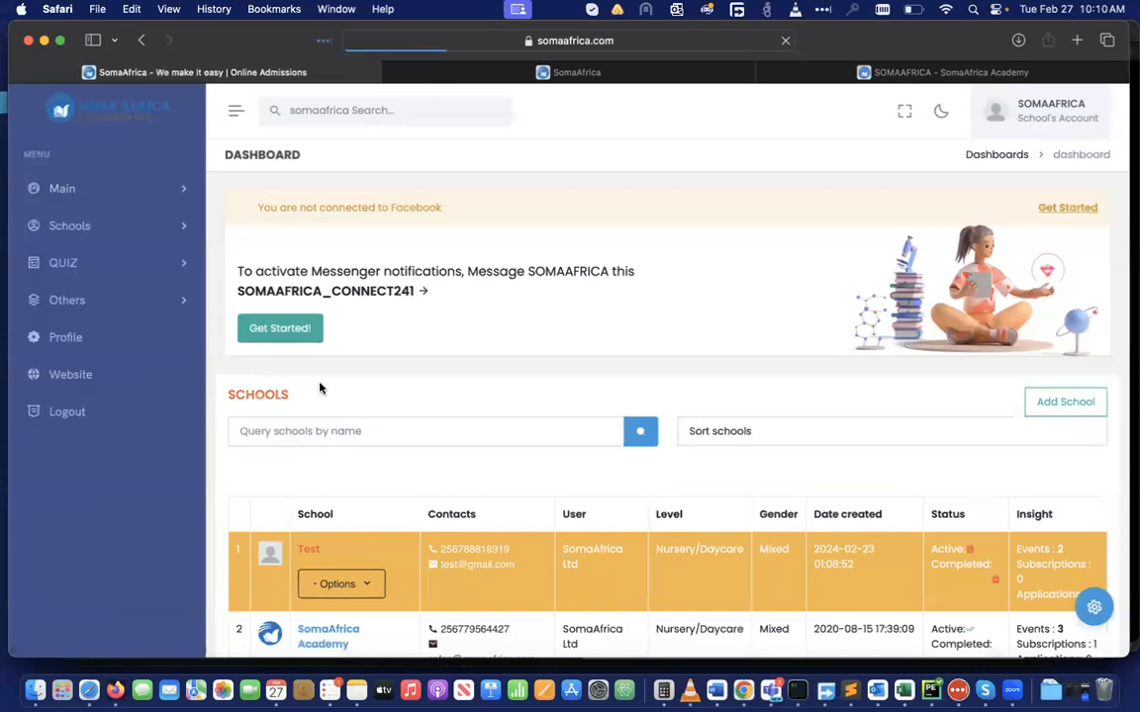
{"action": "scroll", "coordinate": [316, 416], "scroll_direction": "down", "scroll_amount": 3}
{"action": "left_click", "coordinate": [327, 515]}
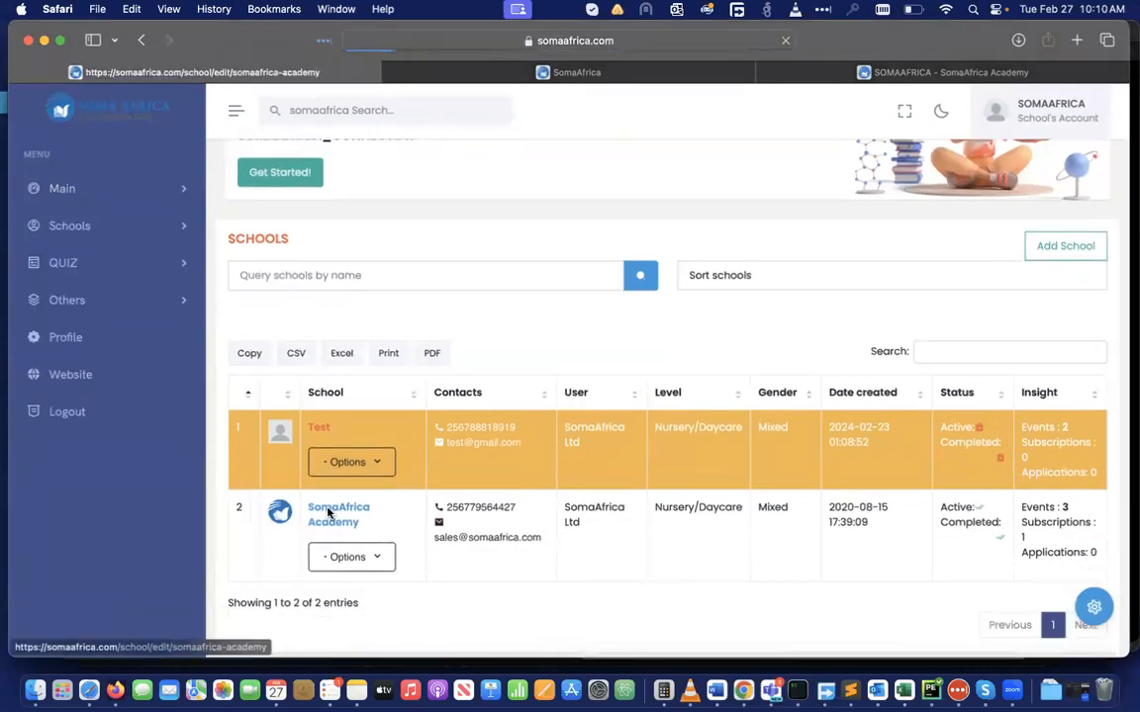
{"action": "scroll", "coordinate": [692, 411], "scroll_direction": "down", "scroll_amount": 4}
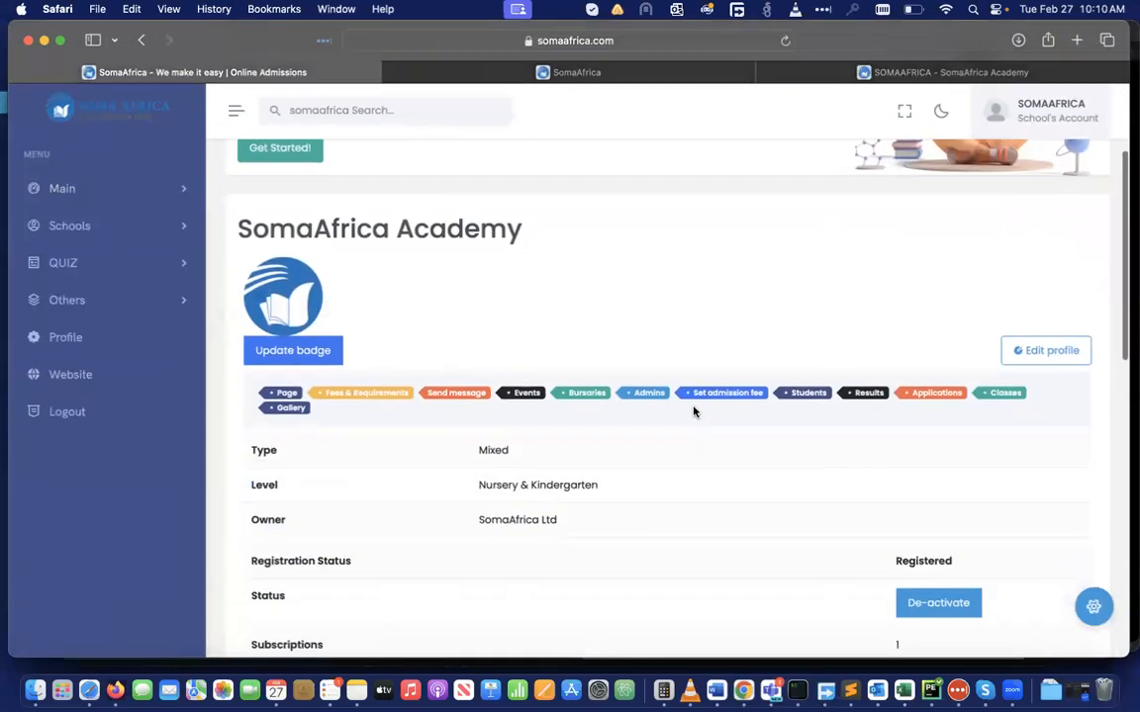
{"action": "left_click", "coordinate": [287, 410]}
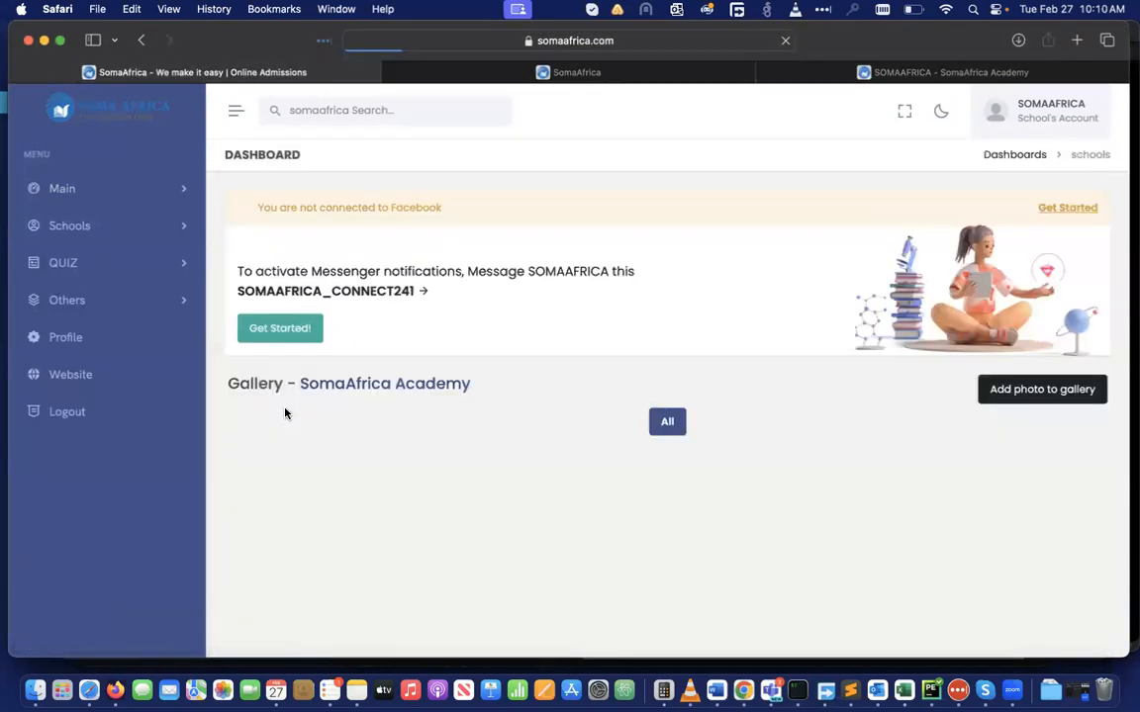
{"action": "scroll", "coordinate": [503, 410], "scroll_direction": "down", "scroll_amount": 3}
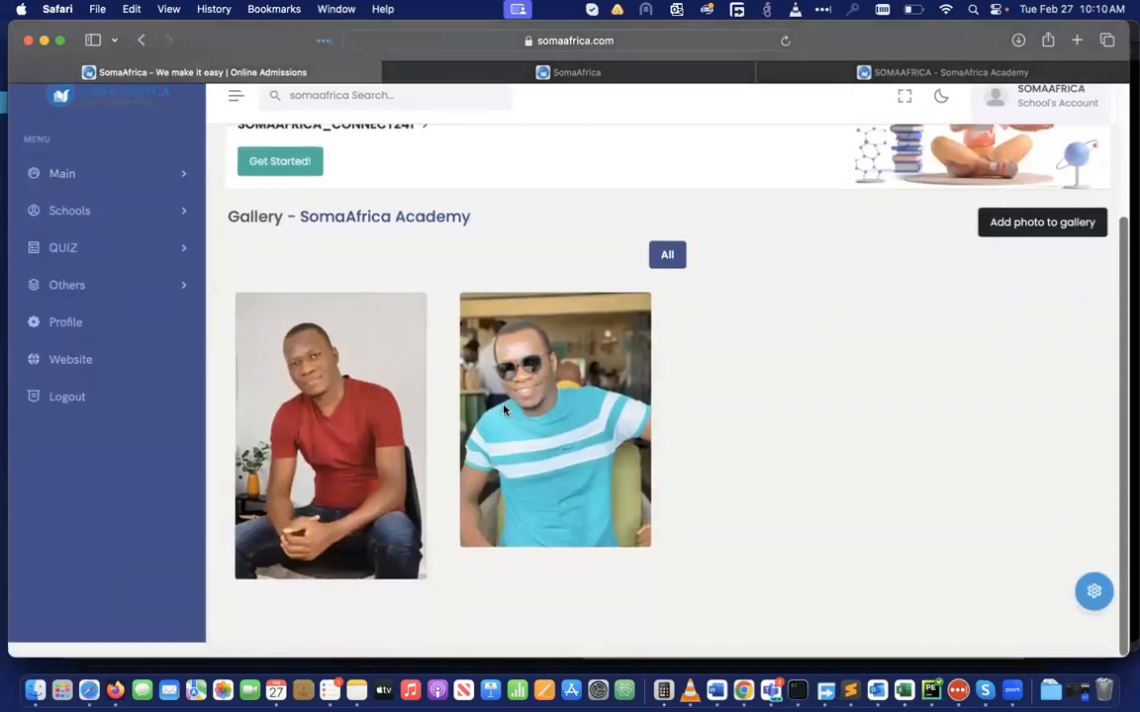
{"action": "left_click", "coordinate": [572, 433]}
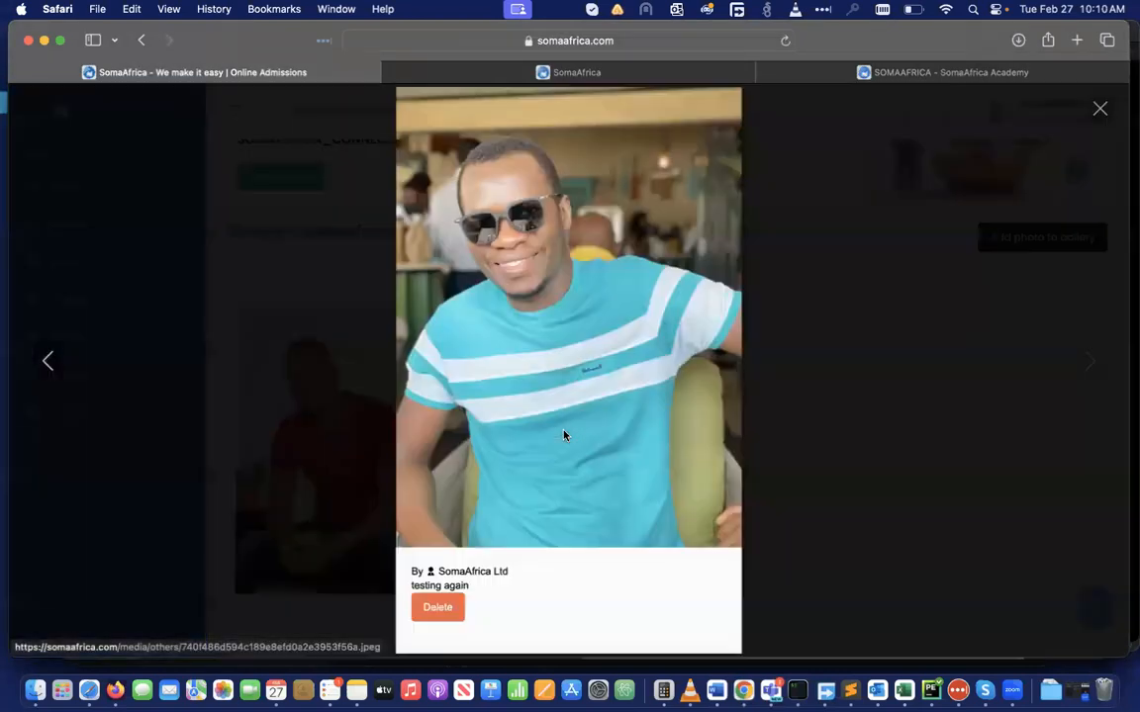
{"action": "left_click", "coordinate": [435, 611]}
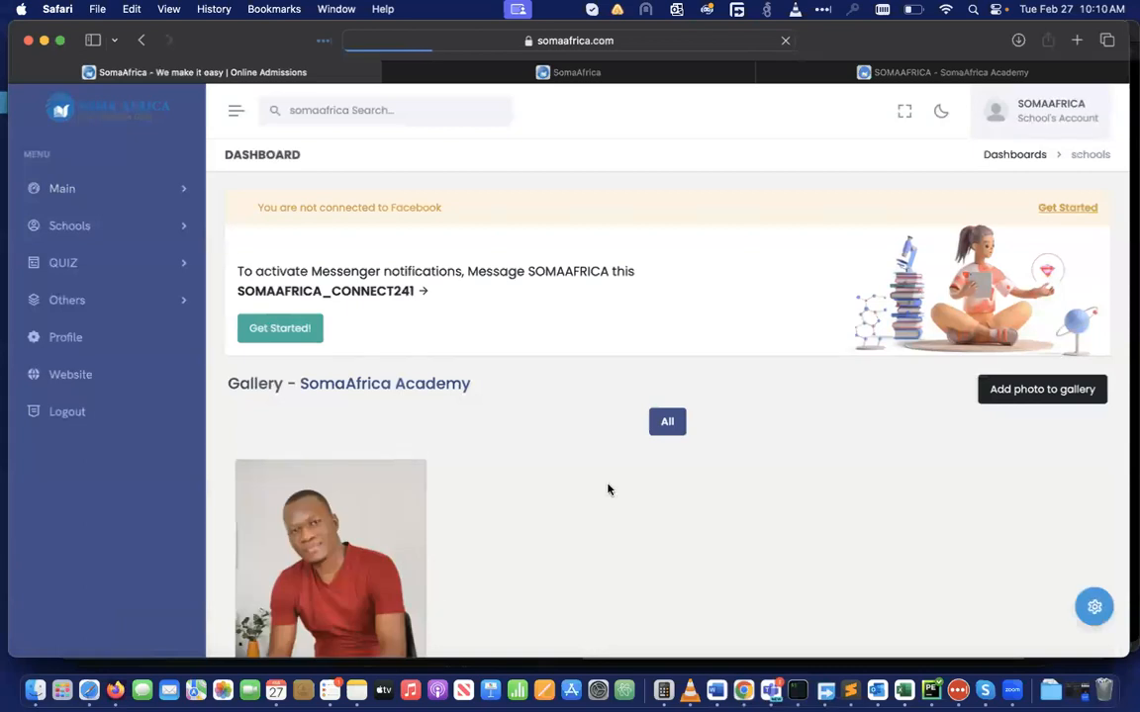
Check the public school Gallery shows only the red-shirt photo, then return to the dashboard gallery
{"action": "left_click", "coordinate": [944, 72]}
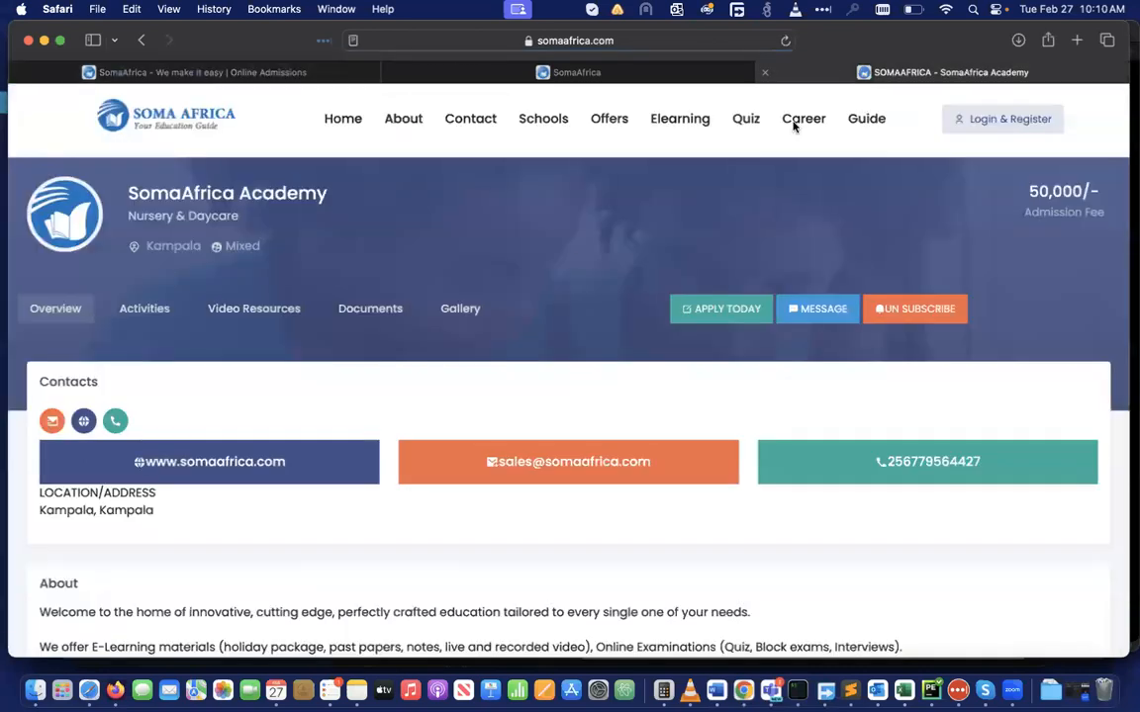
{"action": "left_click", "coordinate": [458, 309]}
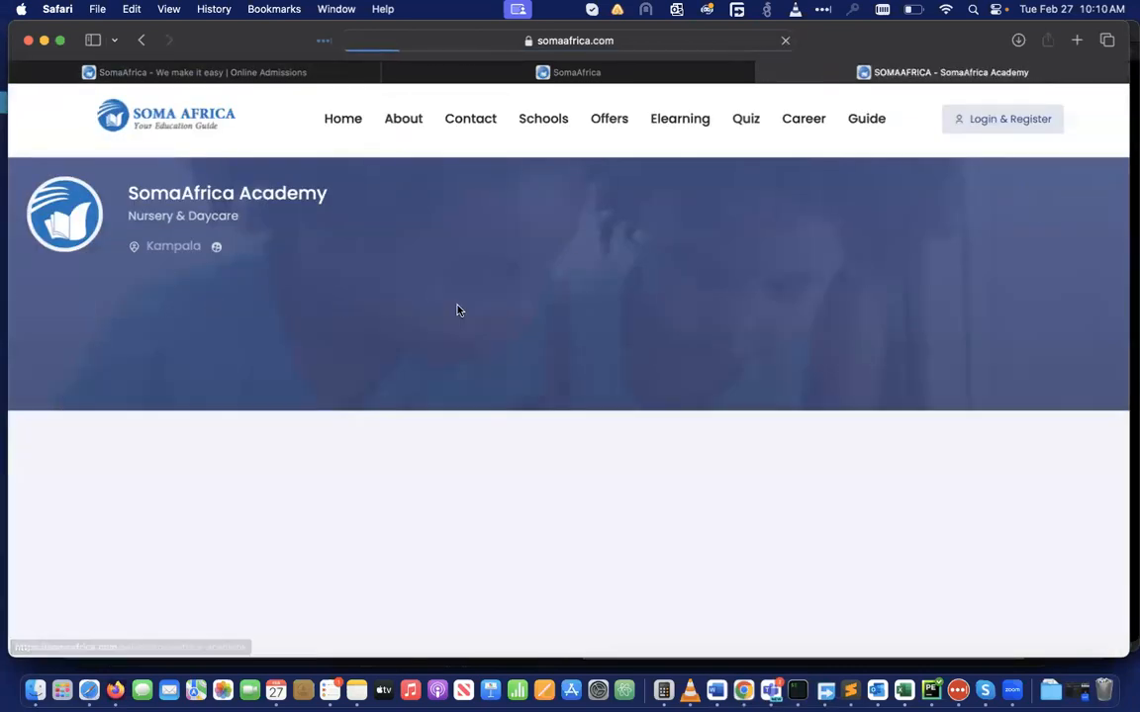
{"action": "scroll", "coordinate": [500, 535], "scroll_direction": "down", "scroll_amount": 3}
{"action": "scroll", "coordinate": [501, 535], "scroll_direction": "up", "scroll_amount": 1}
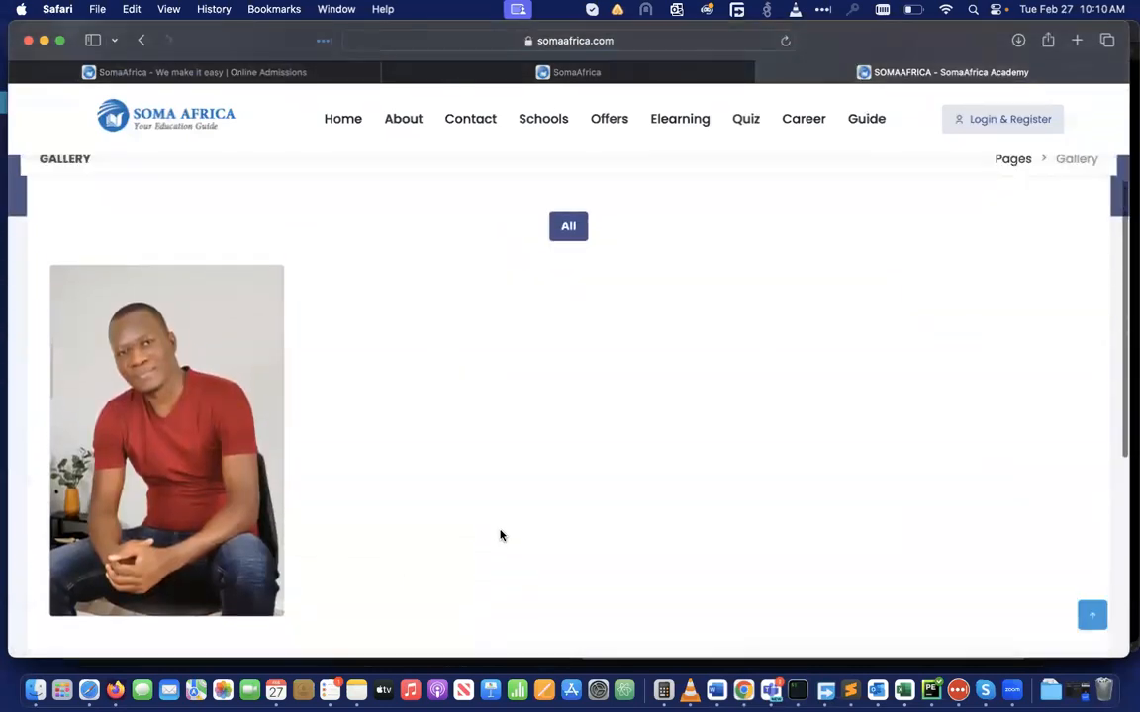
{"action": "left_click", "coordinate": [607, 73]}
{"action": "left_click", "coordinate": [183, 67]}
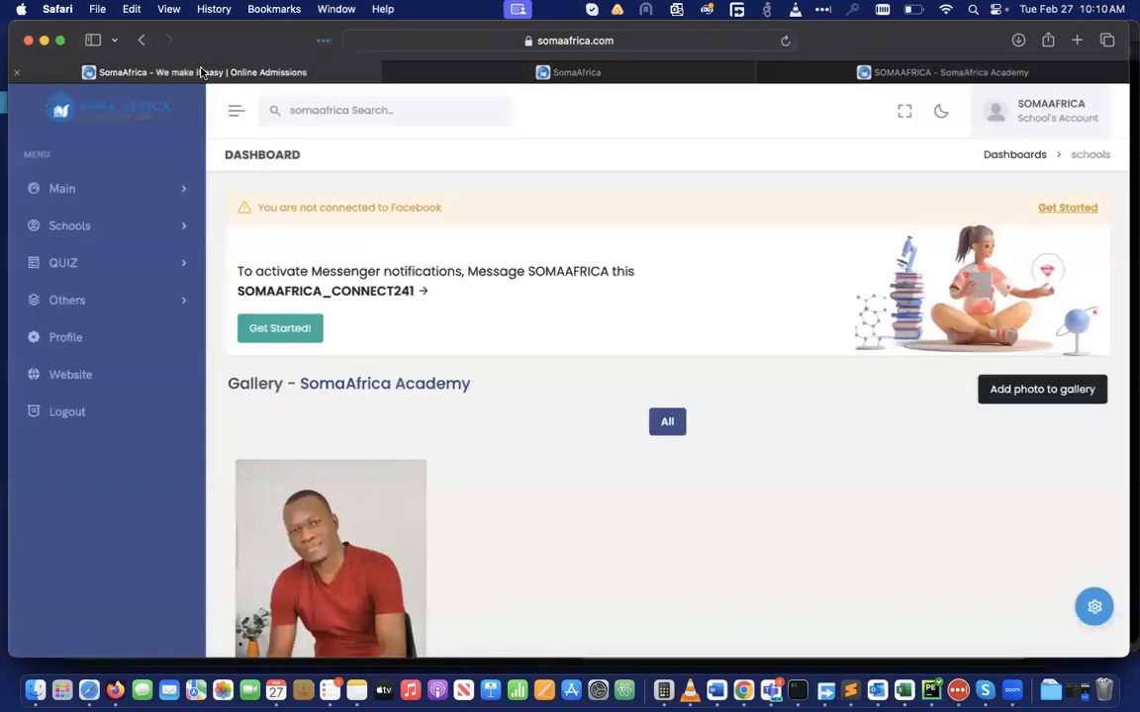
Upload IMG_2400-2.jpeg to the SomaAfrica Academy gallery with the caption 'testing'
{"action": "left_click", "coordinate": [1056, 389]}
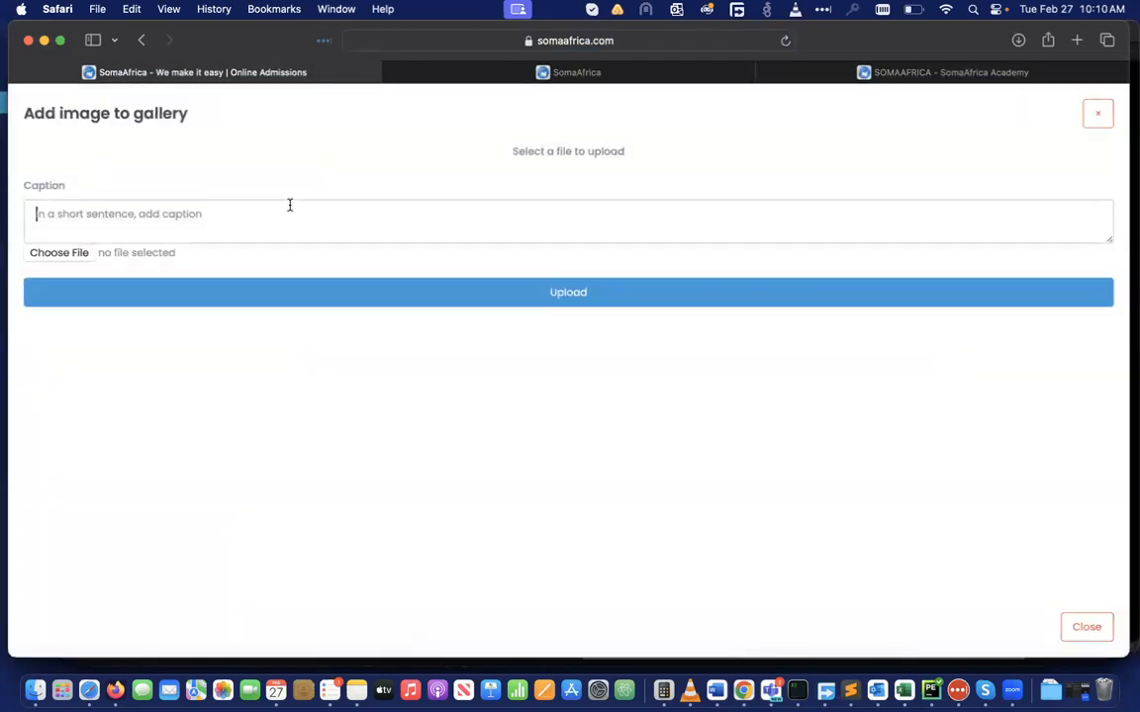
{"action": "type", "text": "tetsing"}
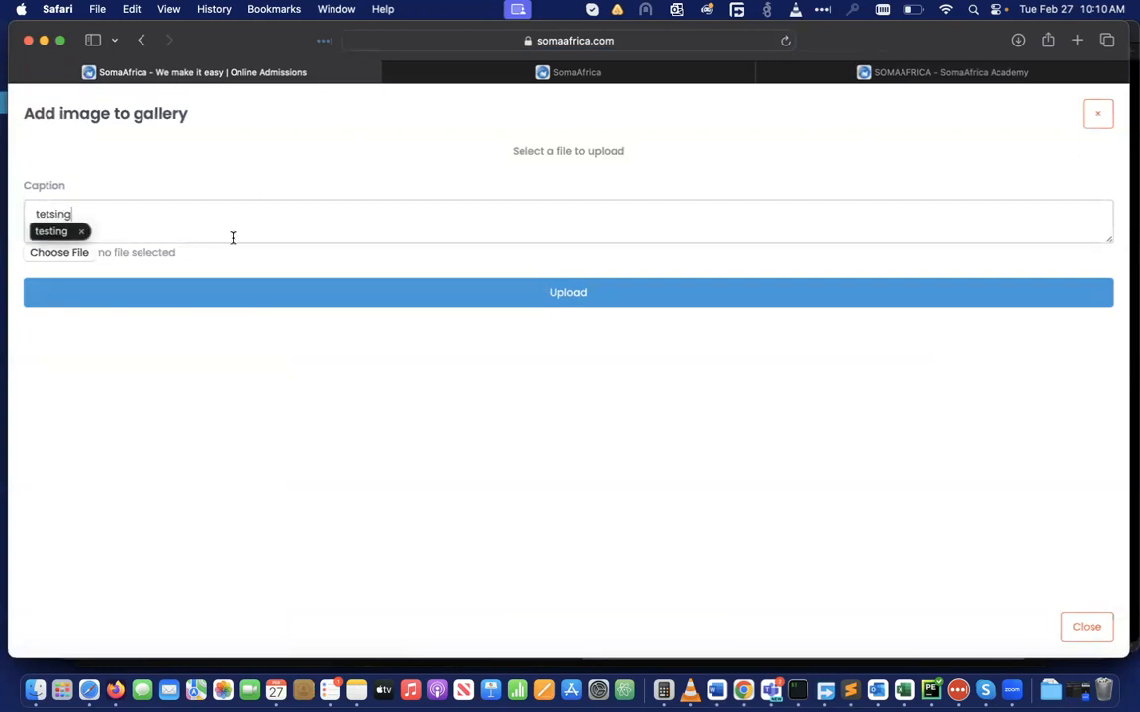
{"action": "left_click", "coordinate": [176, 195]}
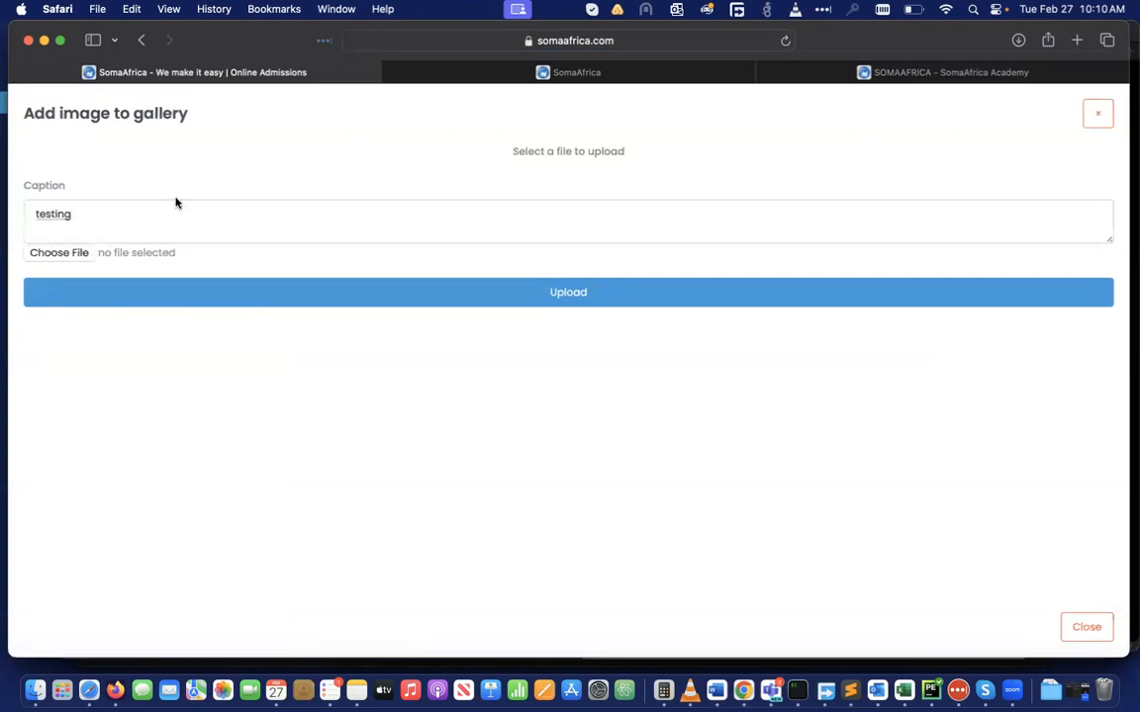
{"action": "left_click", "coordinate": [57, 254]}
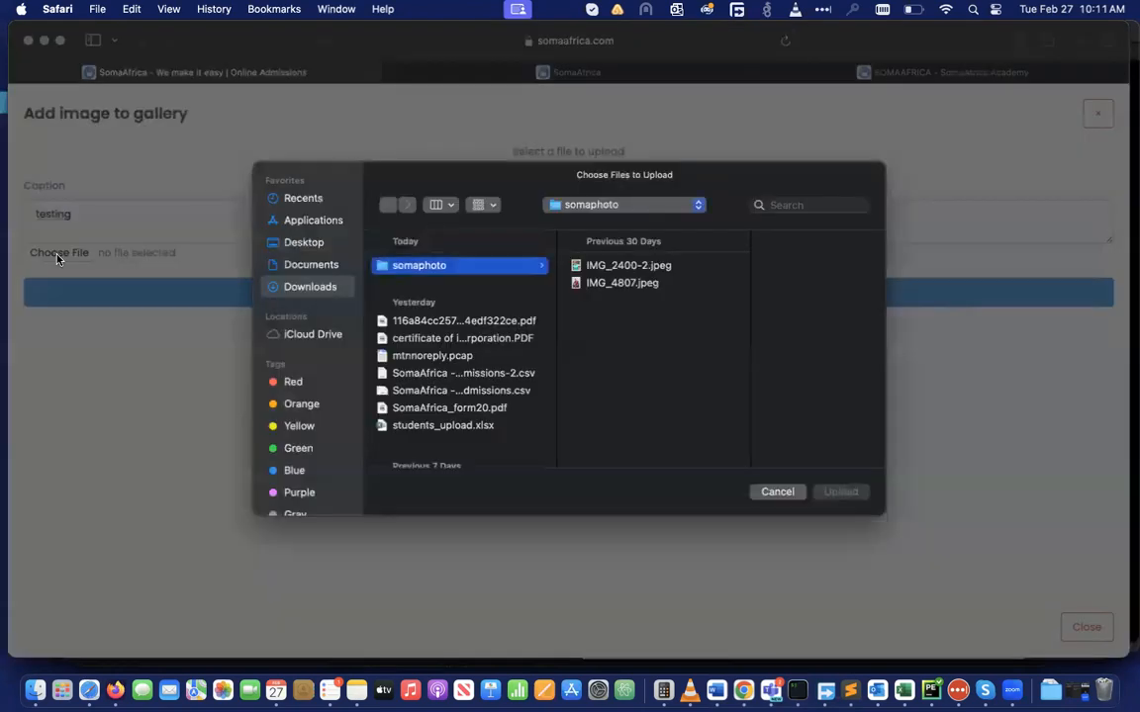
{"action": "left_click", "coordinate": [615, 268]}
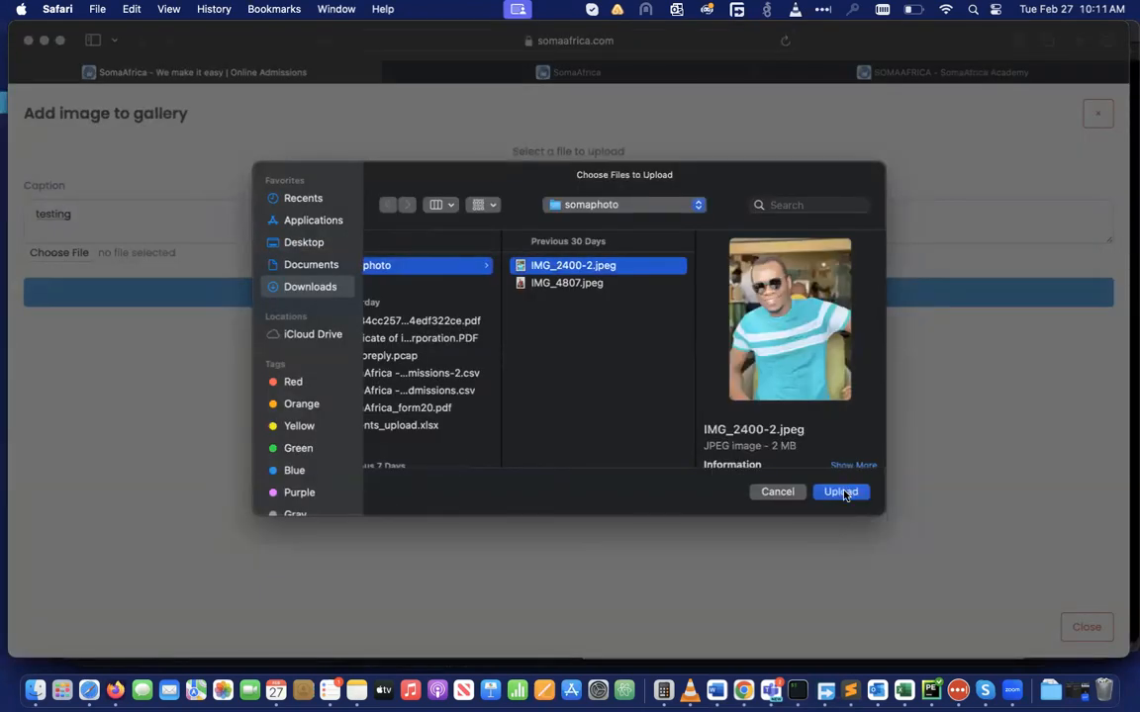
{"action": "left_click", "coordinate": [841, 492]}
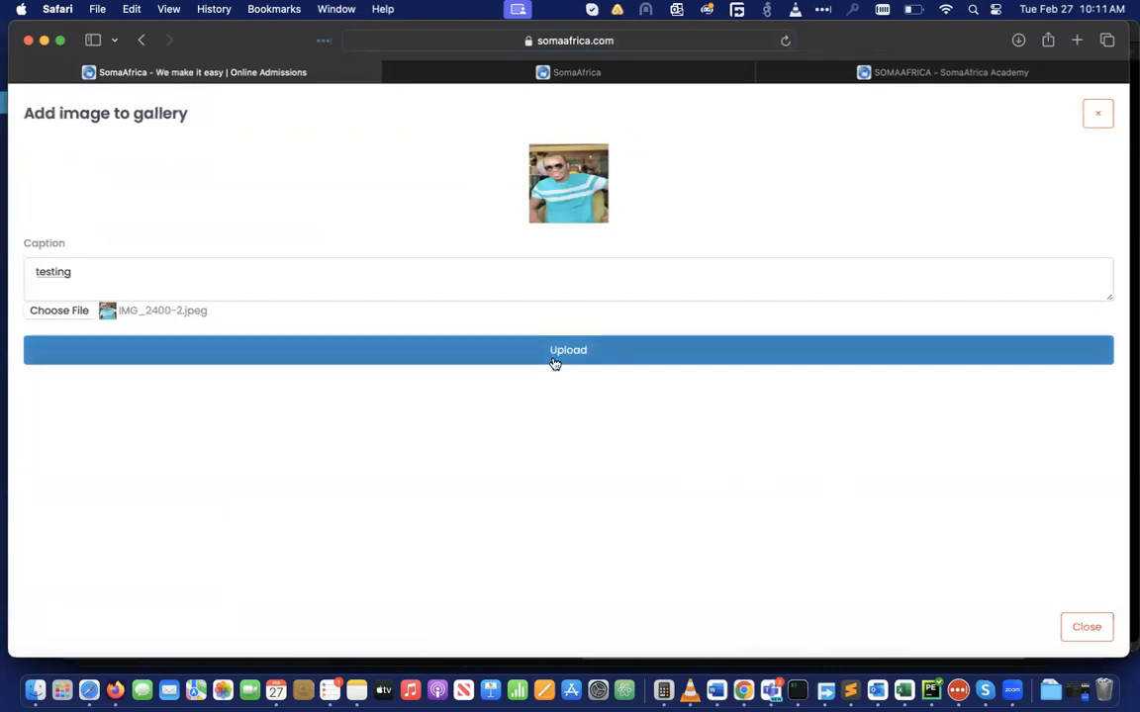
{"action": "left_click", "coordinate": [555, 362]}
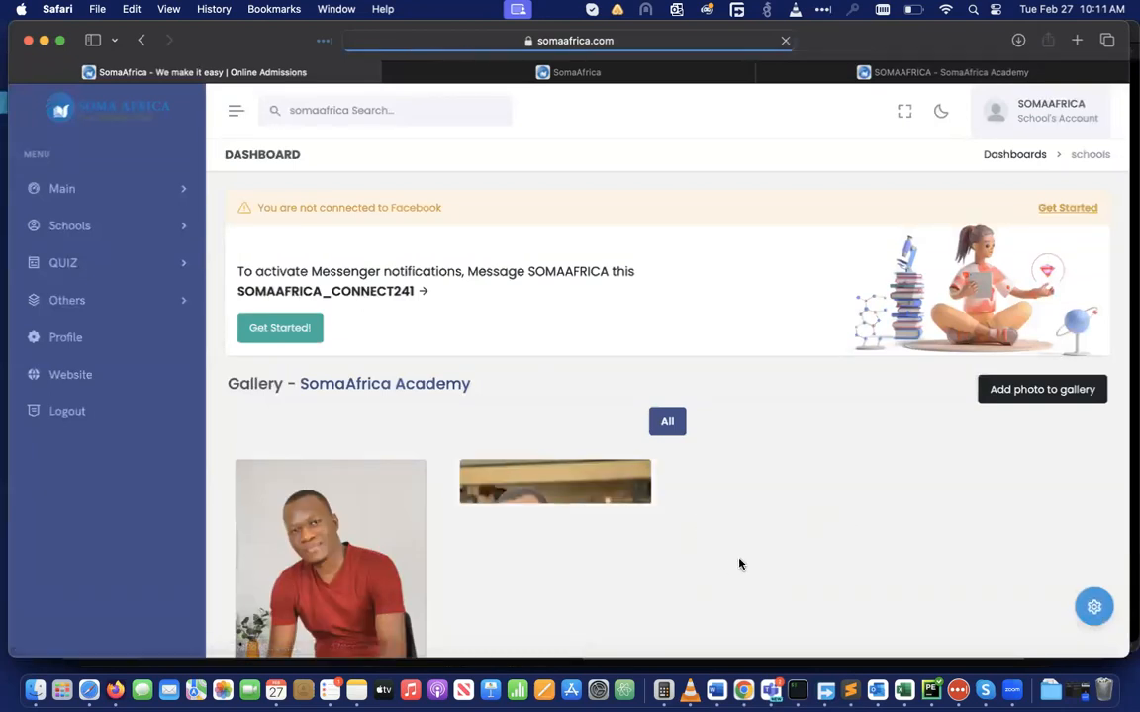
{"action": "scroll", "coordinate": [738, 562], "scroll_direction": "down", "scroll_amount": 1}
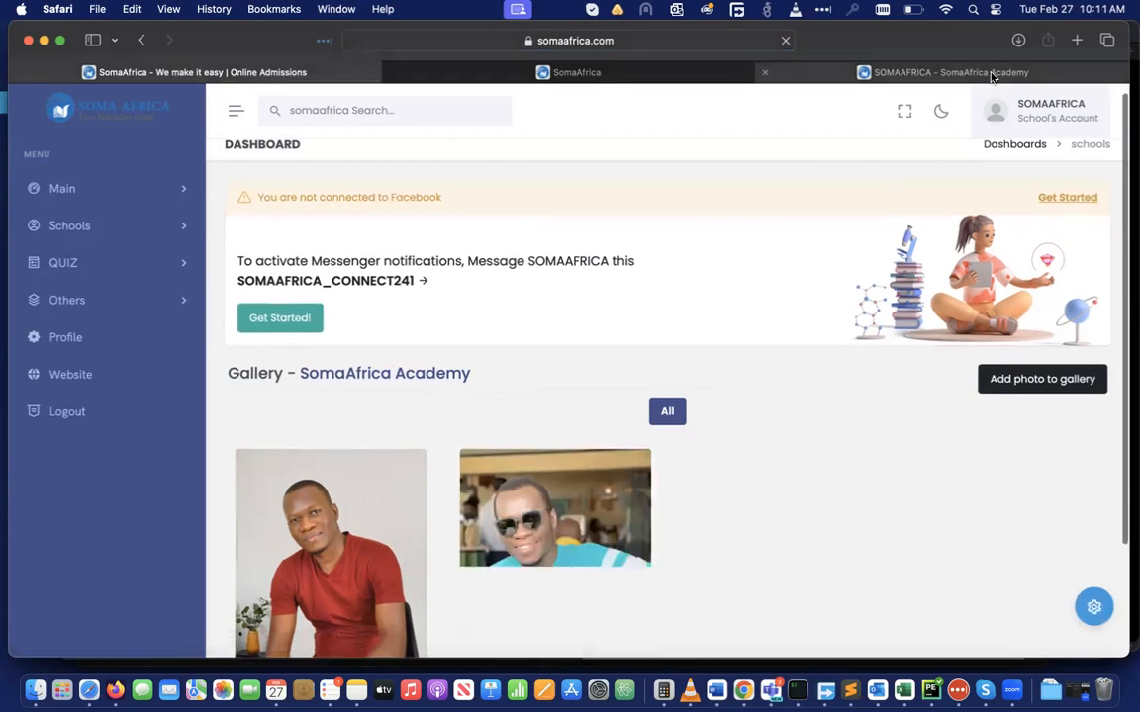
Reload the public school gallery to confirm the new sunglasses photo appears
{"action": "left_click", "coordinate": [992, 73]}
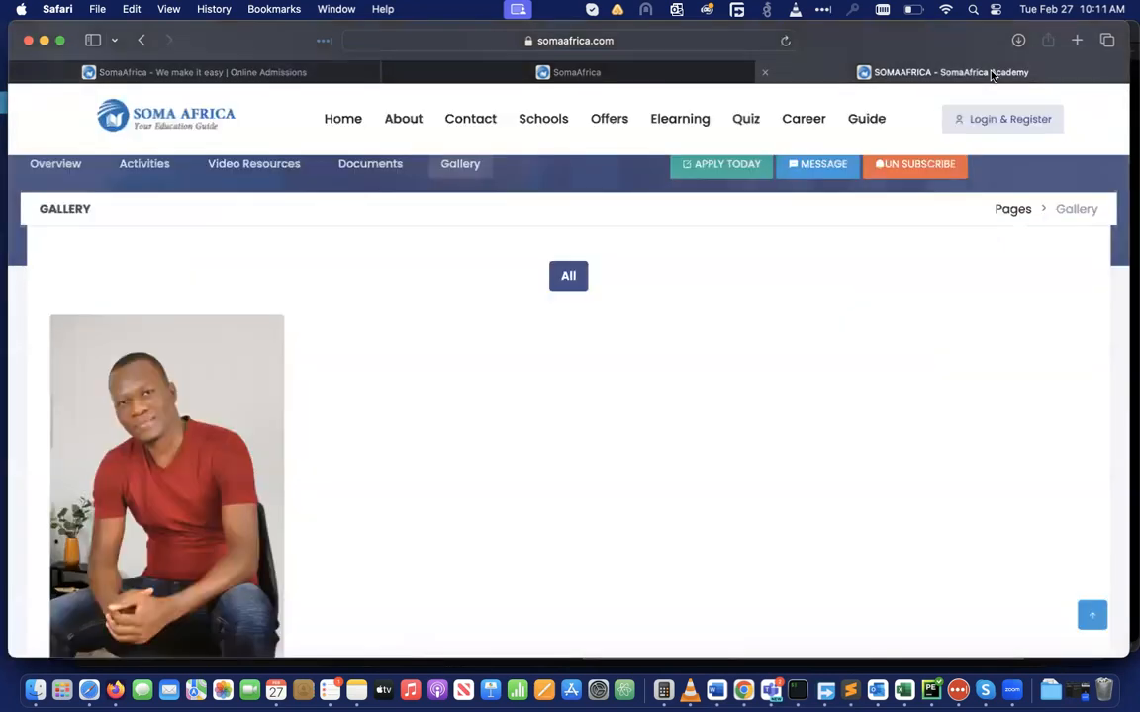
{"action": "left_click", "coordinate": [784, 40]}
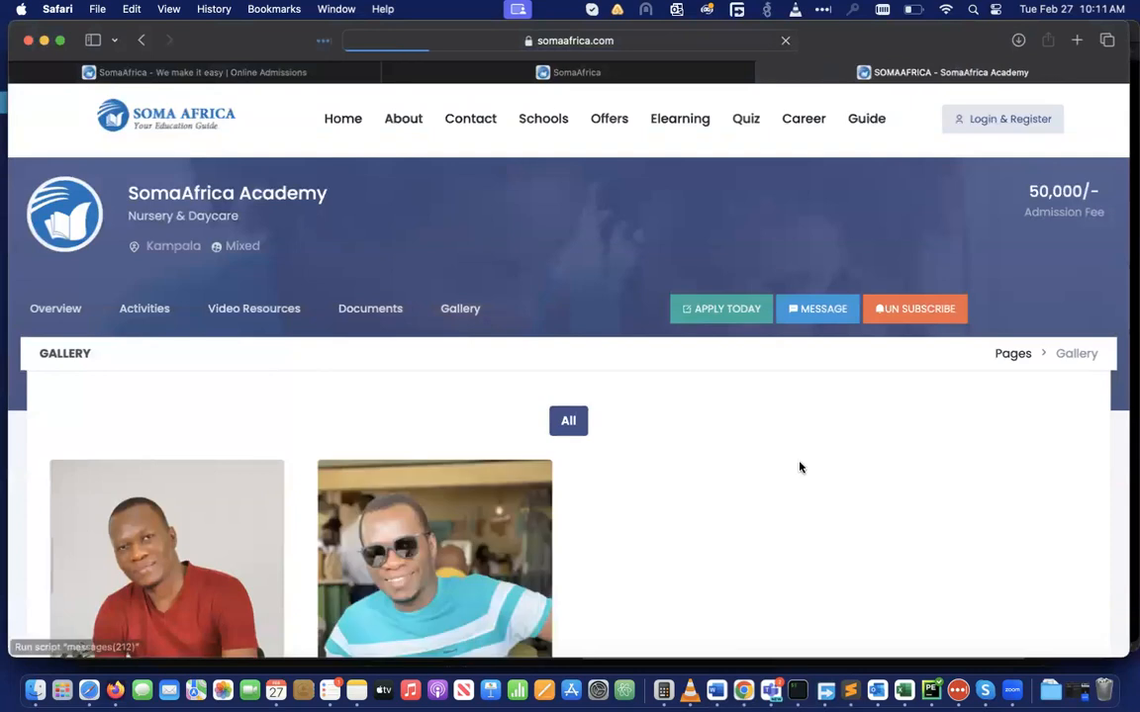
{"action": "scroll", "coordinate": [794, 570], "scroll_direction": "down", "scroll_amount": 5}
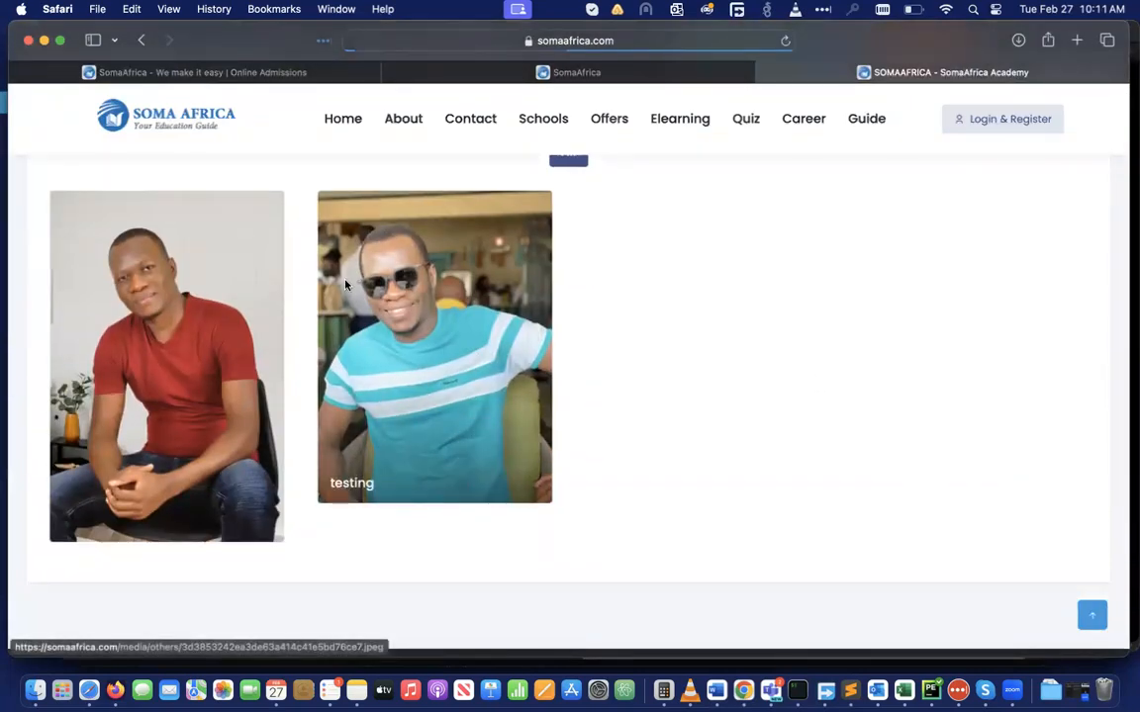
{"action": "scroll", "coordinate": [727, 299], "scroll_direction": "up", "scroll_amount": 3}
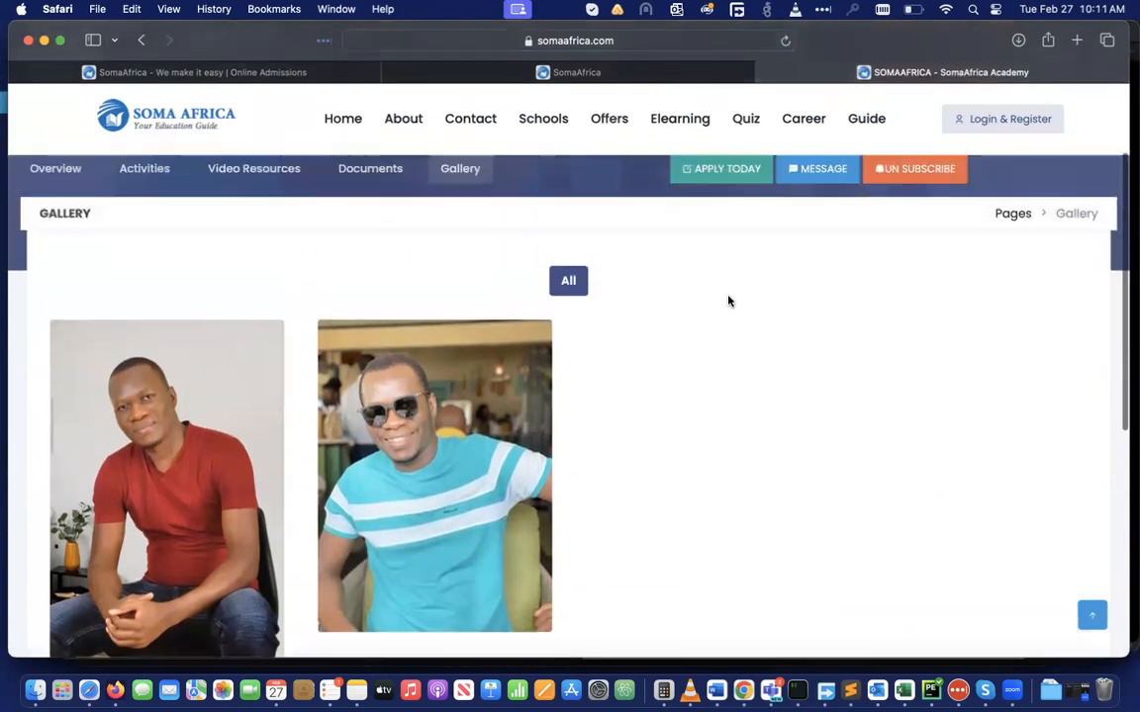
{"action": "scroll", "coordinate": [727, 300], "scroll_direction": "up", "scroll_amount": 2}
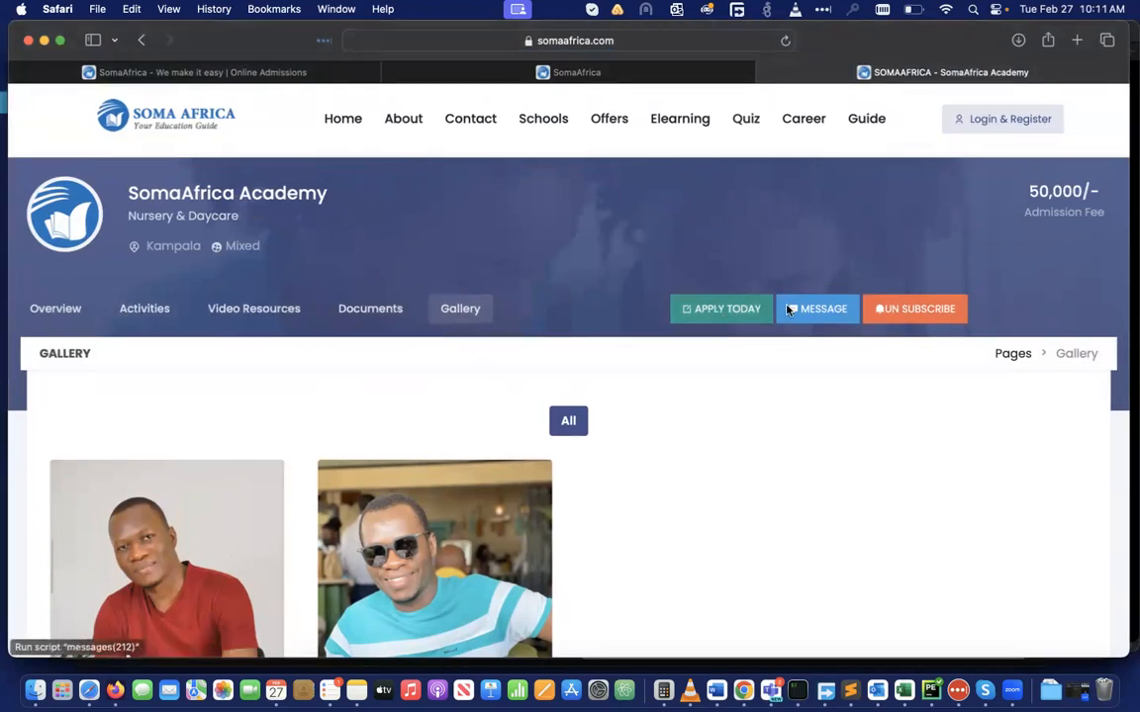
Unsubscribe from SomaAfrica Academy, review its Overview, and go back to the dashboard
{"action": "left_click", "coordinate": [920, 316]}
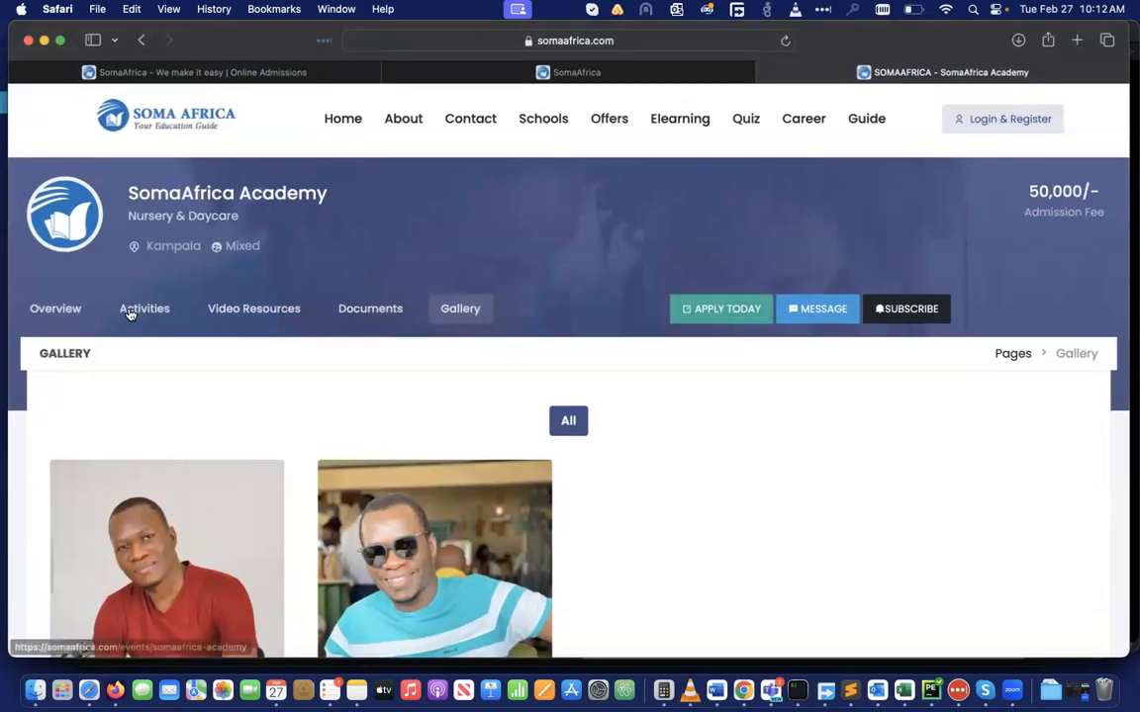
{"action": "left_click", "coordinate": [47, 314]}
{"action": "scroll", "coordinate": [354, 547], "scroll_direction": "down", "scroll_amount": 10}
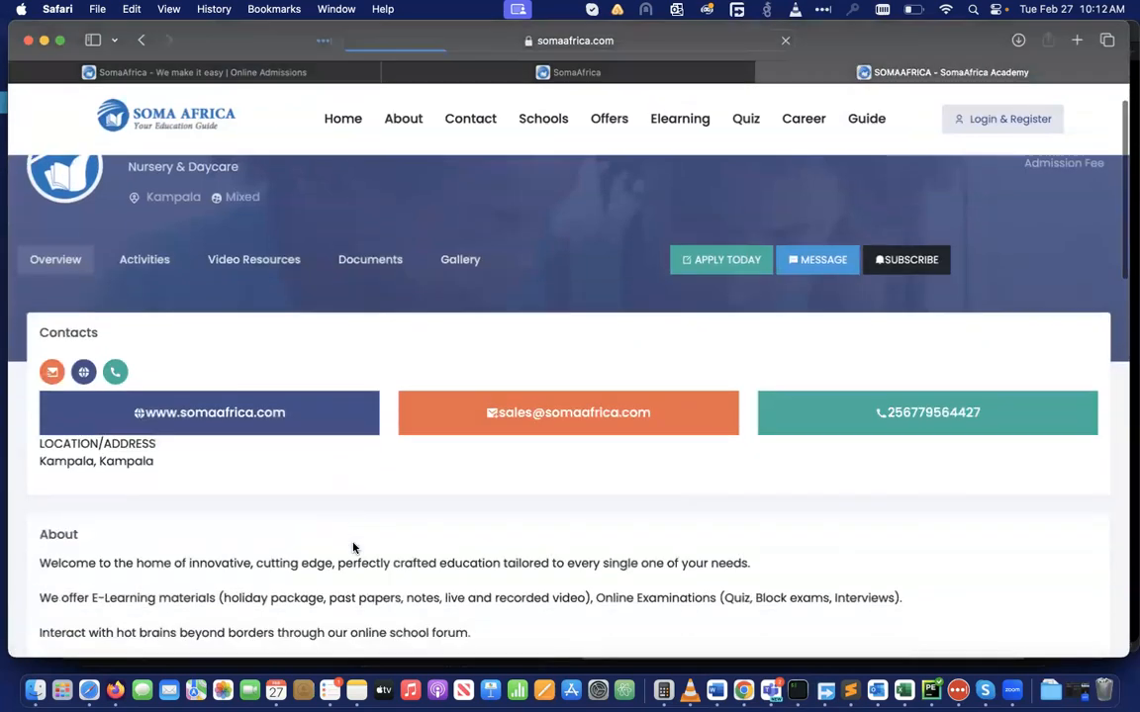
{"action": "scroll", "coordinate": [354, 547], "scroll_direction": "down", "scroll_amount": 4}
{"action": "scroll", "coordinate": [354, 547], "scroll_direction": "up", "scroll_amount": 5}
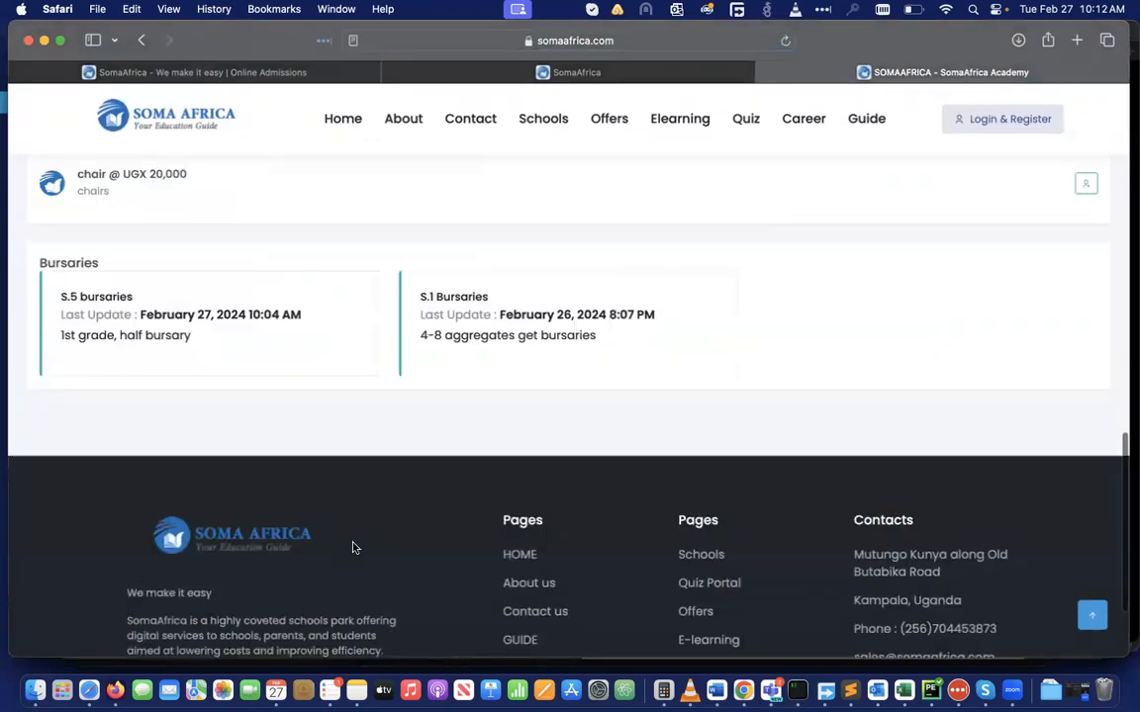
{"action": "scroll", "coordinate": [354, 547], "scroll_direction": "up", "scroll_amount": 4}
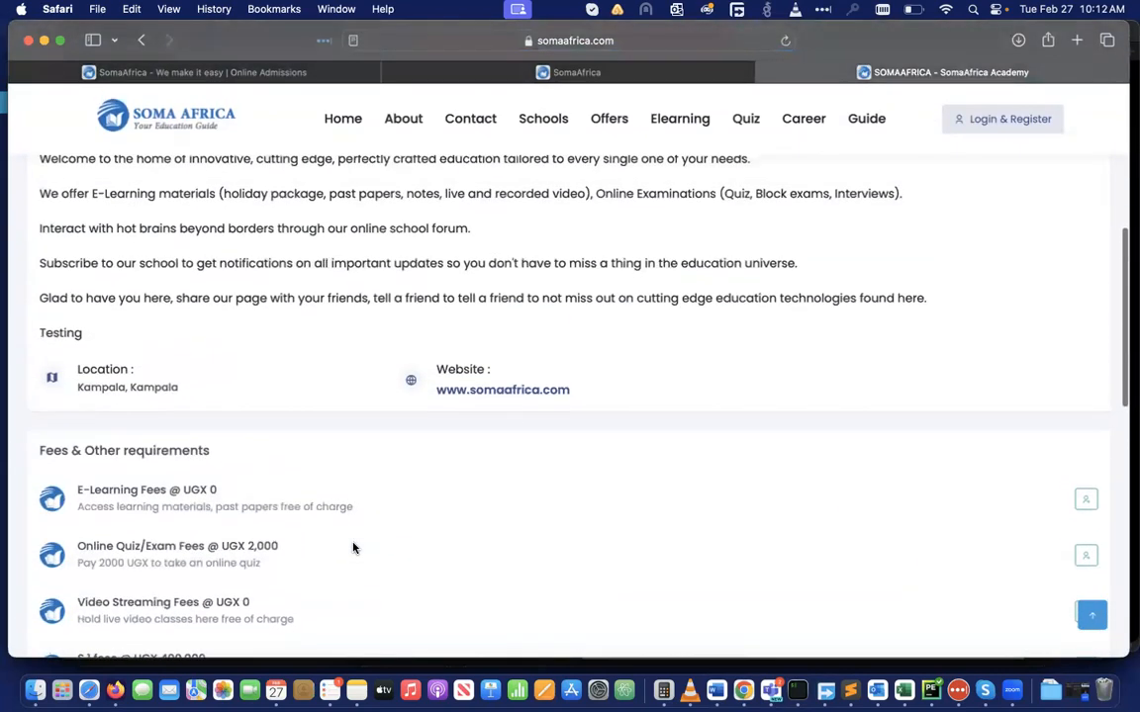
{"action": "left_click", "coordinate": [188, 72]}
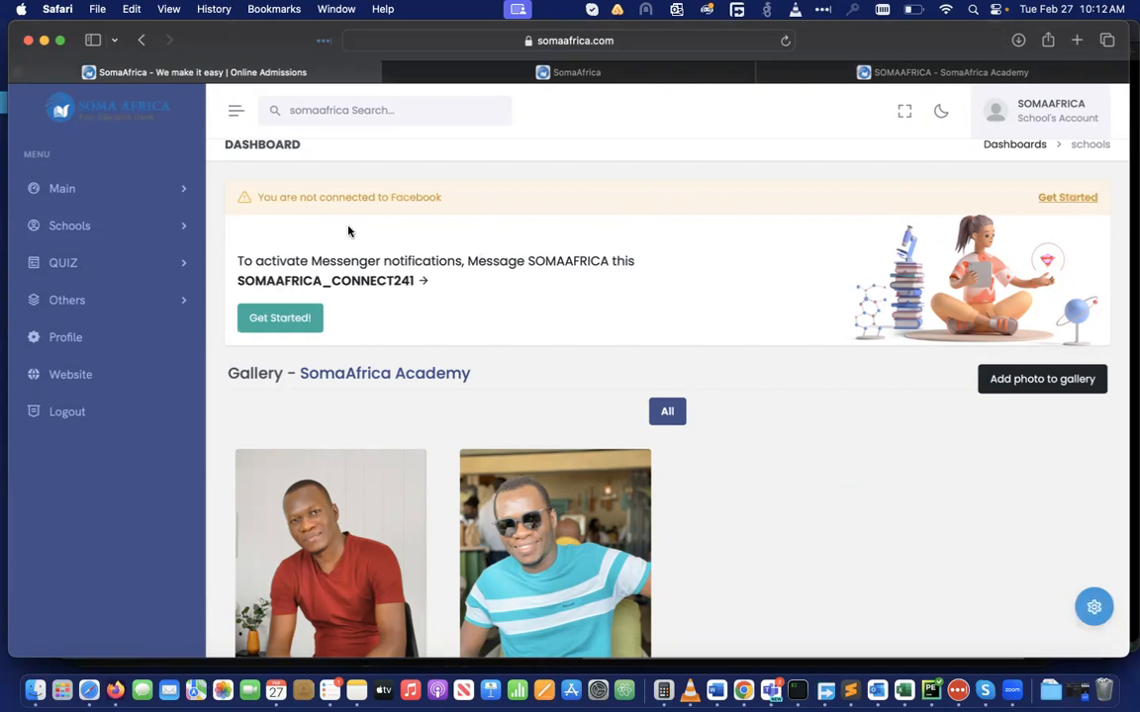
Open the invoices list with the pending 600000 School Registration Fees invoice
{"action": "left_click", "coordinate": [179, 190]}
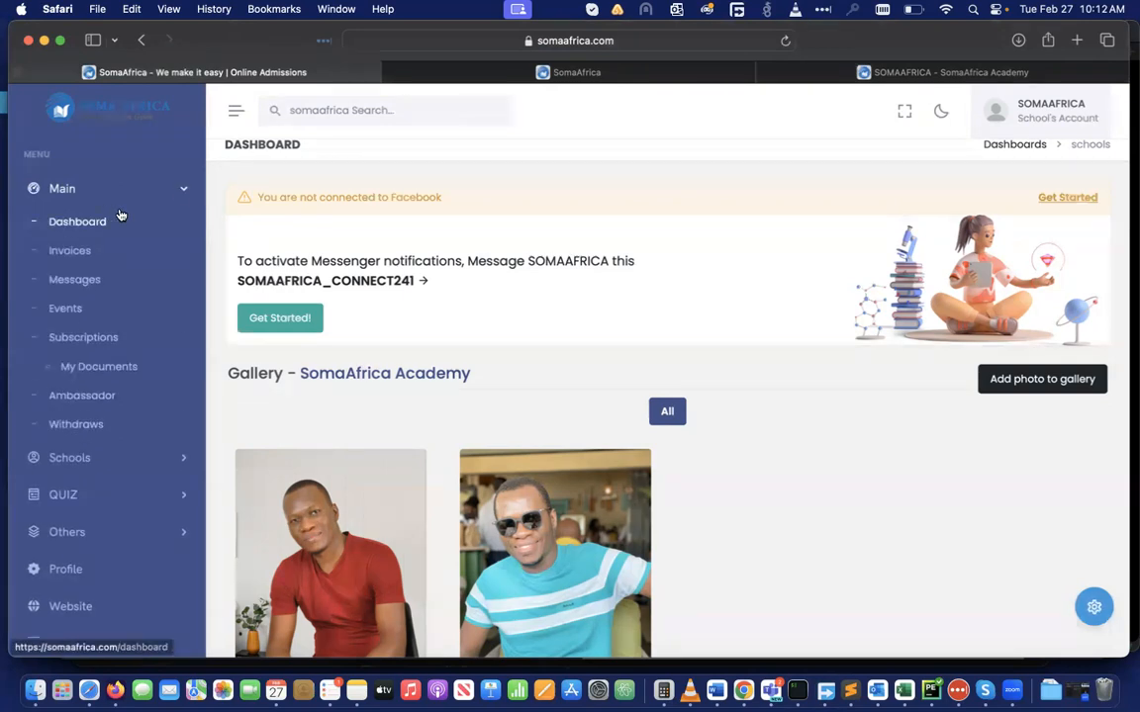
{"action": "left_click", "coordinate": [60, 252]}
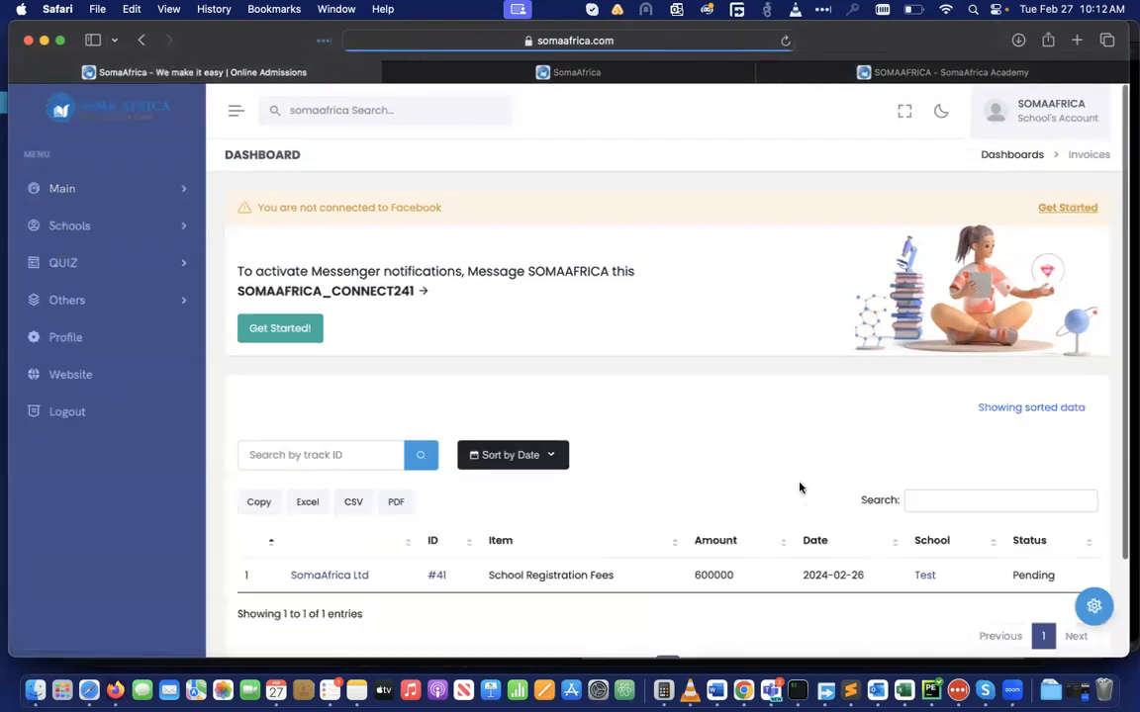
{"action": "scroll", "coordinate": [798, 484], "scroll_direction": "down", "scroll_amount": 3}
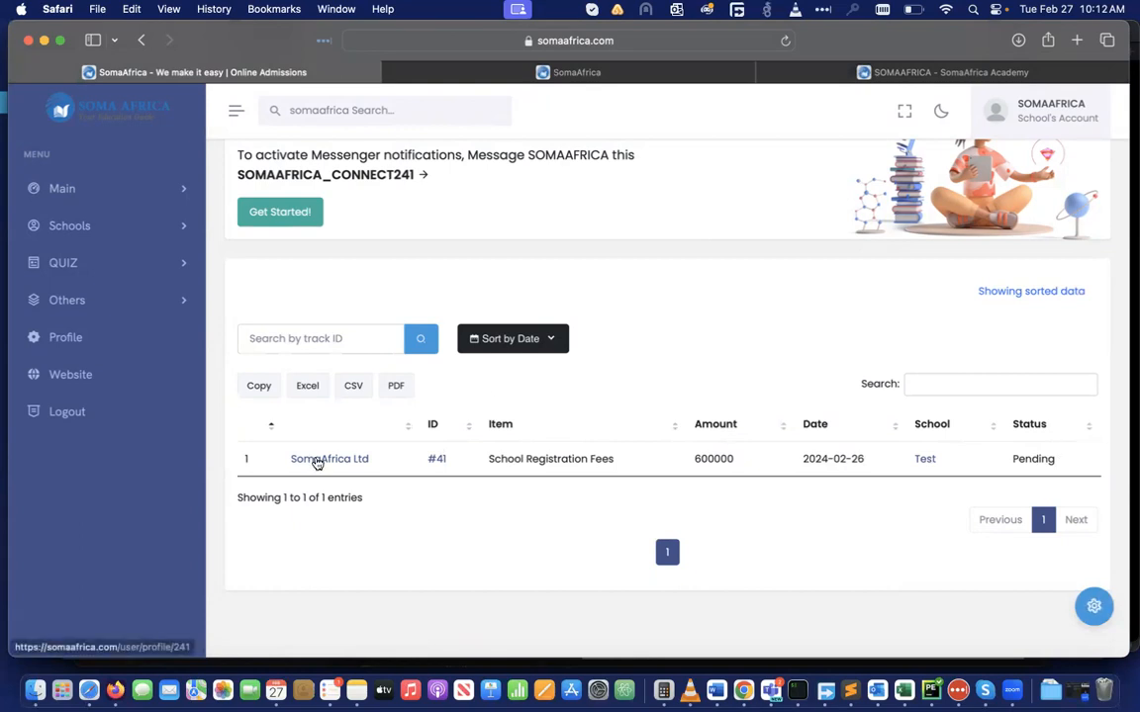
Look over the SomaAfrica Ltd account profile, then return to the invoices list
{"action": "left_click", "coordinate": [317, 461]}
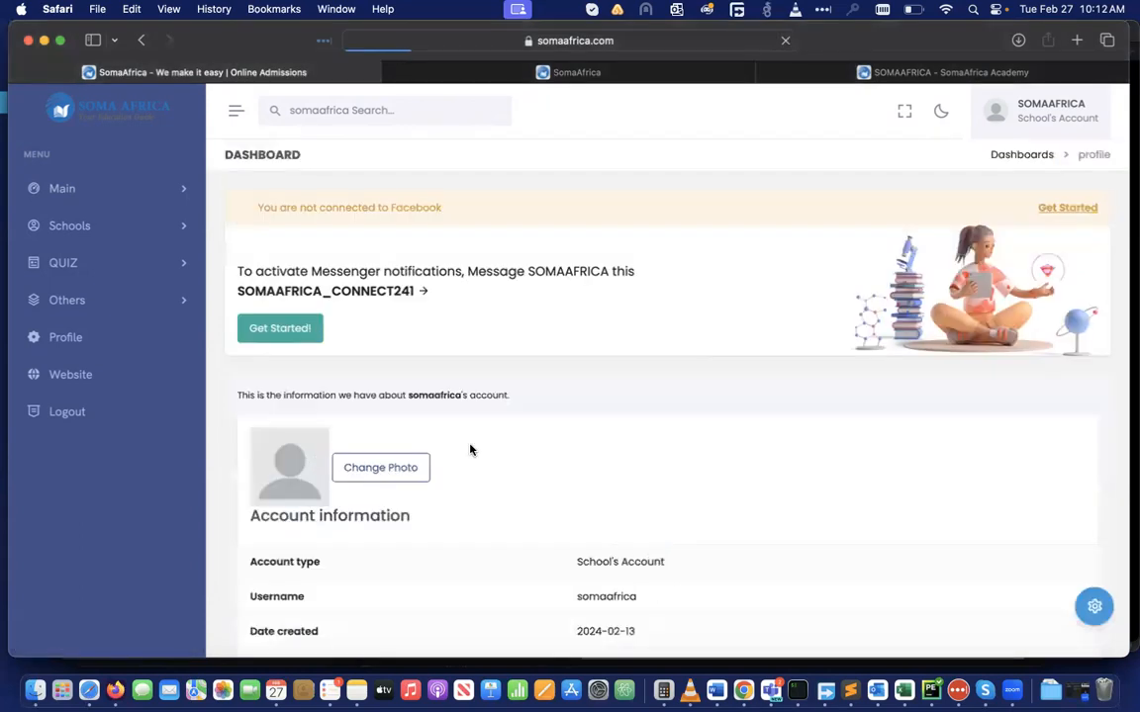
{"action": "scroll", "coordinate": [759, 503], "scroll_direction": "down", "scroll_amount": 2}
{"action": "scroll", "coordinate": [759, 502], "scroll_direction": "down", "scroll_amount": 10}
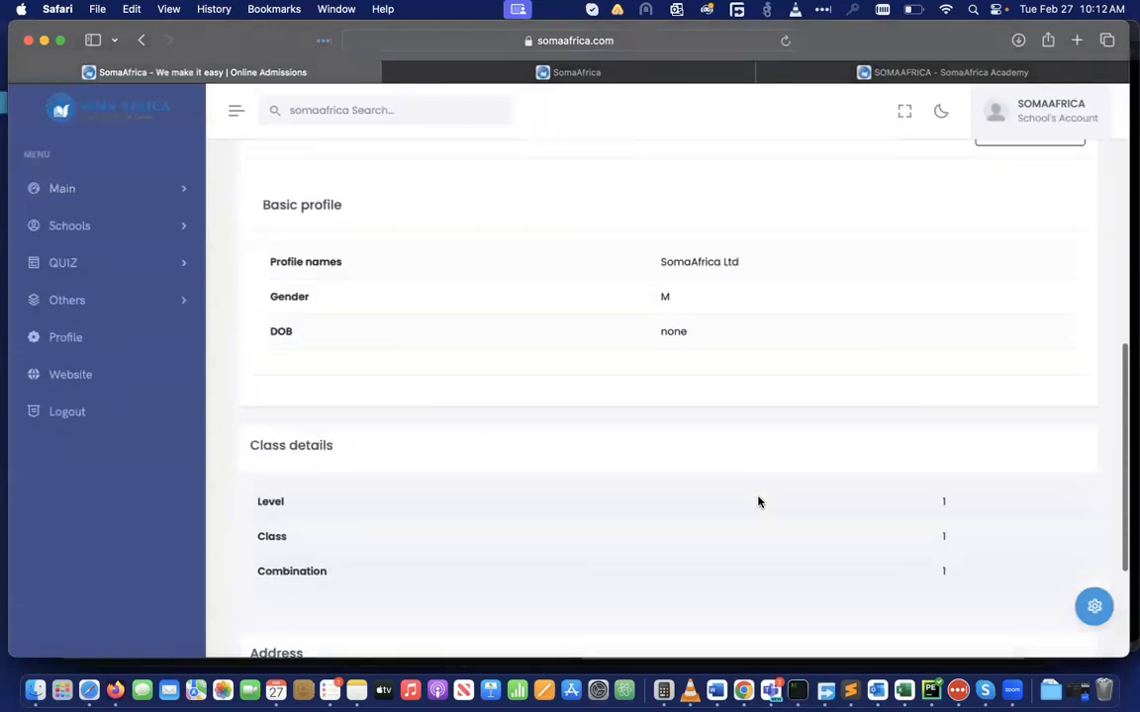
{"action": "scroll", "coordinate": [759, 502], "scroll_direction": "up", "scroll_amount": 10}
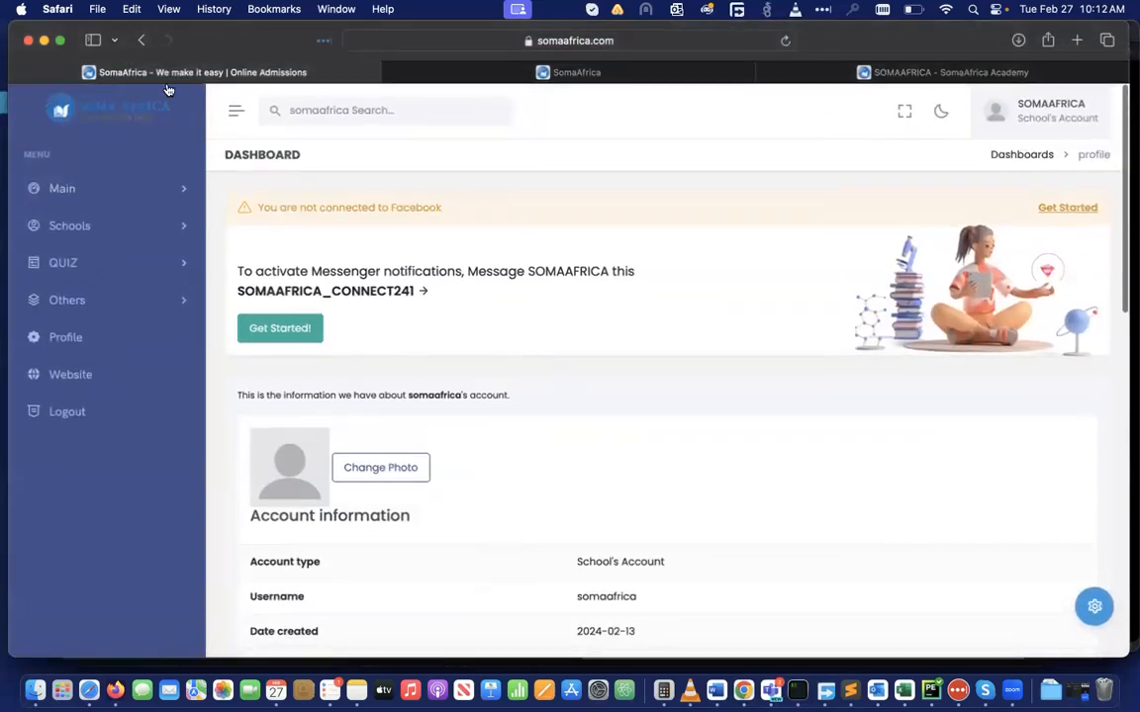
{"action": "left_click", "coordinate": [140, 40]}
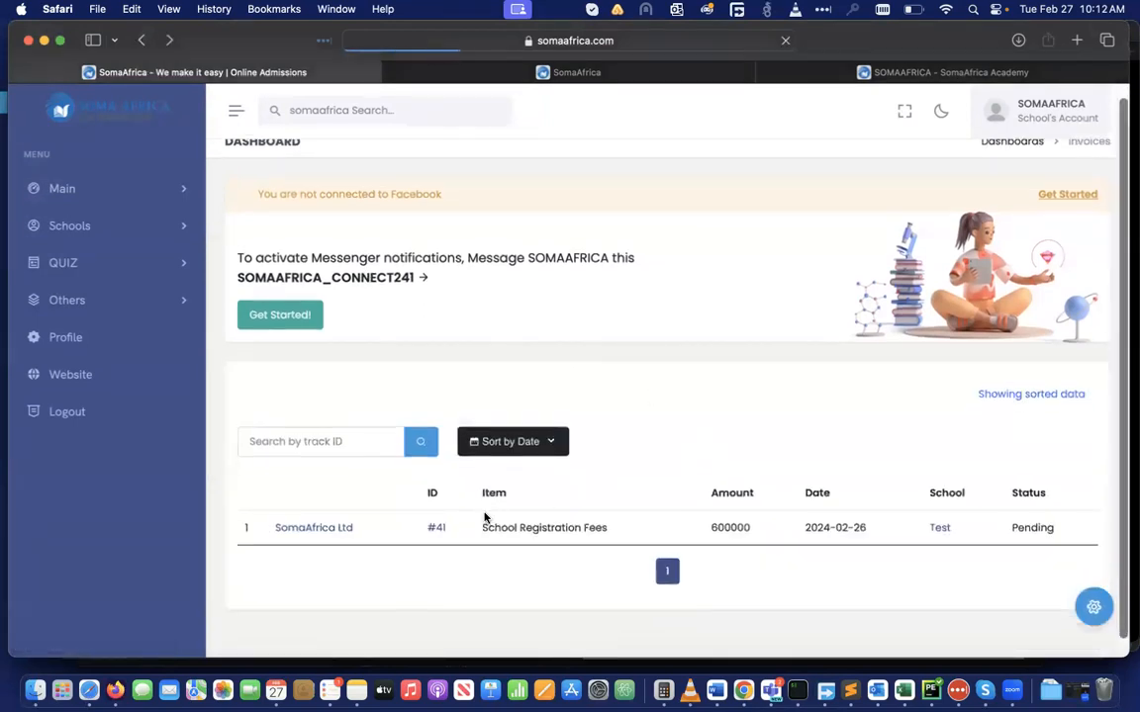
{"action": "scroll", "coordinate": [819, 540], "scroll_direction": "down", "scroll_amount": 2}
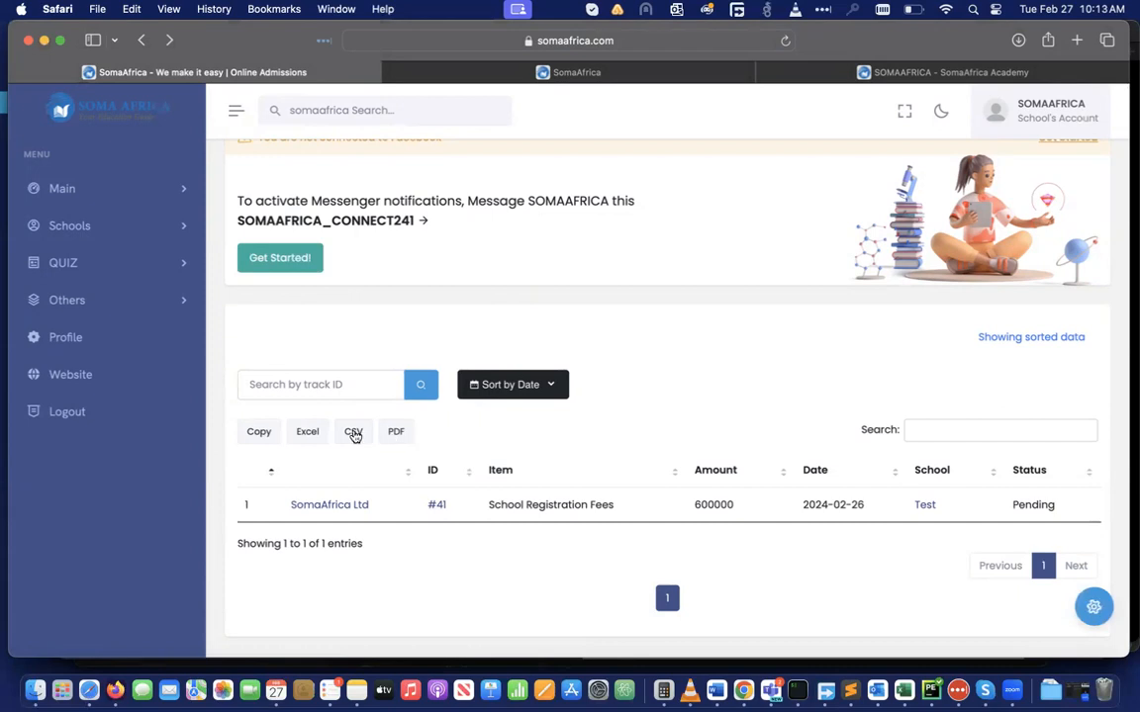
Export invoices to CSV and check 'Online Admissions-3.csv' from Downloads in Numbers, then close it
{"action": "left_click", "coordinate": [353, 435]}
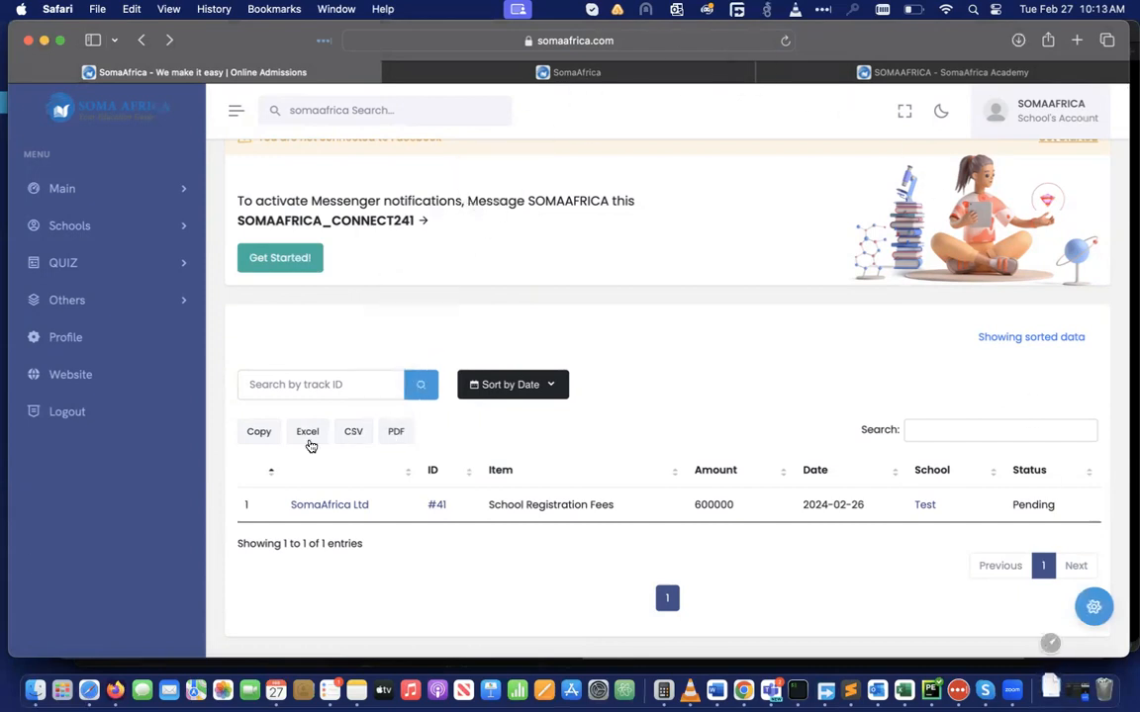
{"action": "left_click", "coordinate": [28, 628]}
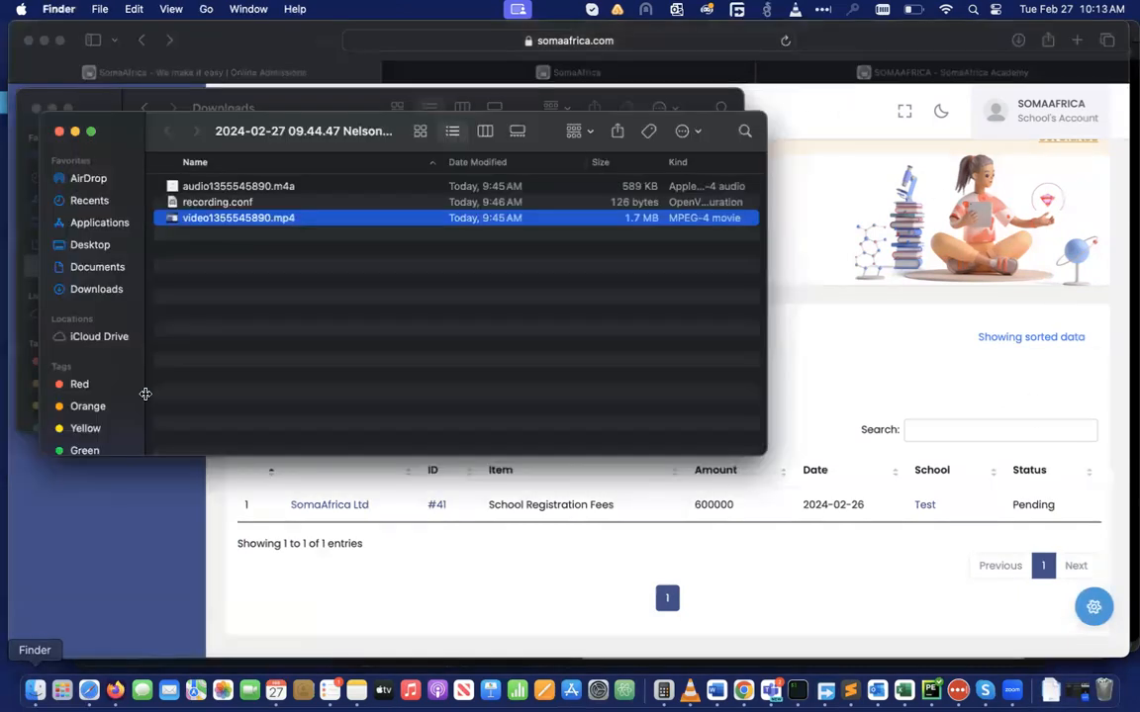
{"action": "left_click", "coordinate": [92, 289]}
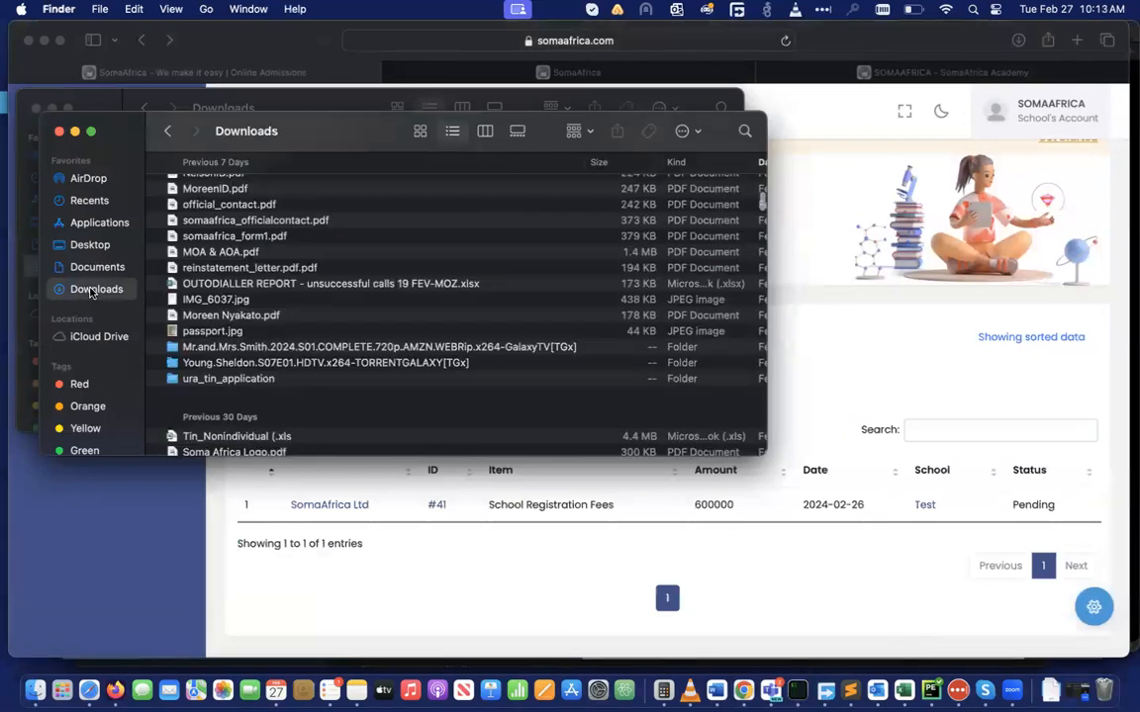
{"action": "scroll", "coordinate": [310, 263], "scroll_direction": "up", "scroll_amount": 10}
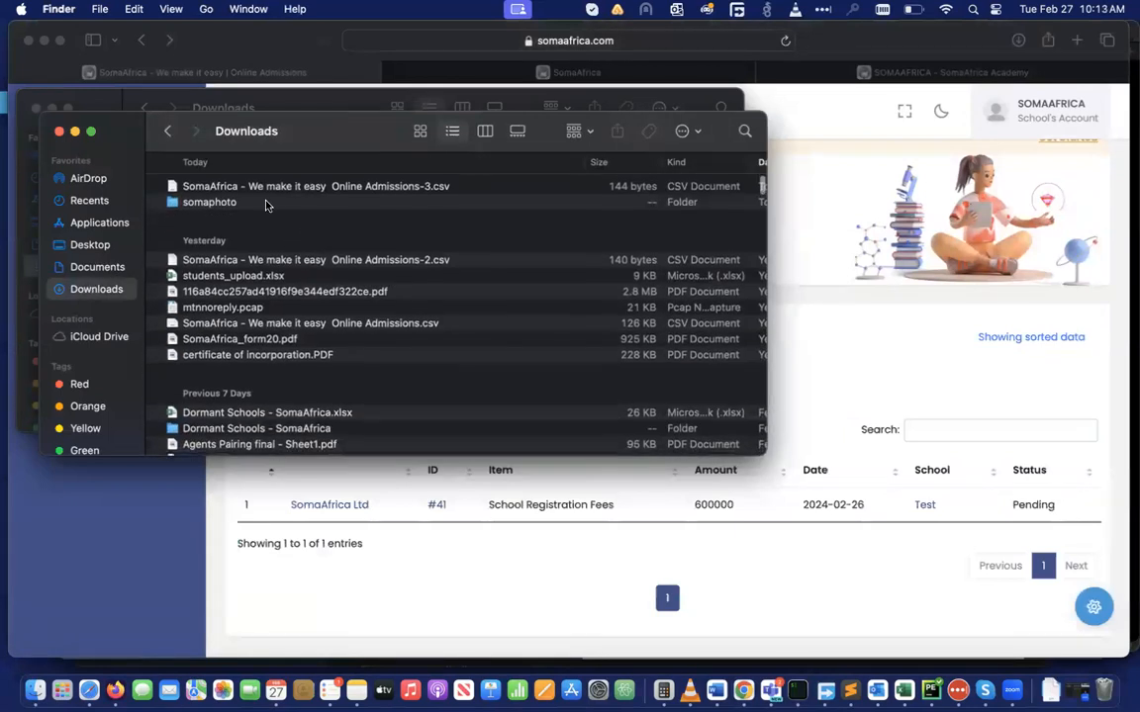
{"action": "left_click", "coordinate": [260, 187]}
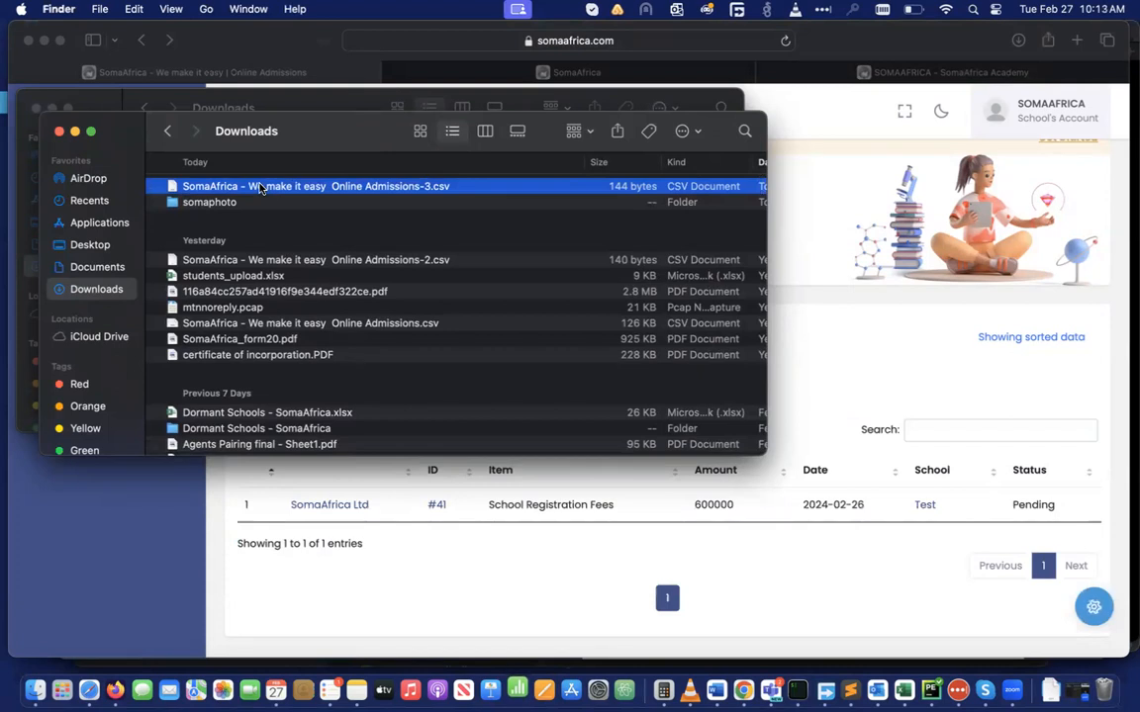
{"action": "double_click", "coordinate": [260, 188]}
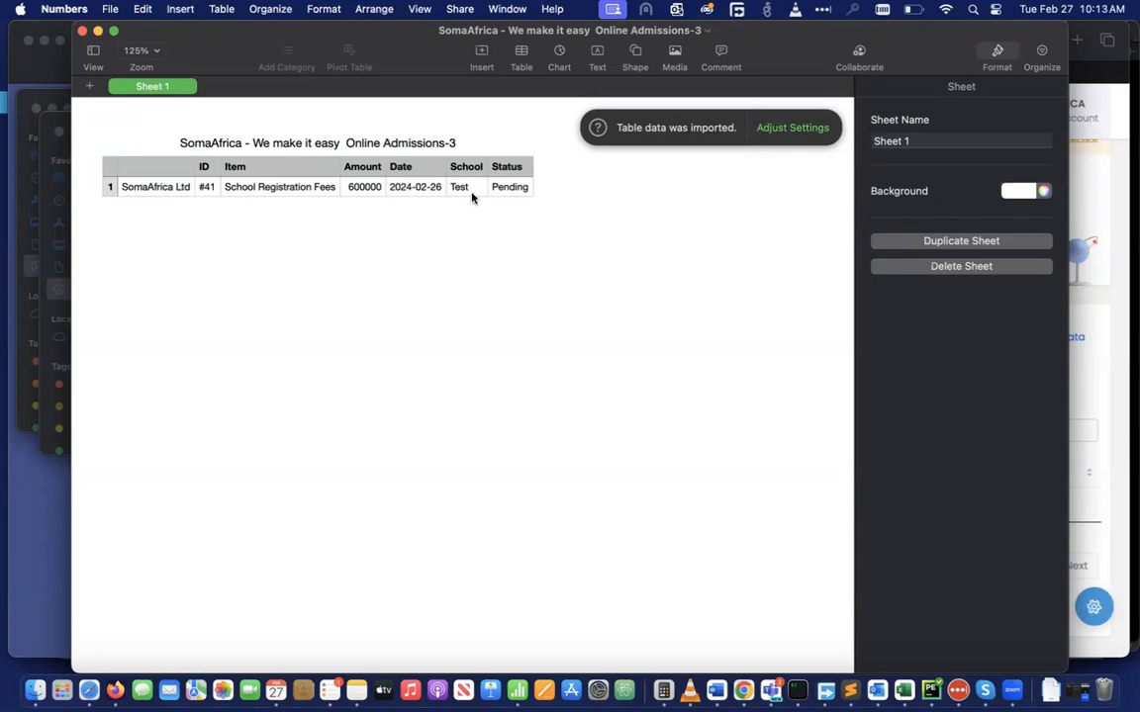
{"action": "left_click", "coordinate": [83, 32]}
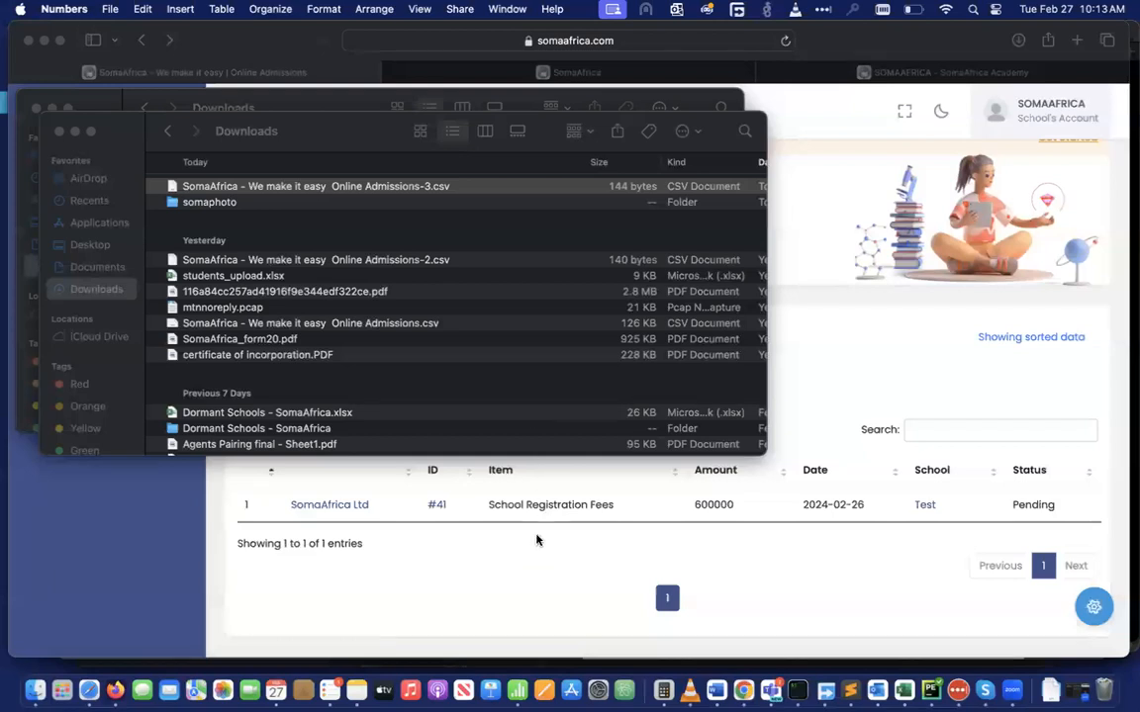
{"action": "left_click", "coordinate": [534, 573]}
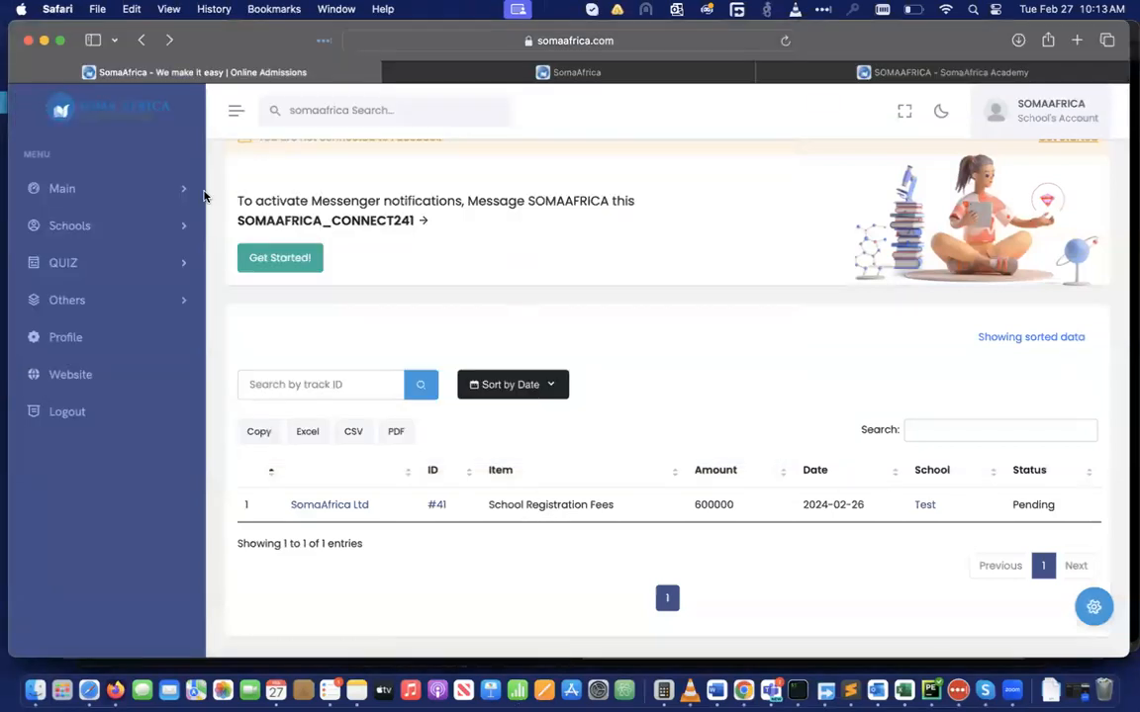
Glance at the public school profile, then open the dashboard's Events page
{"action": "left_click", "coordinate": [182, 190]}
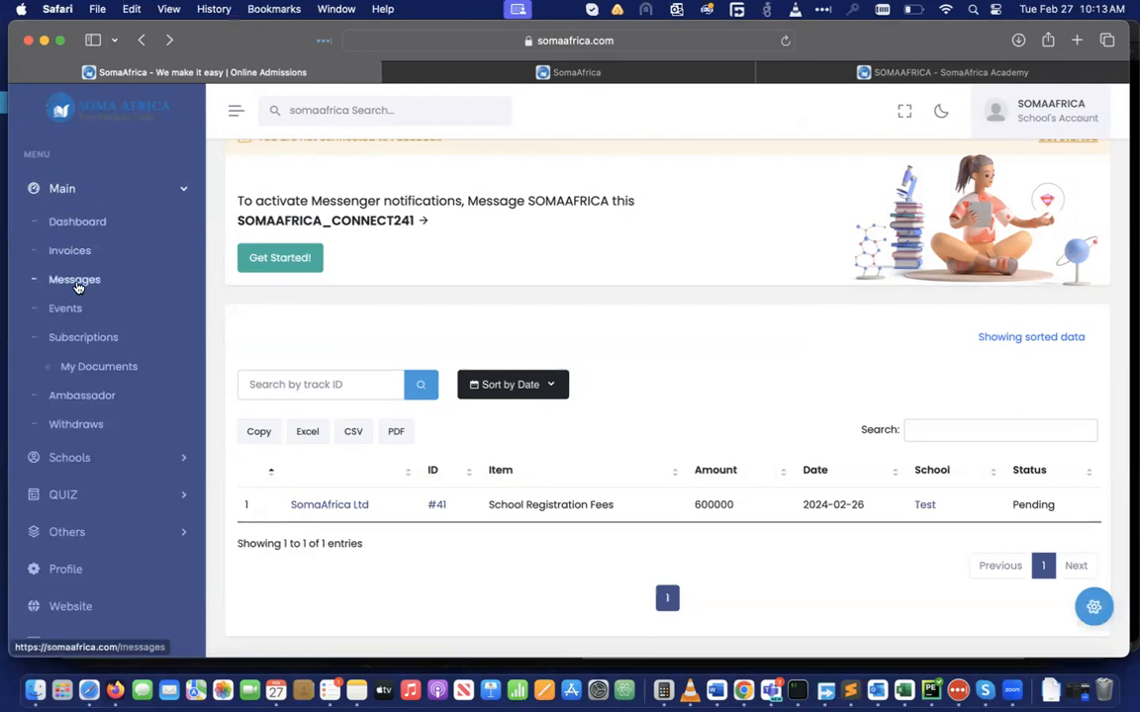
{"action": "left_click", "coordinate": [935, 72]}
{"action": "scroll", "coordinate": [799, 285], "scroll_direction": "up", "scroll_amount": 5}
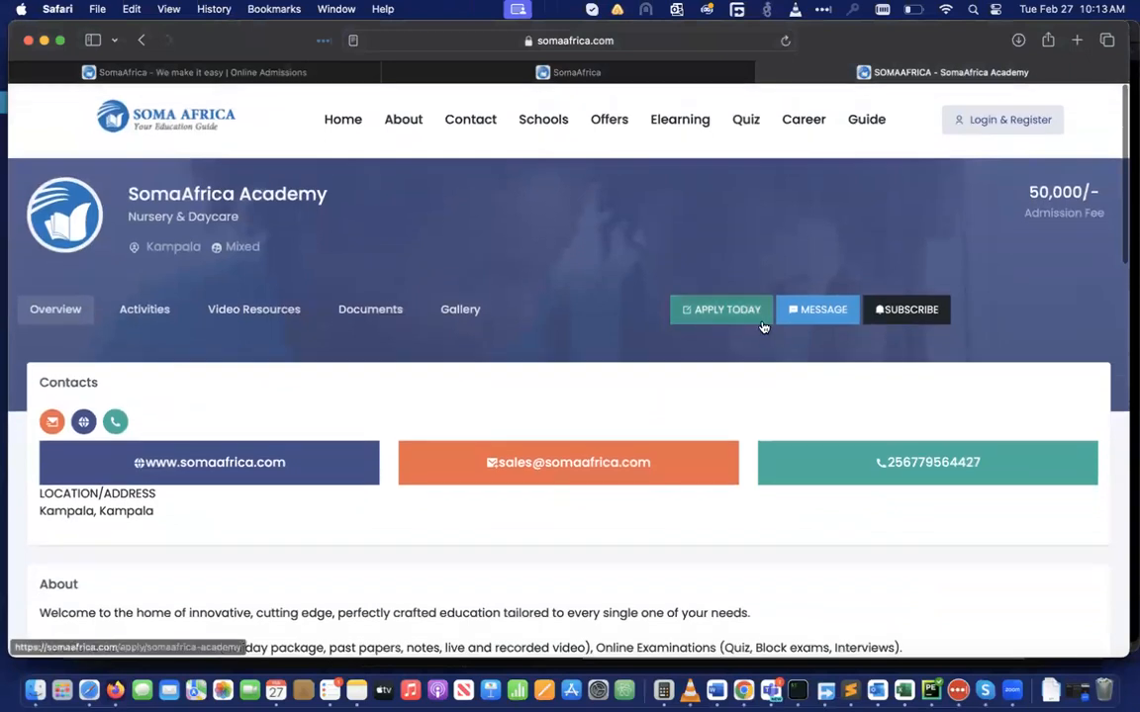
{"action": "left_click", "coordinate": [198, 72]}
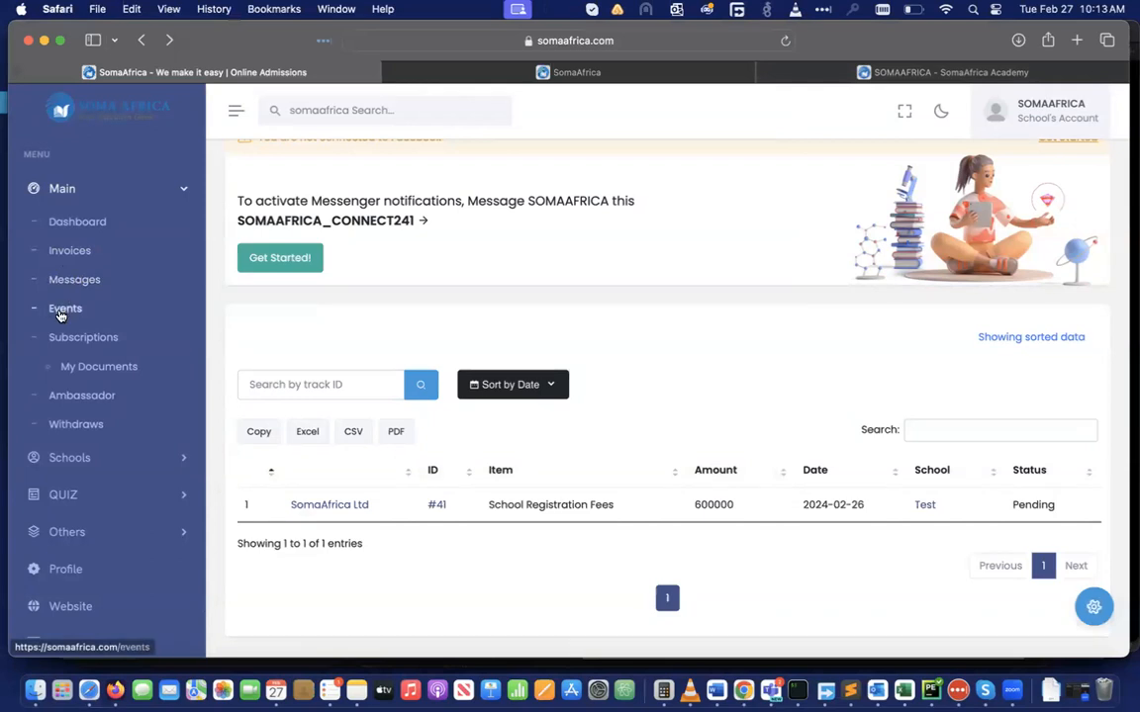
{"action": "left_click", "coordinate": [63, 310]}
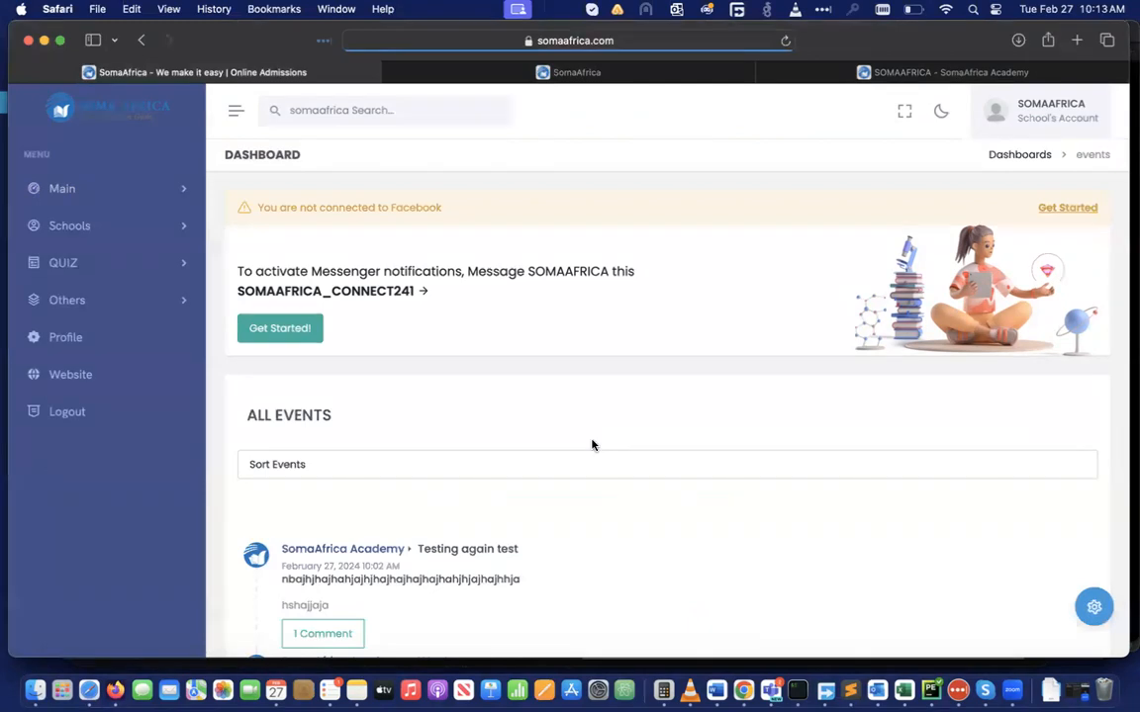
{"action": "scroll", "coordinate": [521, 473], "scroll_direction": "down", "scroll_amount": 3}
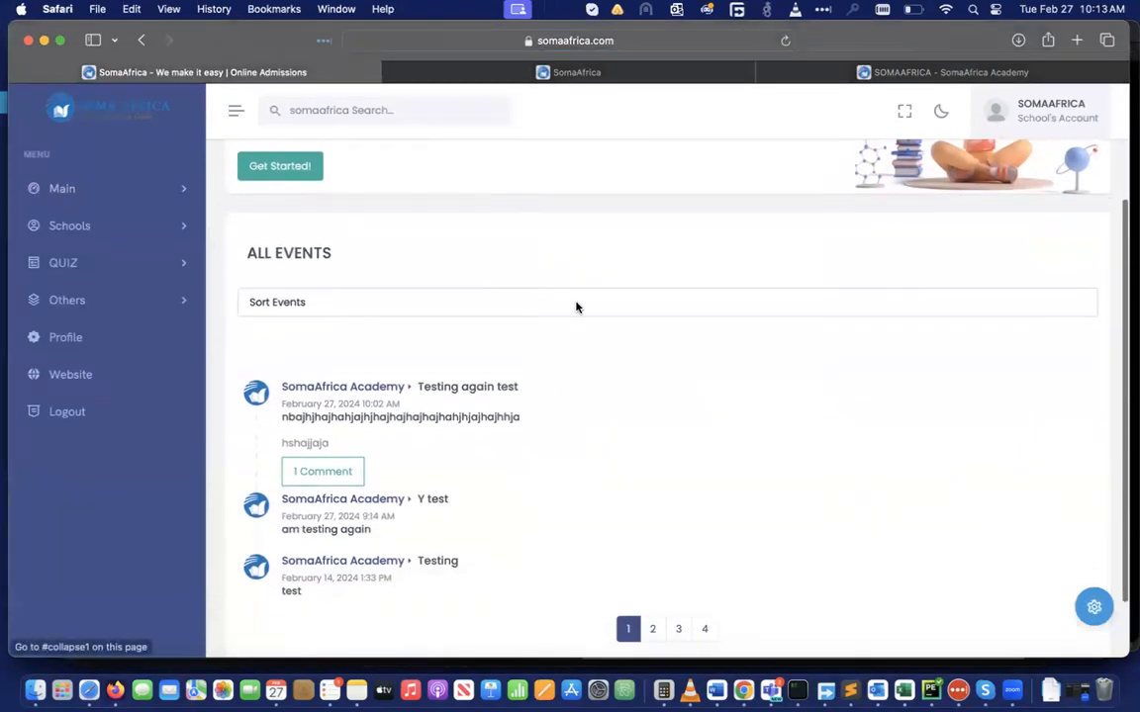
Sort the events list to My schools
{"action": "left_click", "coordinate": [520, 306]}
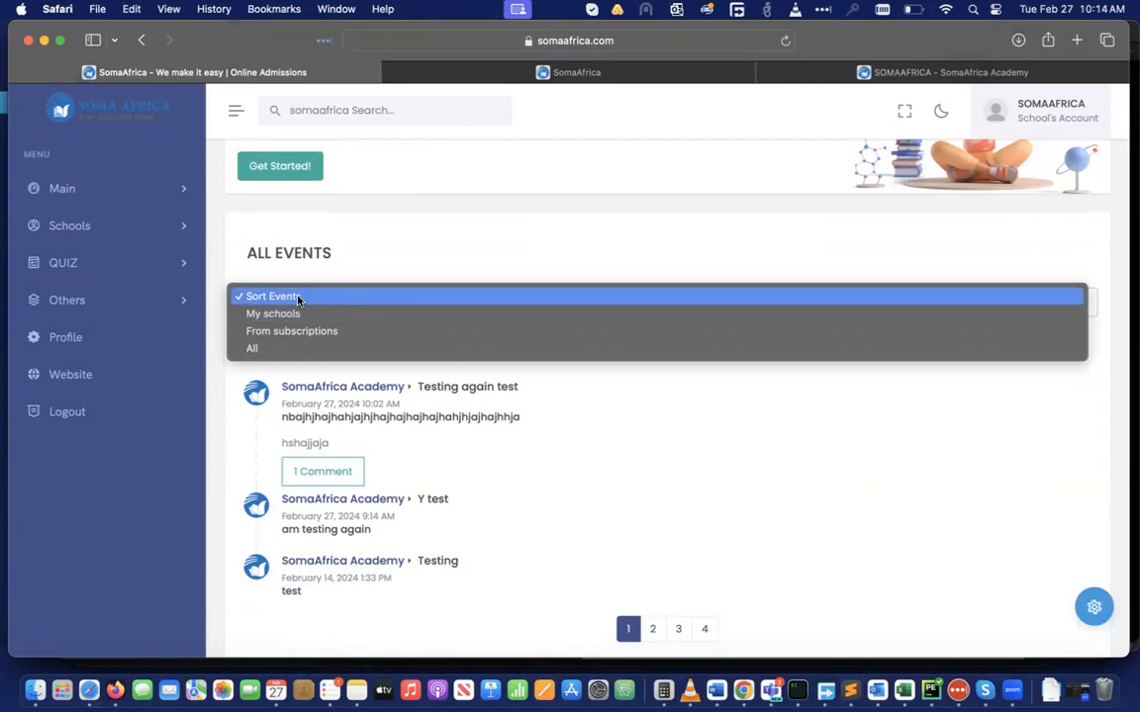
{"action": "left_click", "coordinate": [286, 319]}
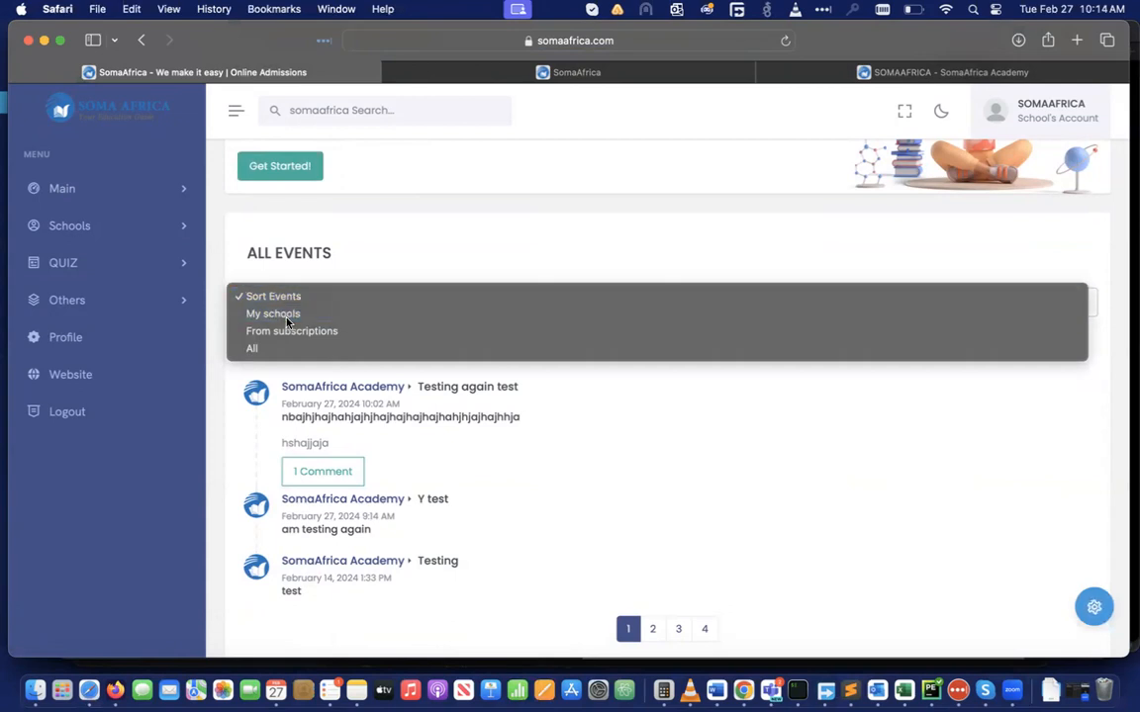
{"action": "scroll", "coordinate": [483, 369], "scroll_direction": "down", "scroll_amount": 5}
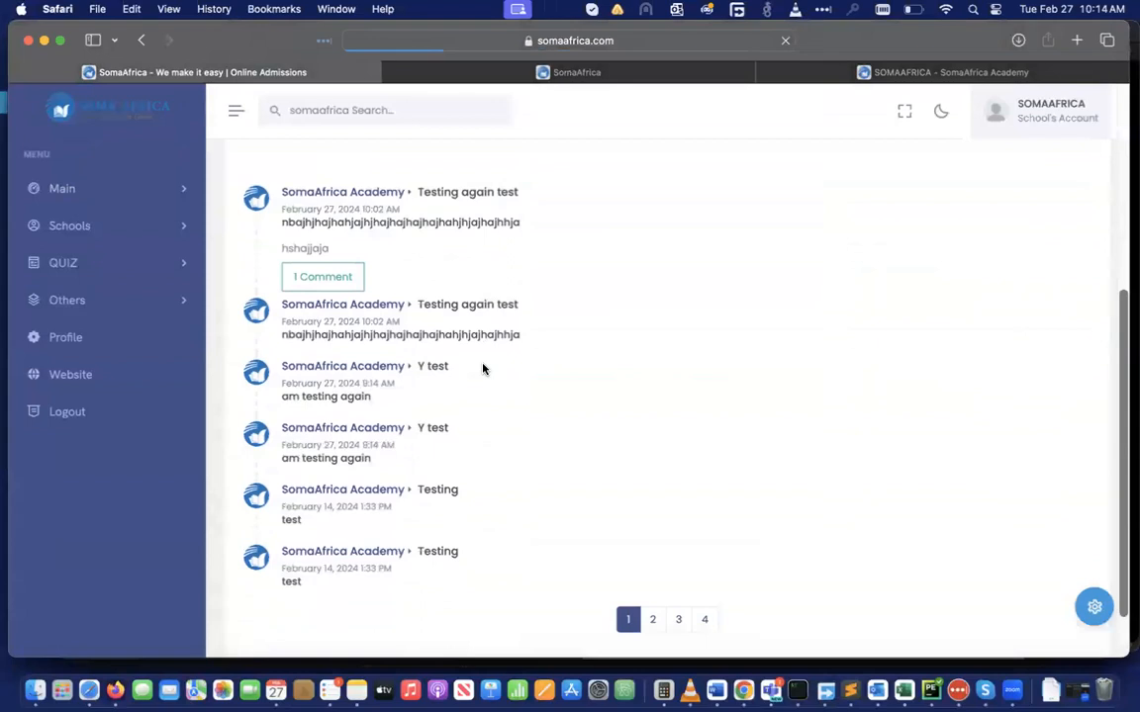
{"action": "scroll", "coordinate": [483, 370], "scroll_direction": "up", "scroll_amount": 2}
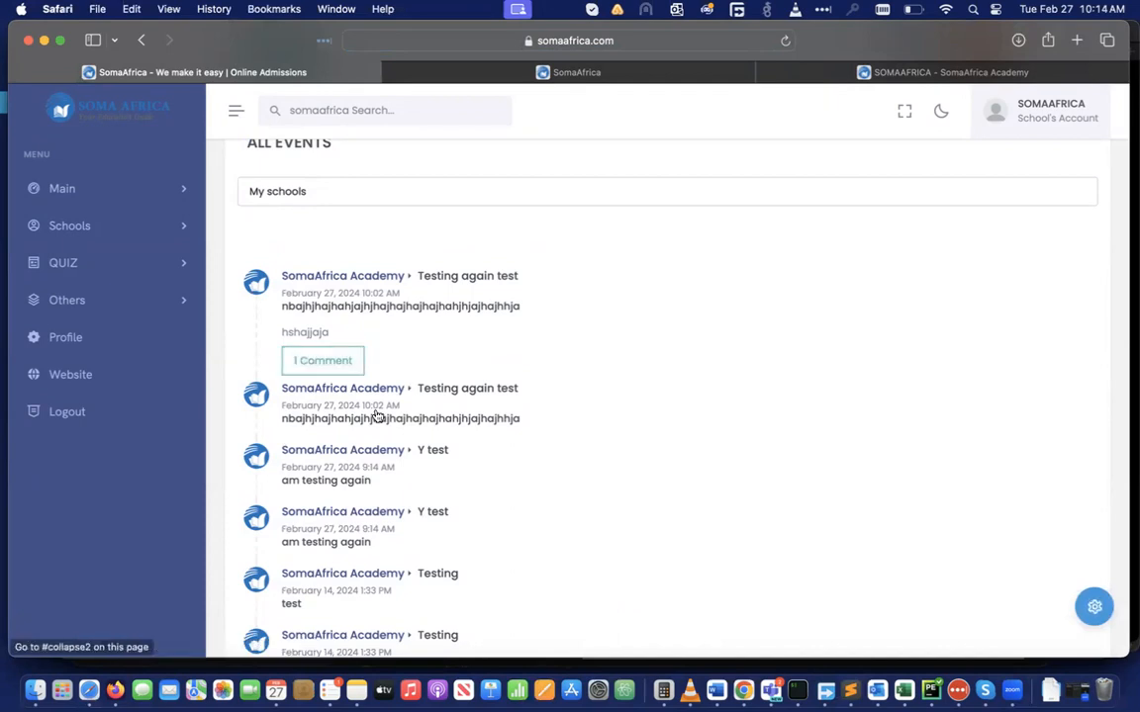
{"action": "scroll", "coordinate": [492, 333], "scroll_direction": "up", "scroll_amount": 2}
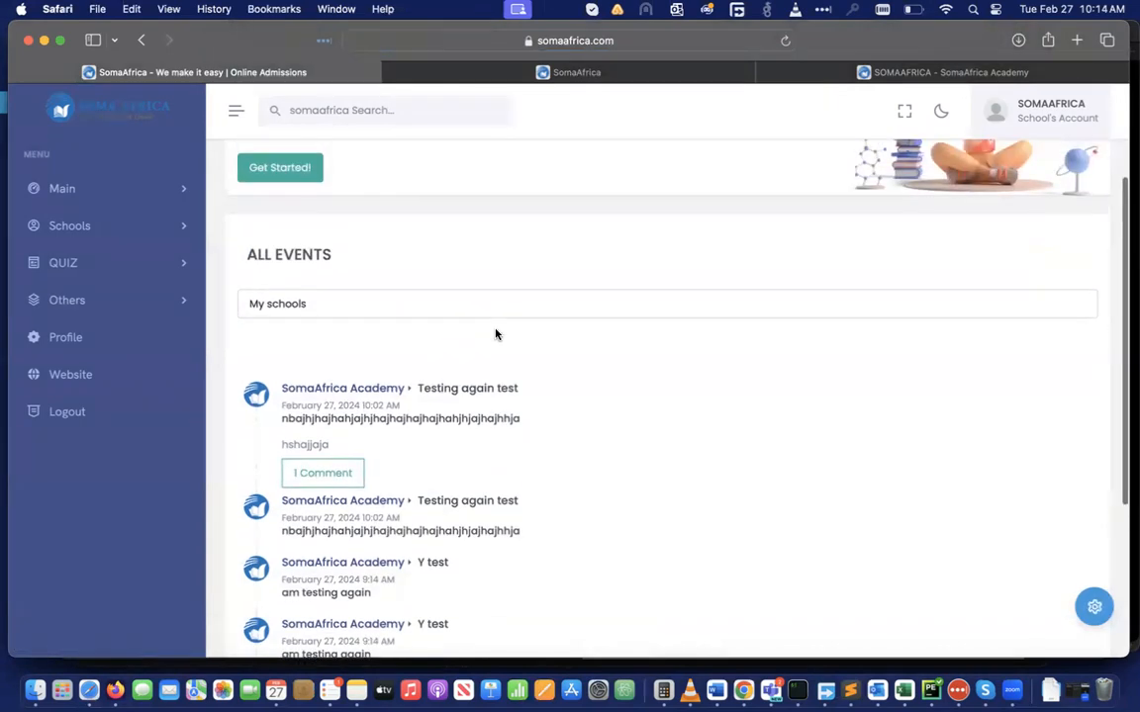
Switch the sort to From subscriptions, showing Testing again test, Y test and Testing
{"action": "left_click", "coordinate": [432, 305]}
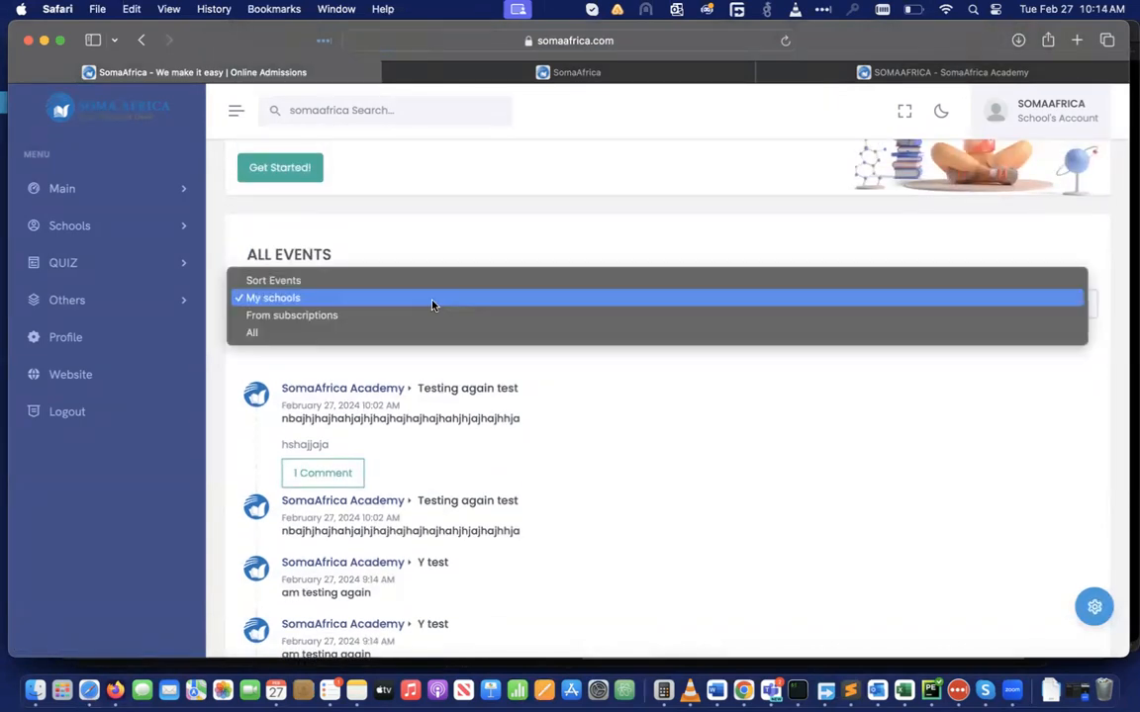
{"action": "left_click", "coordinate": [327, 322]}
{"action": "scroll", "coordinate": [432, 481], "scroll_direction": "down", "scroll_amount": 5}
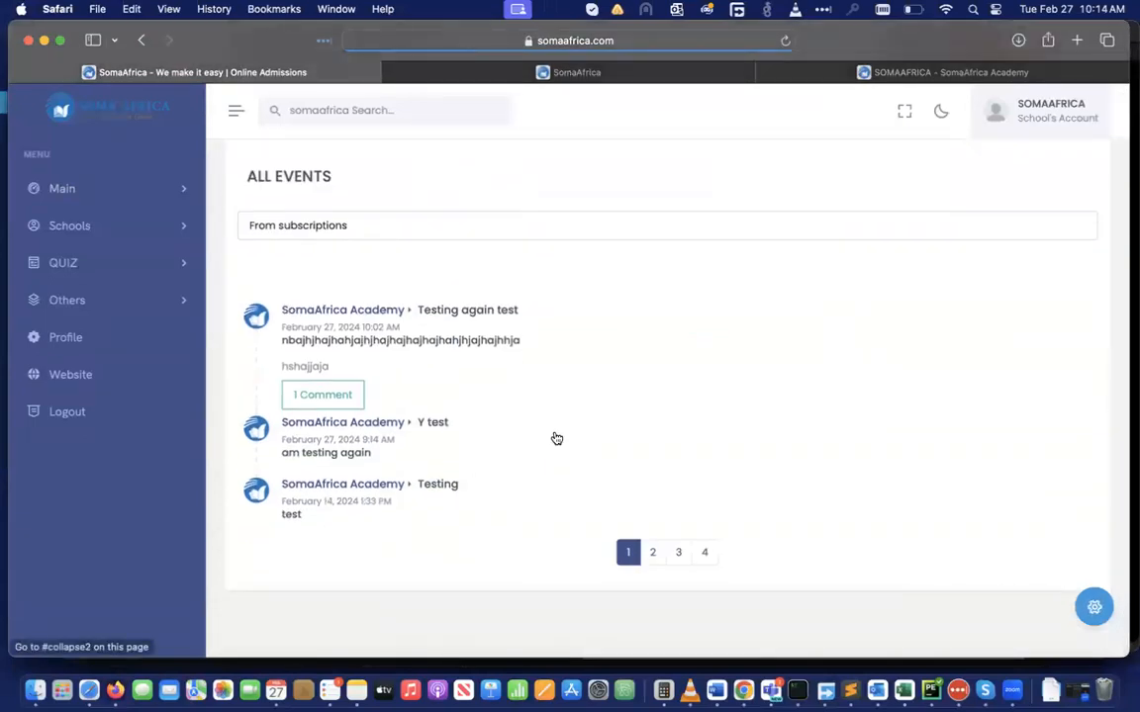
{"action": "left_click", "coordinate": [376, 231]}
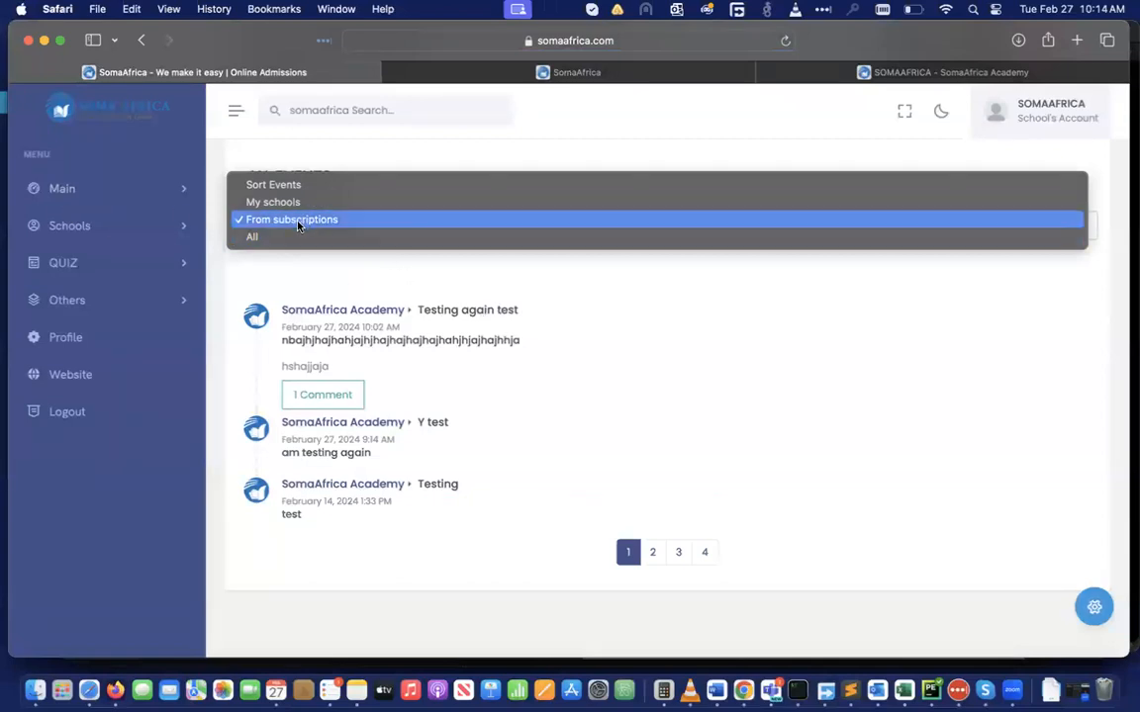
{"action": "left_click", "coordinate": [610, 331]}
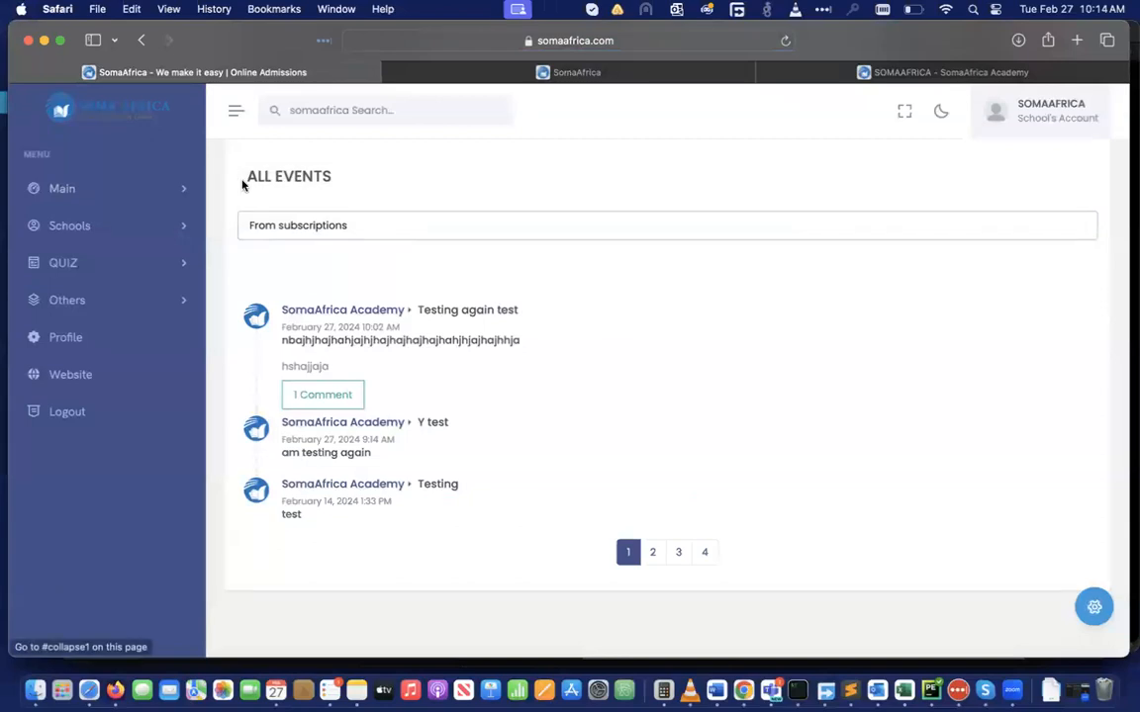
{"action": "left_click", "coordinate": [158, 187]}
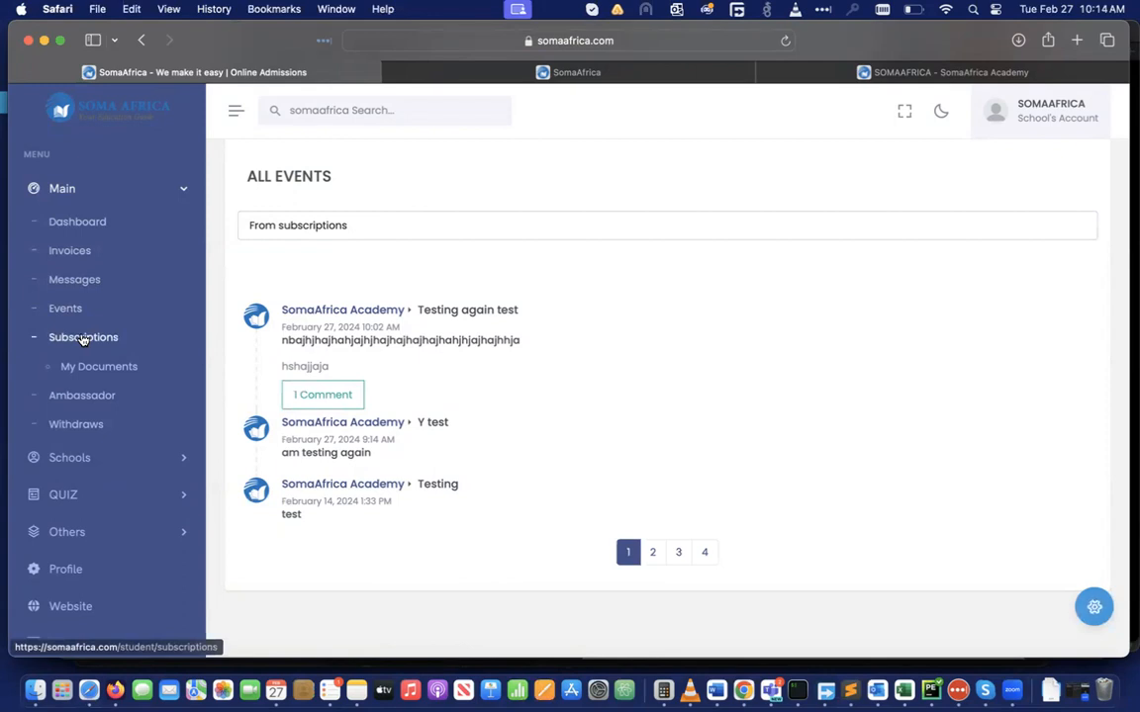
View Subscriptions listing SomaAfrica Academy (2024-02-27 to 2078-11-29), then go to My Documents
{"action": "left_click", "coordinate": [84, 338]}
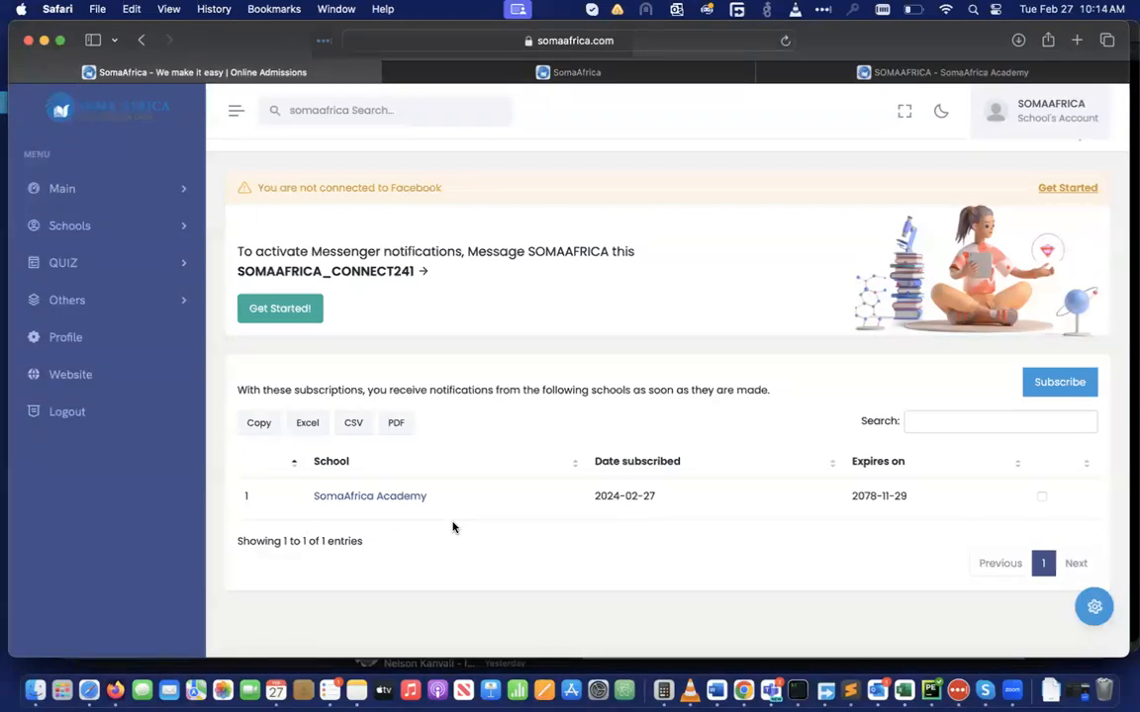
{"action": "left_click", "coordinate": [183, 193]}
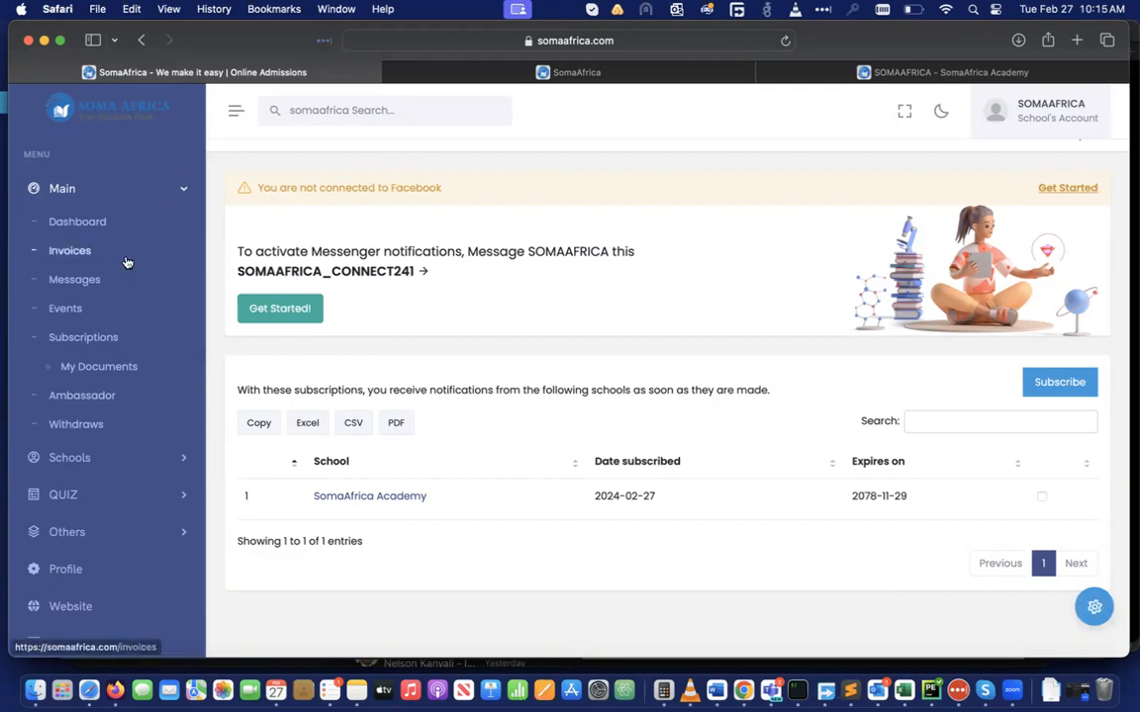
{"action": "left_click", "coordinate": [82, 372]}
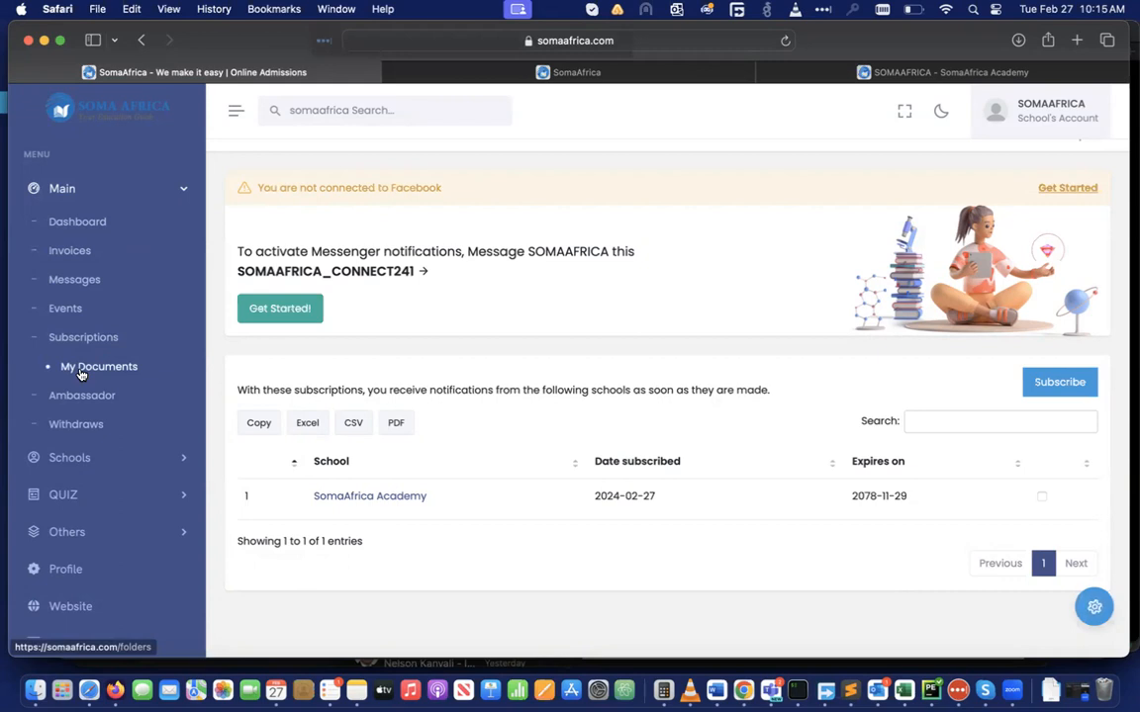
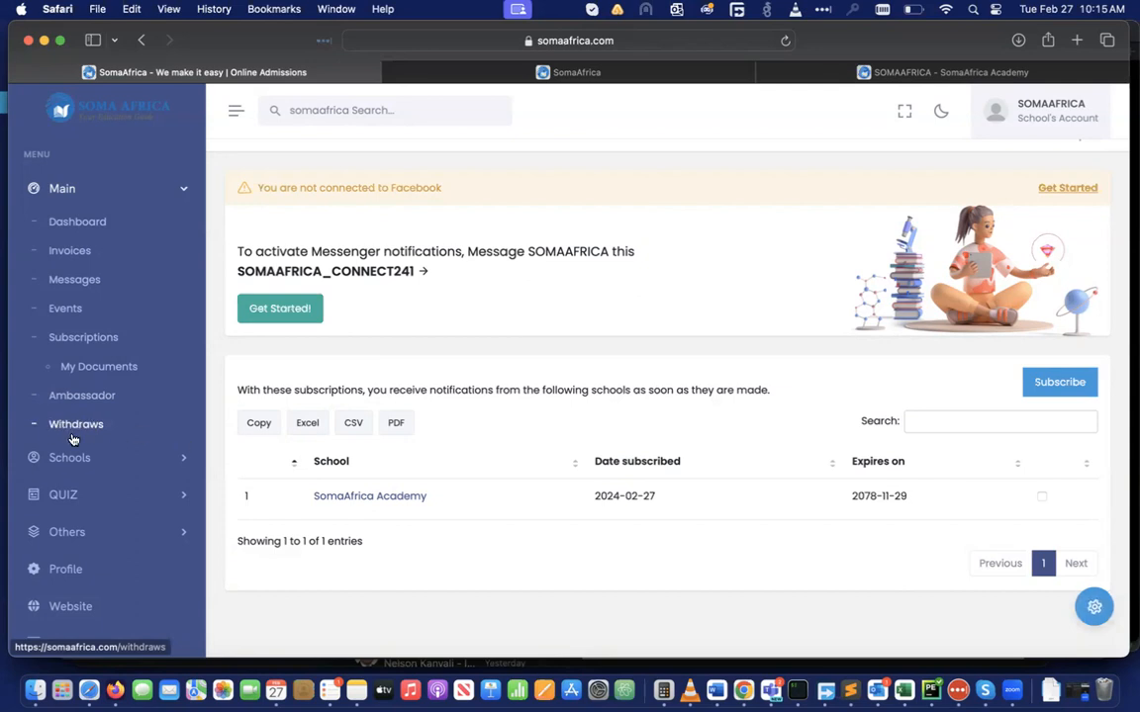
Sort the subscriptions table by school name, then open the All quiz list
{"action": "left_click", "coordinate": [571, 457]}
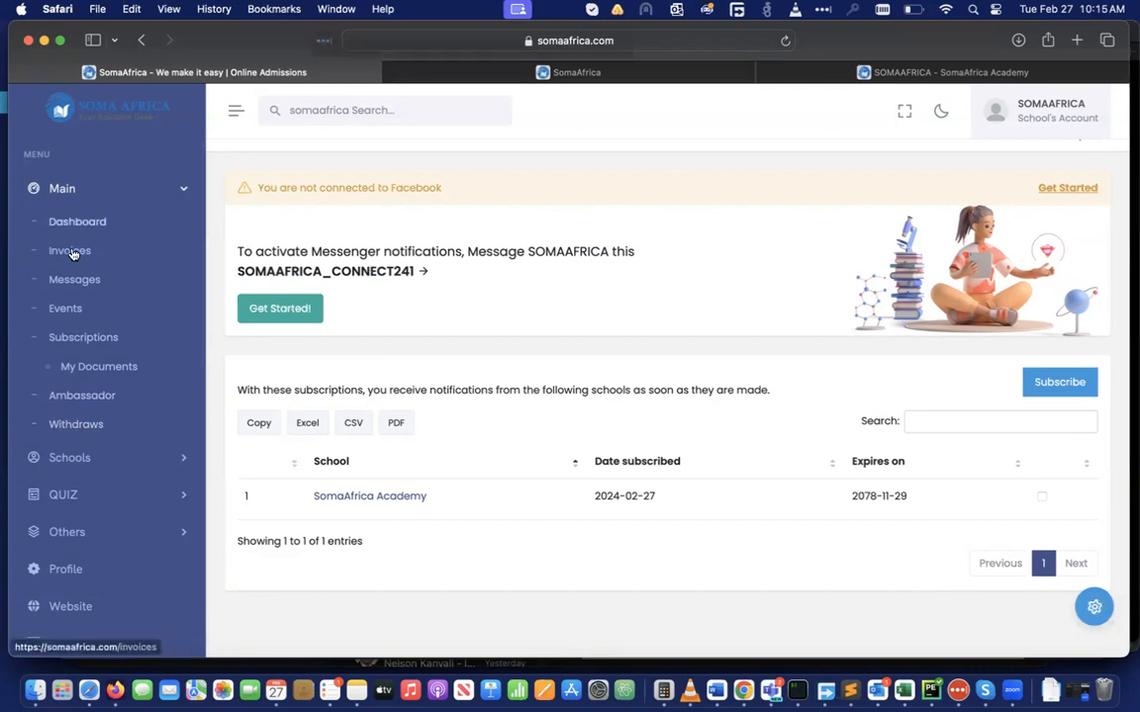
{"action": "scroll", "coordinate": [99, 396], "scroll_direction": "down", "scroll_amount": 1}
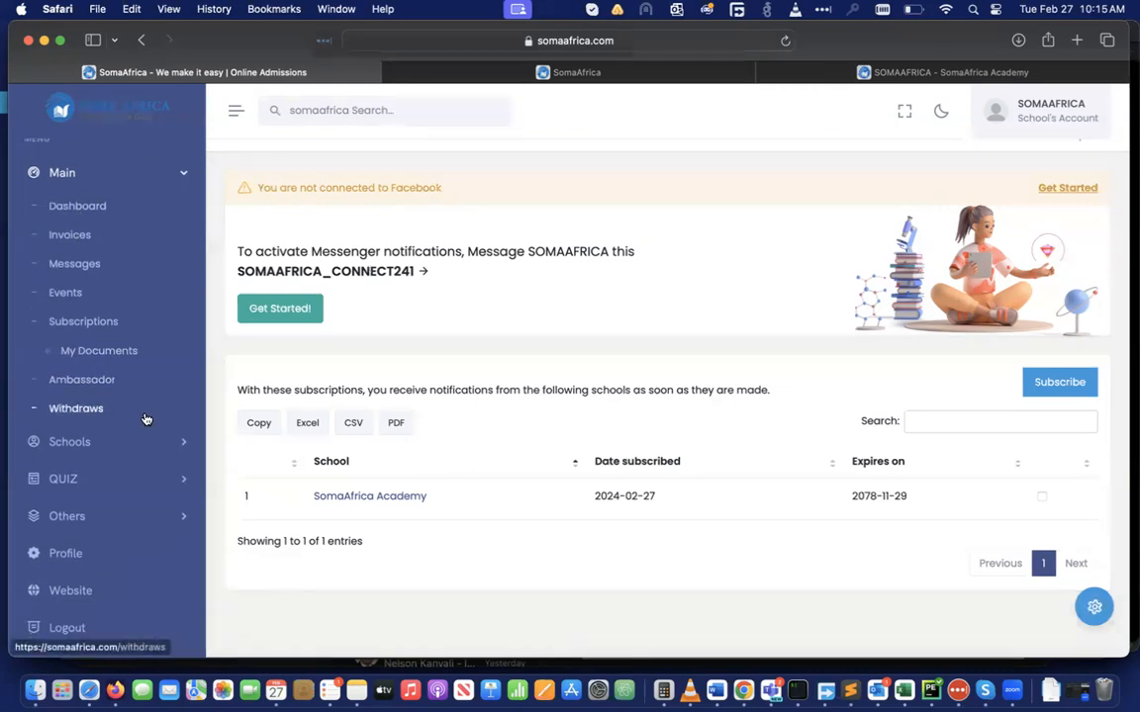
{"action": "left_click", "coordinate": [178, 440]}
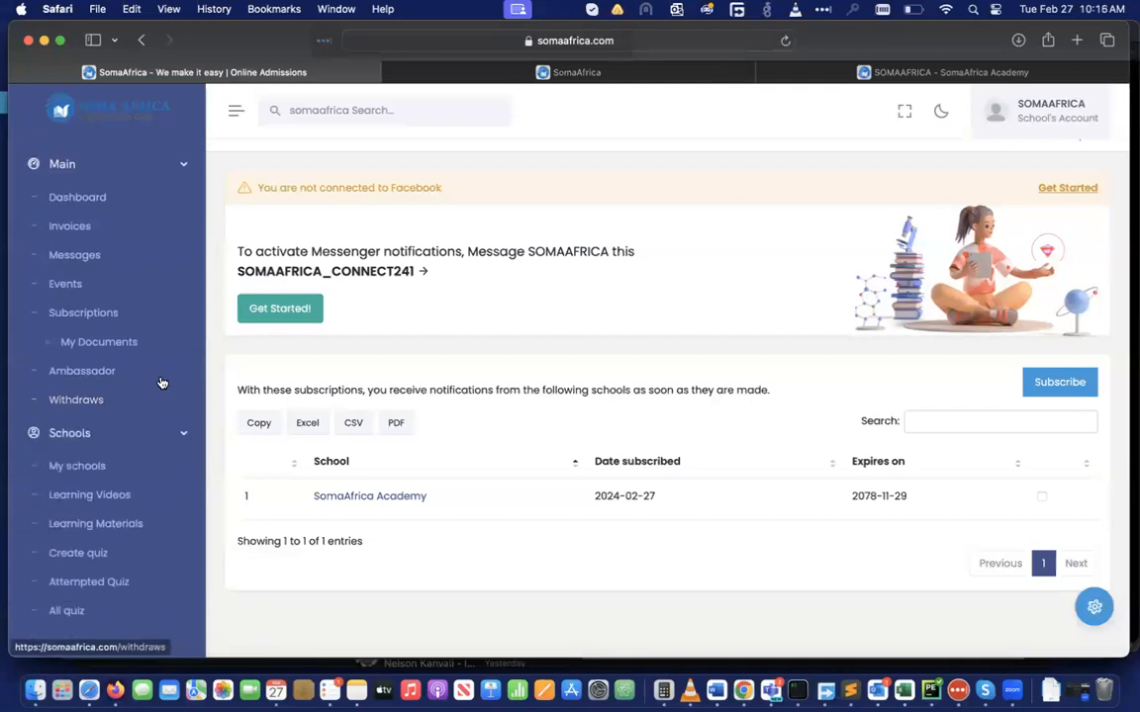
{"action": "scroll", "coordinate": [162, 382], "scroll_direction": "down", "scroll_amount": 5}
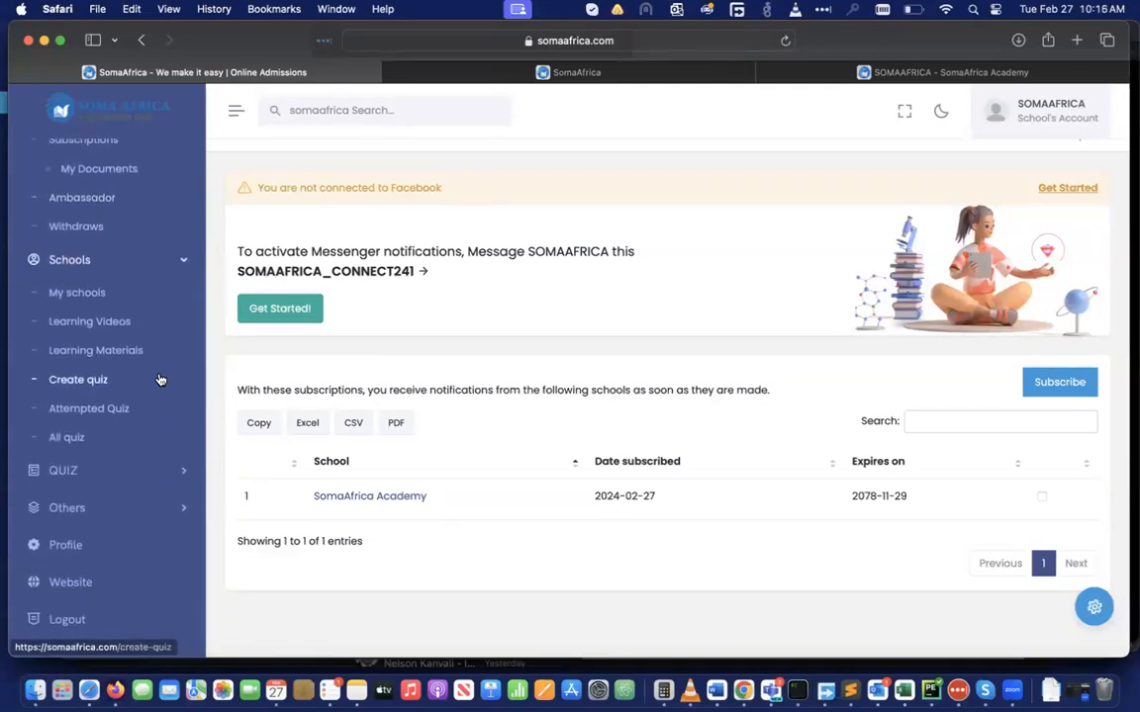
{"action": "left_click", "coordinate": [56, 442]}
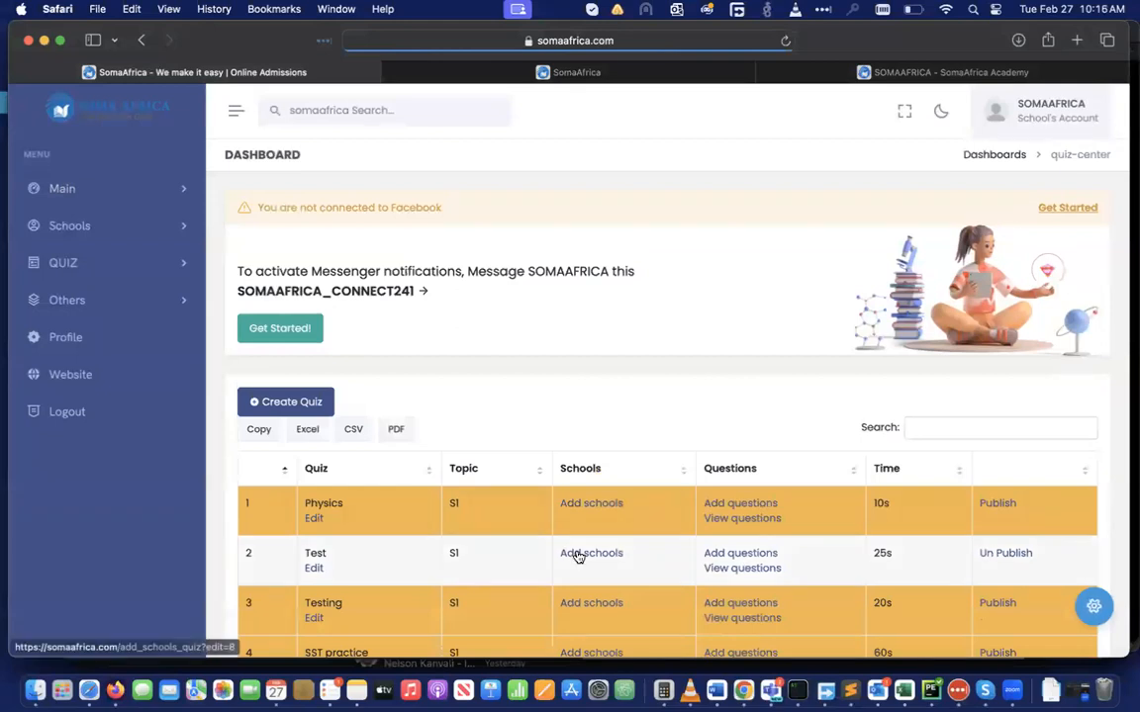
Review the quiz list, start a new quiz keeping S1 as its subject, then go to Learning Materials
{"action": "scroll", "coordinate": [578, 557], "scroll_direction": "down", "scroll_amount": 2}
{"action": "scroll", "coordinate": [578, 557], "scroll_direction": "down", "scroll_amount": 3}
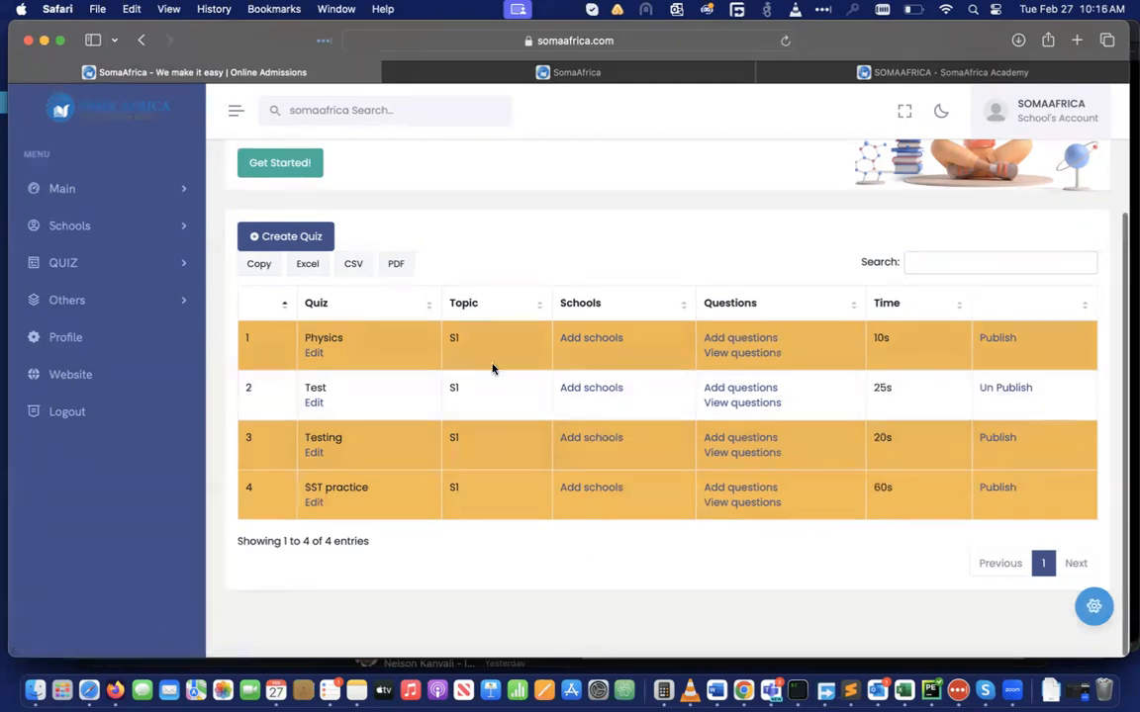
{"action": "scroll", "coordinate": [492, 369], "scroll_direction": "up", "scroll_amount": 1}
{"action": "scroll", "coordinate": [493, 368], "scroll_direction": "up", "scroll_amount": 1}
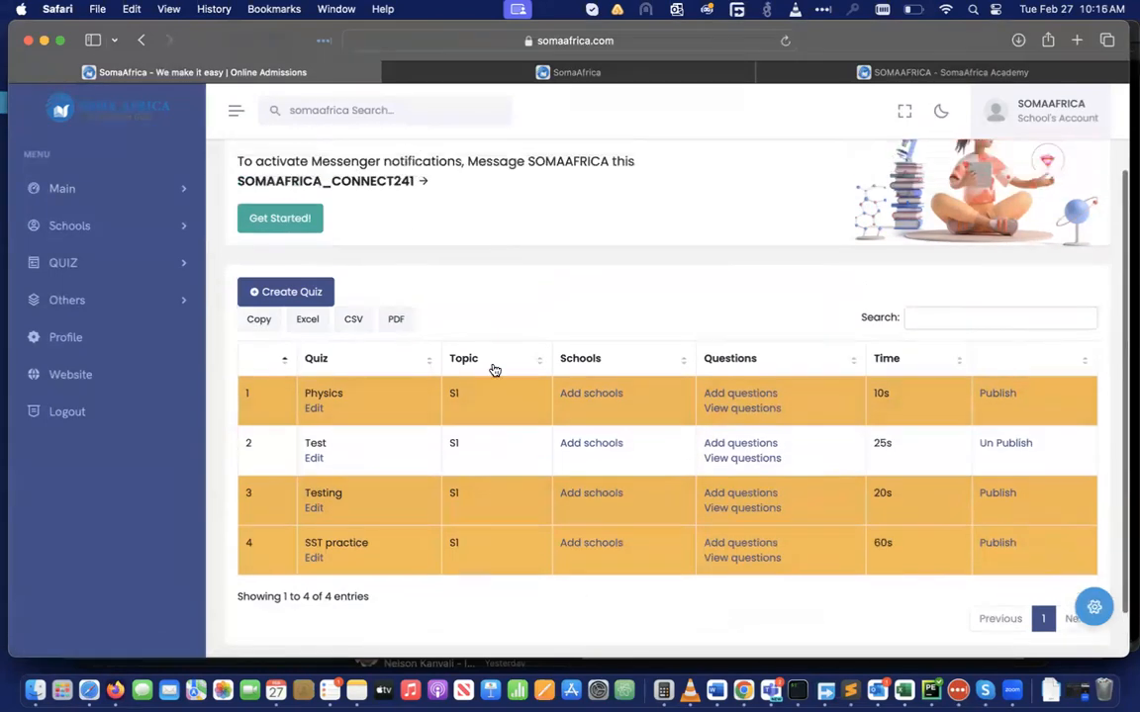
{"action": "left_click", "coordinate": [266, 294]}
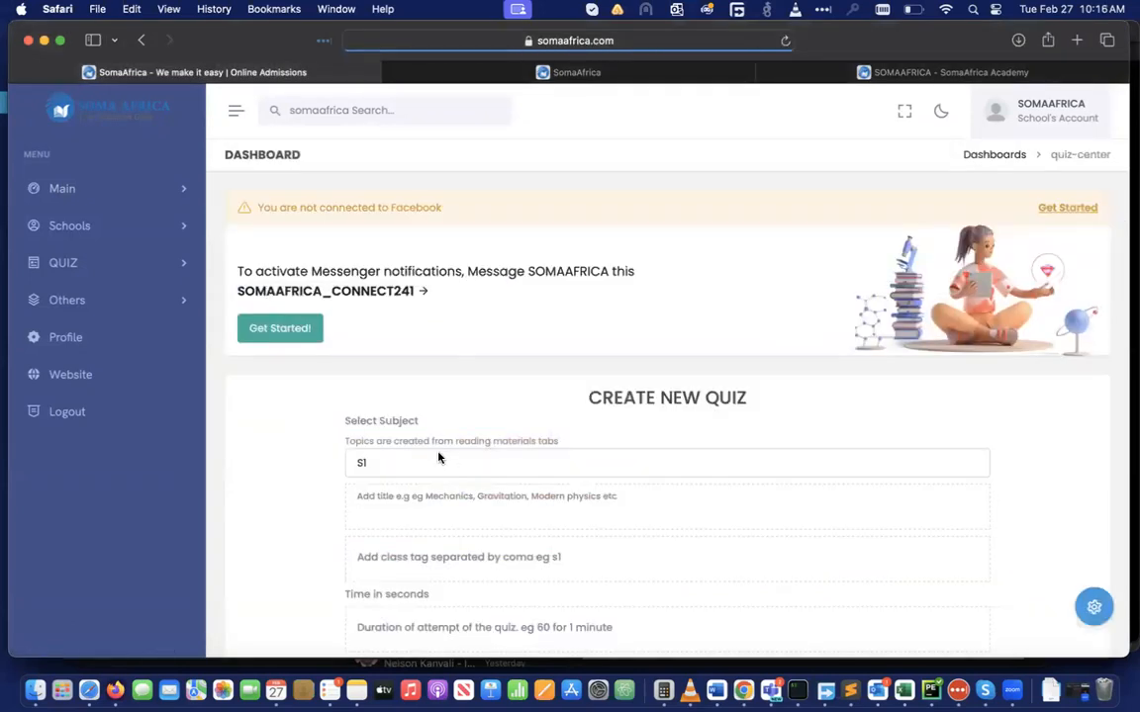
{"action": "left_click", "coordinate": [438, 459]}
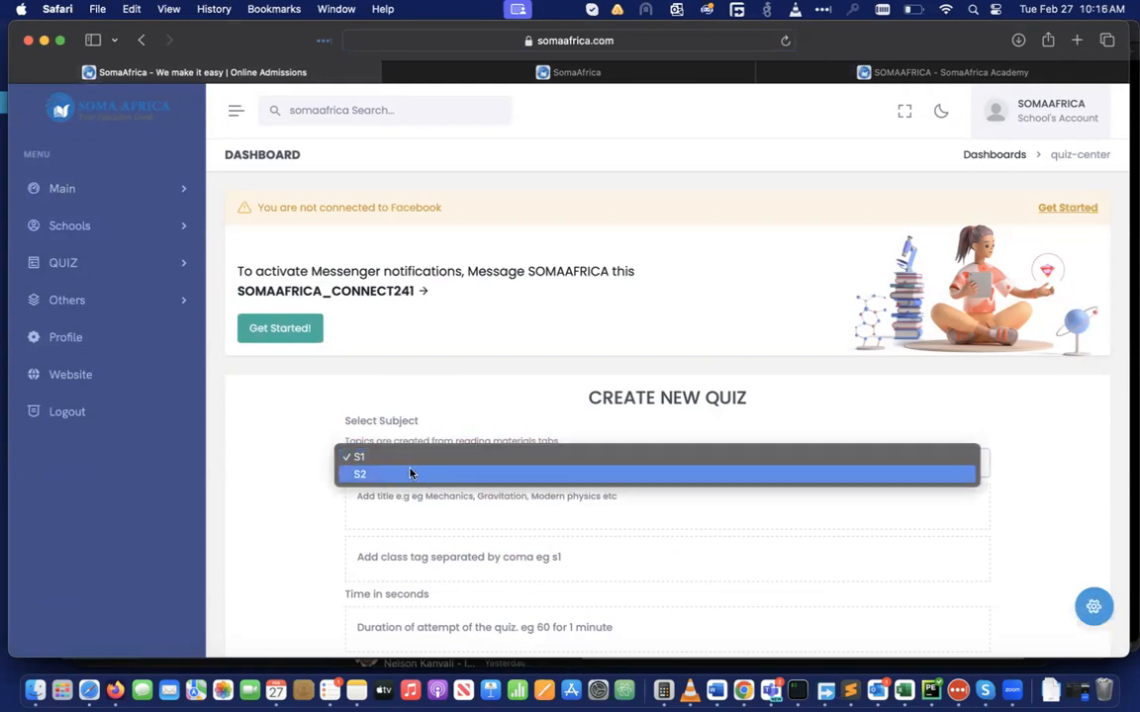
{"action": "left_click", "coordinate": [527, 343]}
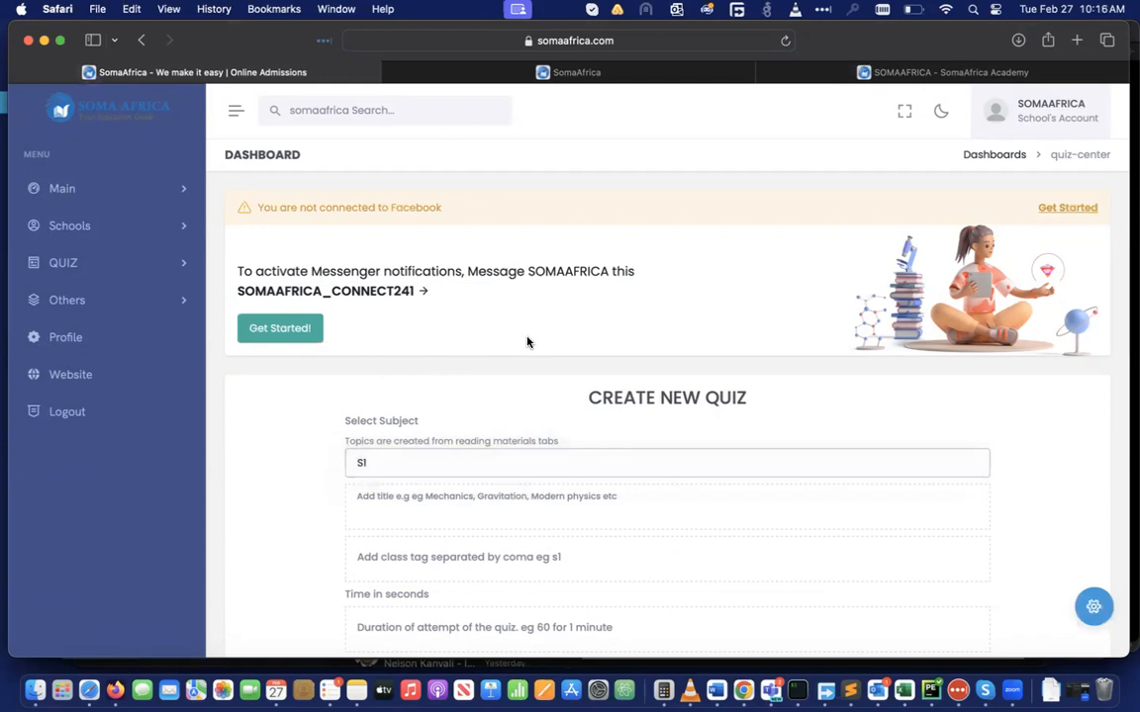
{"action": "left_click", "coordinate": [185, 225]}
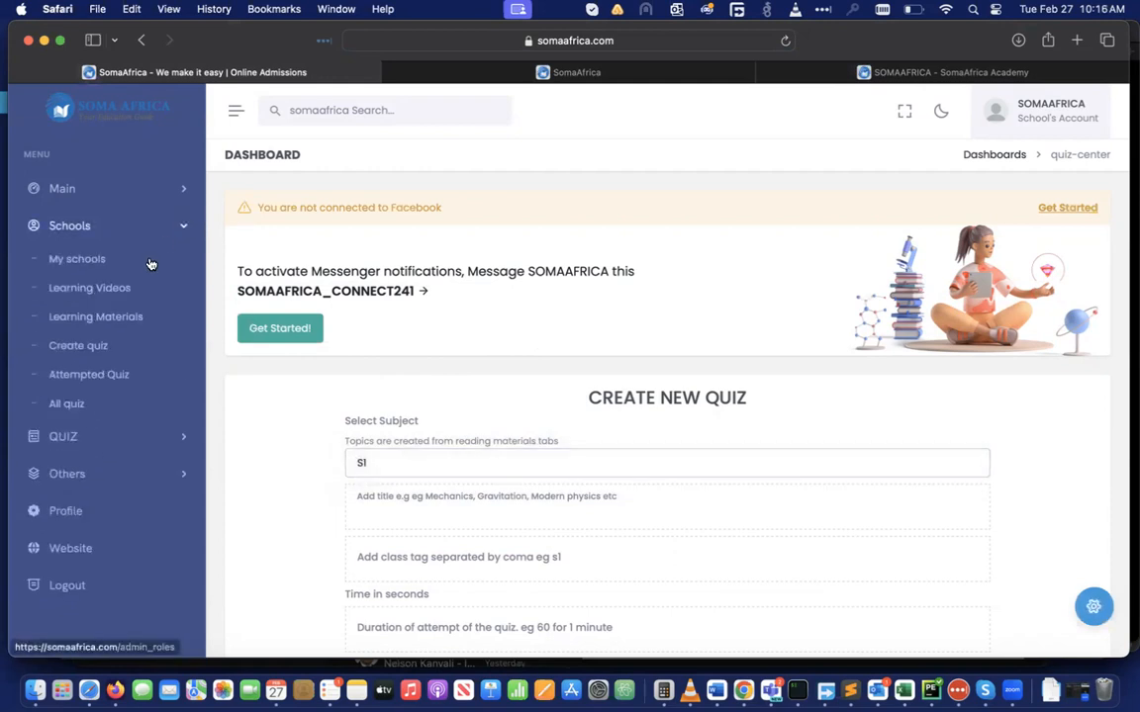
{"action": "left_click", "coordinate": [121, 316]}
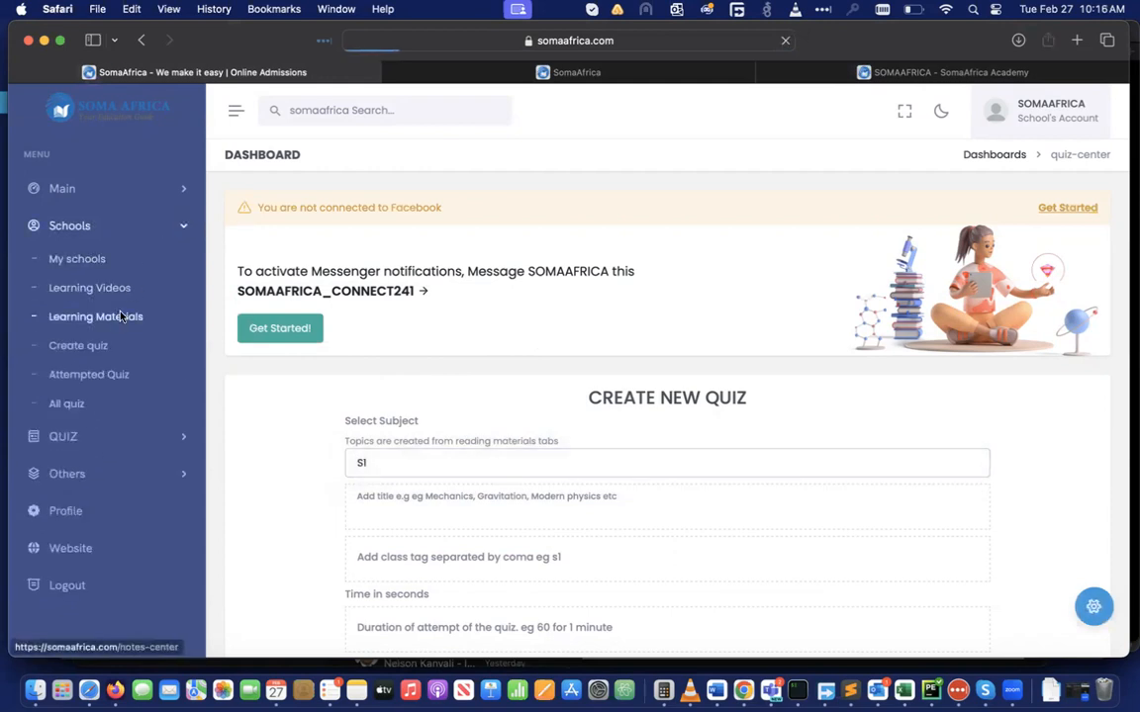
Create category S.3 on the Learning Materials subject folders page
{"action": "scroll", "coordinate": [588, 421], "scroll_direction": "down", "scroll_amount": 2}
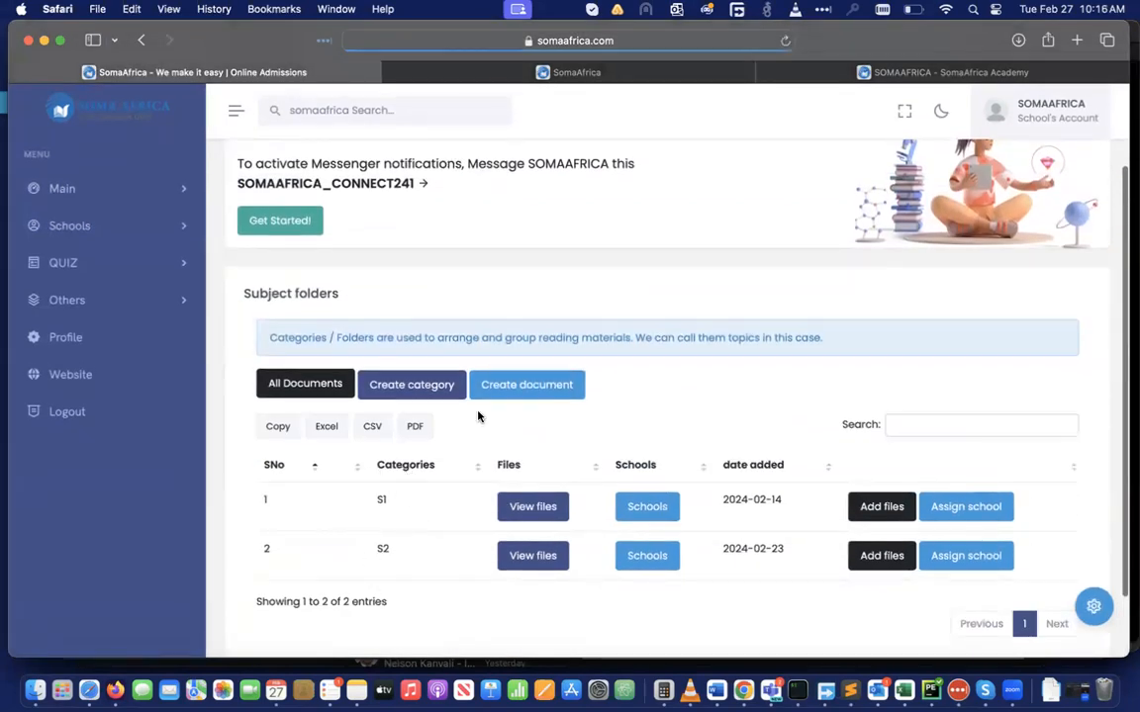
{"action": "left_click", "coordinate": [406, 384]}
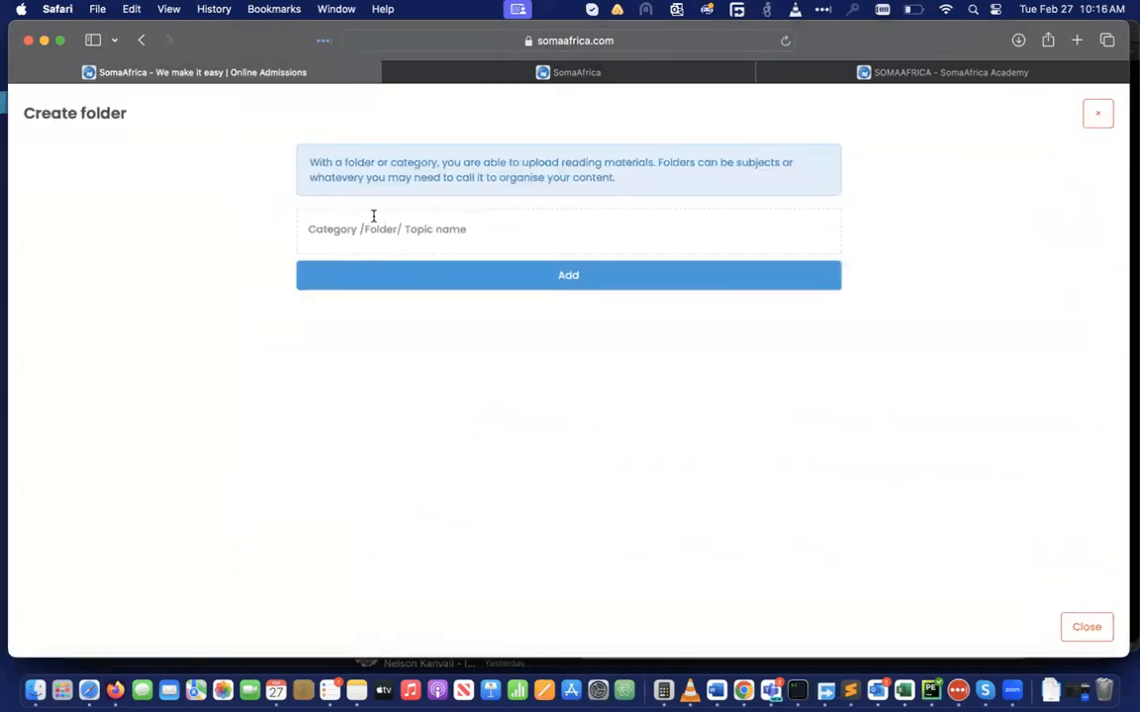
{"action": "left_click", "coordinate": [347, 235]}
{"action": "type", "text": "S.3"}
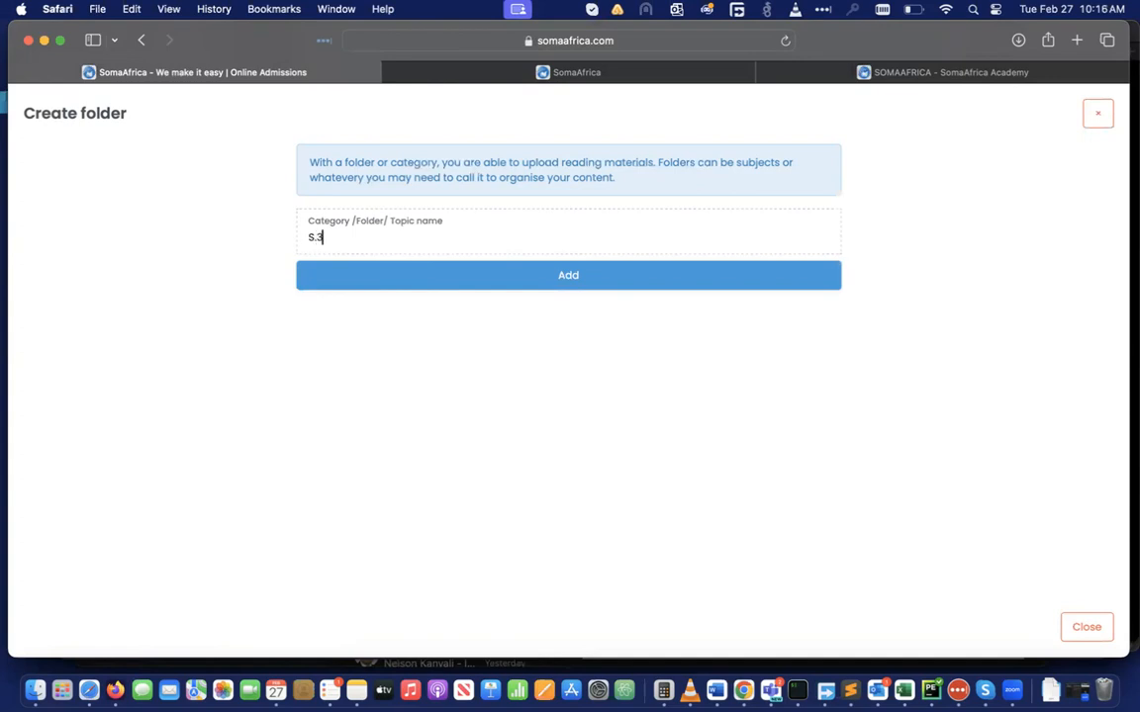
{"action": "left_click", "coordinate": [533, 281]}
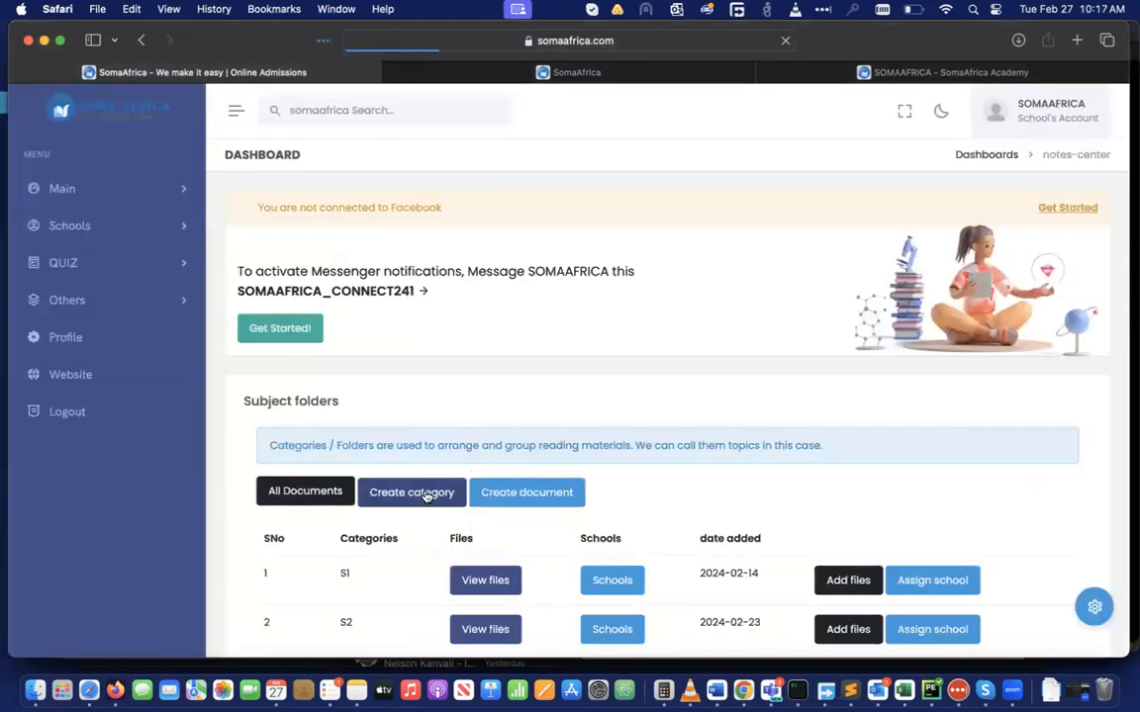
{"action": "scroll", "coordinate": [424, 495], "scroll_direction": "down", "scroll_amount": 3}
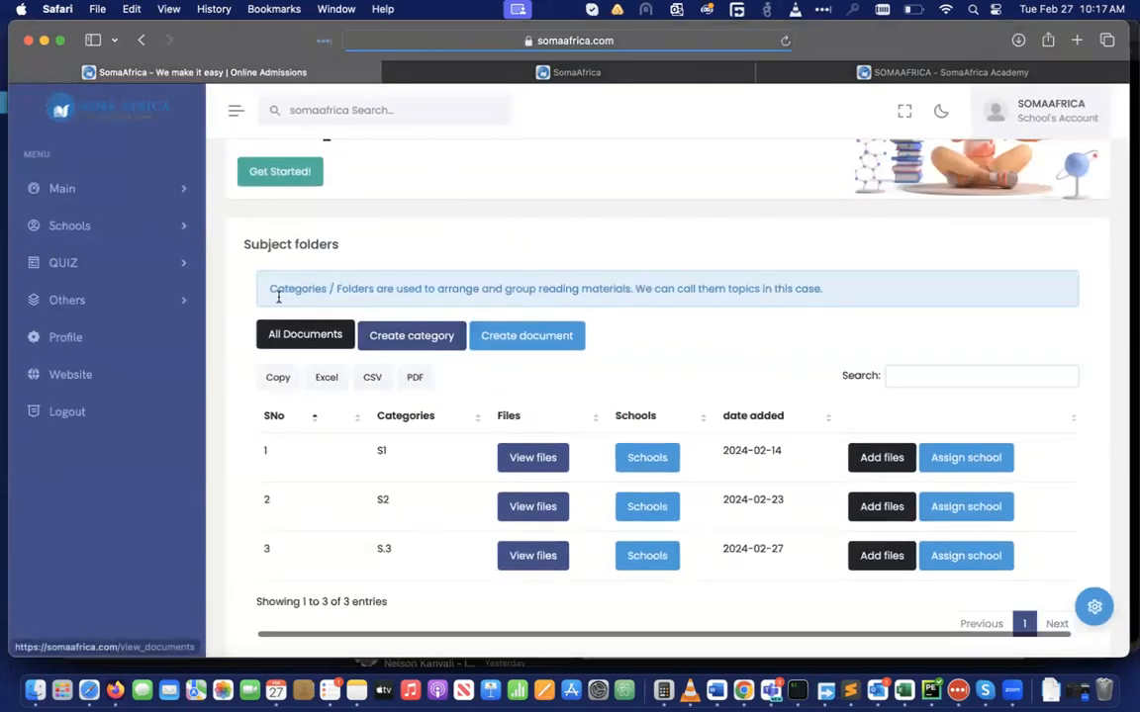
Start a new quiz from the All quiz list, keeping S1 as the subject
{"action": "left_click", "coordinate": [179, 227]}
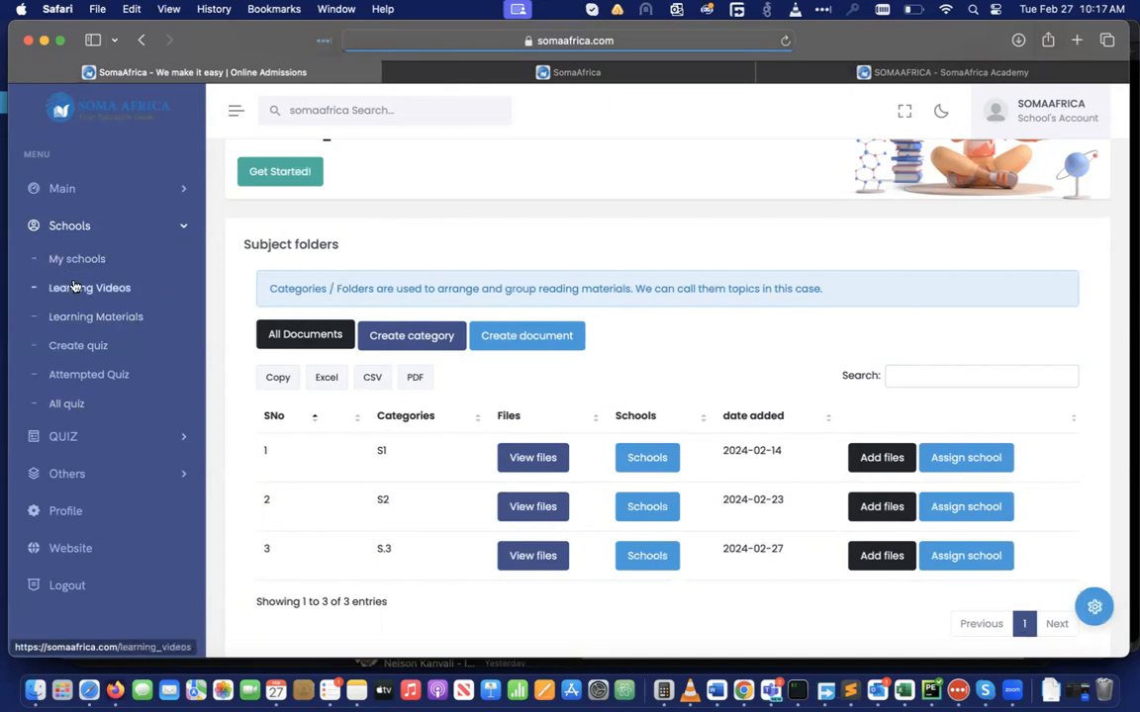
{"action": "left_click", "coordinate": [64, 408]}
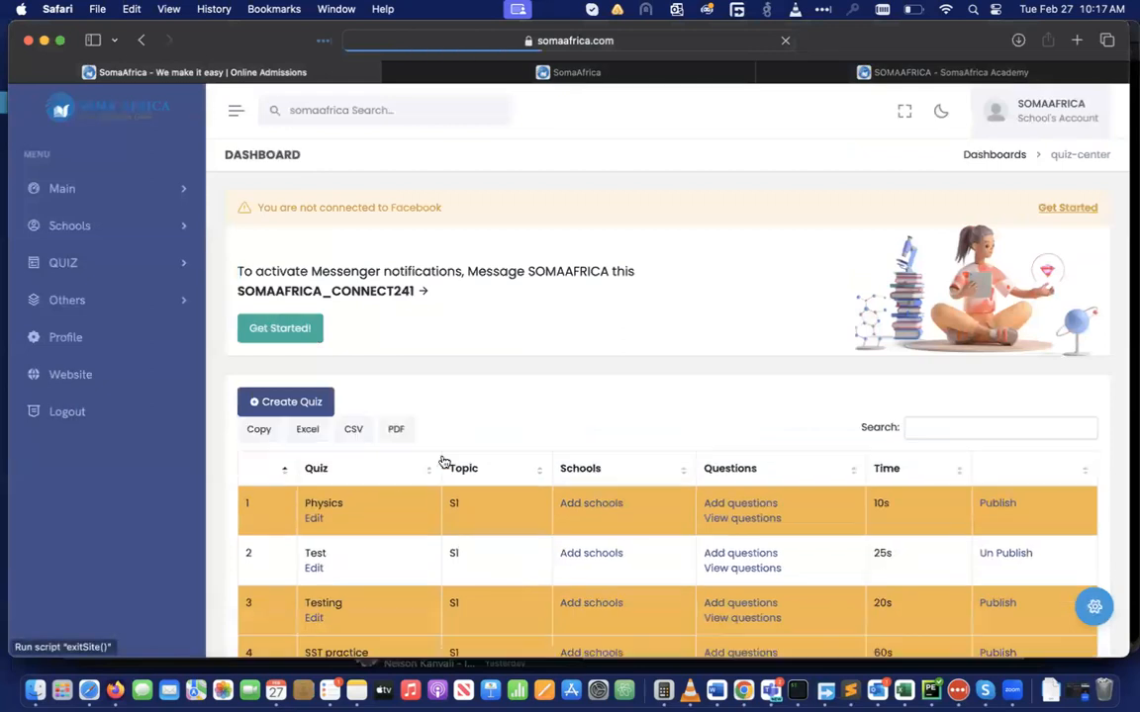
{"action": "left_click", "coordinate": [297, 403]}
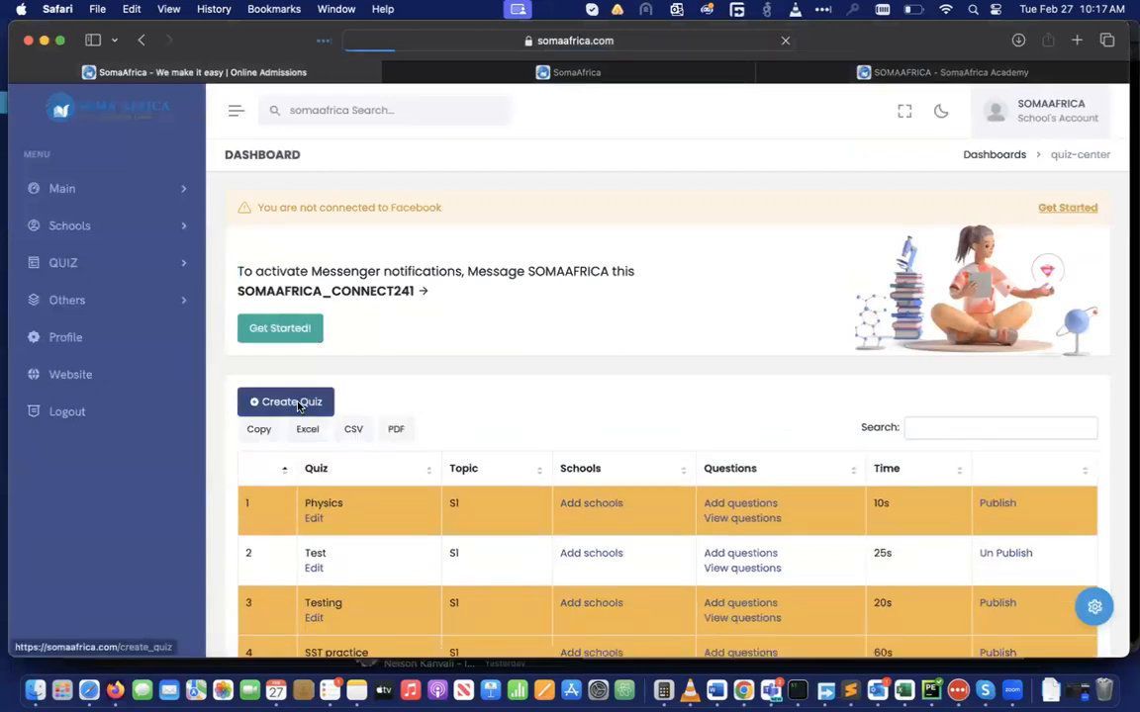
{"action": "scroll", "coordinate": [557, 361], "scroll_direction": "down", "scroll_amount": 3}
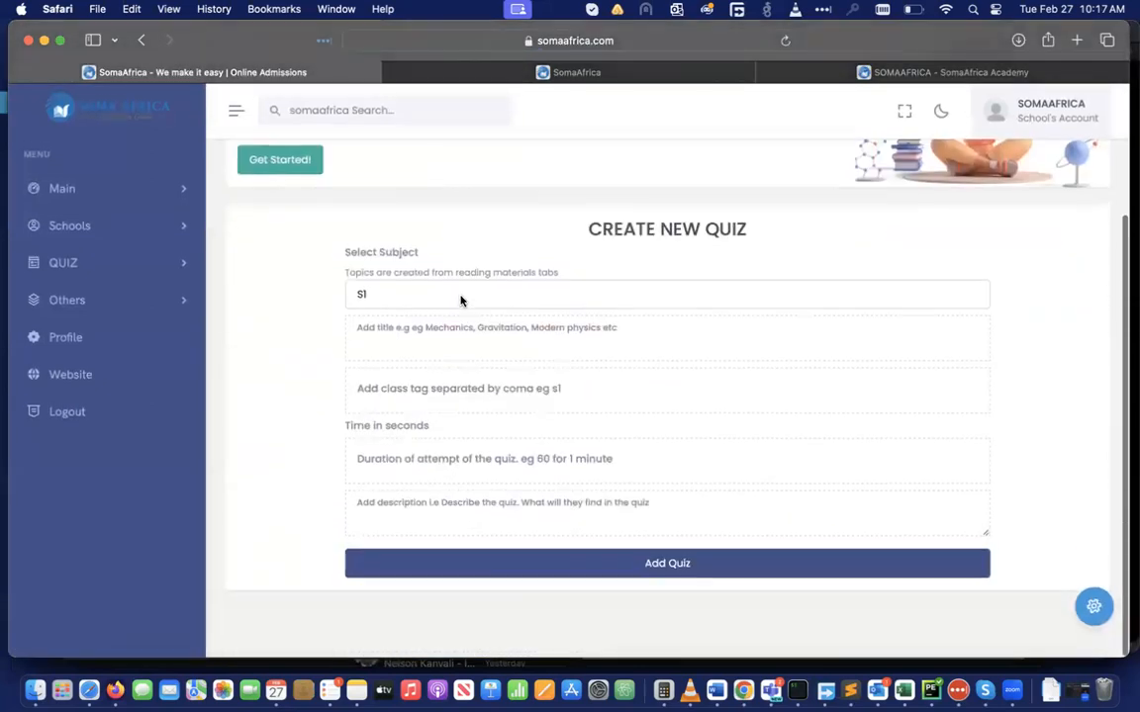
{"action": "left_click", "coordinate": [461, 297]}
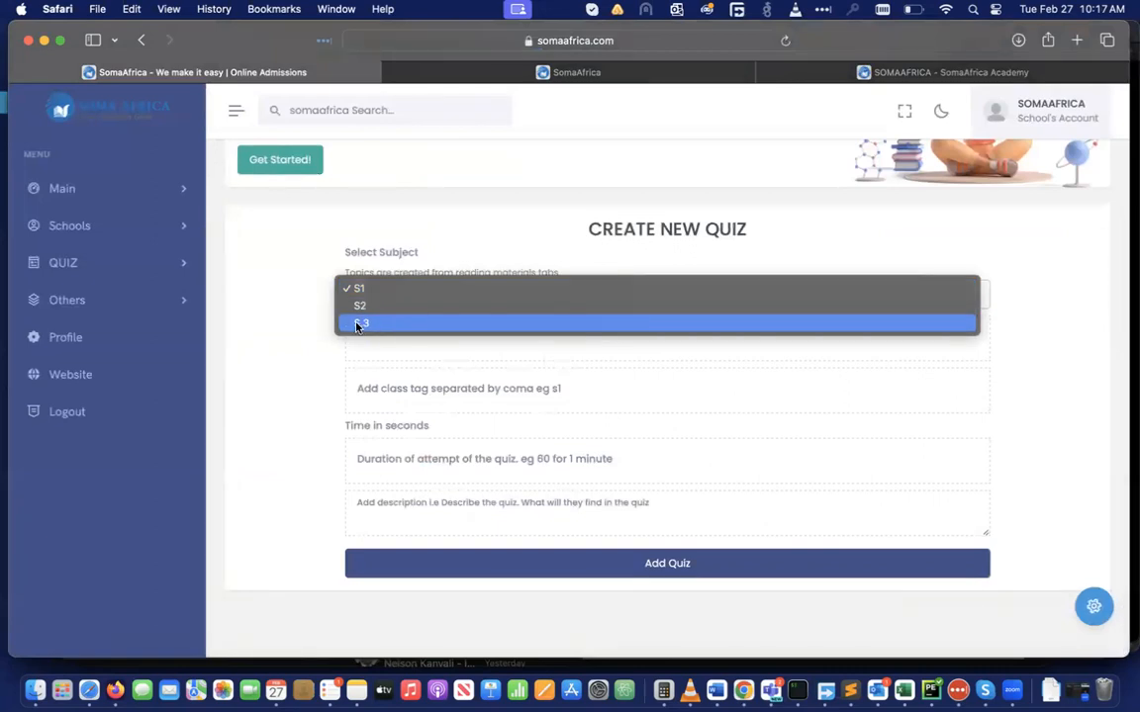
{"action": "left_click", "coordinate": [298, 355]}
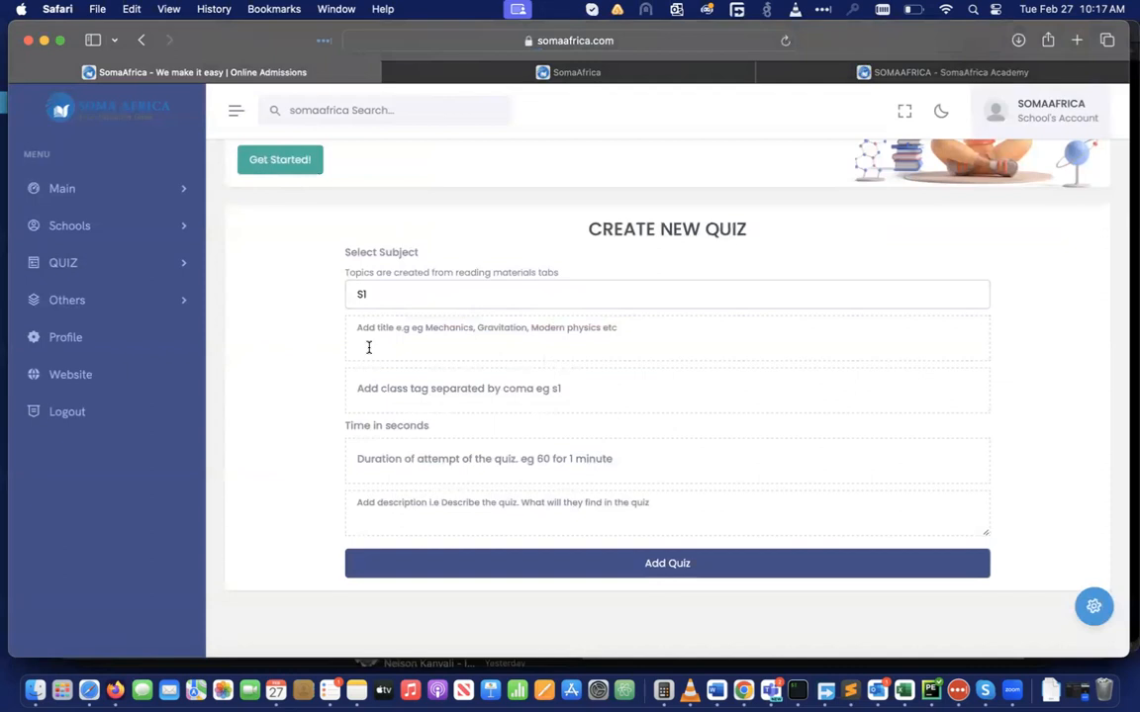
Enter title 'Physic testing again again', class s.1, 60-second time, description 'hahajja', and save
{"action": "type", "text": "Physic"}
{"action": "left_click", "coordinate": [366, 397]}
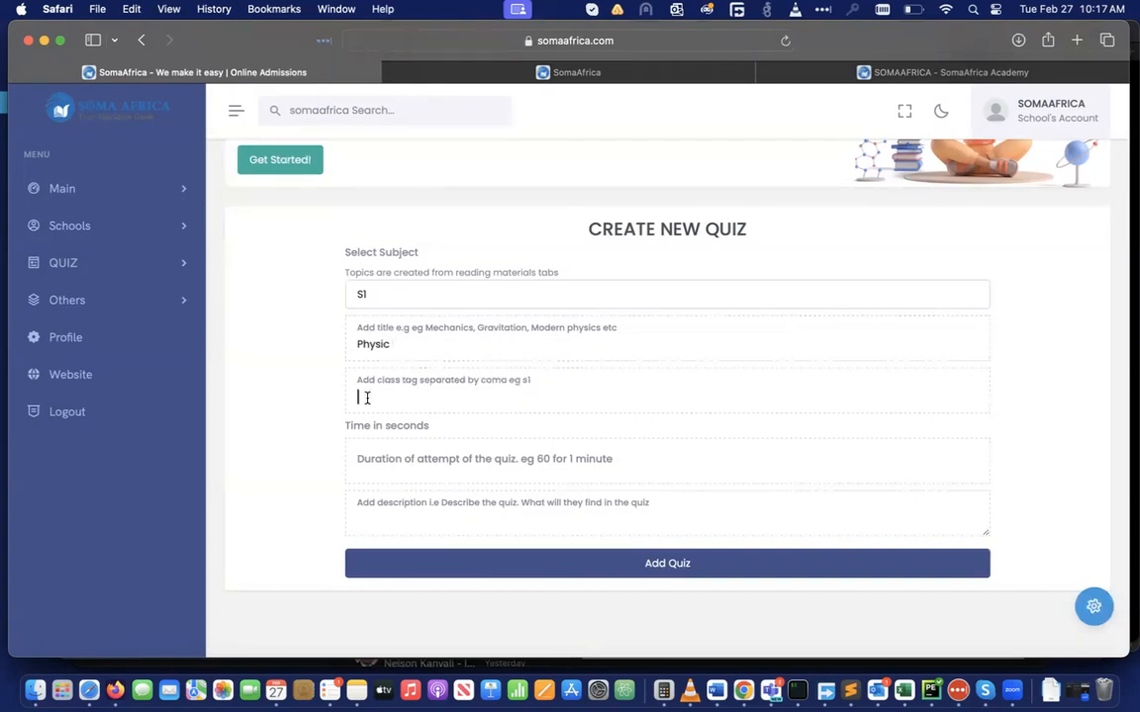
{"action": "type", "text": "s.1"}
{"action": "left_click", "coordinate": [366, 461]}
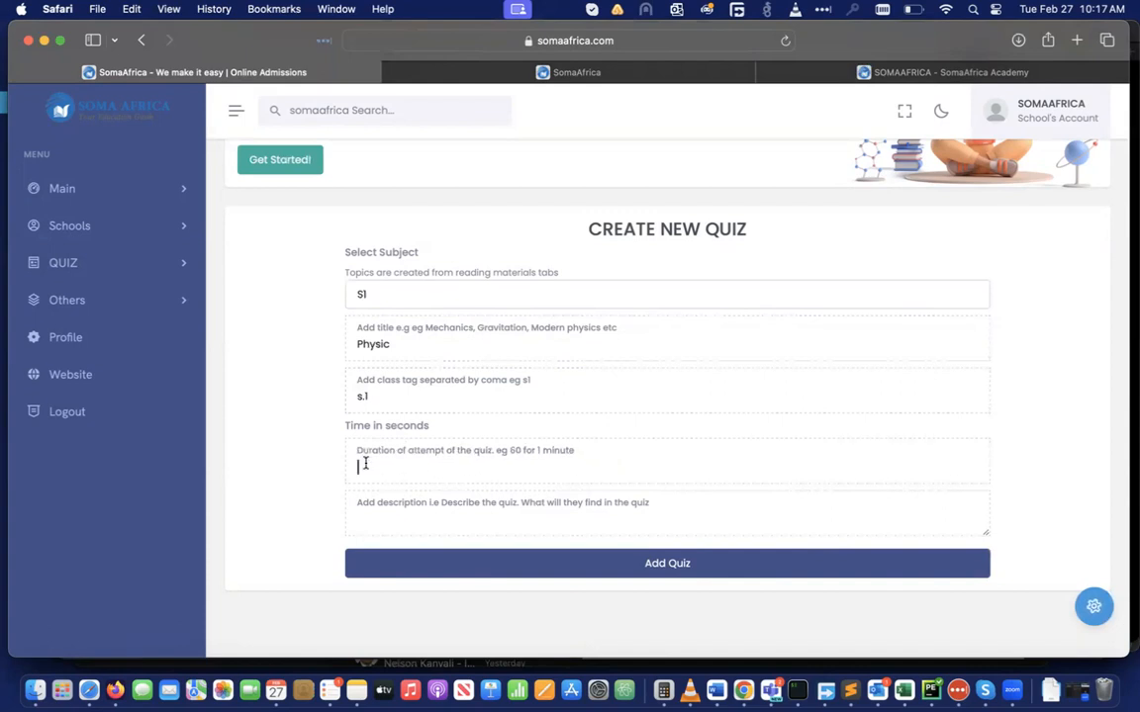
{"action": "type", "text": "60"}
{"action": "left_click", "coordinate": [366, 516]}
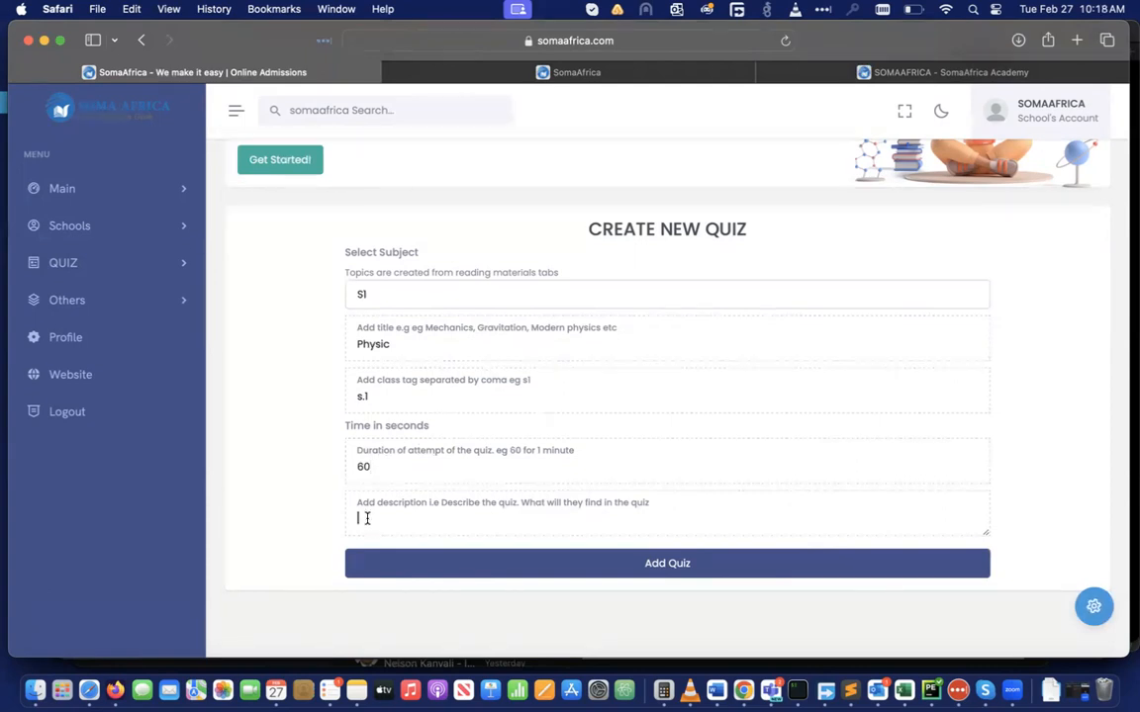
{"action": "type", "text": "hahajja"}
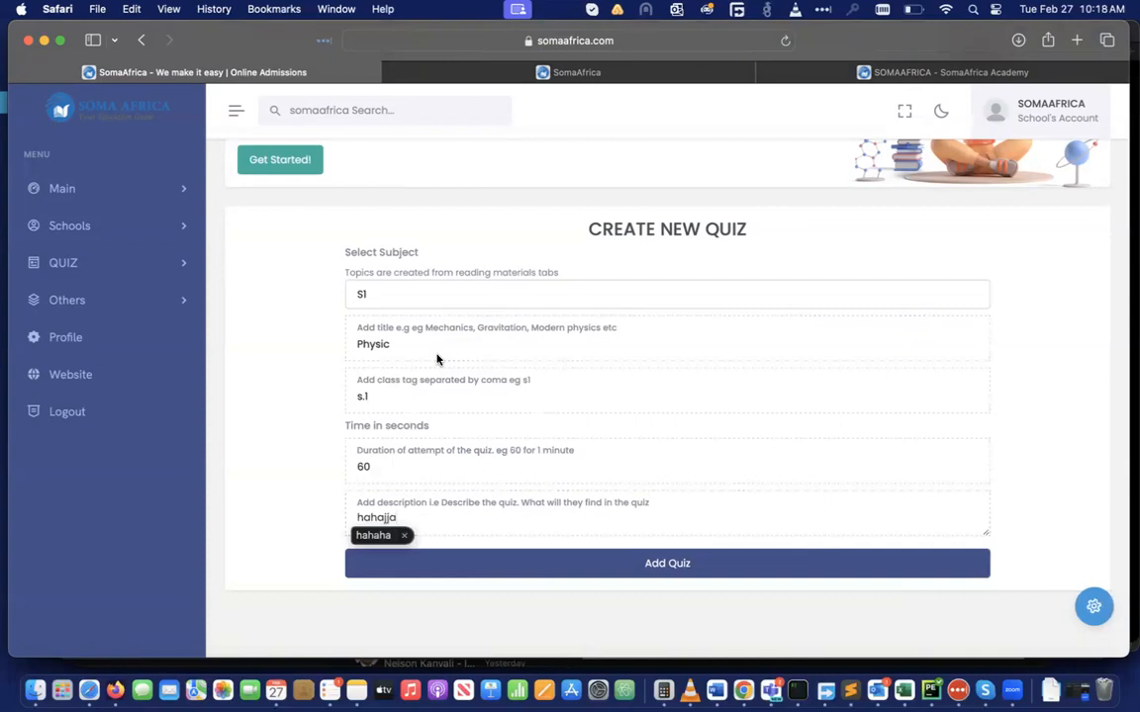
{"action": "left_click", "coordinate": [436, 345]}
{"action": "type", "text": "testing aga"}
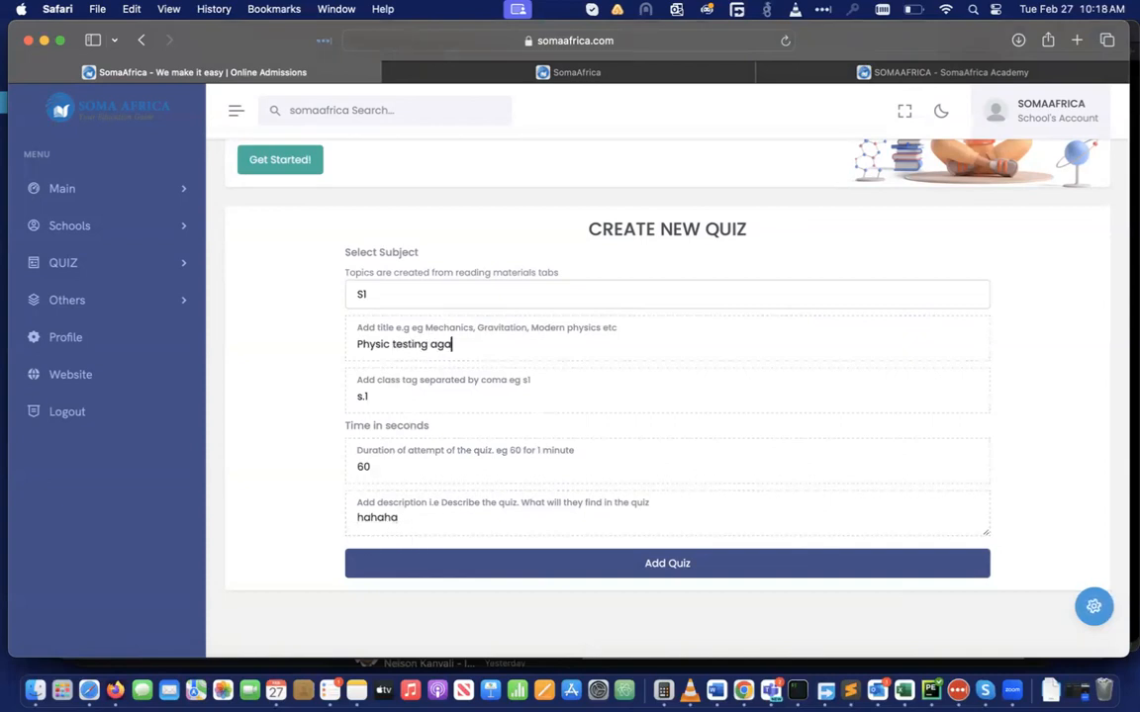
{"action": "type", "text": "in agai9n"}
{"action": "key", "text": "Left"}
{"action": "key", "text": "BackSpace"}
{"action": "key", "text": "BackSpace"}
{"action": "left_click", "coordinate": [643, 564]}
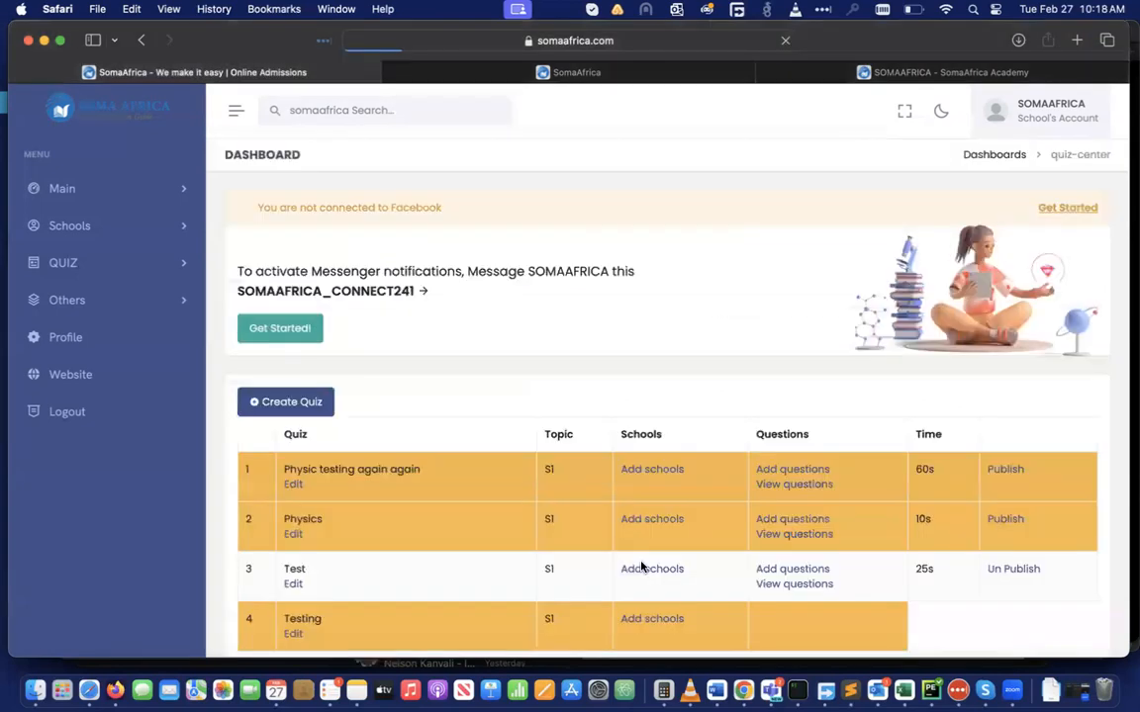
Publish the new quiz, resave it via Edit > Update Quiz, and return to All quiz
{"action": "scroll", "coordinate": [639, 499], "scroll_direction": "down", "scroll_amount": 2}
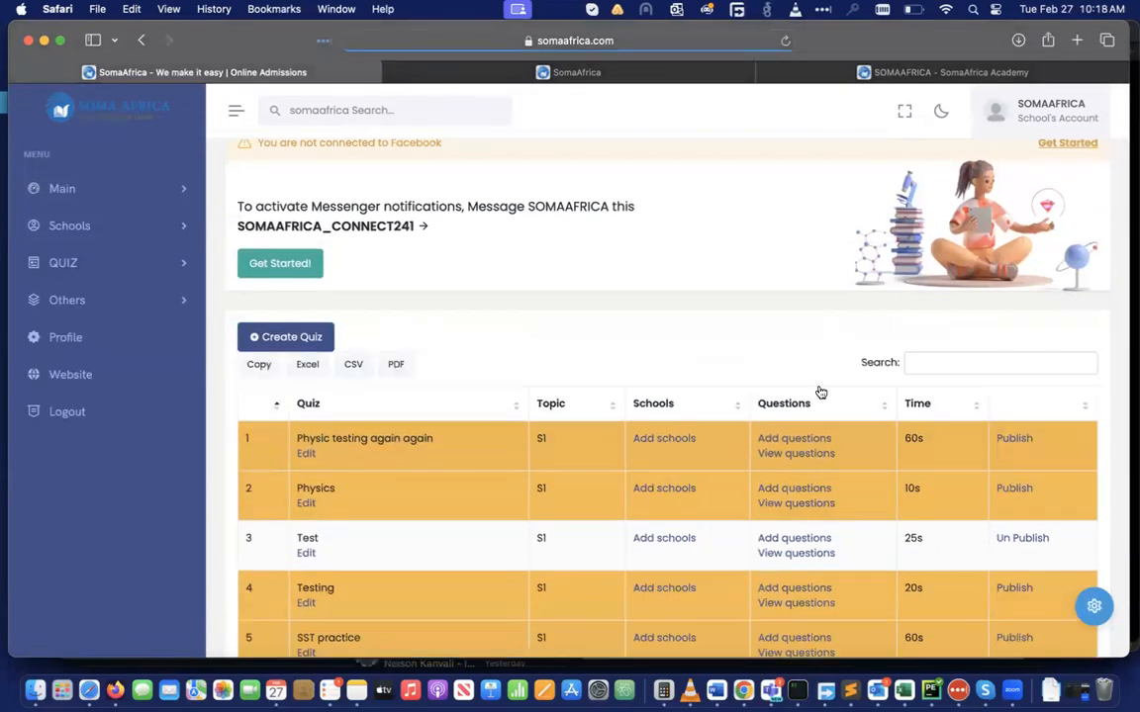
{"action": "left_click", "coordinate": [1012, 439]}
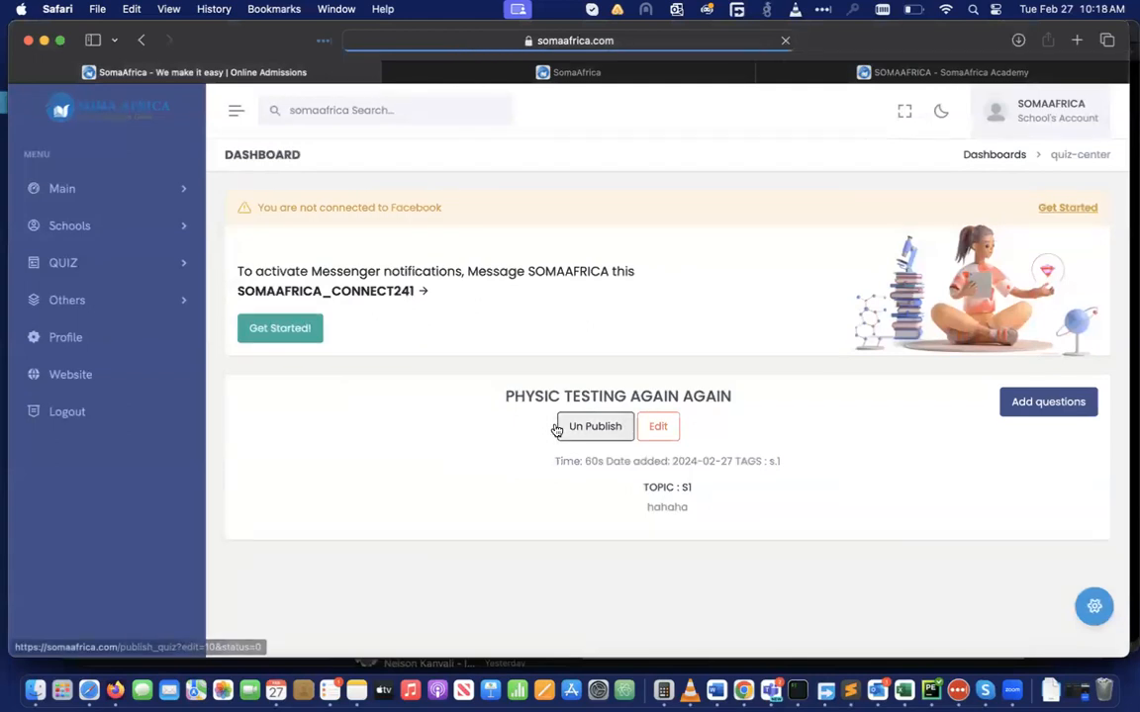
{"action": "left_click", "coordinate": [666, 432]}
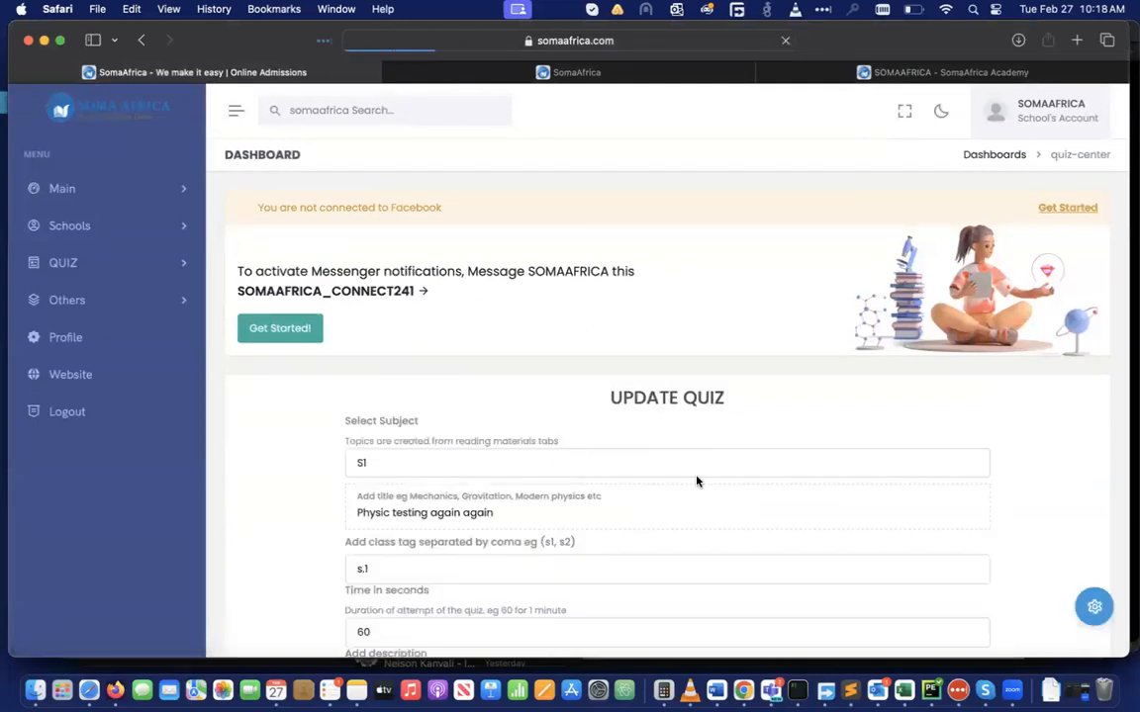
{"action": "scroll", "coordinate": [696, 482], "scroll_direction": "down", "scroll_amount": 3}
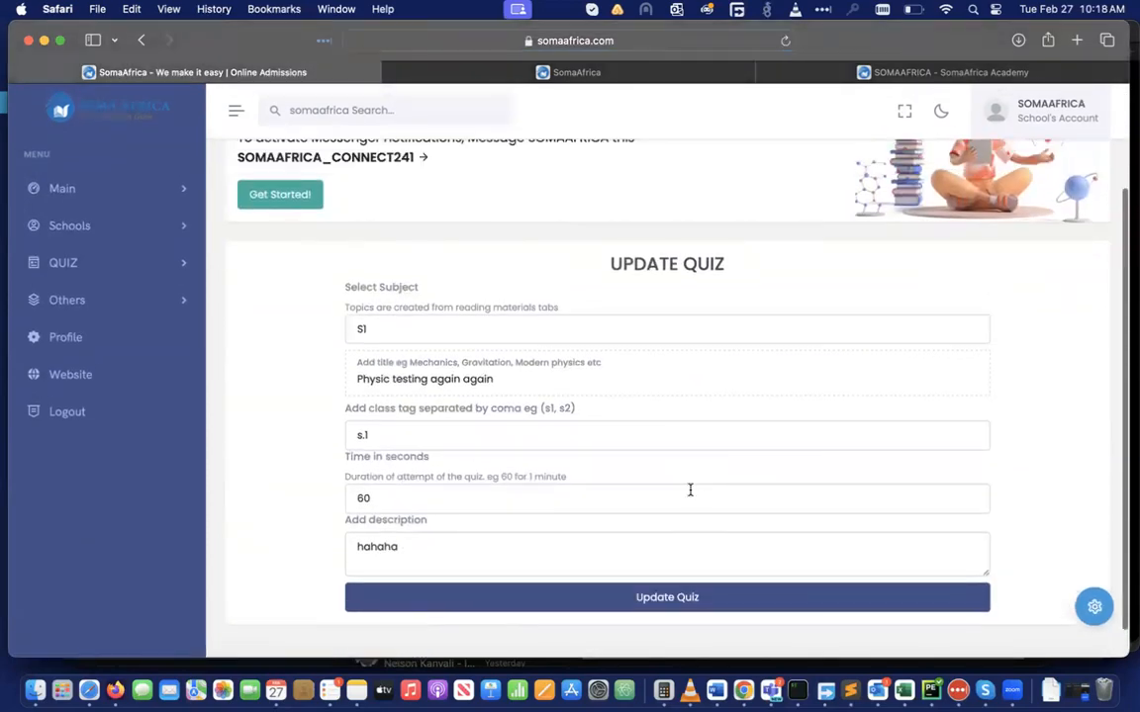
{"action": "left_click", "coordinate": [632, 598]}
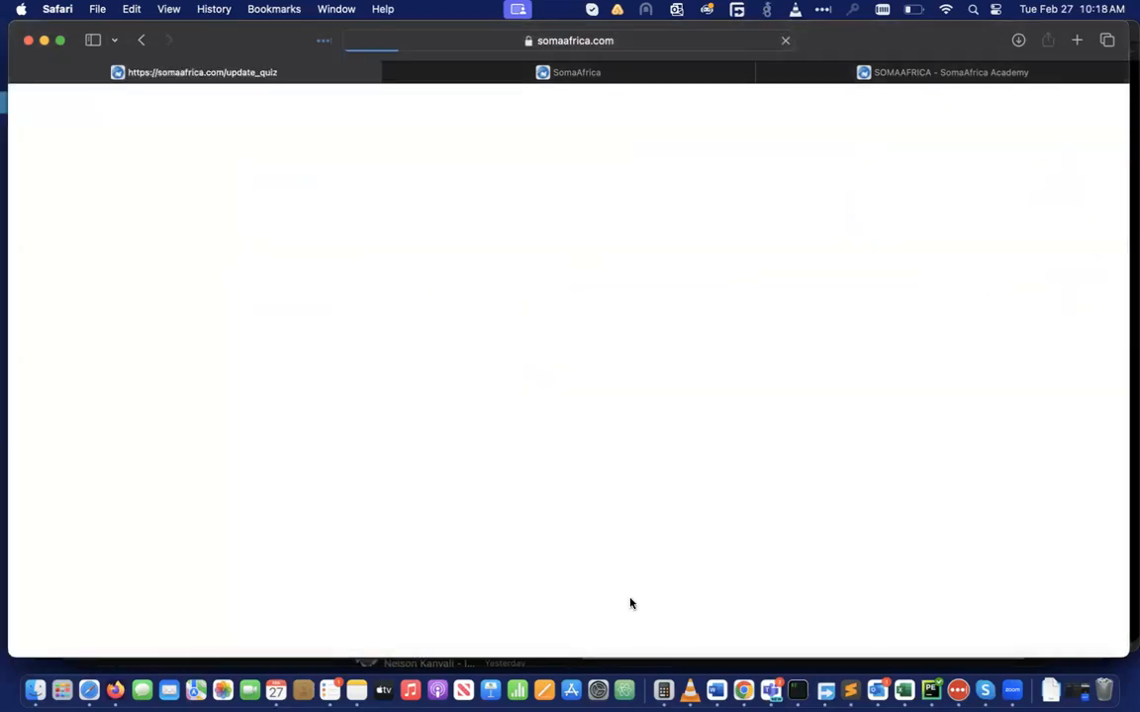
{"action": "left_click", "coordinate": [143, 43]}
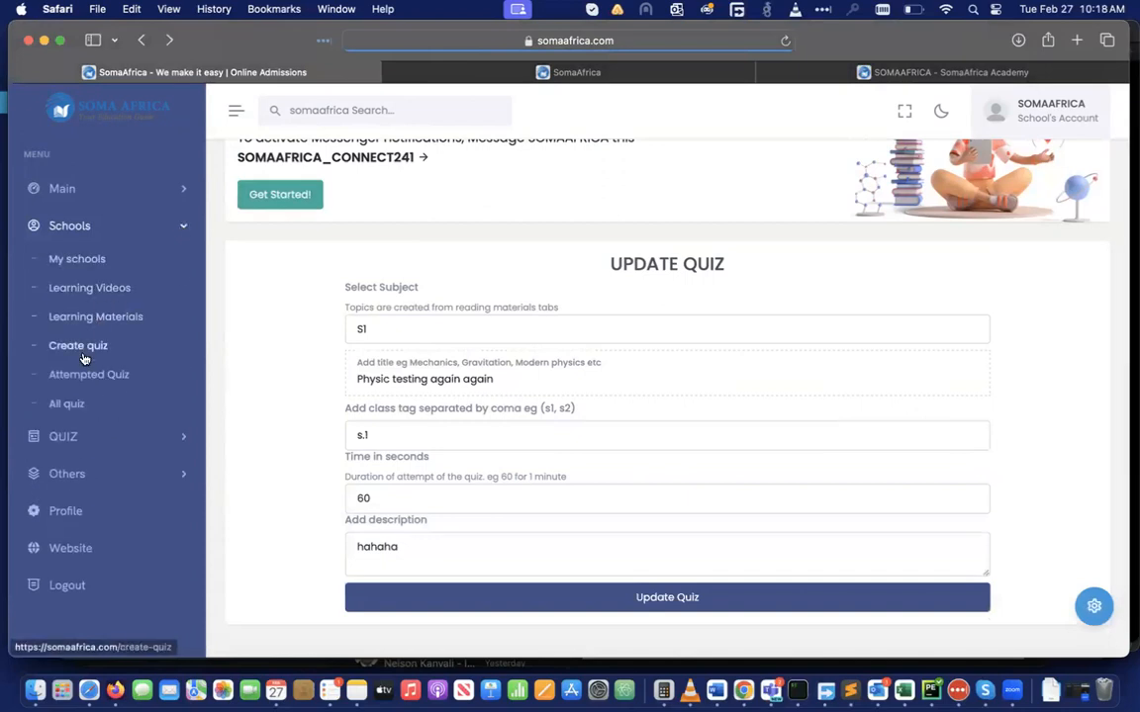
{"action": "left_click", "coordinate": [71, 406]}
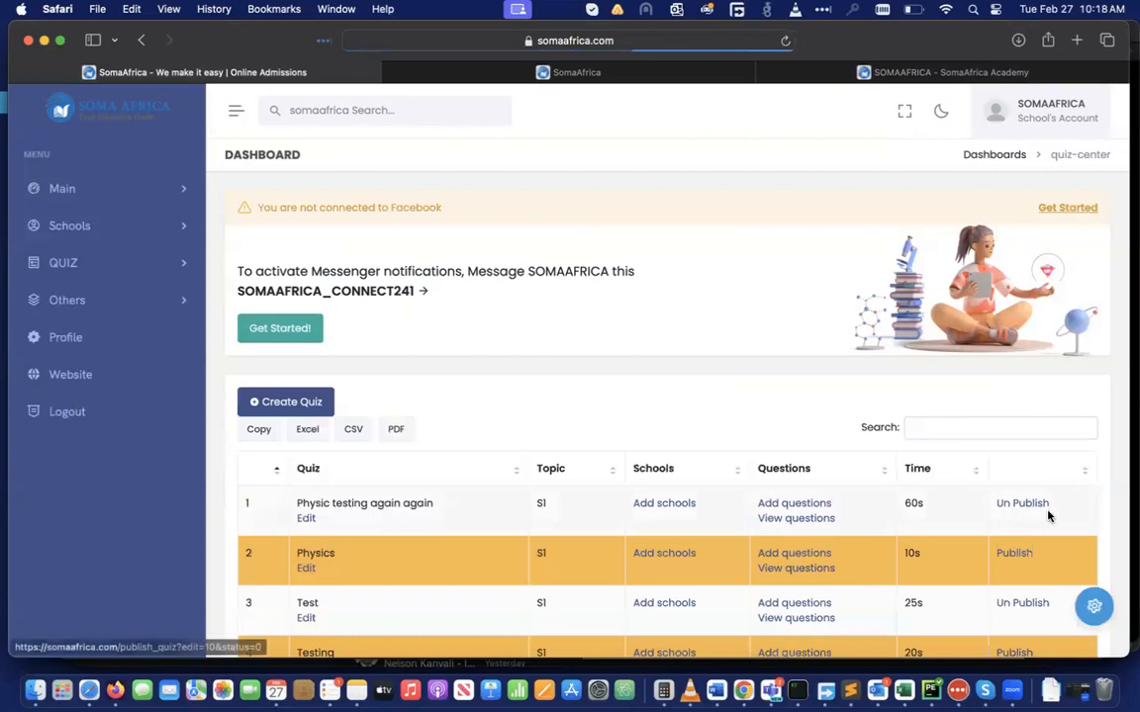
Add a question to the new quiz with the text 'testing physics'
{"action": "left_click", "coordinate": [789, 504]}
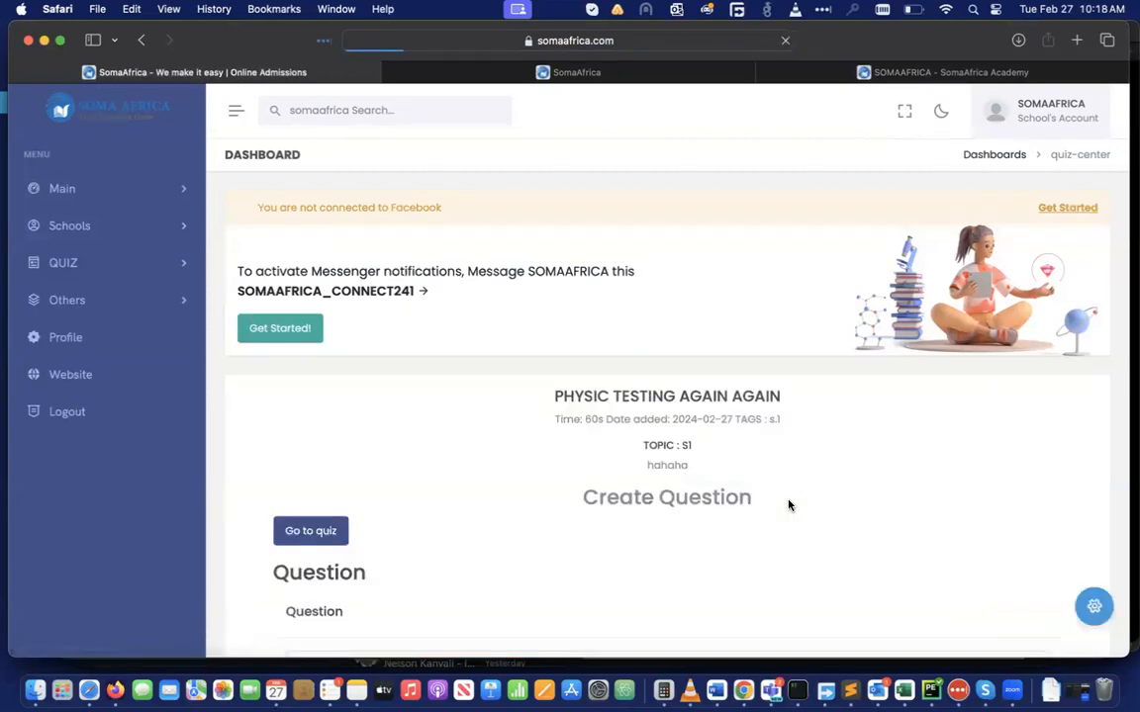
{"action": "scroll", "coordinate": [692, 499], "scroll_direction": "down", "scroll_amount": 5}
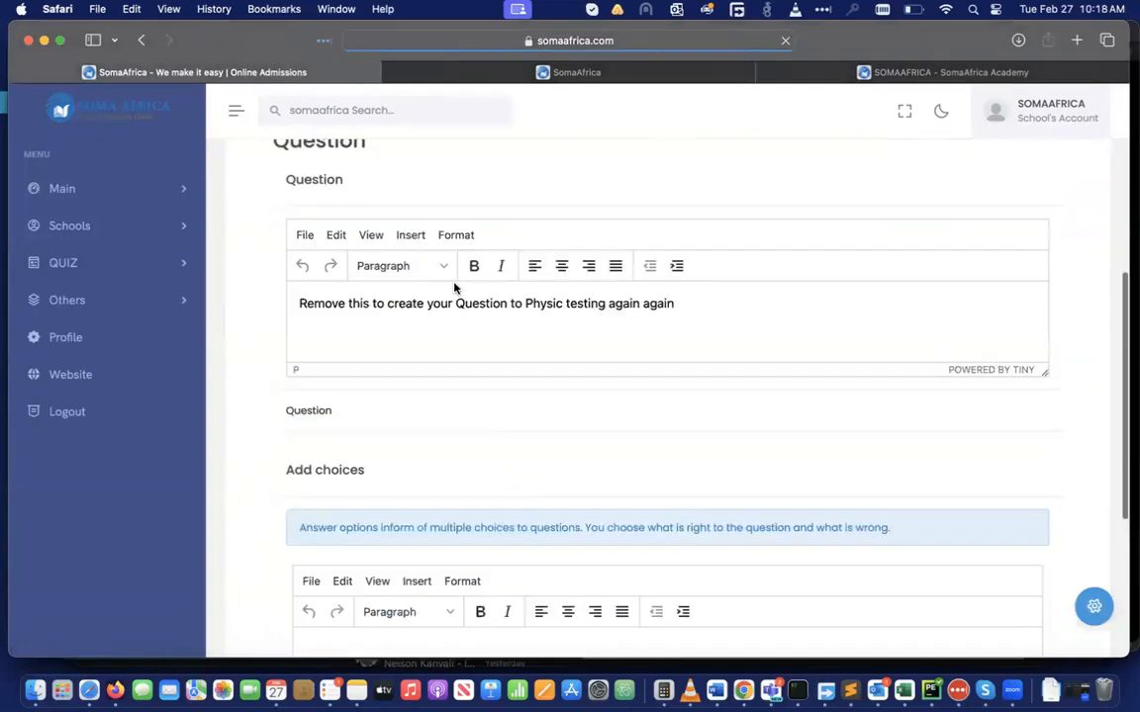
{"action": "left_click", "coordinate": [674, 304]}
{"action": "key", "text": "BackSpace"}
{"action": "key", "text": "BackSpace"}
{"action": "key", "text": "BackSpace"}
{"action": "key", "text": "BackSpace"}
{"action": "key", "text": "BackSpace"}
{"action": "key", "text": "BackSpace"}
{"action": "key", "text": "BackSpace"}
{"action": "key", "text": "BackSpace"}
{"action": "key", "text": "BackSpace"}
{"action": "key", "text": "BackSpace"}
{"action": "key", "text": "BackSpace"}
{"action": "key", "text": "BackSpace"}
{"action": "key", "text": "BackSpace"}
{"action": "key", "text": "BackSpace"}
{"action": "key", "text": "BackSpace"}
{"action": "key", "text": "BackSpace"}
{"action": "key", "text": "BackSpace"}
{"action": "key", "text": "BackSpace"}
{"action": "key", "text": "BackSpace"}
{"action": "key", "text": "BackSpace"}
{"action": "key", "text": "BackSpace"}
{"action": "key", "text": "BackSpace"}
{"action": "key", "text": "BackSpace"}
{"action": "key", "text": "BackSpace"}
{"action": "key", "text": "BackSpace"}
{"action": "key", "text": "BackSpace"}
{"action": "key", "text": "BackSpace"}
{"action": "key", "text": "BackSpace"}
{"action": "key", "text": "BackSpace"}
{"action": "key", "text": "BackSpace"}
{"action": "key", "text": "BackSpace"}
{"action": "key", "text": "BackSpace"}
{"action": "key", "text": "BackSpace"}
{"action": "key", "text": "BackSpace"}
{"action": "key", "text": "BackSpace"}
{"action": "key", "text": "BackSpace"}
{"action": "key", "text": "BackSpace"}
{"action": "key", "text": "BackSpace"}
{"action": "key", "text": "BackSpace"}
{"action": "key", "text": "BackSpace"}
{"action": "key", "text": "BackSpace"}
{"action": "key", "text": "BackSpace"}
{"action": "key", "text": "BackSpace"}
{"action": "key", "text": "BackSpace"}
{"action": "key", "text": "BackSpace"}
{"action": "key", "text": "BackSpace"}
{"action": "key", "text": "BackSpace"}
{"action": "key", "text": "BackSpace"}
{"action": "key", "text": "BackSpace"}
{"action": "key", "text": "BackSpace"}
{"action": "key", "text": "BackSpace"}
{"action": "key", "text": "BackSpace"}
{"action": "key", "text": "BackSpace"}
{"action": "key", "text": "BackSpace"}
{"action": "key", "text": "BackSpace"}
{"action": "key", "text": "BackSpace"}
{"action": "key", "text": "BackSpace"}
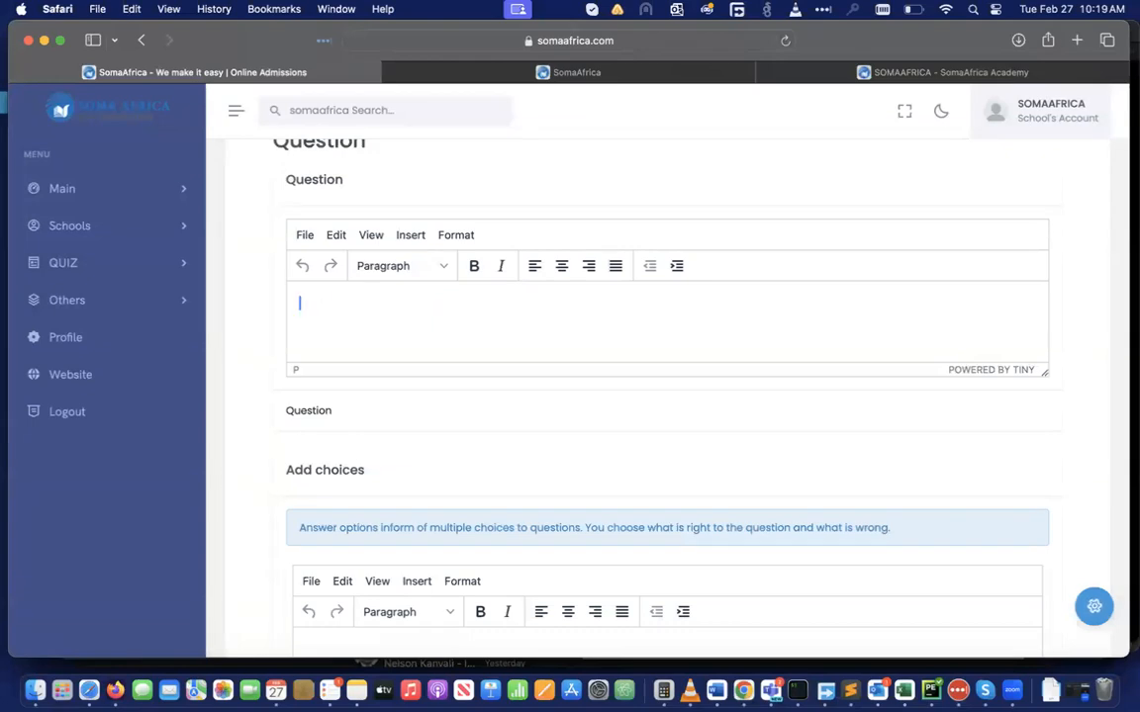
{"action": "type", "text": "testing physics"}
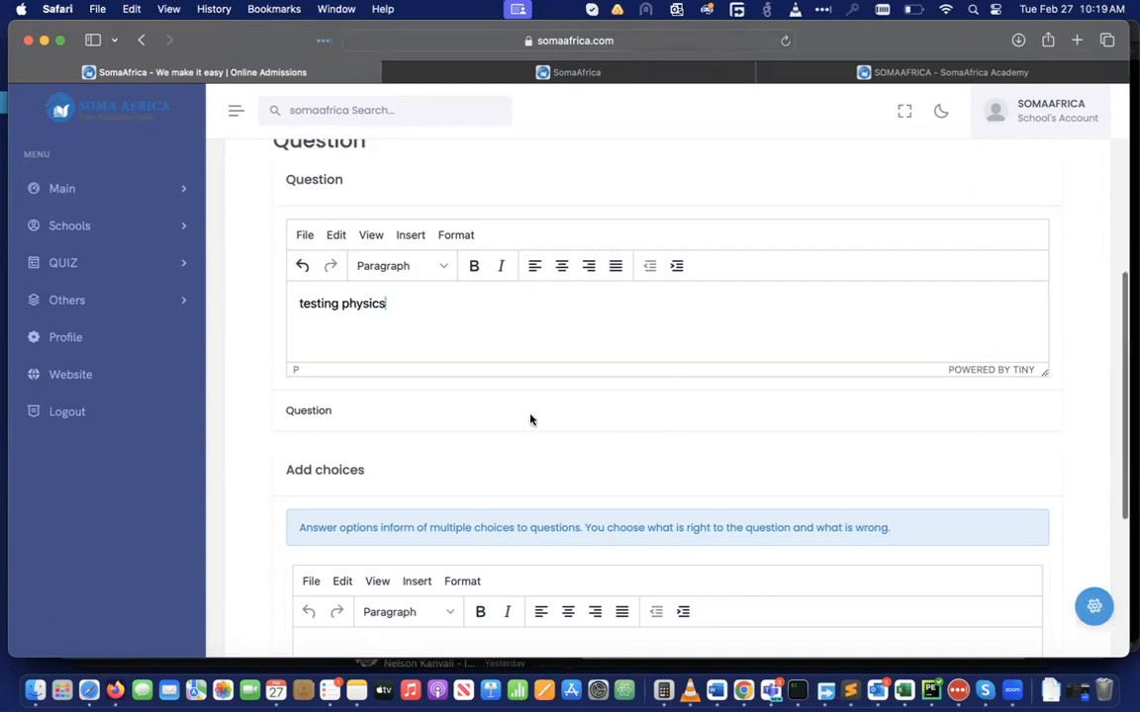
Write the first answer choice 'hahjaj' and mark it Right
{"action": "scroll", "coordinate": [530, 418], "scroll_direction": "down", "scroll_amount": 3}
{"action": "left_click", "coordinate": [422, 506]}
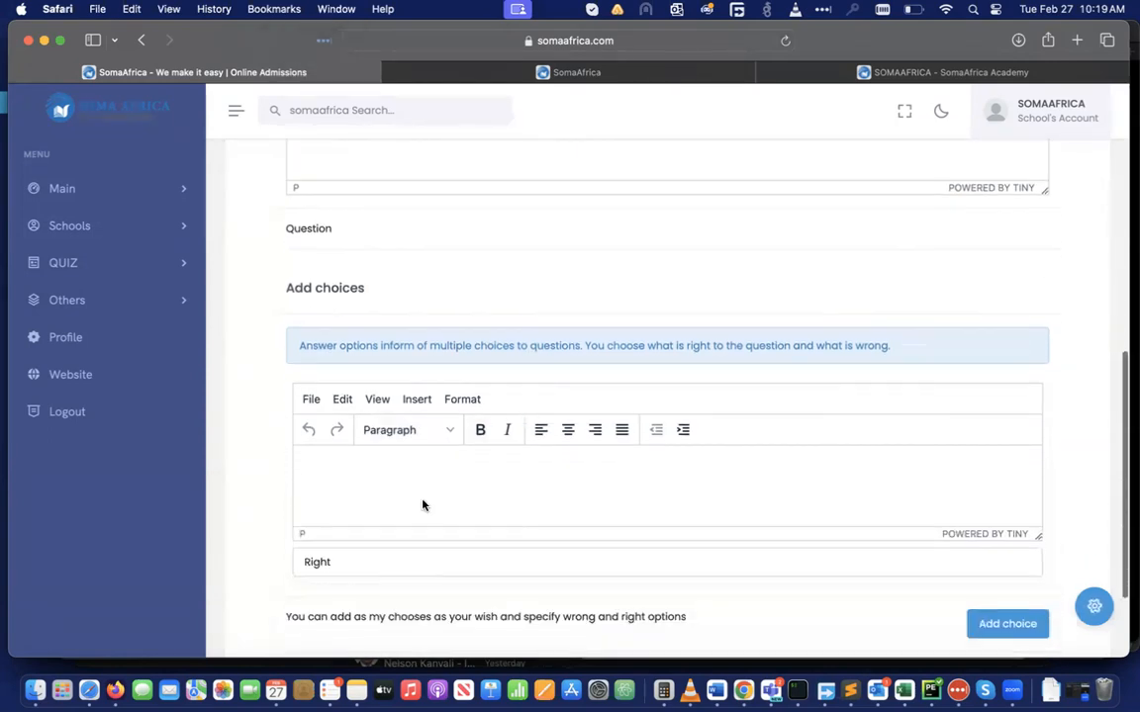
{"action": "scroll", "coordinate": [440, 498], "scroll_direction": "down", "scroll_amount": 1}
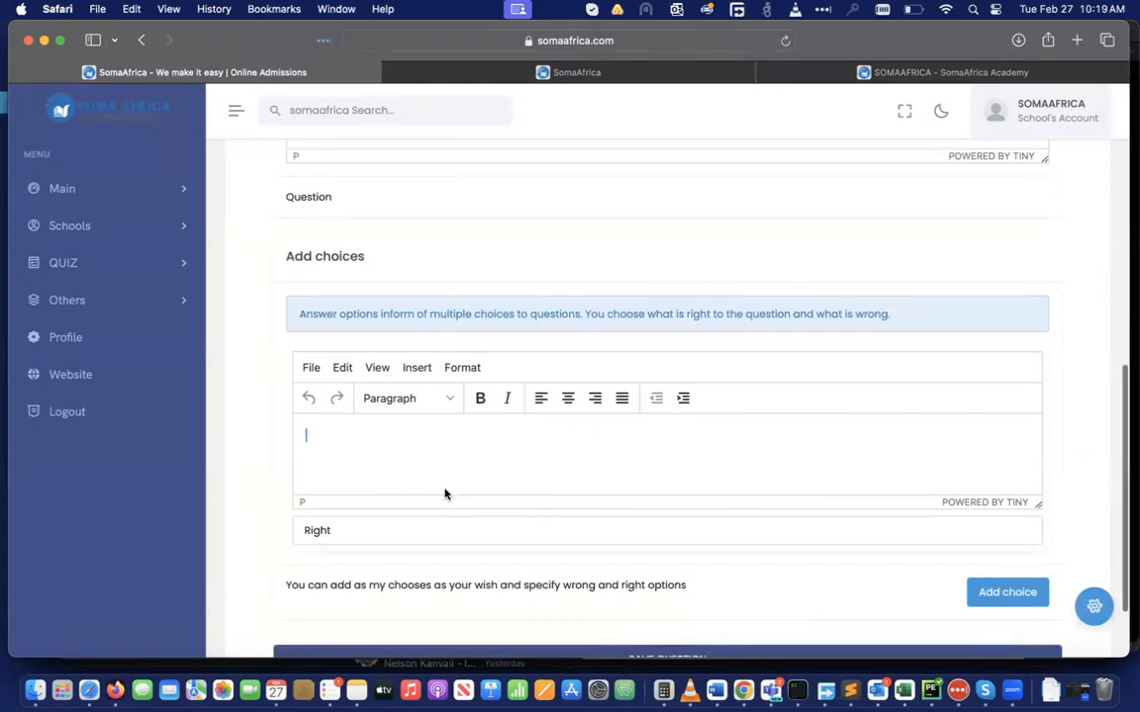
{"action": "scroll", "coordinate": [445, 493], "scroll_direction": "down", "scroll_amount": 1}
{"action": "type", "text": "hahjajaj"}
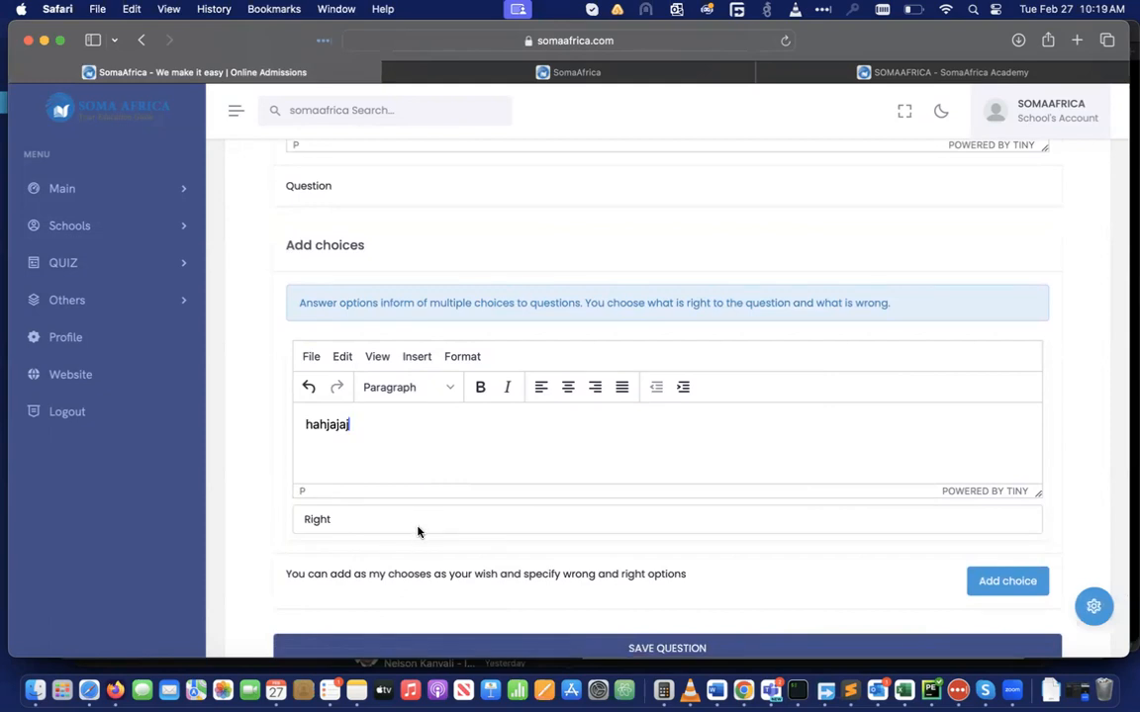
{"action": "left_click", "coordinate": [417, 530]}
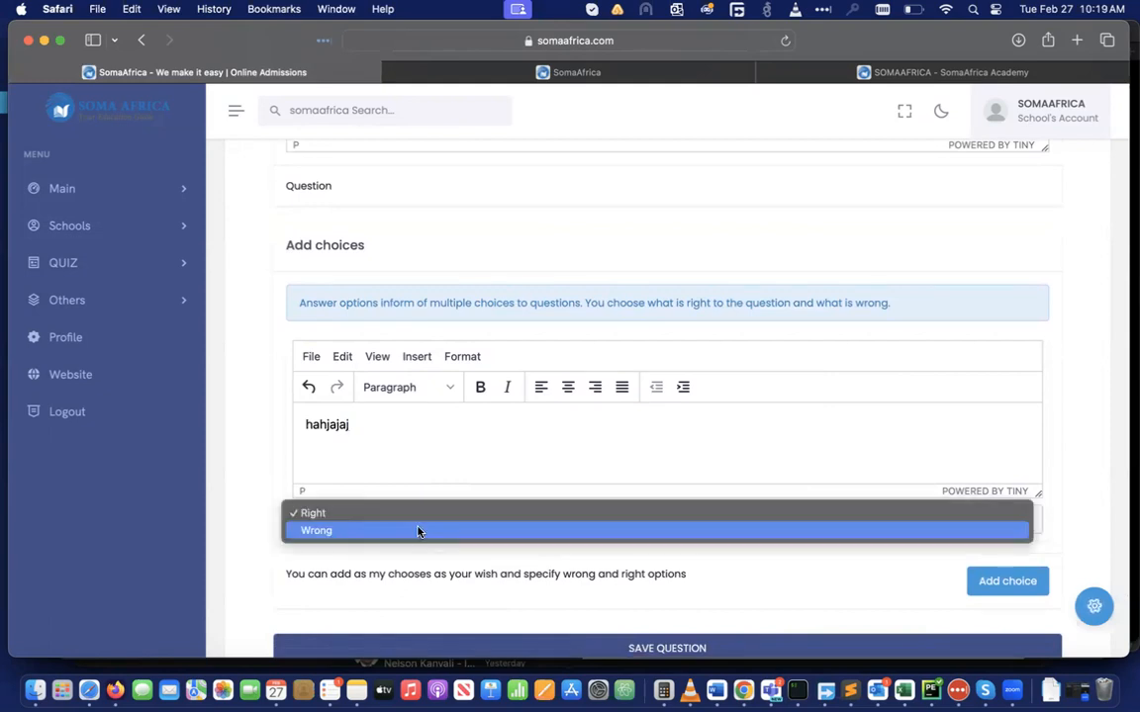
{"action": "left_click", "coordinate": [390, 513]}
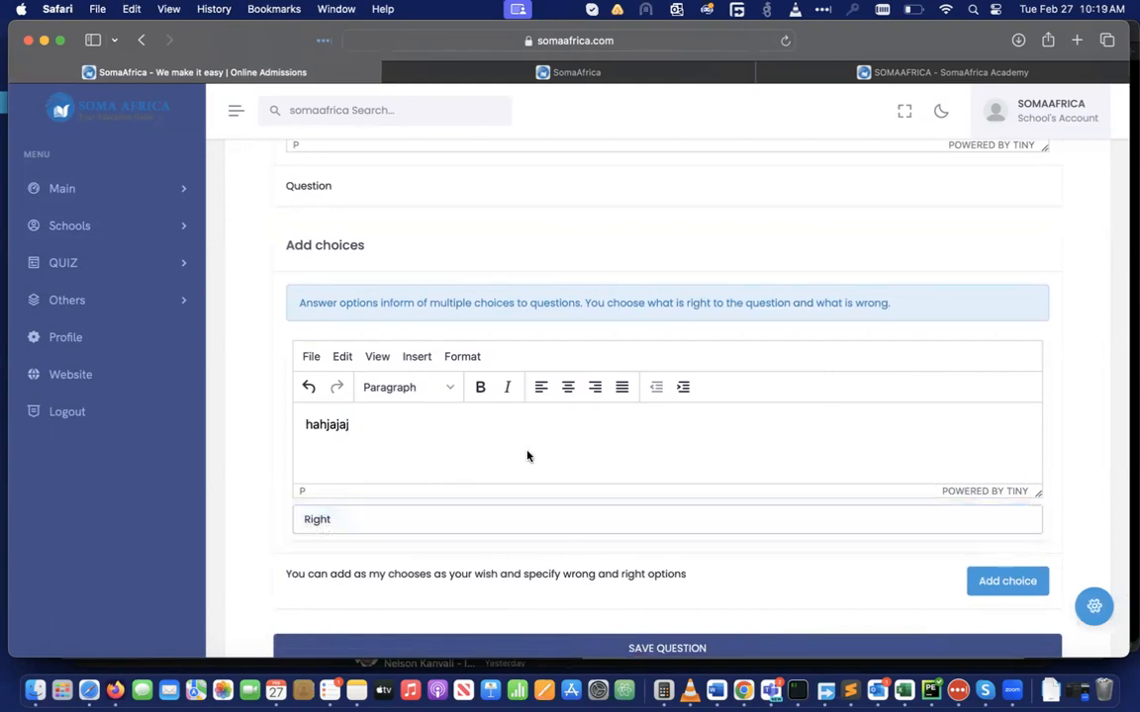
{"action": "scroll", "coordinate": [527, 456], "scroll_direction": "down", "scroll_amount": 2}
Add a second answer choice 'hahajajajkak' marked Wrong
{"action": "left_click", "coordinate": [999, 492]}
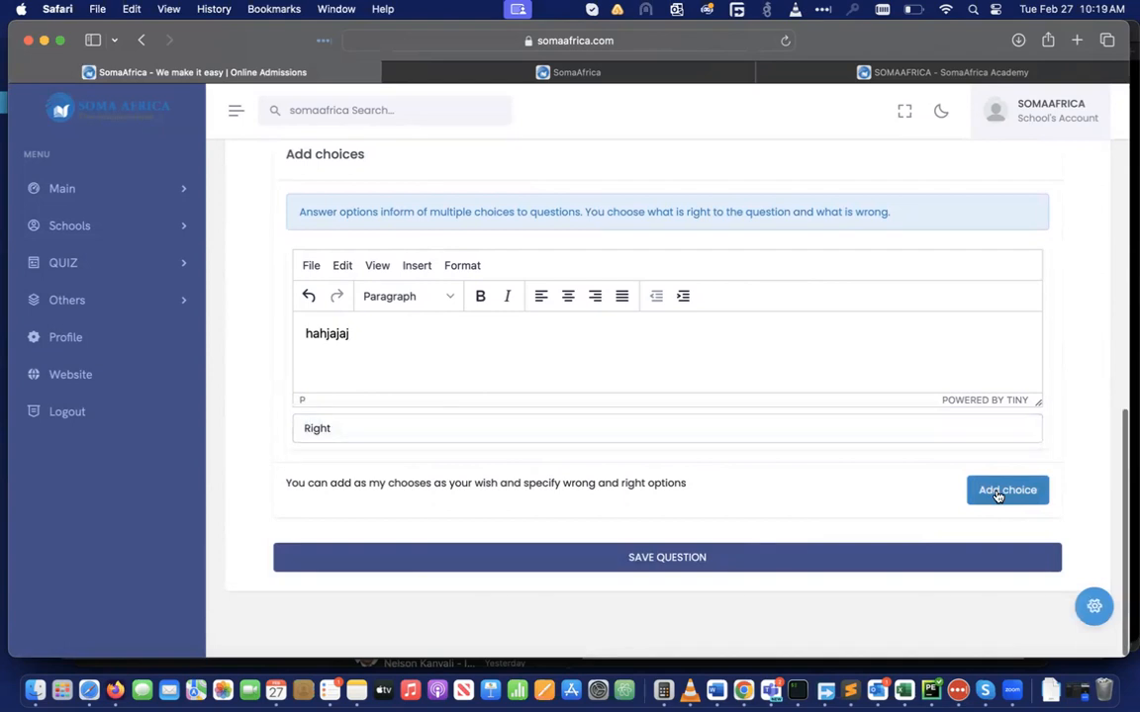
{"action": "type", "text": "hahajajajkak"}
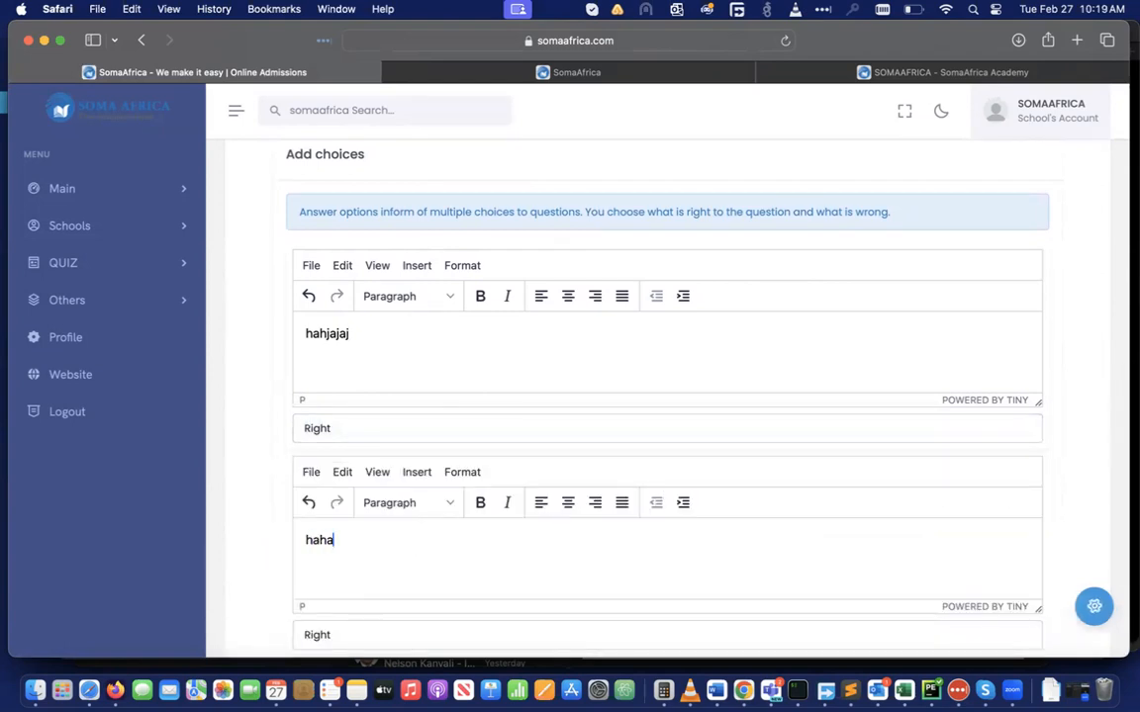
{"action": "scroll", "coordinate": [427, 592], "scroll_direction": "down", "scroll_amount": 1}
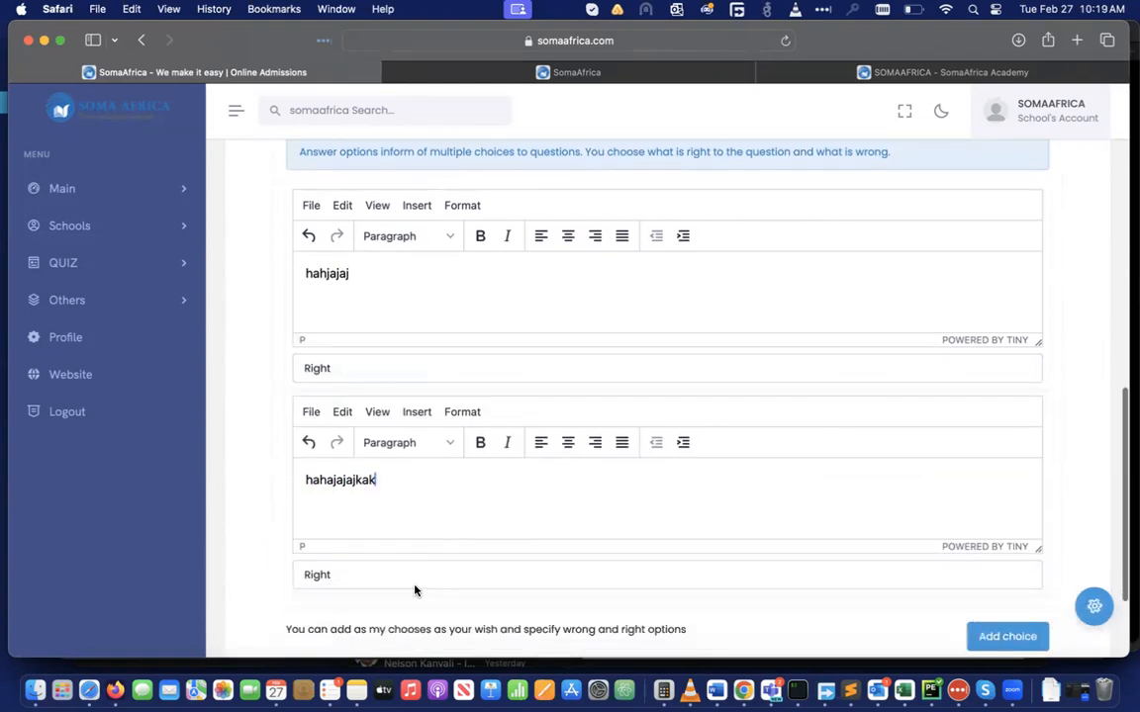
{"action": "left_click", "coordinate": [346, 574]}
{"action": "left_click", "coordinate": [348, 587]}
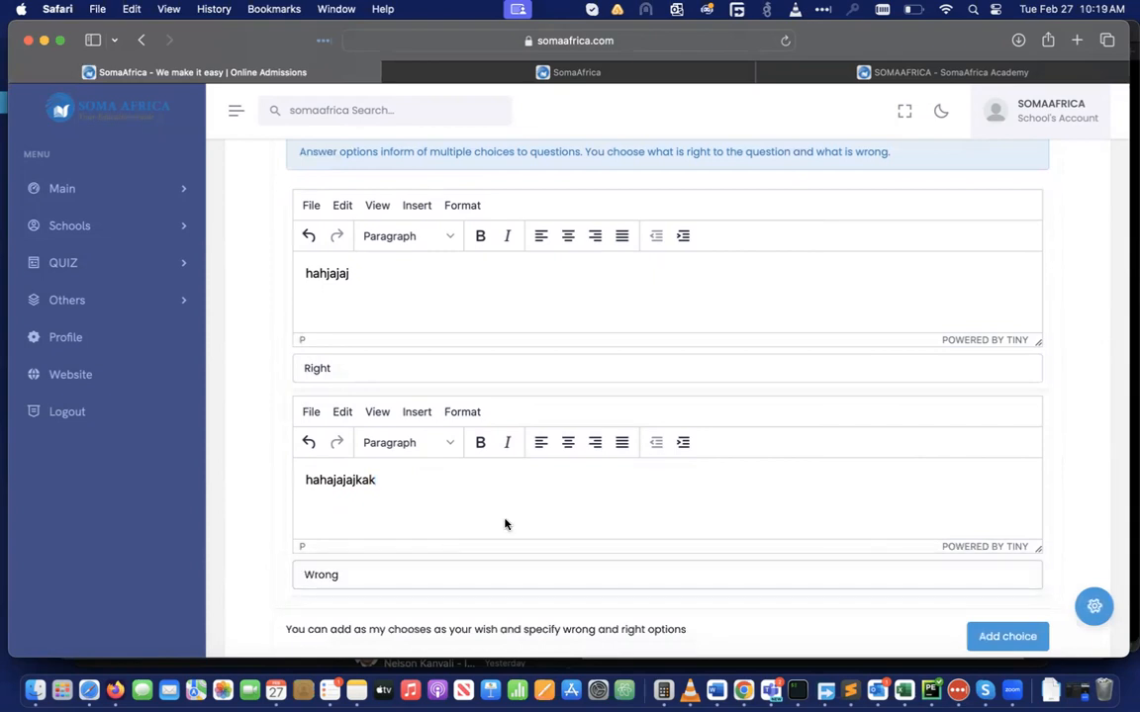
{"action": "scroll", "coordinate": [503, 524], "scroll_direction": "down", "scroll_amount": 3}
Add a third answer choice 'wjbjhjhakjasjka' marked Wrong
{"action": "left_click", "coordinate": [1008, 491]}
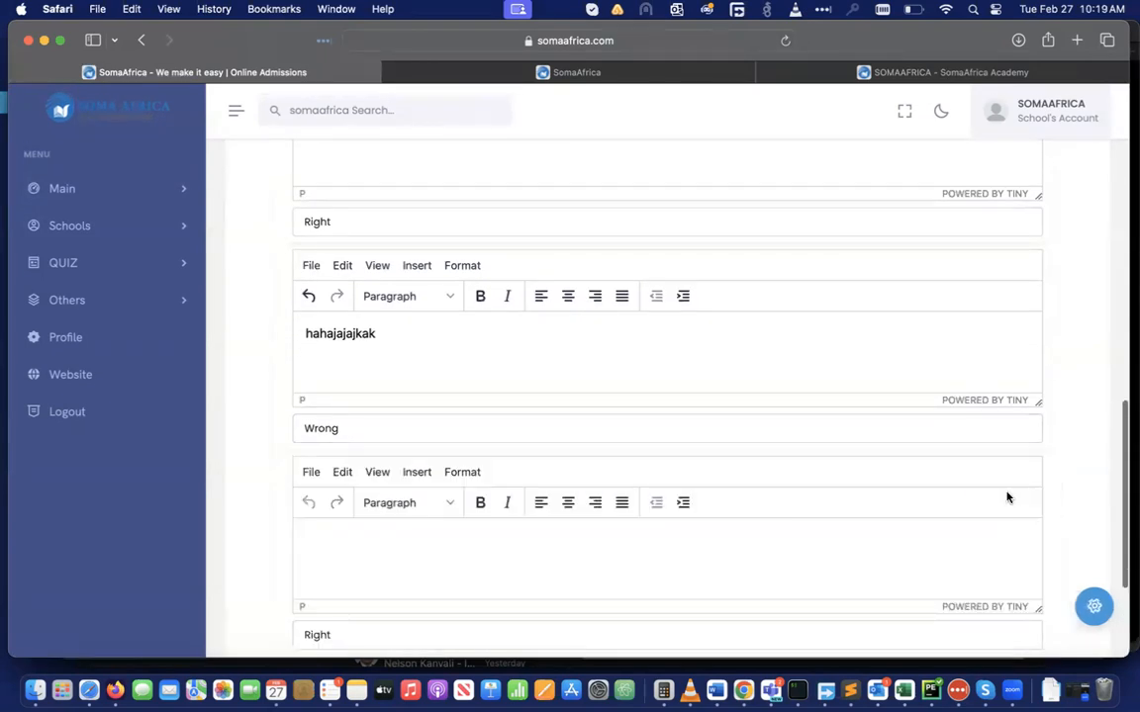
{"action": "left_click", "coordinate": [433, 549]}
{"action": "type", "text": "wjbjhjhakjasjka"}
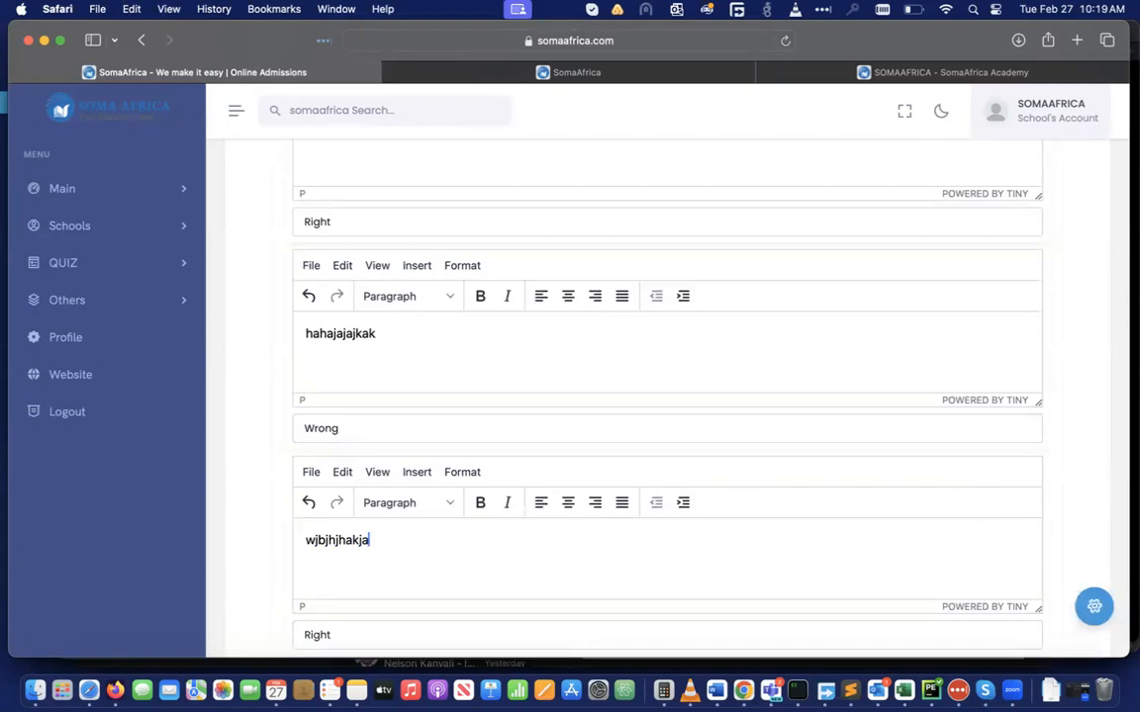
{"action": "scroll", "coordinate": [311, 485], "scroll_direction": "down", "scroll_amount": 4}
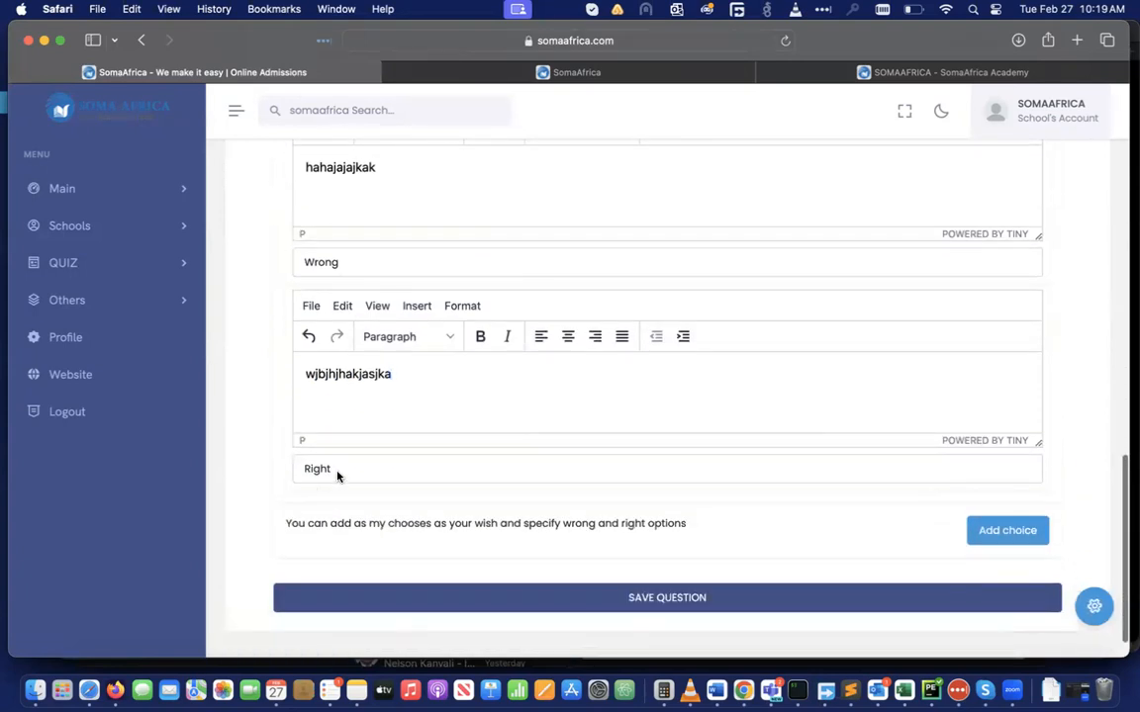
{"action": "left_click", "coordinate": [336, 476]}
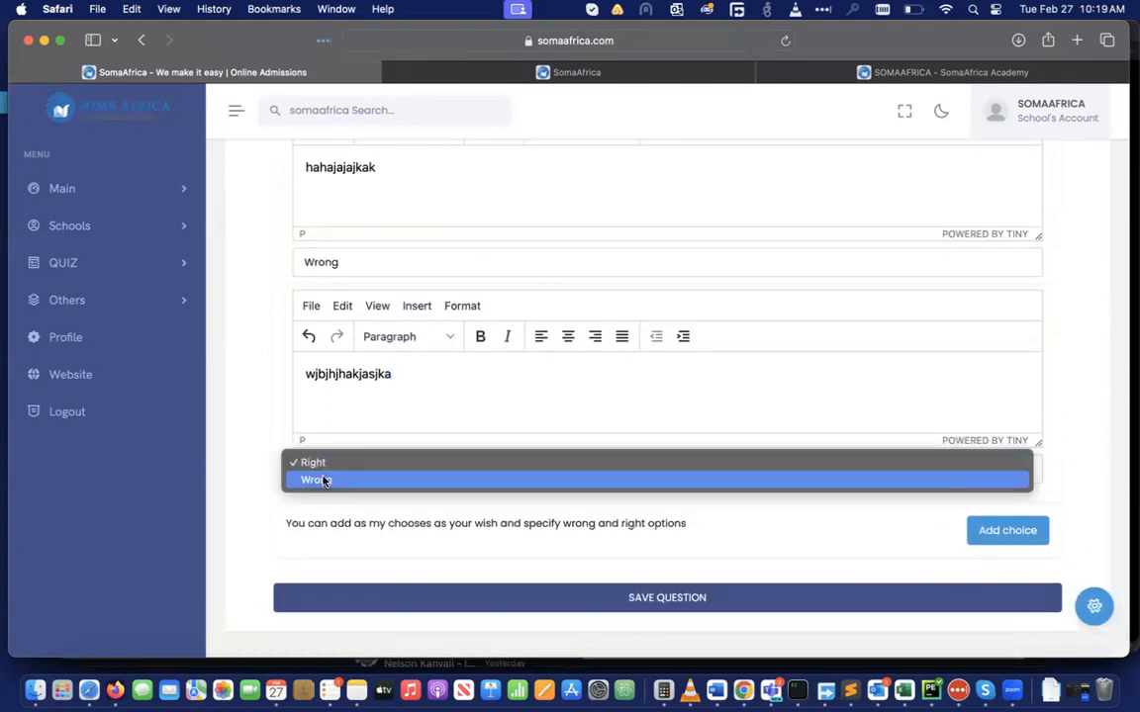
{"action": "left_click", "coordinate": [324, 481]}
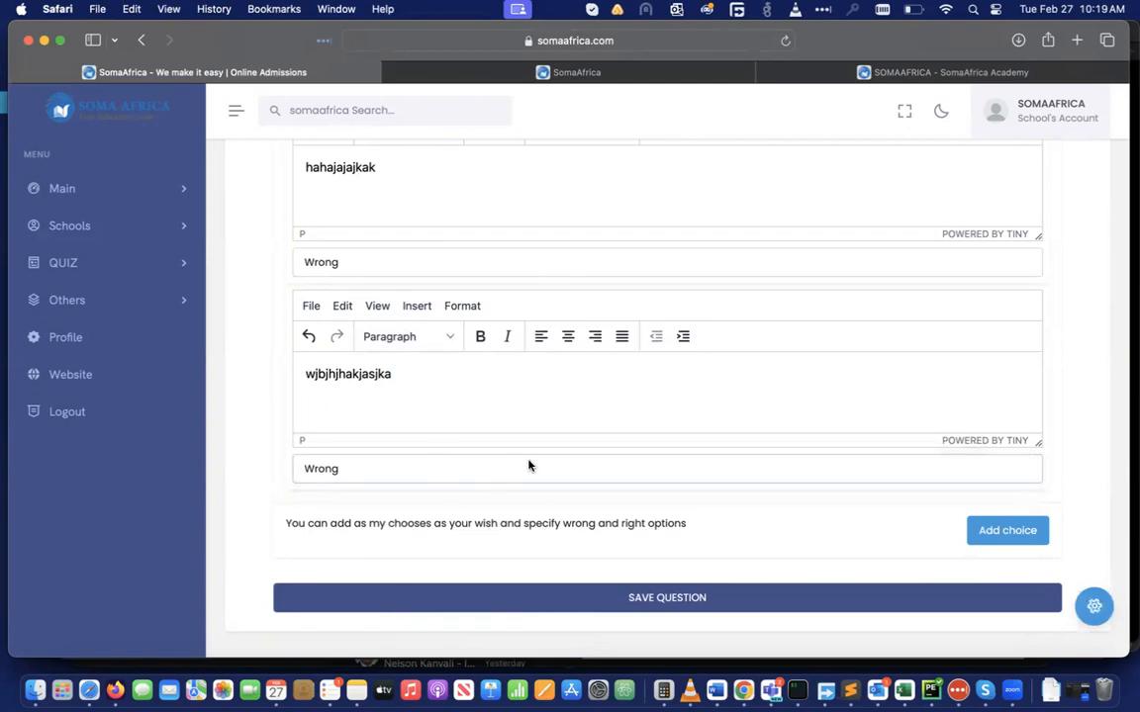
Save the 'testing physics' question with its three answers
{"action": "left_click", "coordinate": [699, 603]}
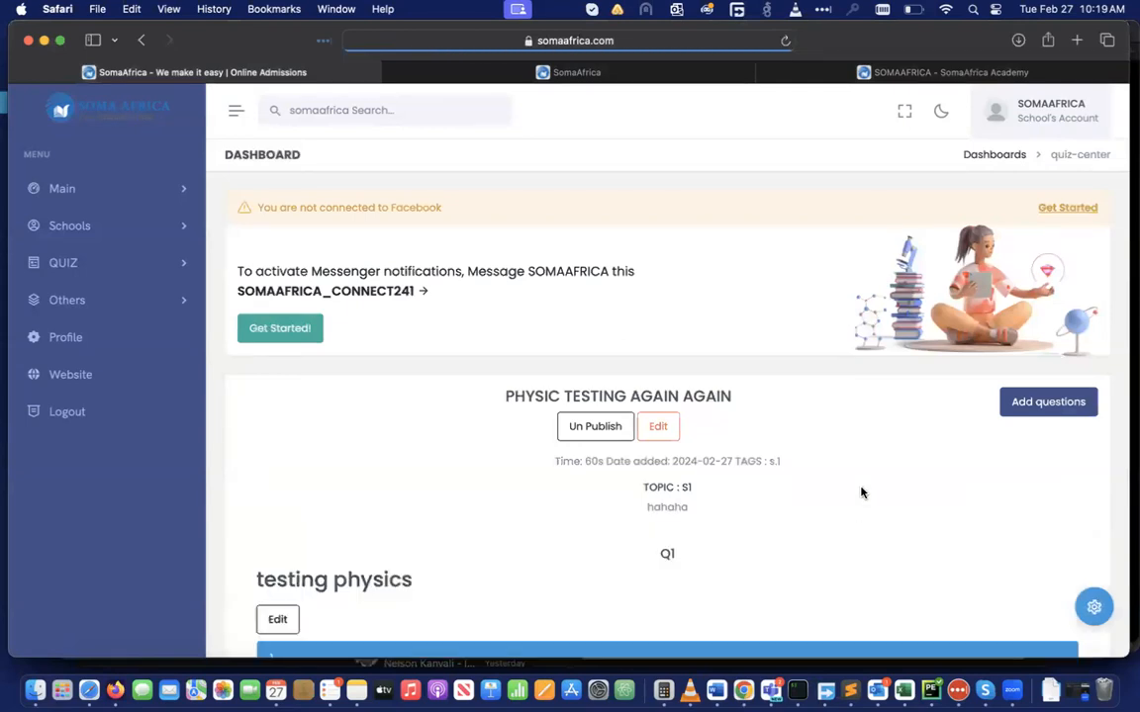
{"action": "scroll", "coordinate": [861, 493], "scroll_direction": "down", "scroll_amount": 5}
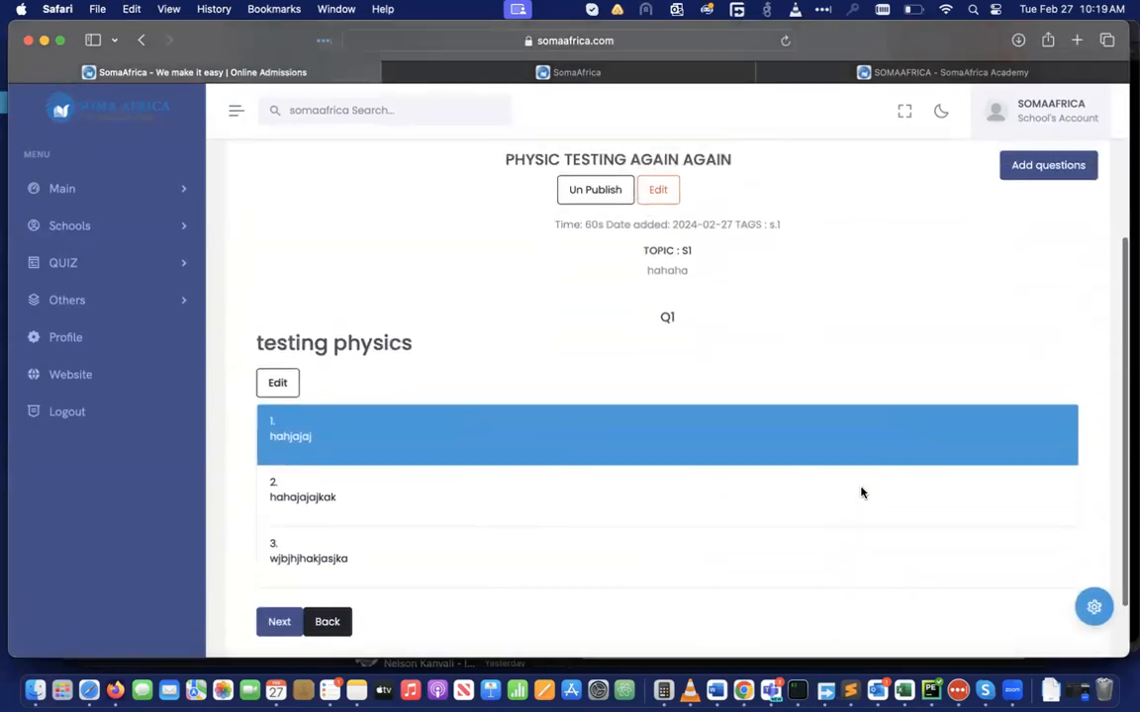
{"action": "scroll", "coordinate": [859, 490], "scroll_direction": "up", "scroll_amount": 4}
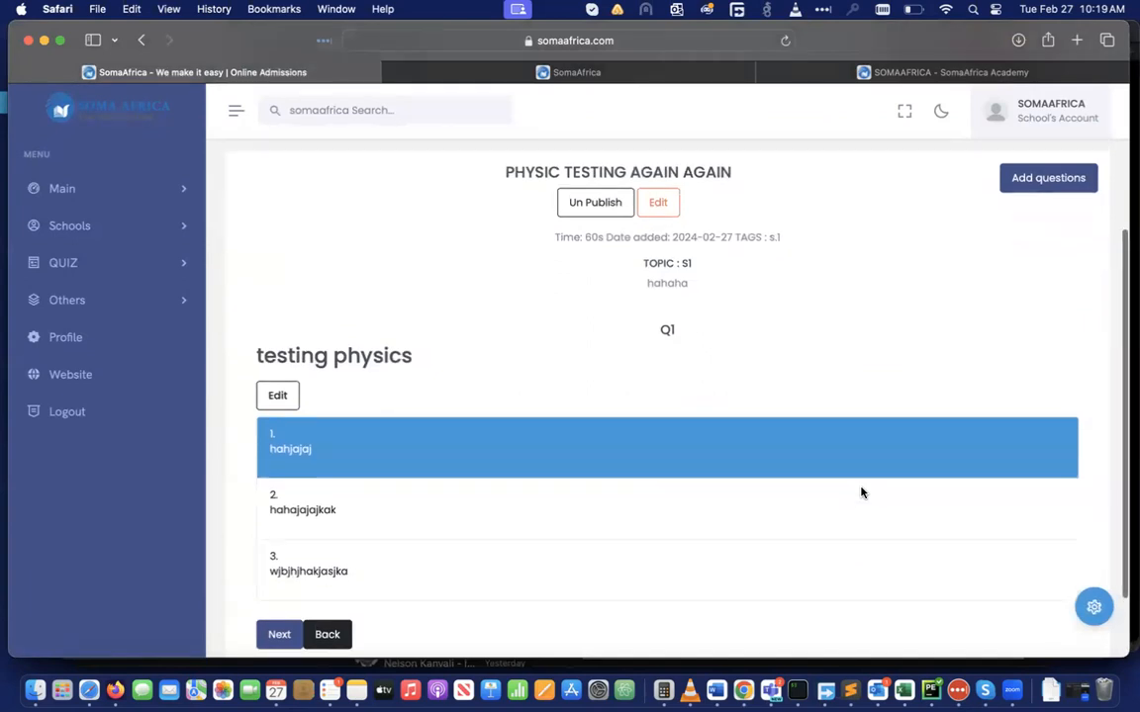
View the questions of 'Physic testing again again' from the All quiz list
{"action": "left_click", "coordinate": [163, 223]}
{"action": "left_click", "coordinate": [66, 404]}
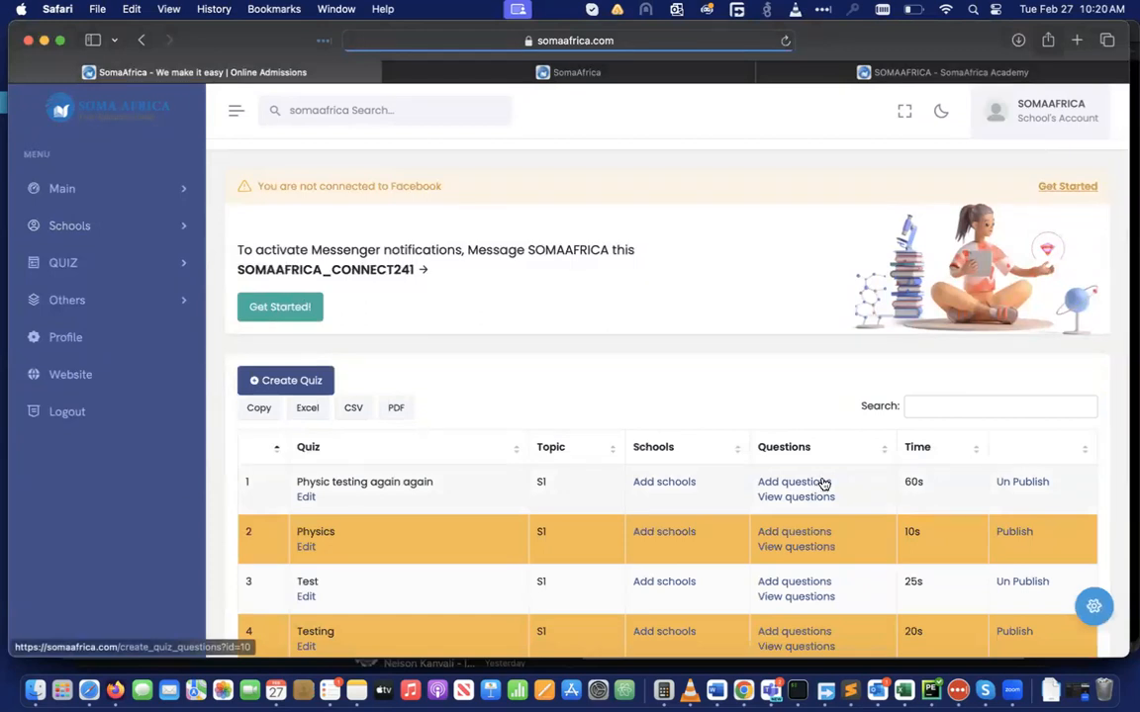
{"action": "left_click", "coordinate": [795, 498]}
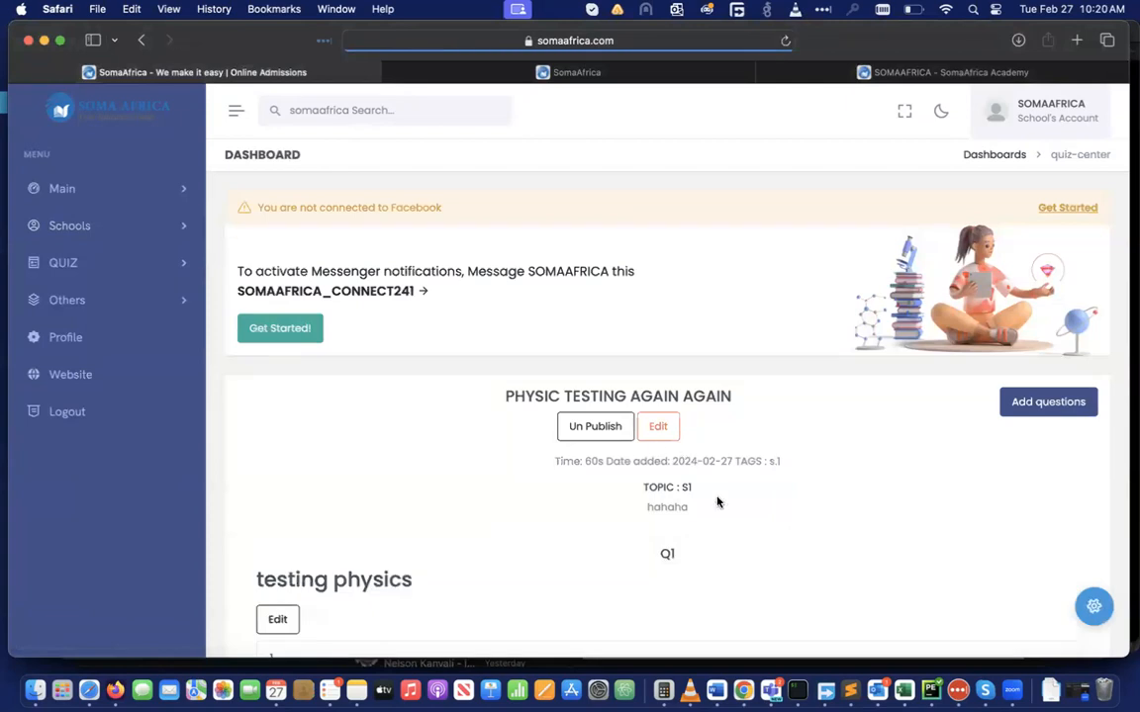
{"action": "scroll", "coordinate": [685, 557], "scroll_direction": "down", "scroll_amount": 5}
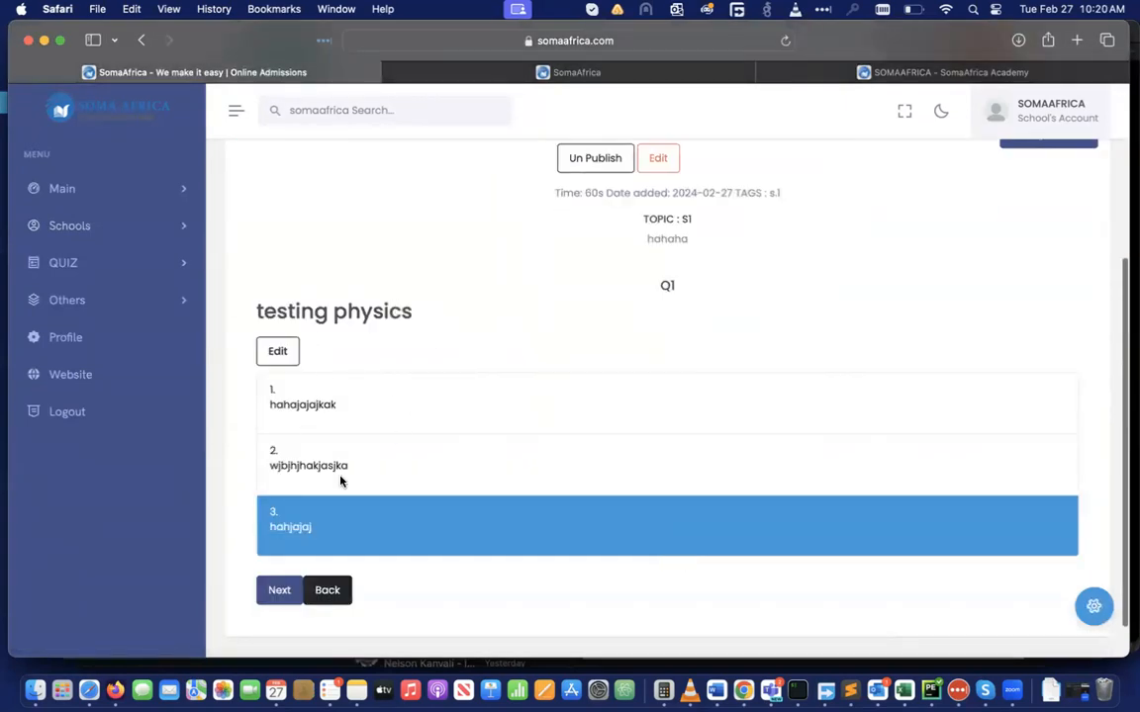
{"action": "scroll", "coordinate": [375, 552], "scroll_direction": "up", "scroll_amount": 5}
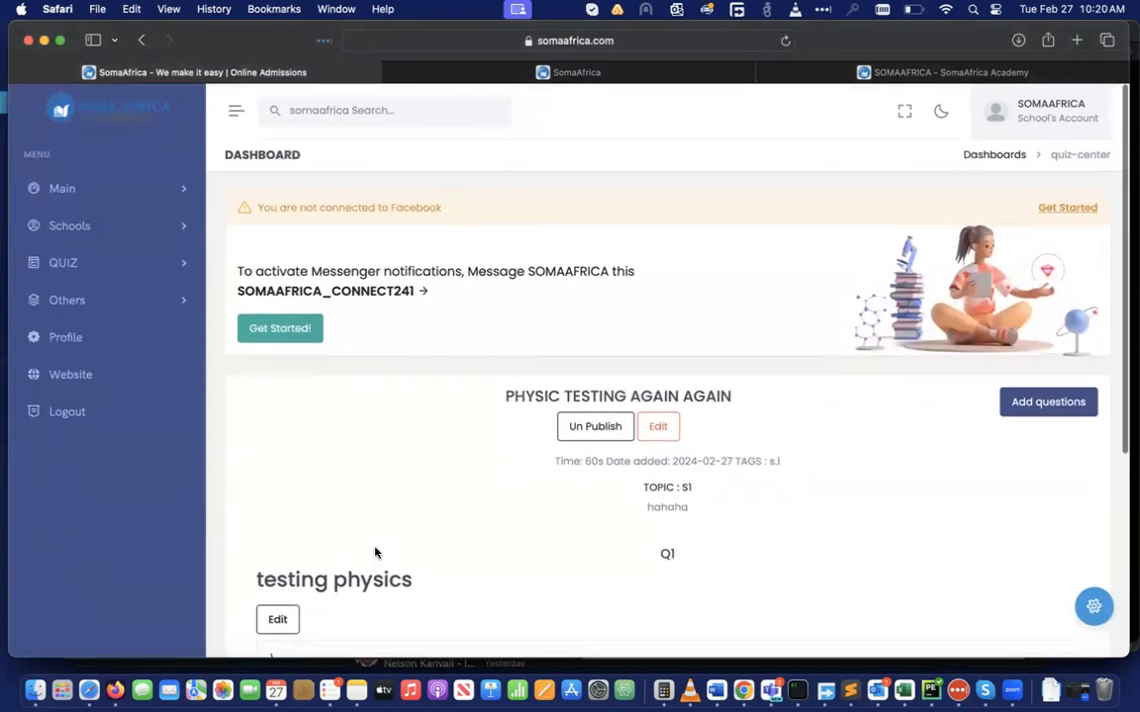
{"action": "scroll", "coordinate": [375, 552], "scroll_direction": "down", "scroll_amount": 6}
{"action": "scroll", "coordinate": [500, 319], "scroll_direction": "up", "scroll_amount": 5}
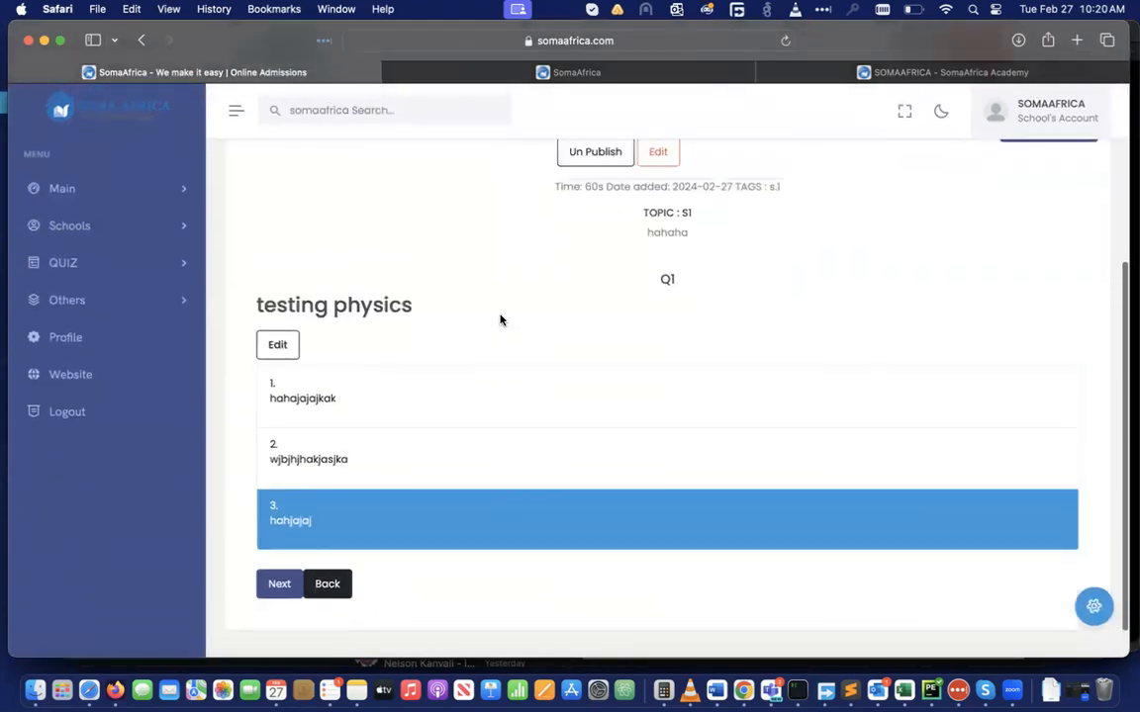
Go back, then open the SomaAfrica Academy website's public Quiz page
{"action": "left_click", "coordinate": [142, 42]}
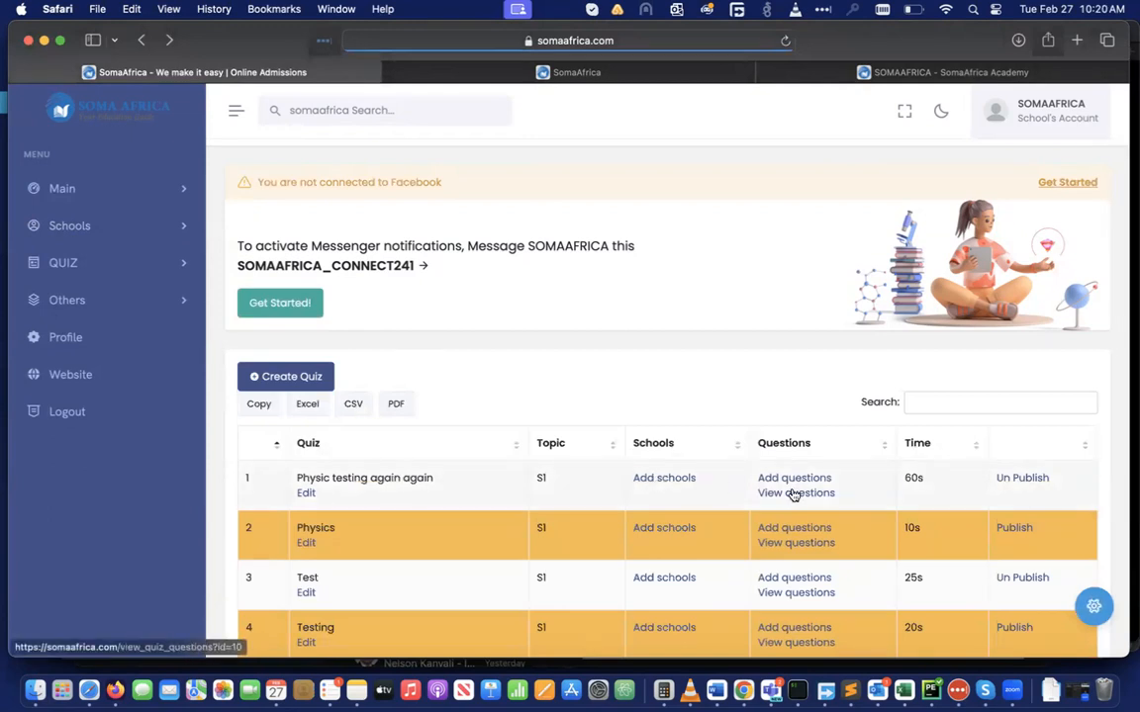
{"action": "scroll", "coordinate": [792, 494], "scroll_direction": "down", "scroll_amount": 3}
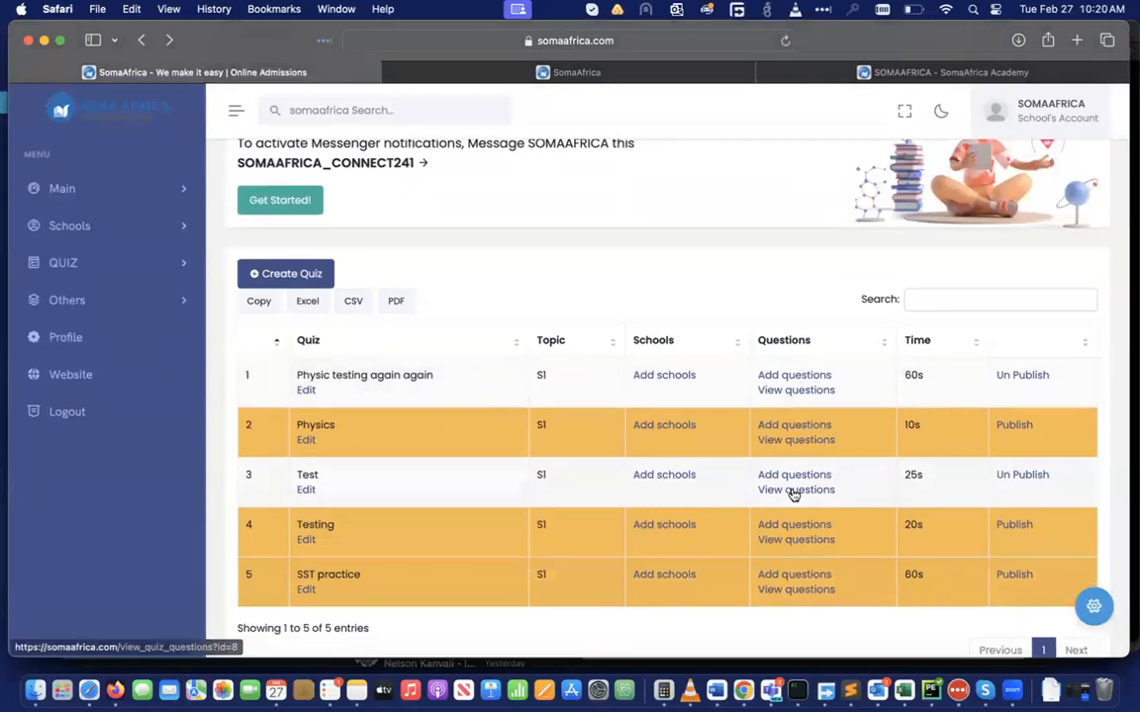
{"action": "scroll", "coordinate": [792, 495], "scroll_direction": "up", "scroll_amount": 3}
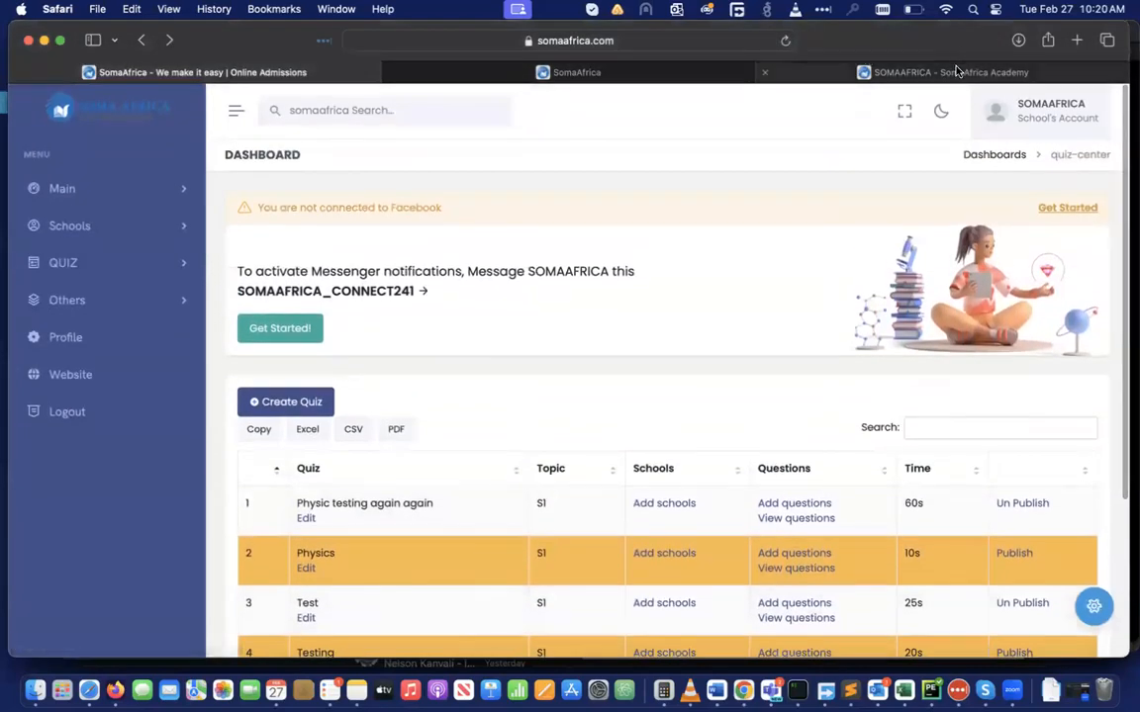
{"action": "left_click", "coordinate": [955, 71]}
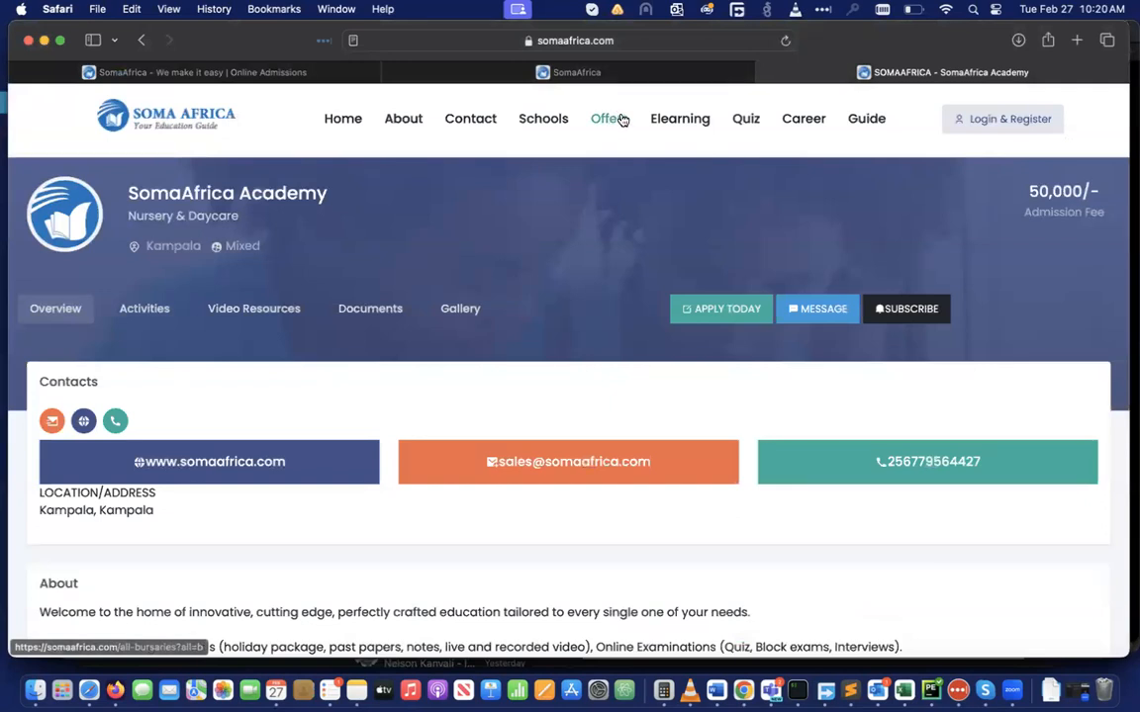
{"action": "left_click", "coordinate": [747, 120]}
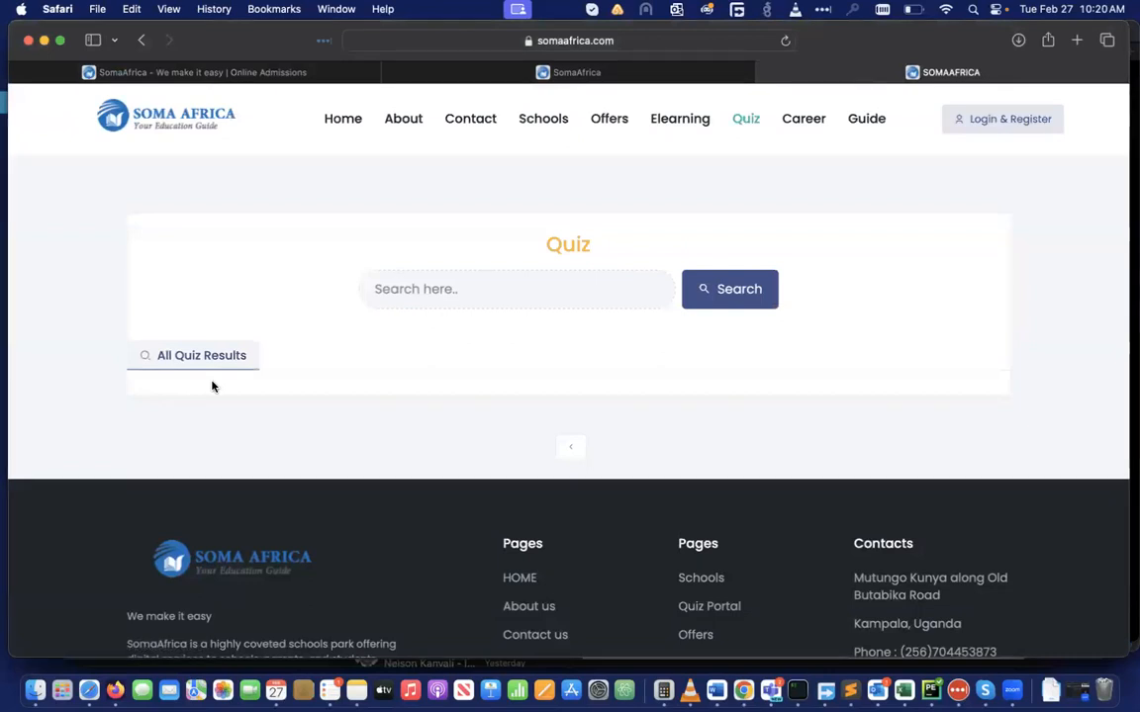
Return to the dashboard tab and open QUIZ > Take quiz
{"action": "left_click", "coordinate": [235, 71]}
{"action": "scroll", "coordinate": [567, 380], "scroll_direction": "down", "scroll_amount": 3}
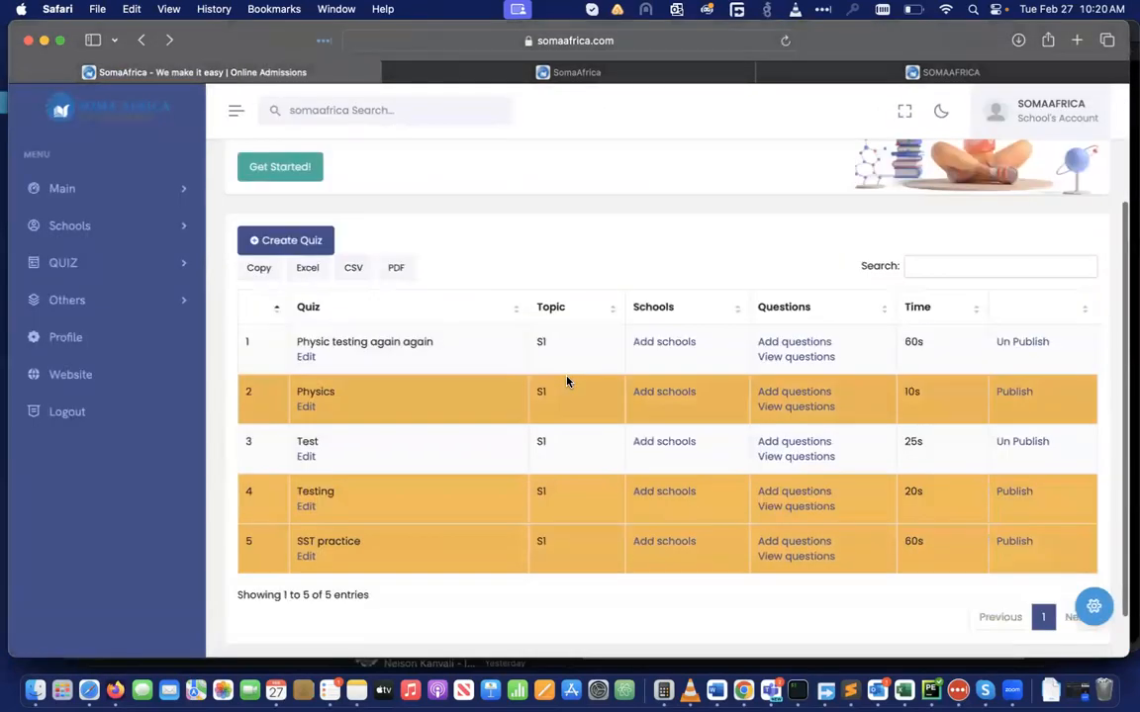
{"action": "left_click", "coordinate": [155, 265]}
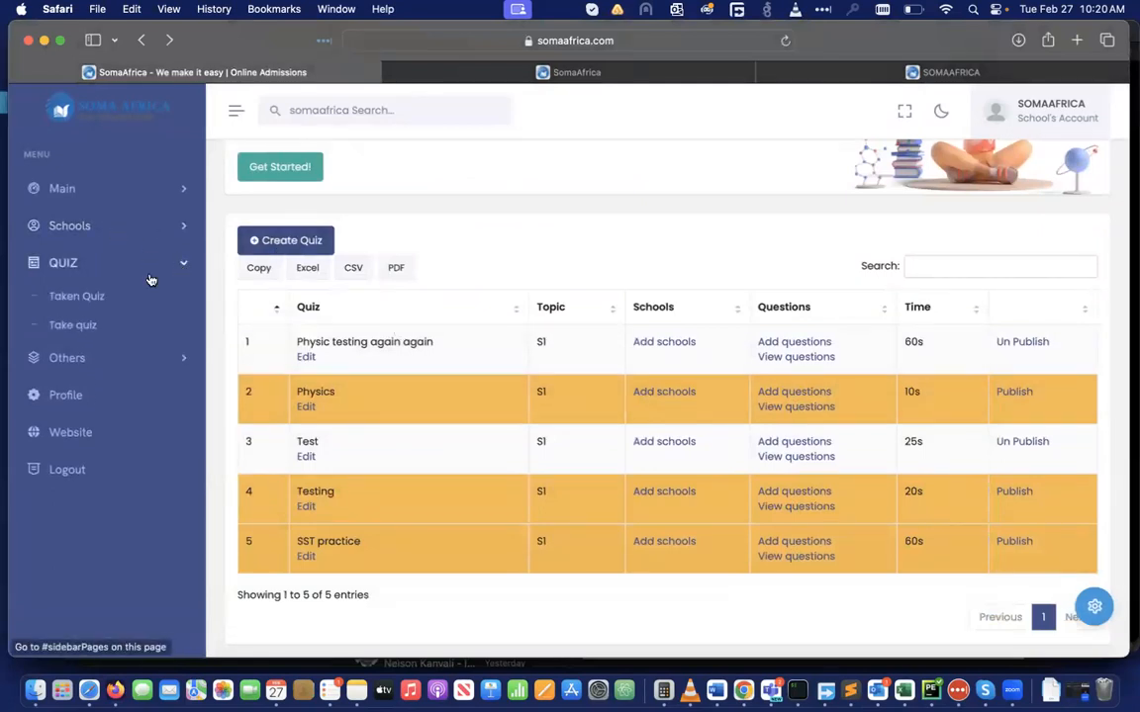
{"action": "left_click", "coordinate": [71, 327]}
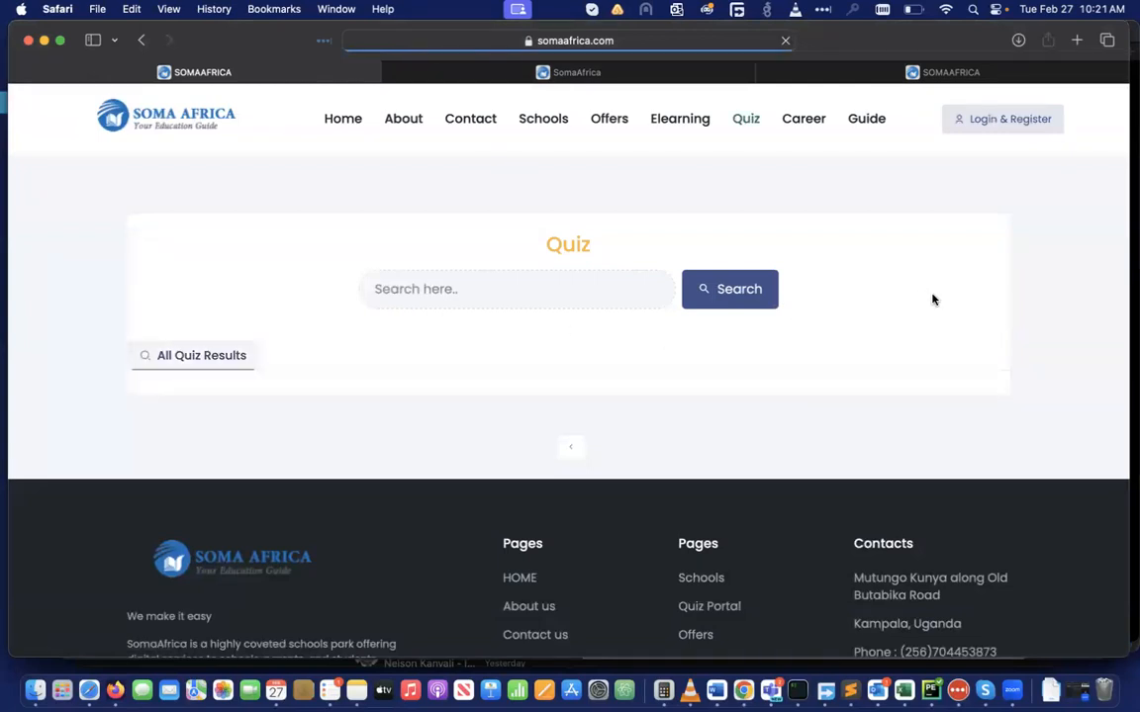
Re-enter the dashboard via Login & Register to see schools Test and SomaAfrica Academy
{"action": "left_click", "coordinate": [1024, 119]}
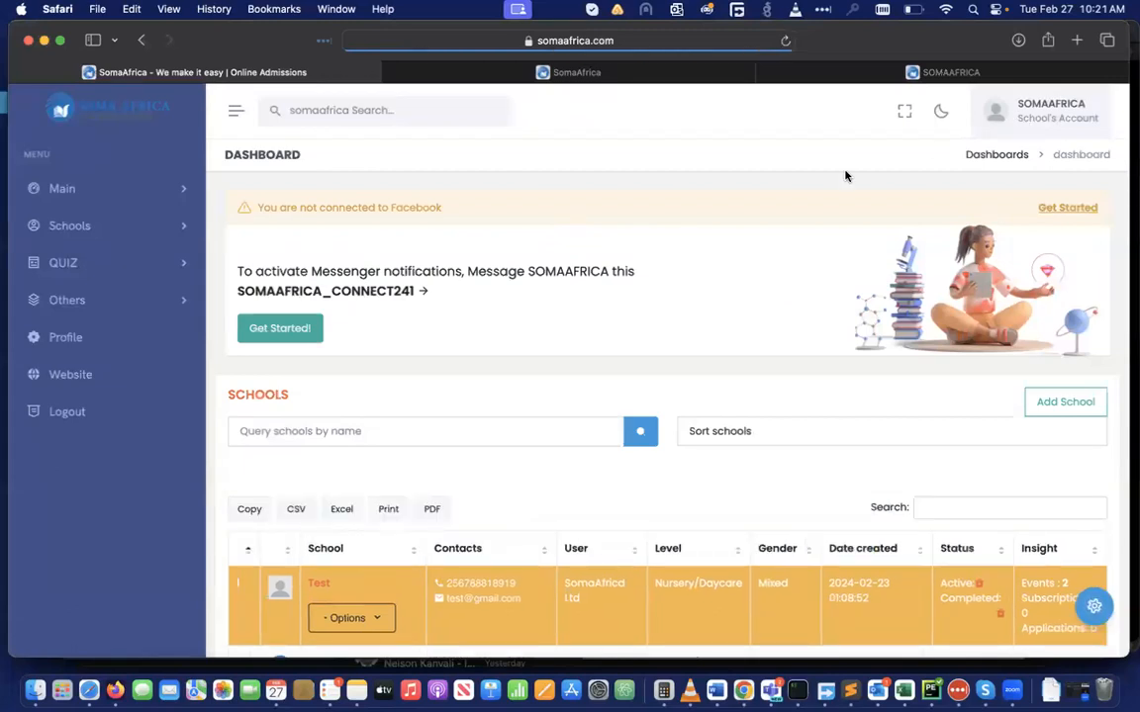
{"action": "scroll", "coordinate": [765, 231], "scroll_direction": "down", "scroll_amount": 3}
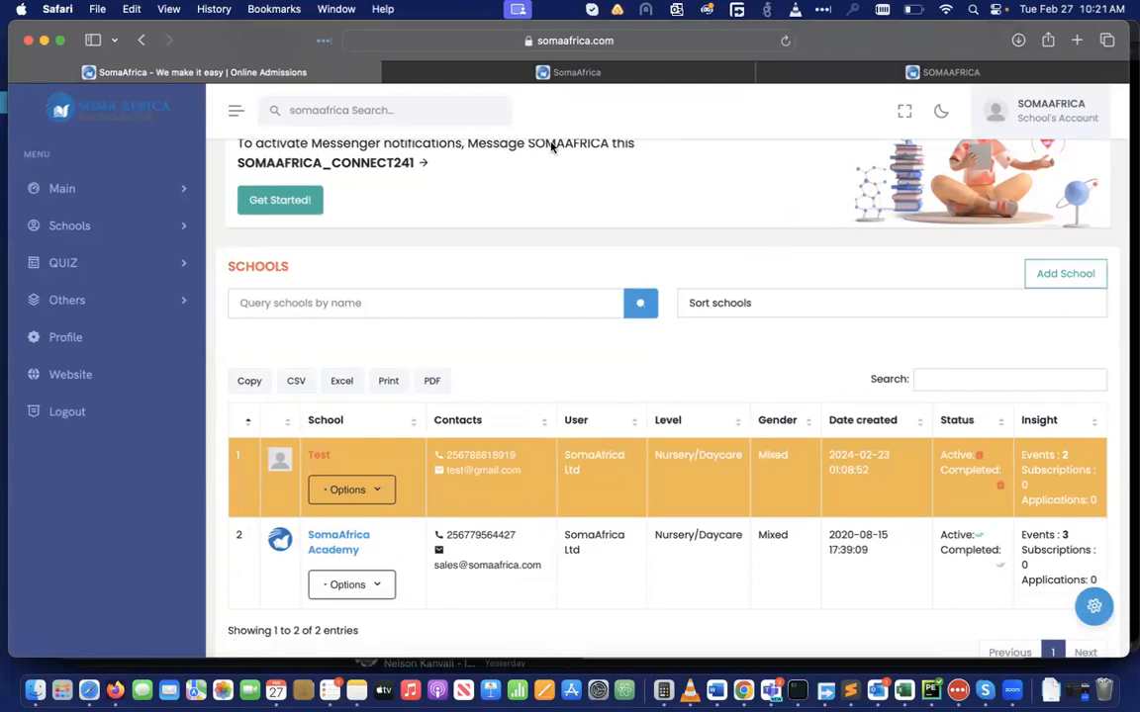
{"action": "left_click", "coordinate": [185, 229]}
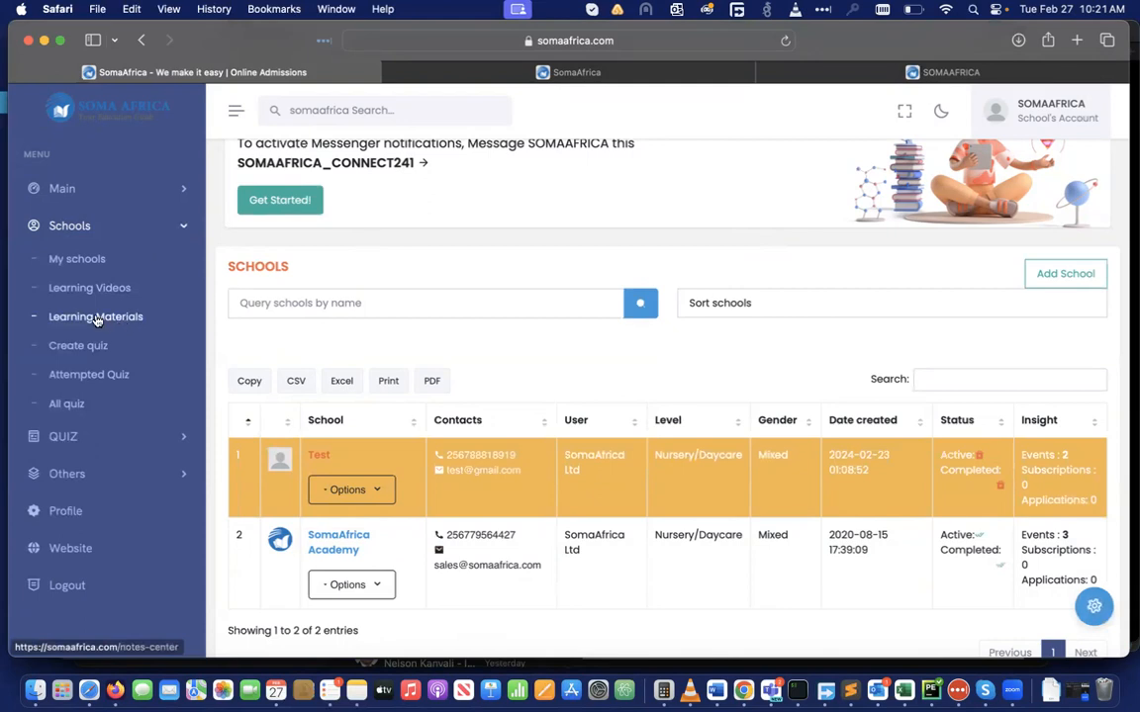
{"action": "left_click", "coordinate": [95, 318]}
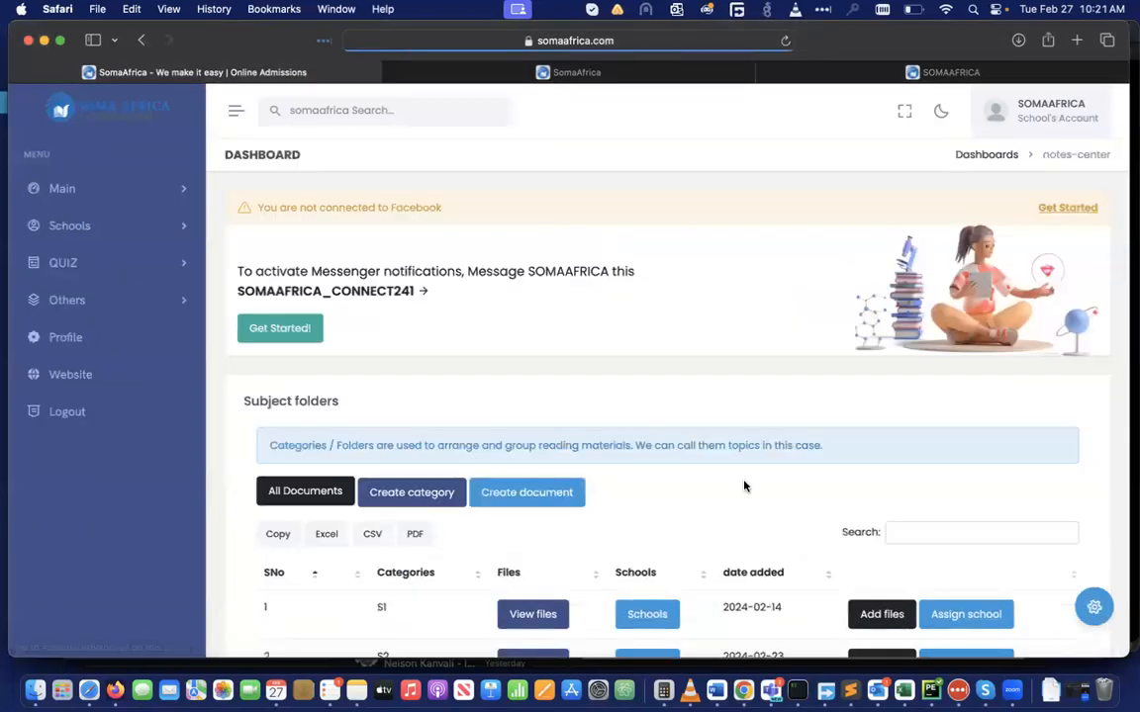
{"action": "scroll", "coordinate": [844, 549], "scroll_direction": "down", "scroll_amount": 3}
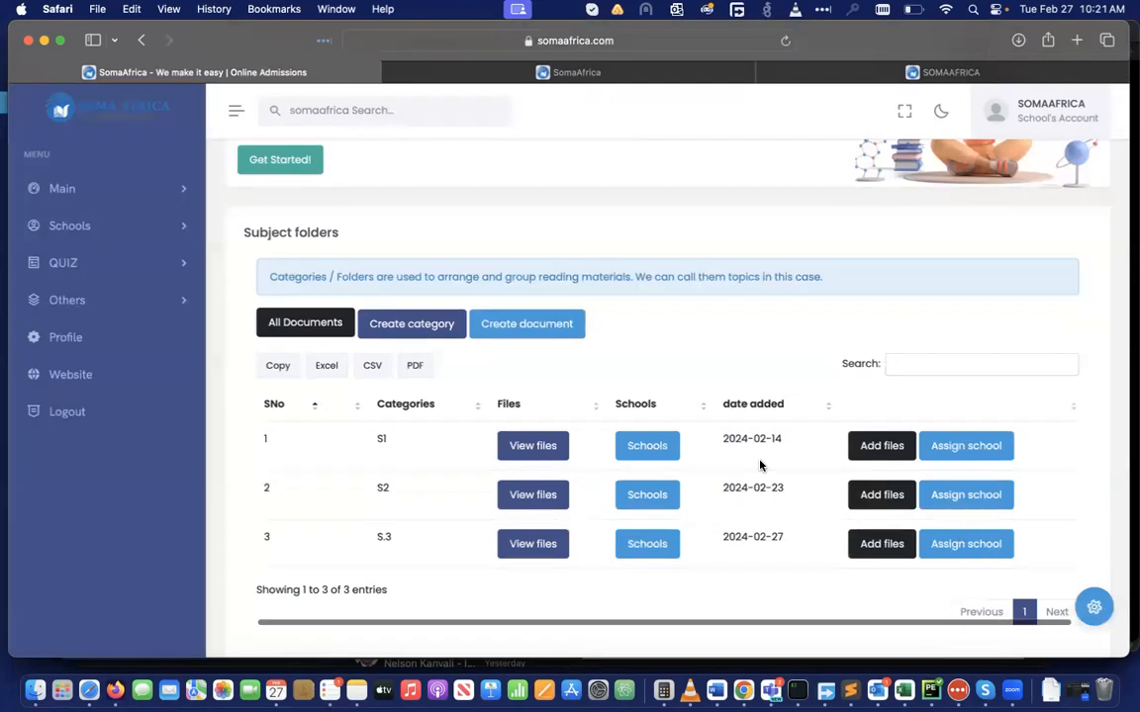
{"action": "scroll", "coordinate": [761, 465], "scroll_direction": "down", "scroll_amount": 1}
{"action": "scroll", "coordinate": [760, 465], "scroll_direction": "up", "scroll_amount": 2}
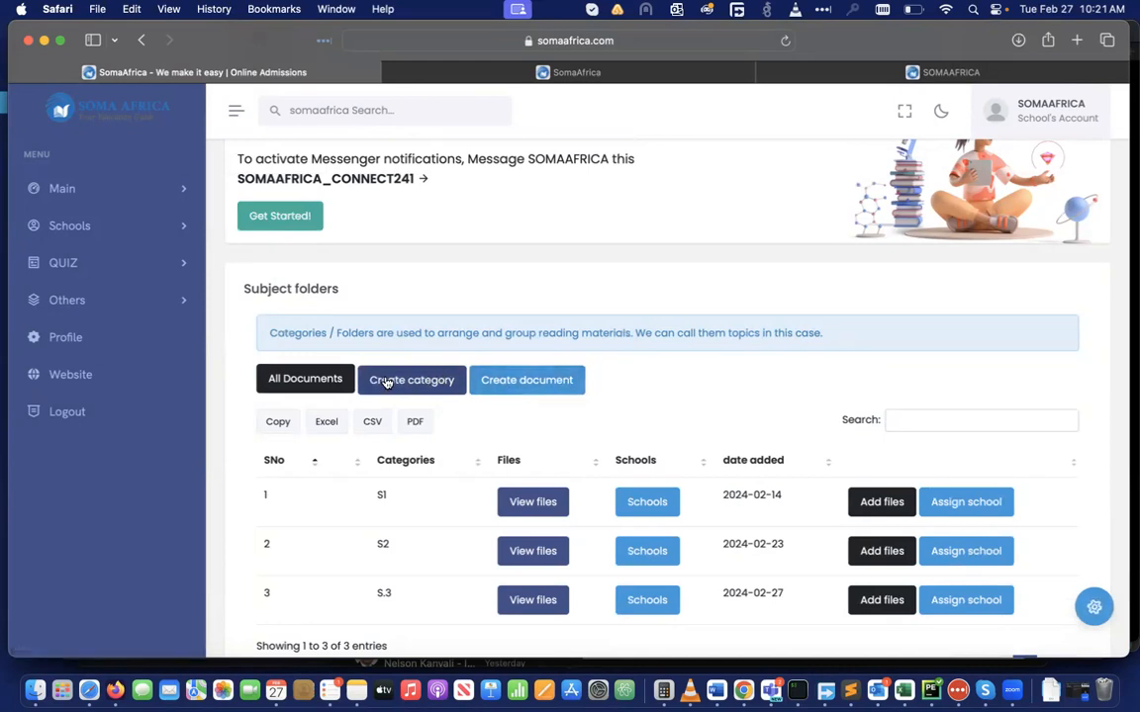
{"action": "left_click", "coordinate": [541, 382]}
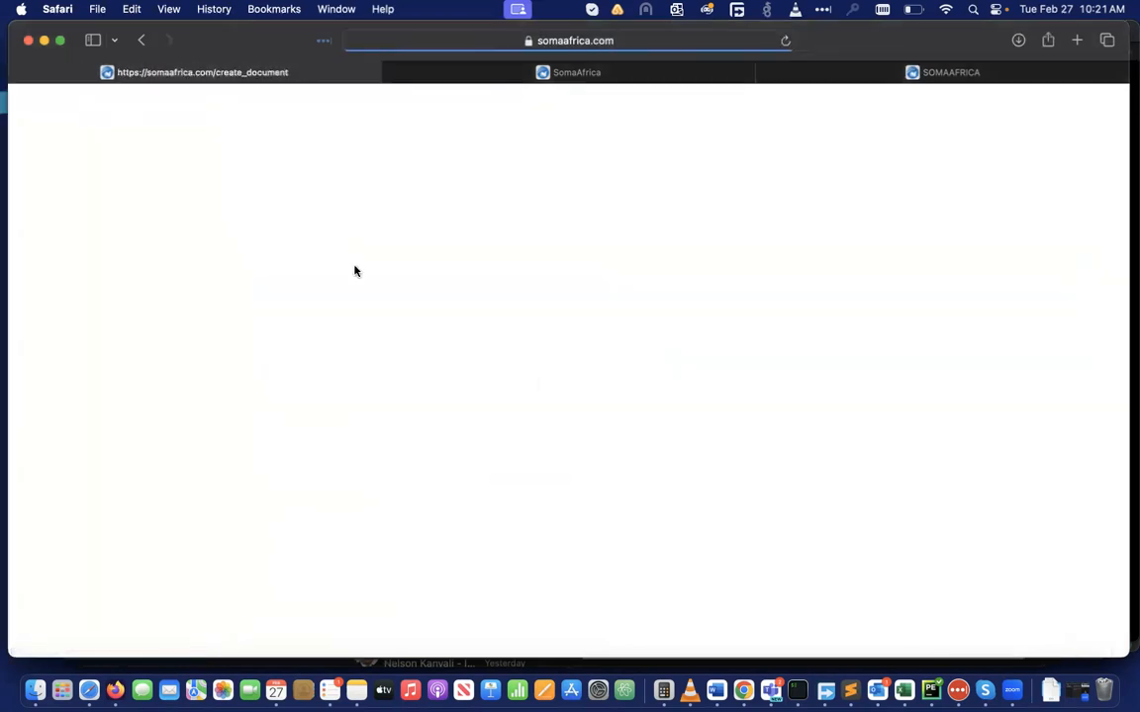
{"action": "left_click", "coordinate": [141, 39]}
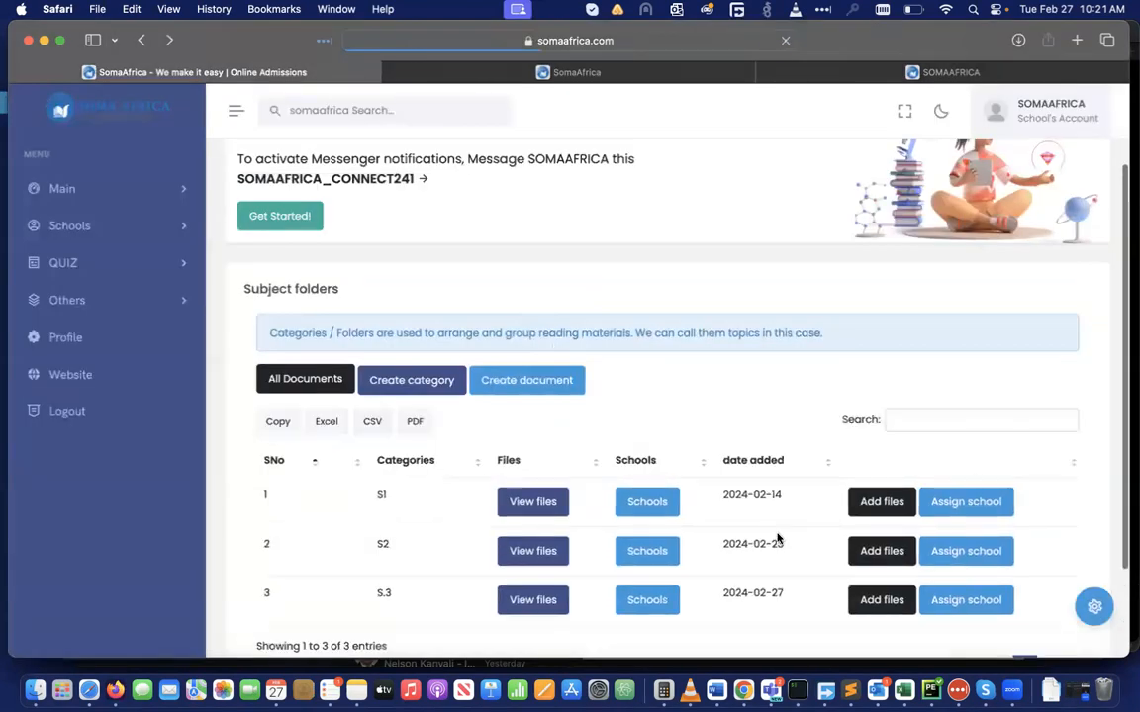
{"action": "scroll", "coordinate": [771, 537], "scroll_direction": "down", "scroll_amount": 3}
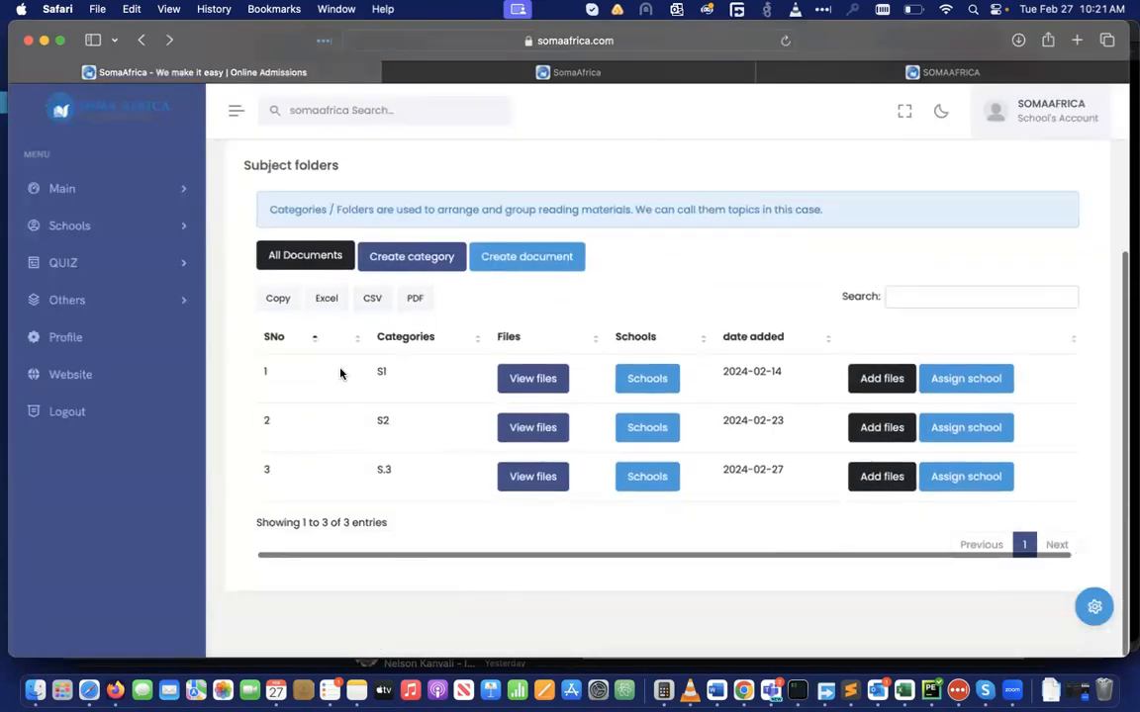
Add a file to the S1 folder, naming it 'testing file' with description 'test'
{"action": "left_click", "coordinate": [875, 381]}
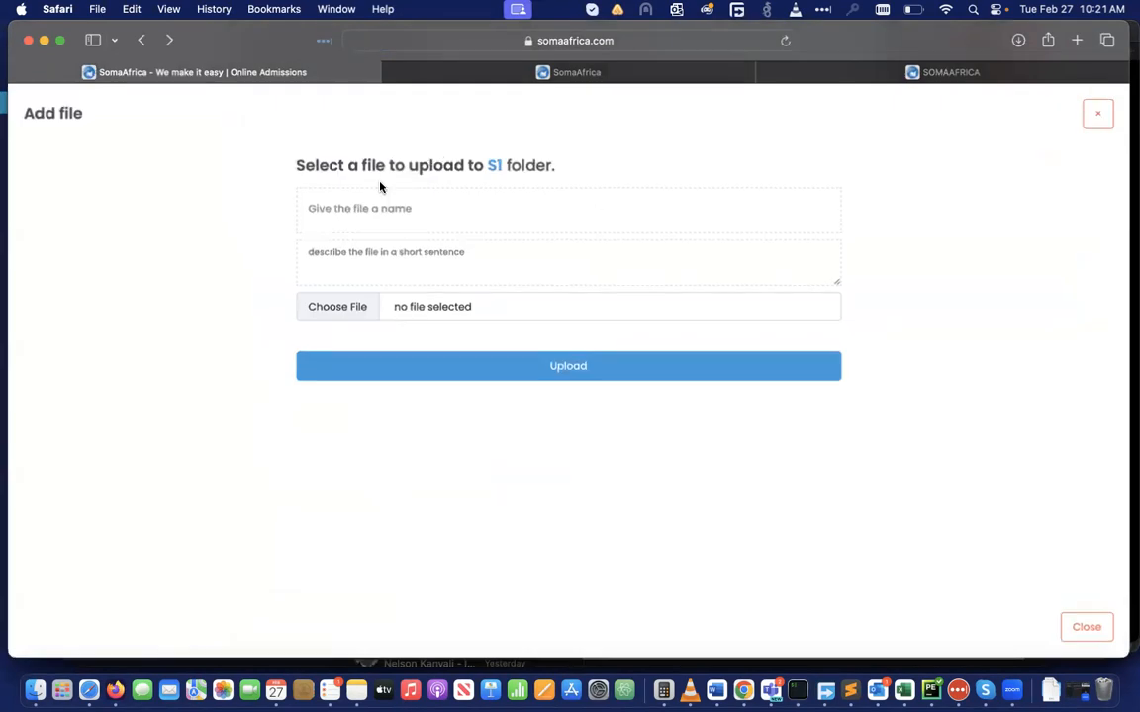
{"action": "left_click", "coordinate": [337, 207]}
{"action": "type", "text": "testing"}
{"action": "left_click", "coordinate": [367, 257]}
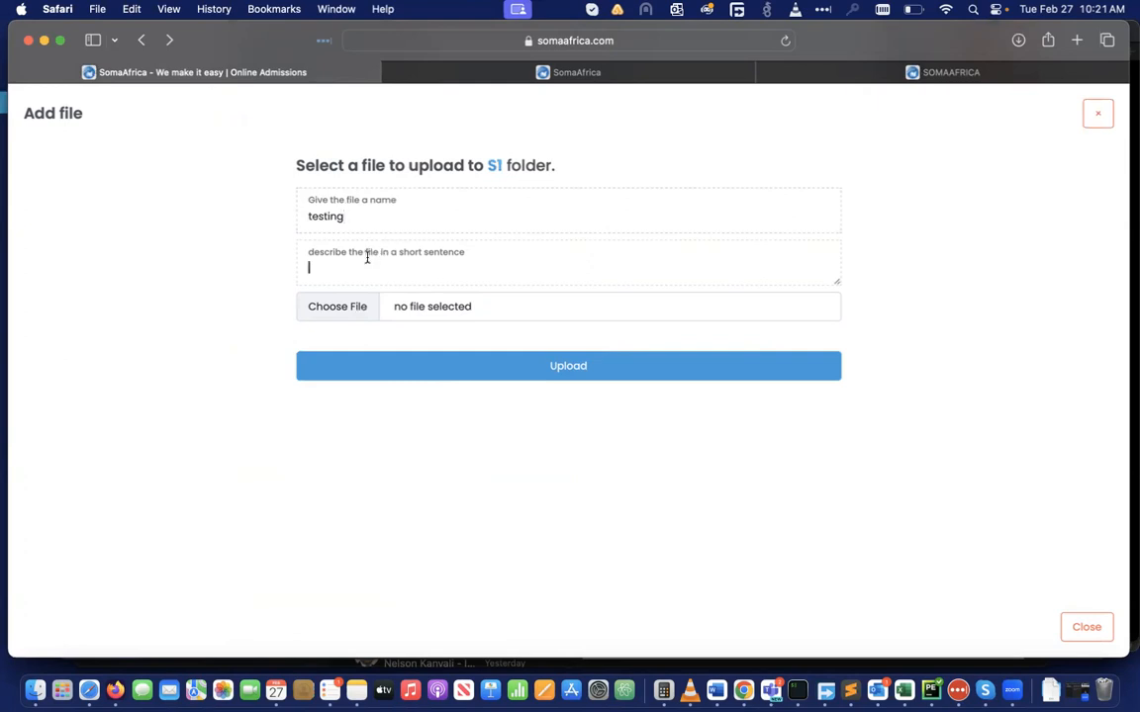
{"action": "left_click", "coordinate": [395, 210]}
{"action": "type", "text": "file"}
{"action": "type", "text": "test"}
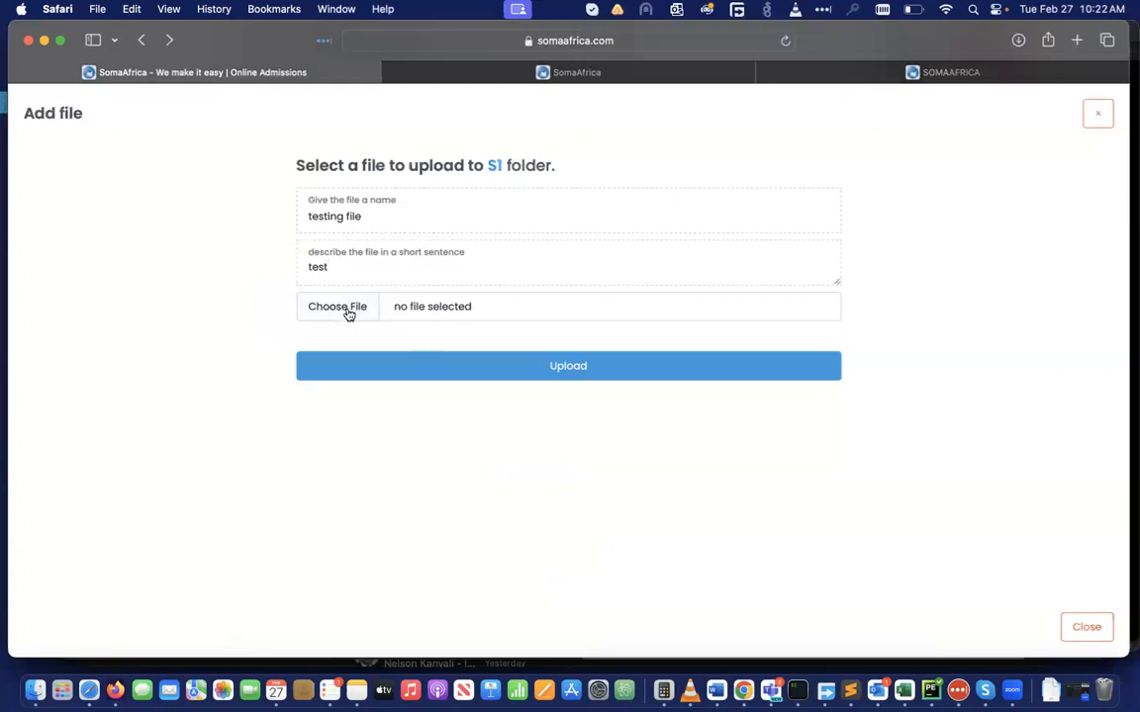
Upload IMG_4807.jpeg, then list S1's files: Testing, test and testing file
{"action": "left_click", "coordinate": [346, 308]}
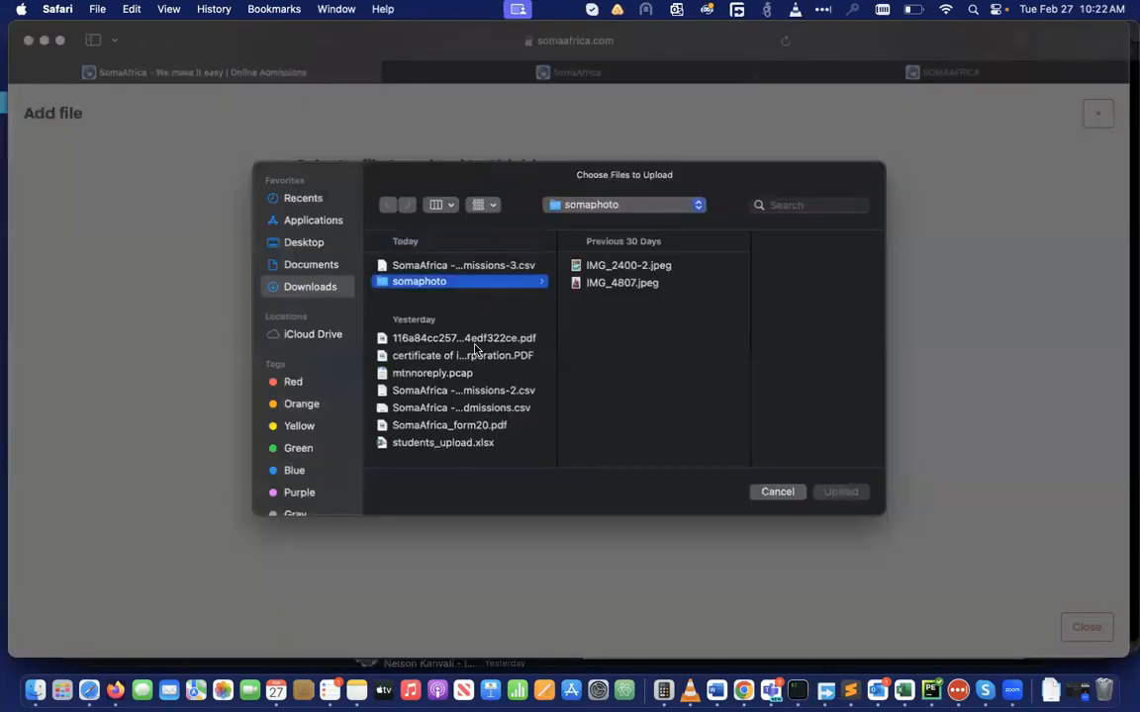
{"action": "left_click", "coordinate": [621, 283]}
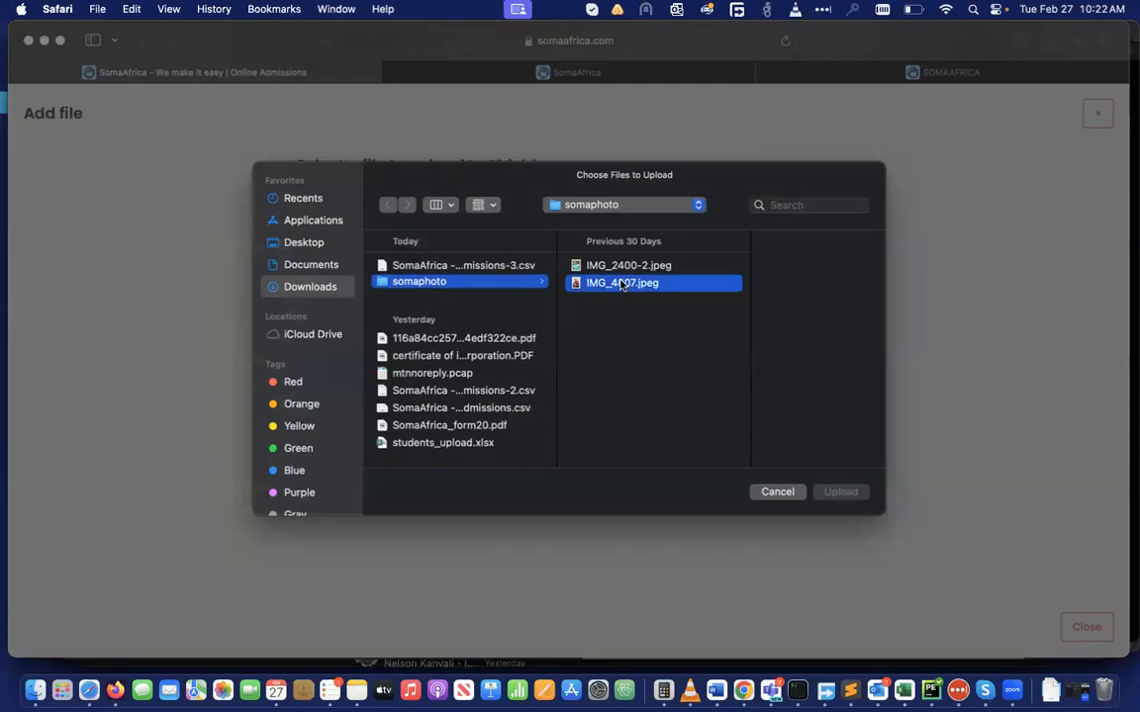
{"action": "left_click", "coordinate": [841, 492]}
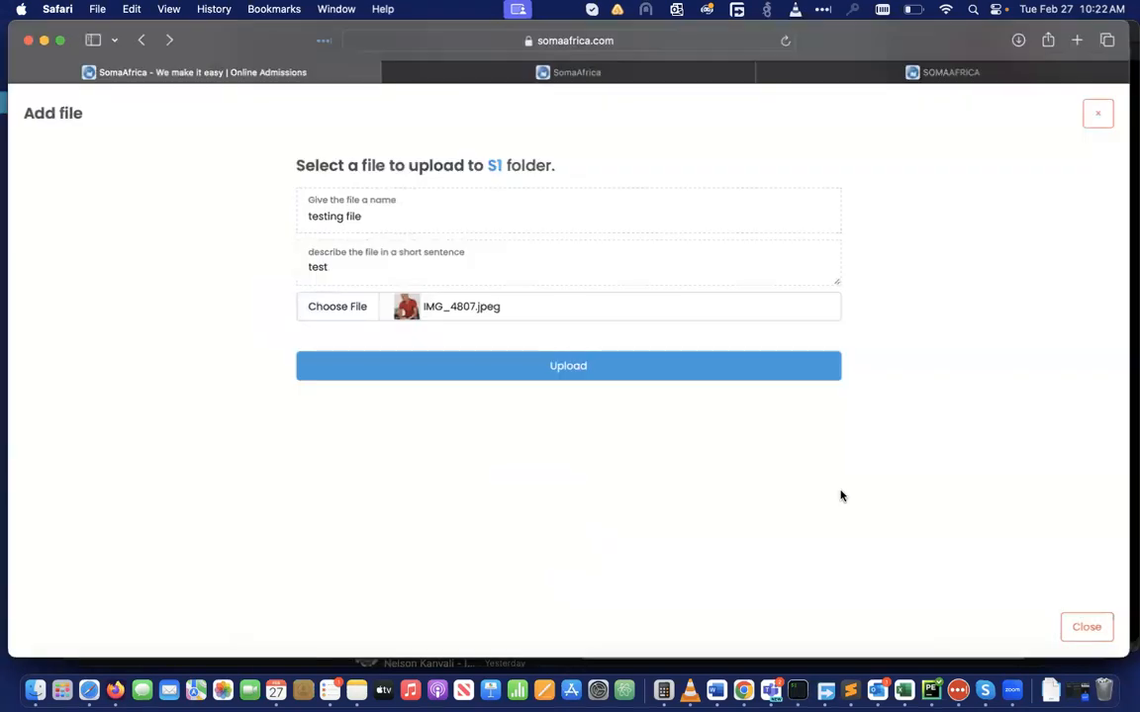
{"action": "left_click", "coordinate": [591, 380]}
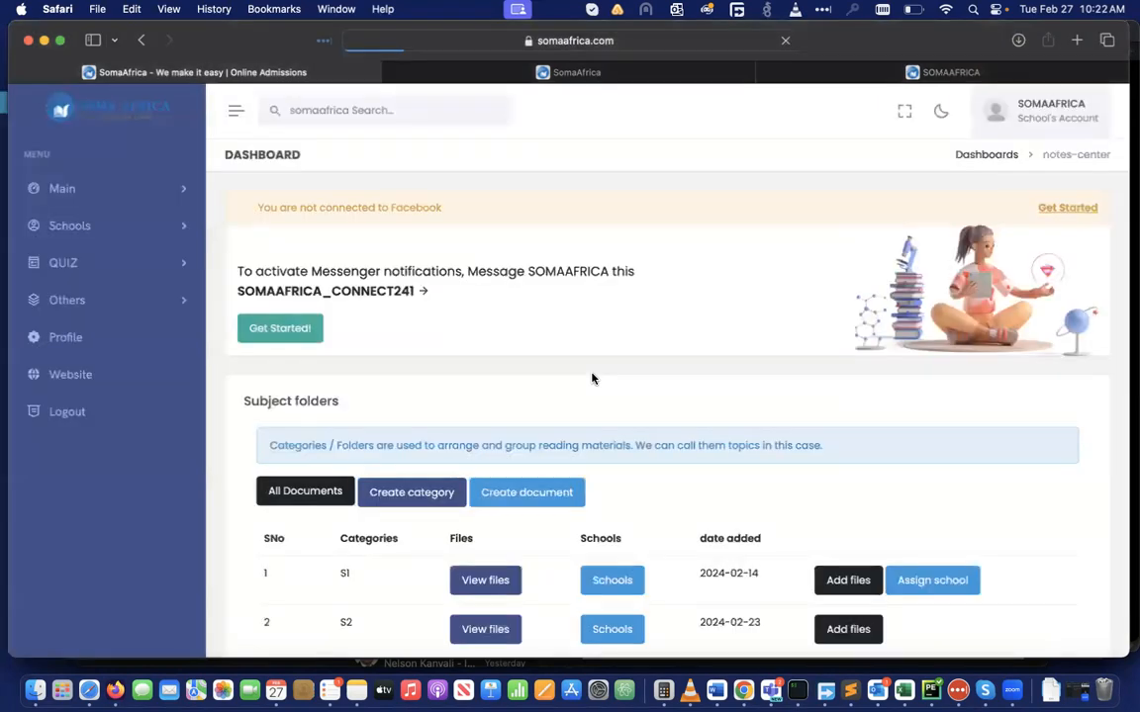
{"action": "scroll", "coordinate": [631, 495], "scroll_direction": "down", "scroll_amount": 2}
{"action": "scroll", "coordinate": [631, 496], "scroll_direction": "down", "scroll_amount": 1}
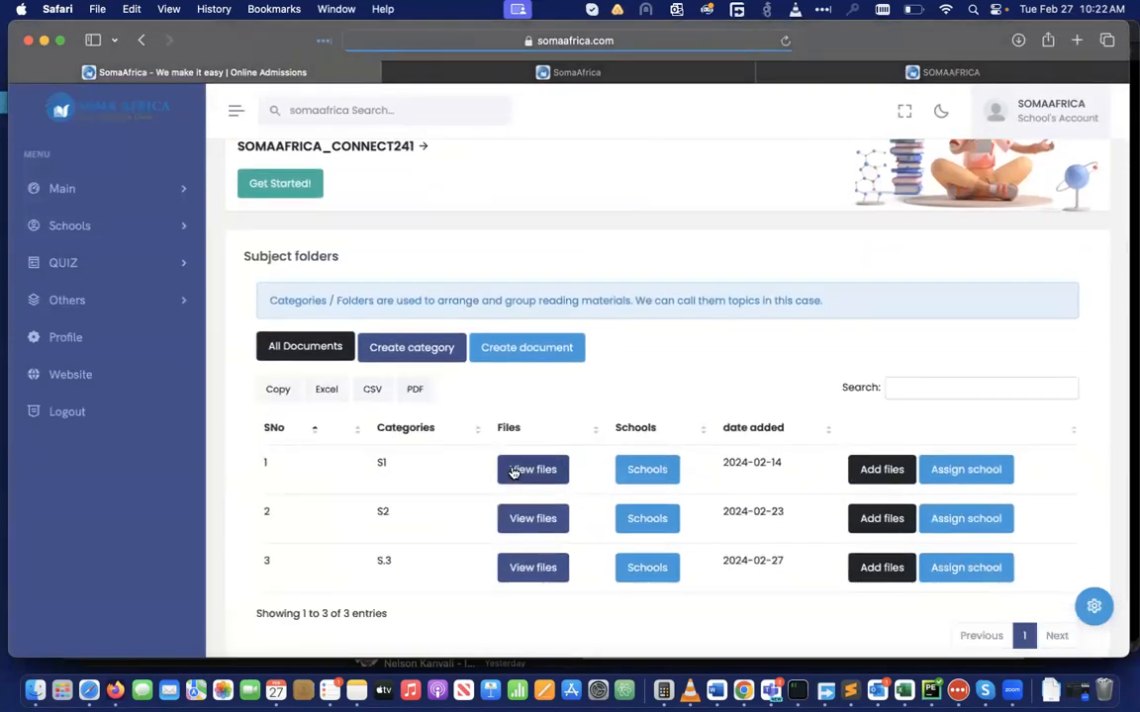
{"action": "left_click", "coordinate": [514, 471]}
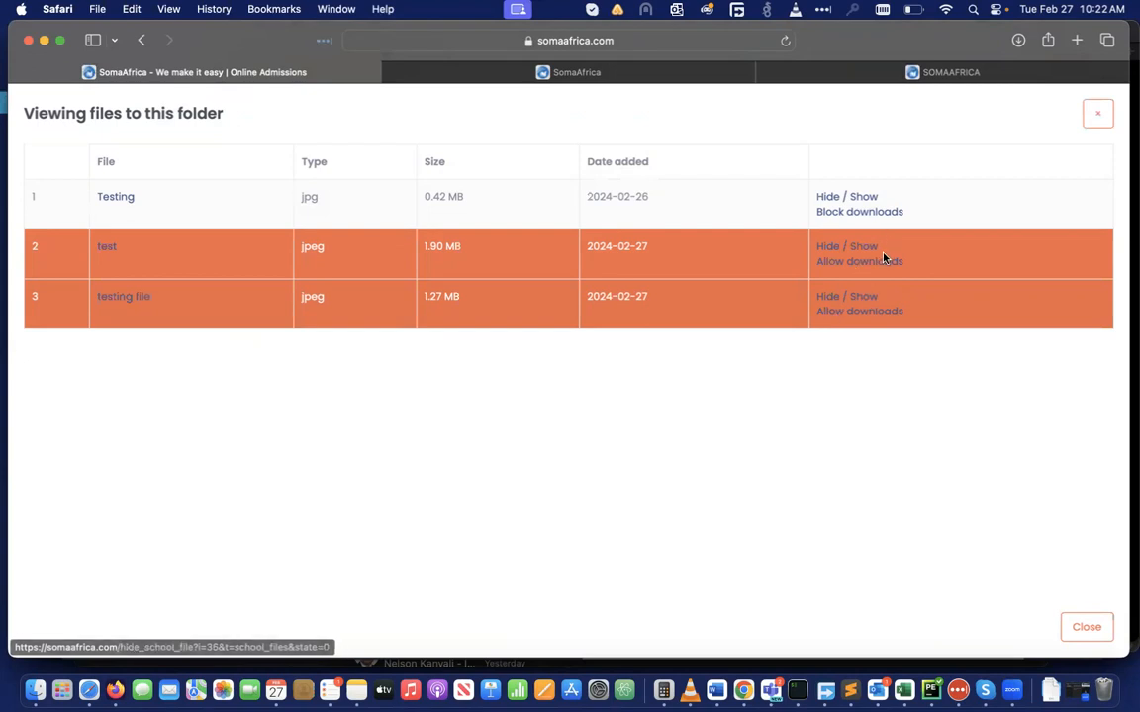
Unhide 'testing file' in the S1 folder and allow it to be downloaded
{"action": "left_click", "coordinate": [866, 299]}
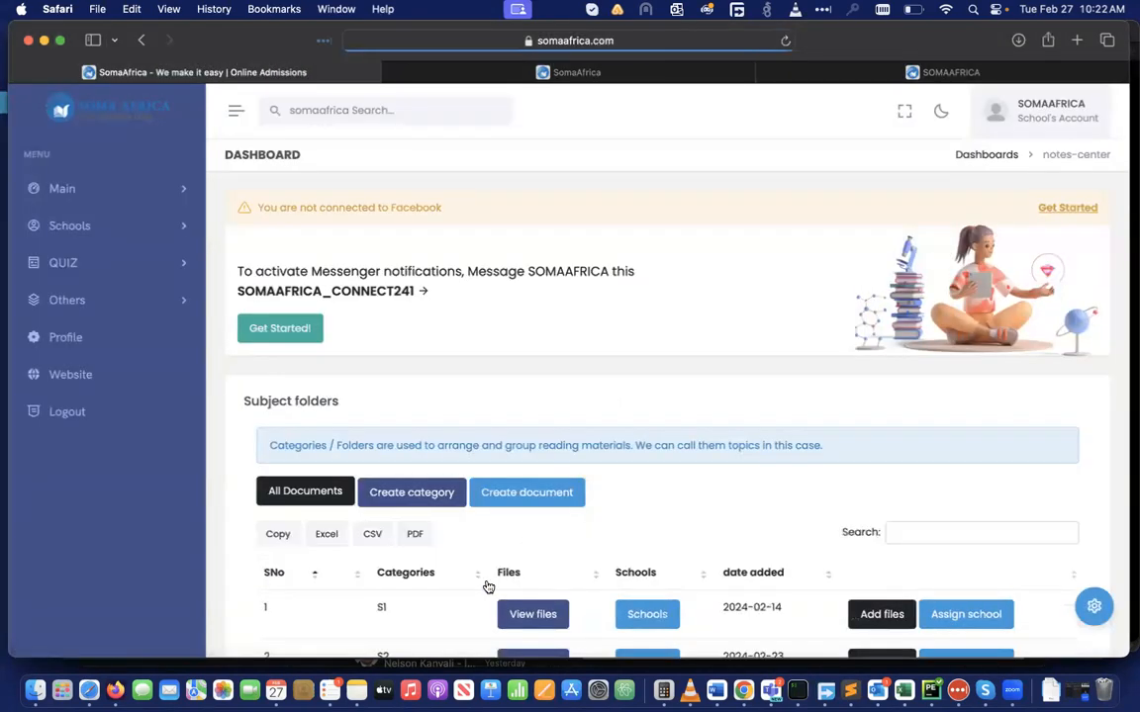
{"action": "scroll", "coordinate": [531, 598], "scroll_direction": "down", "scroll_amount": 2}
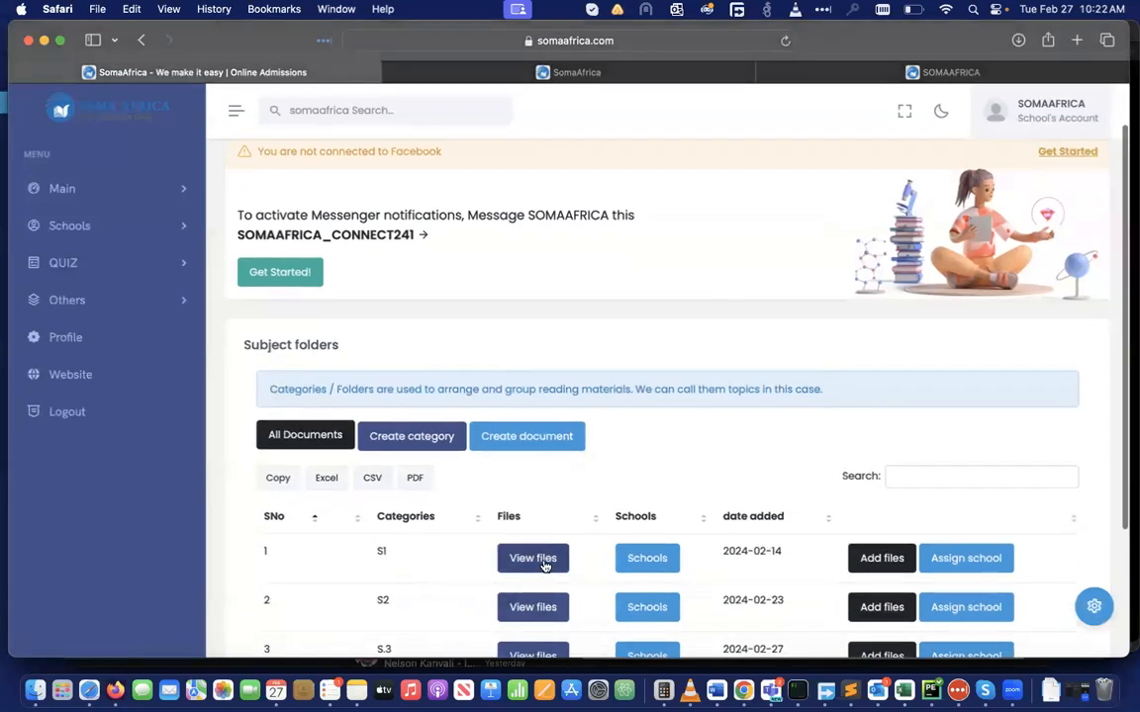
{"action": "left_click", "coordinate": [542, 568]}
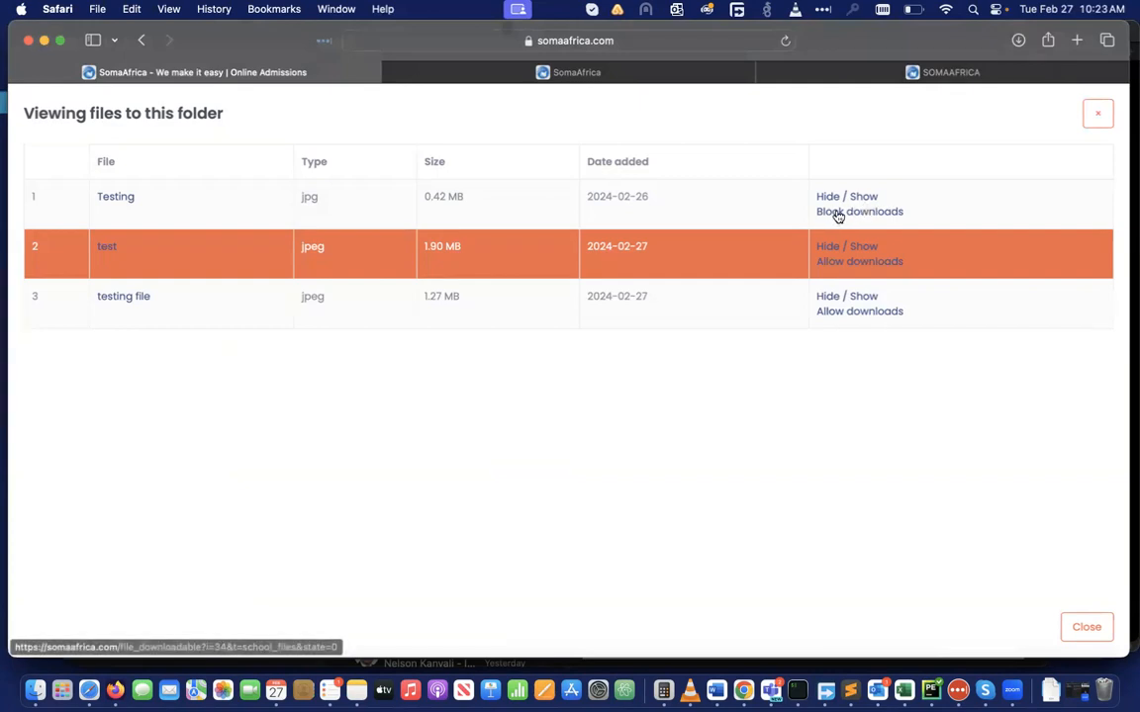
{"action": "left_click", "coordinate": [843, 312]}
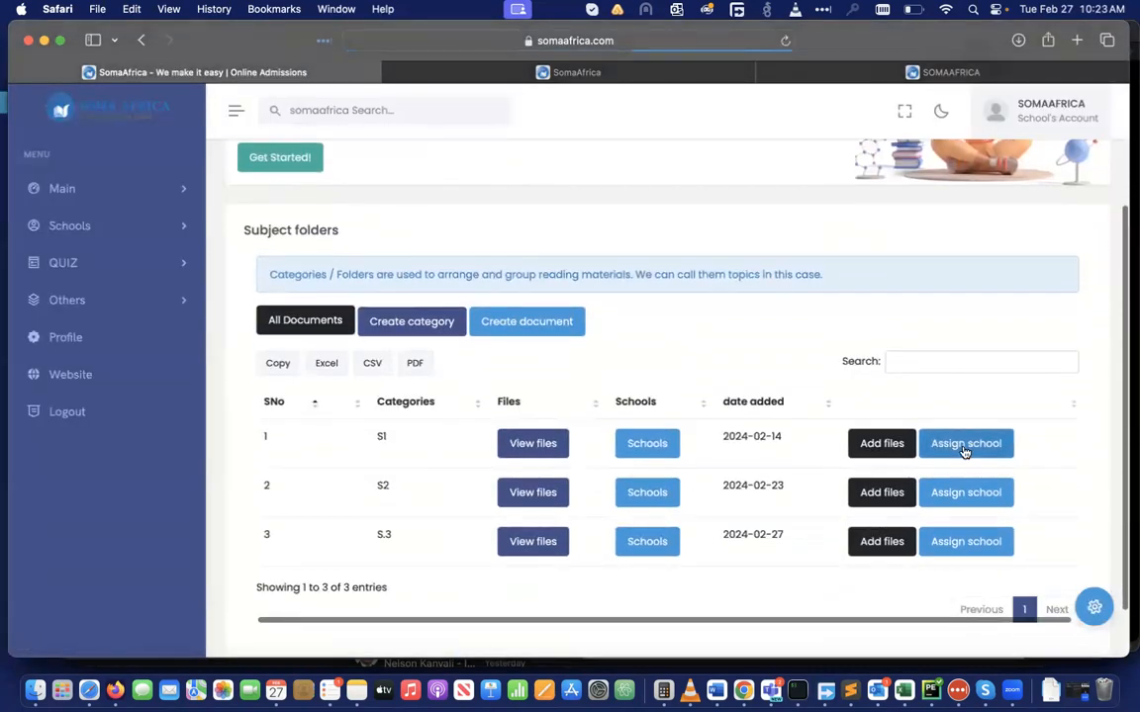
Assign the S1 folder to SomaAfrica Academy, keeping the title S1, and save
{"action": "left_click", "coordinate": [965, 445]}
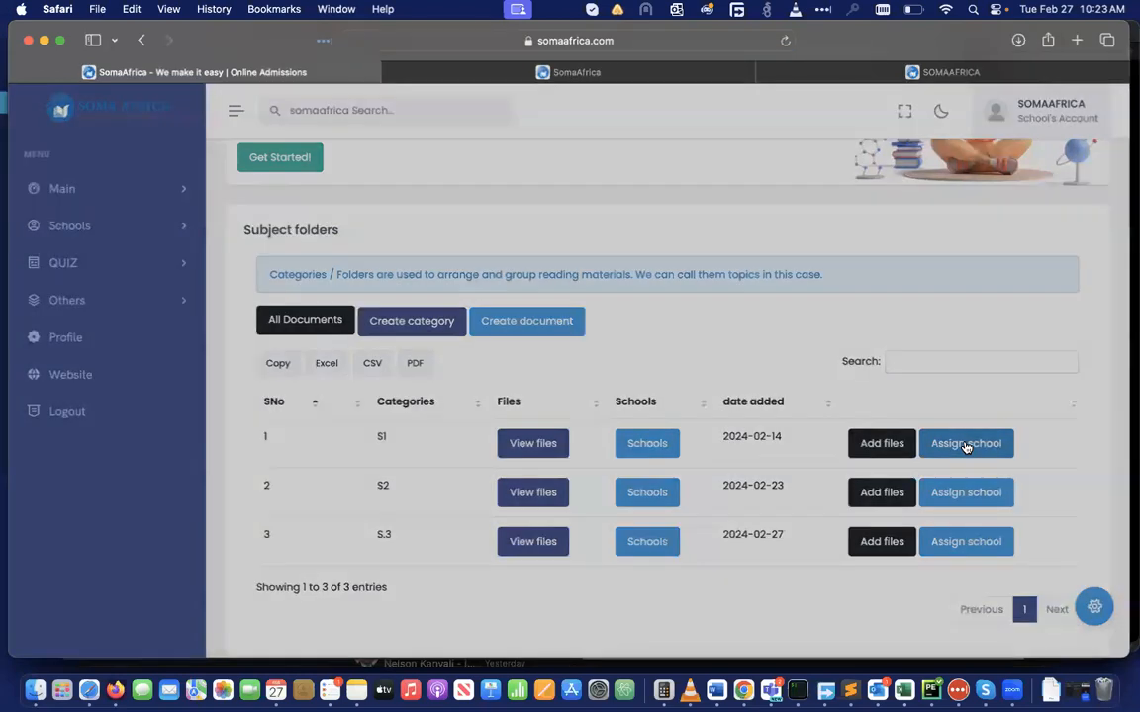
{"action": "left_click", "coordinate": [435, 199]}
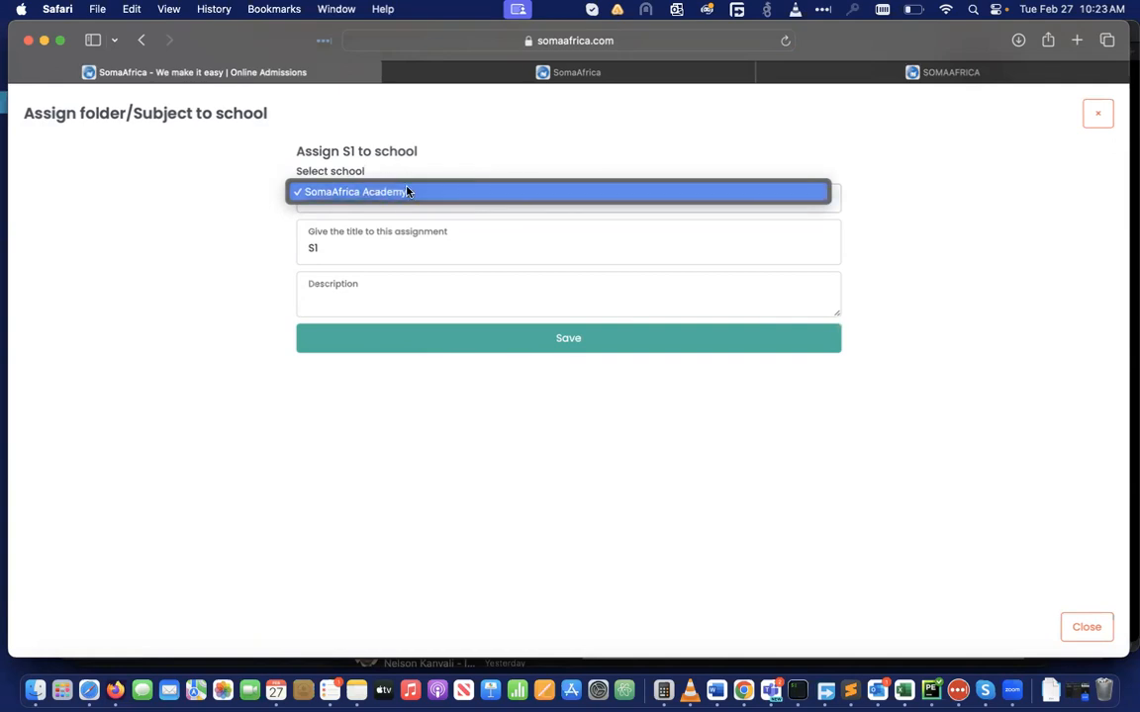
{"action": "left_click", "coordinate": [951, 253]}
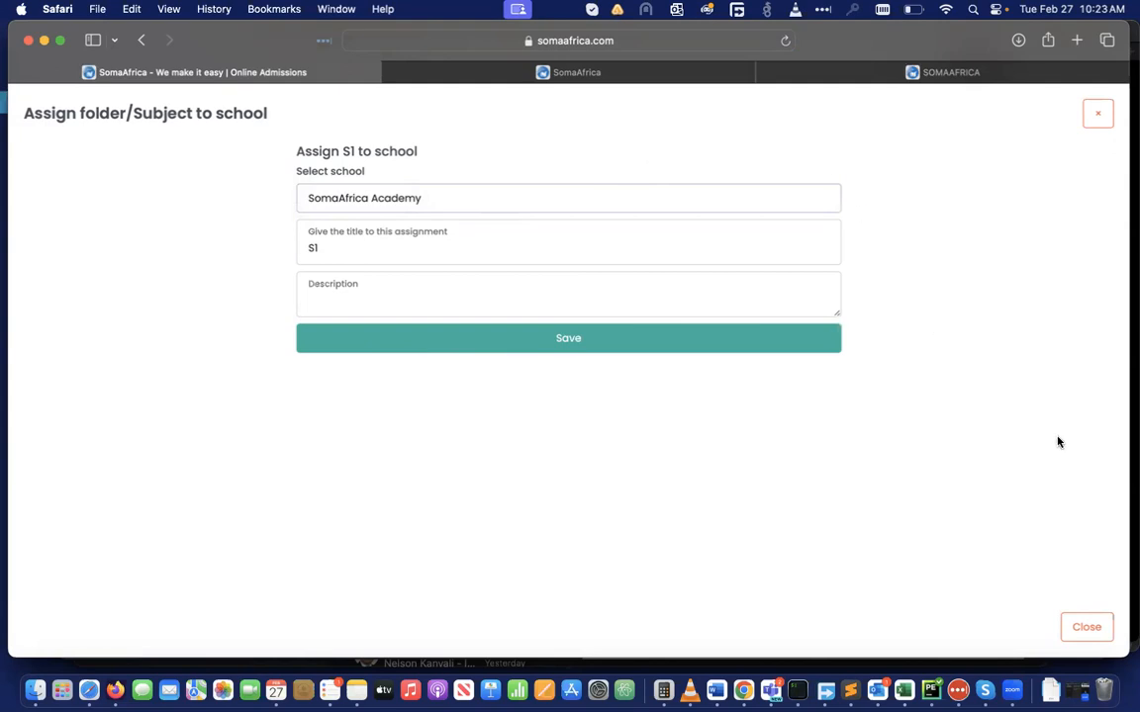
{"action": "left_click", "coordinate": [1100, 116]}
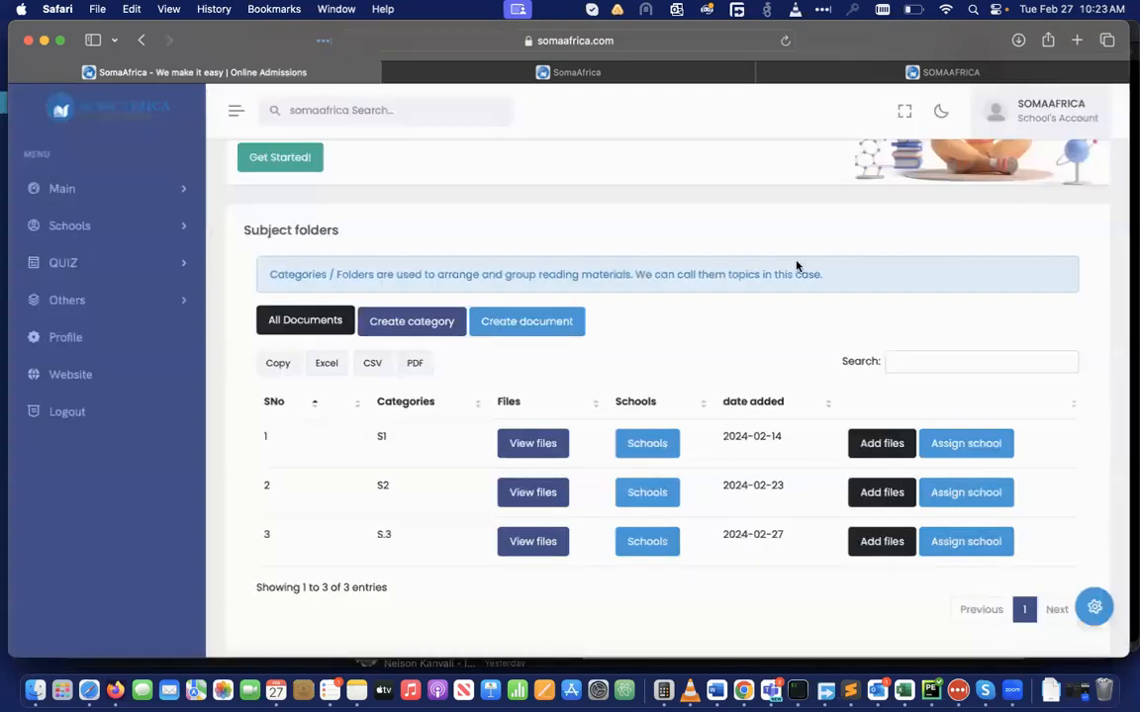
Expand Schools in the sidebar and open the Learning Videos page
{"action": "scroll", "coordinate": [626, 375], "scroll_direction": "down", "scroll_amount": 2}
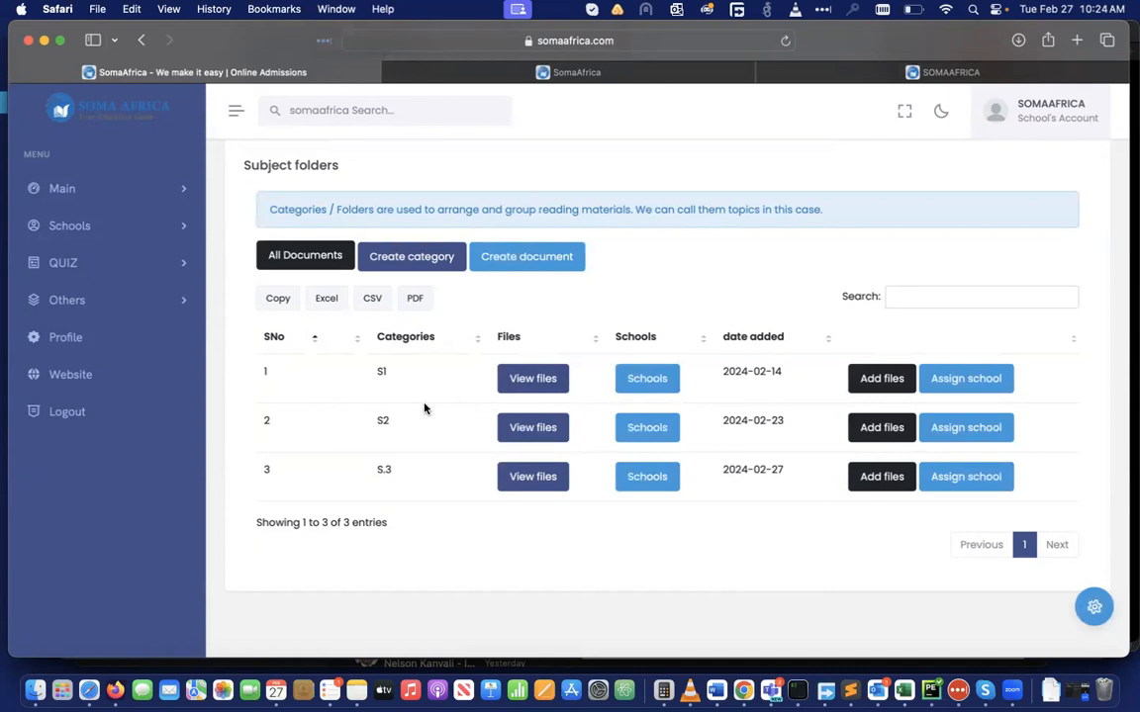
{"action": "left_click", "coordinate": [181, 229]}
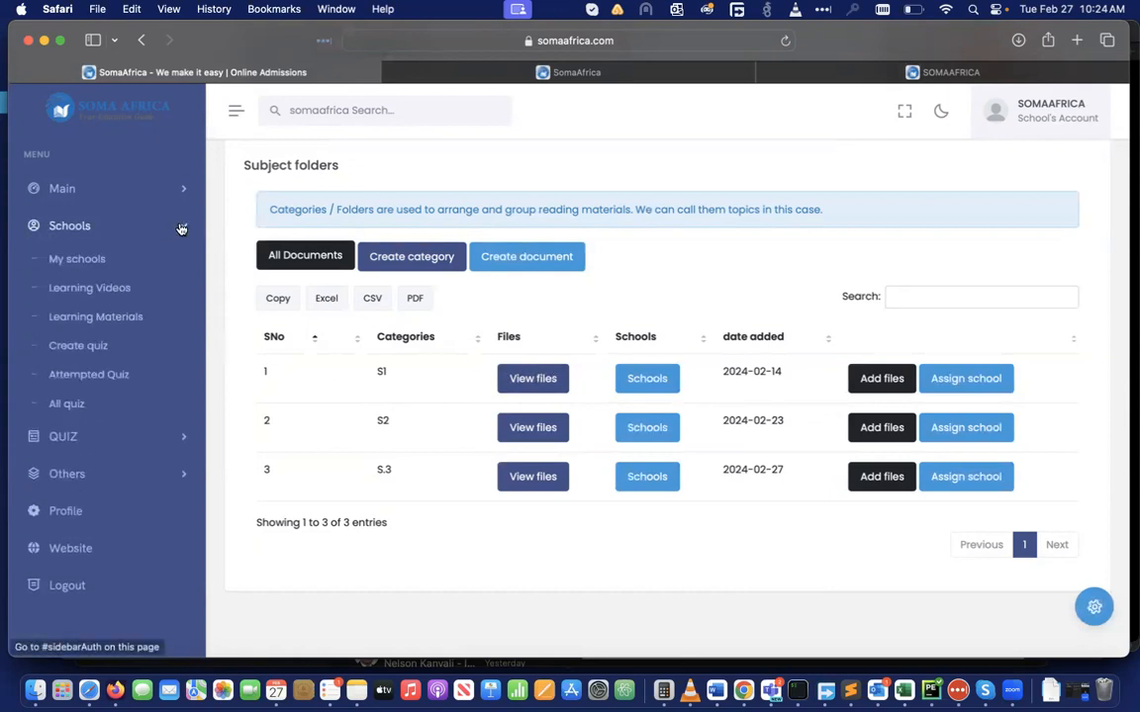
{"action": "left_click", "coordinate": [98, 290]}
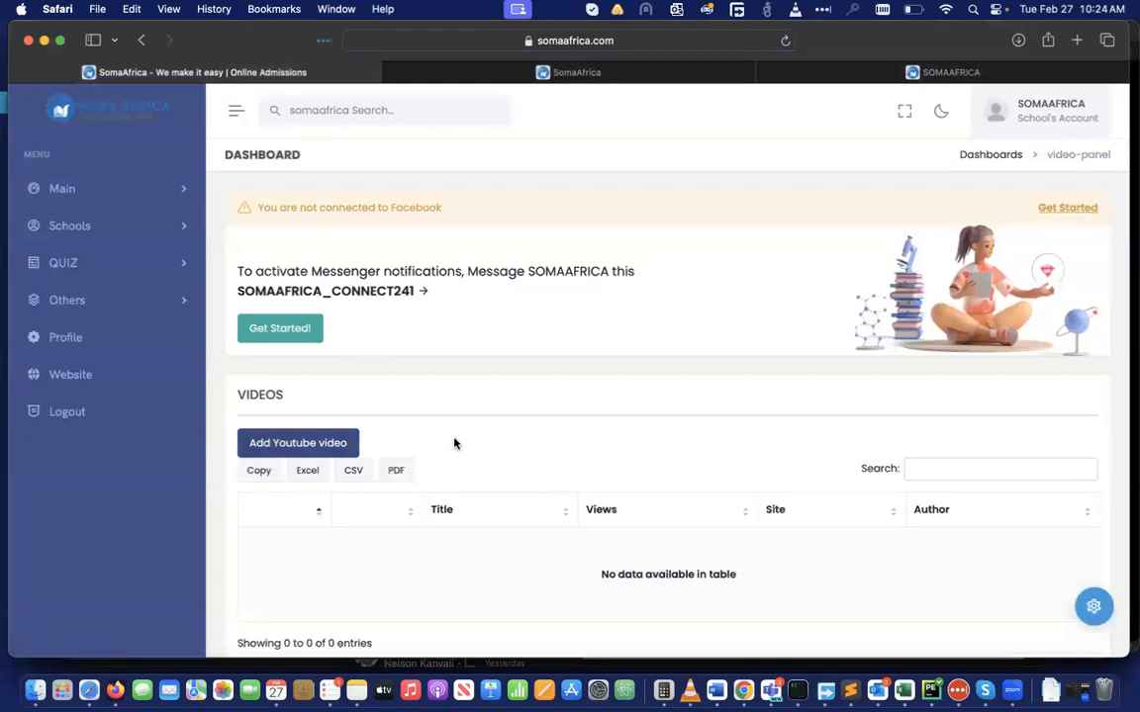
{"action": "left_click", "coordinate": [294, 444]}
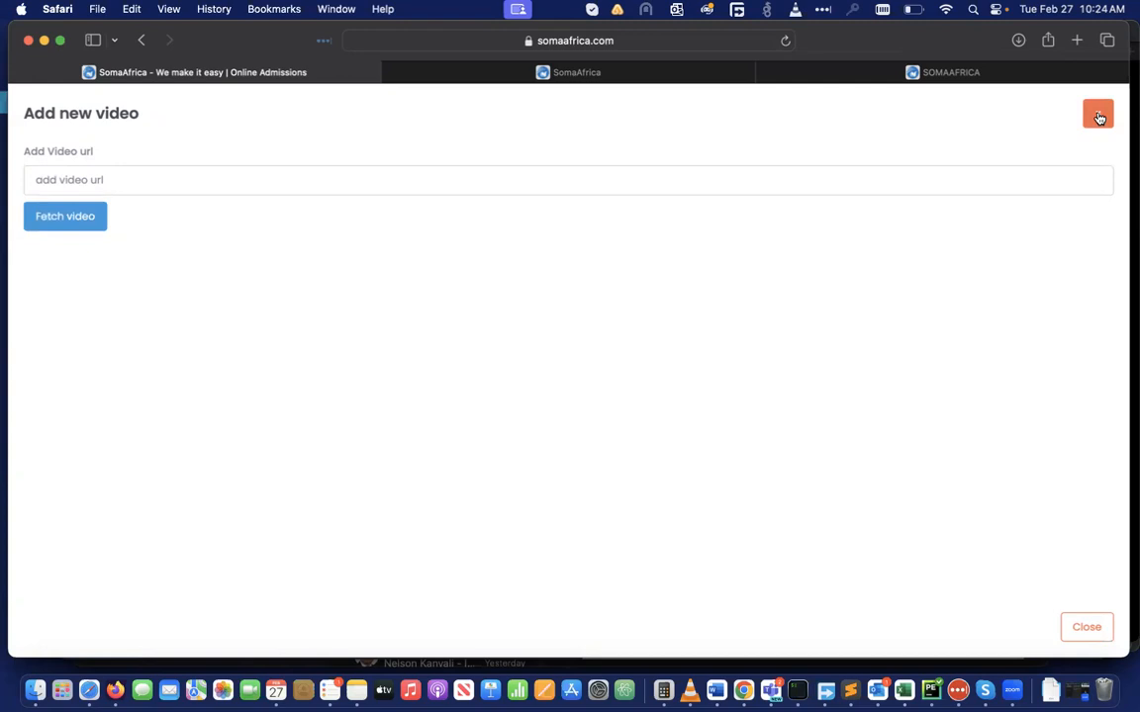
{"action": "left_click", "coordinate": [1005, 74]}
{"action": "left_click", "coordinate": [552, 119]}
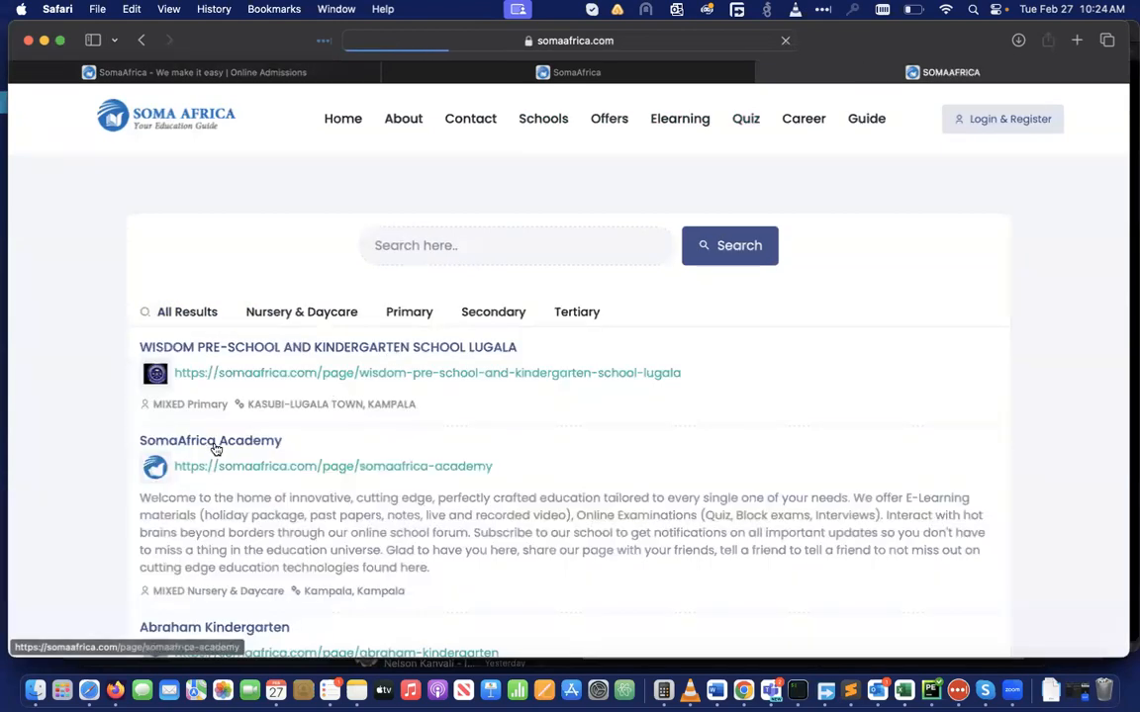
{"action": "left_click", "coordinate": [217, 444]}
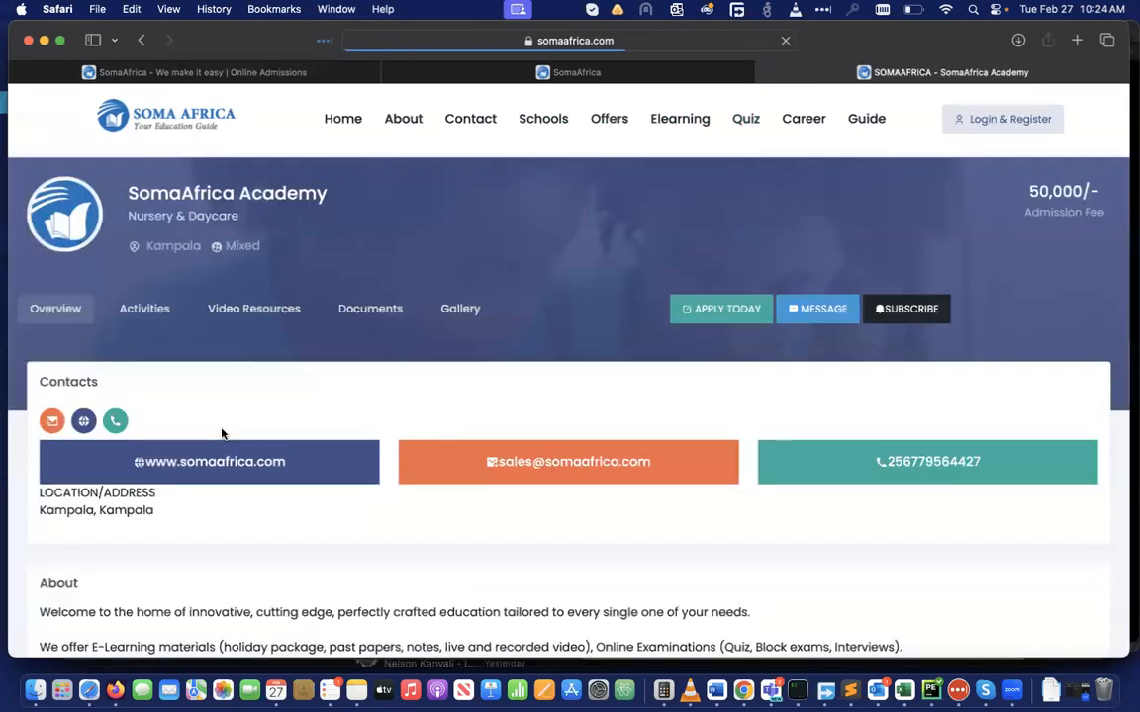
View the school's video resources, then close the Add new video form
{"action": "left_click", "coordinate": [243, 310]}
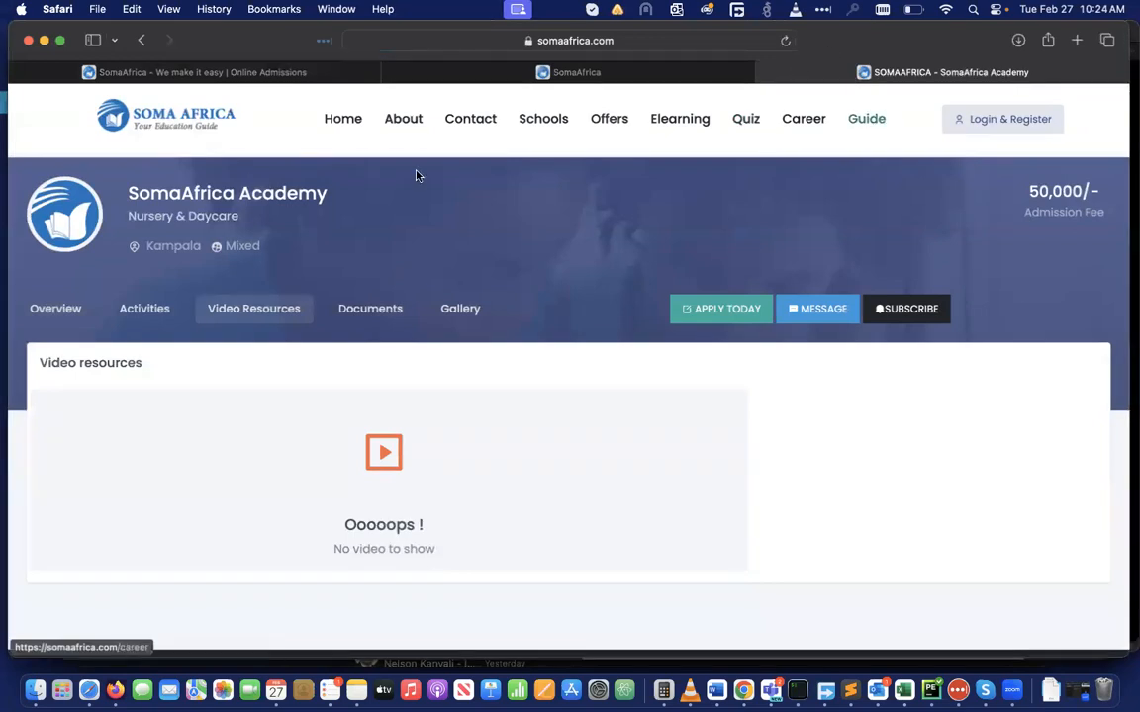
{"action": "left_click", "coordinate": [239, 72]}
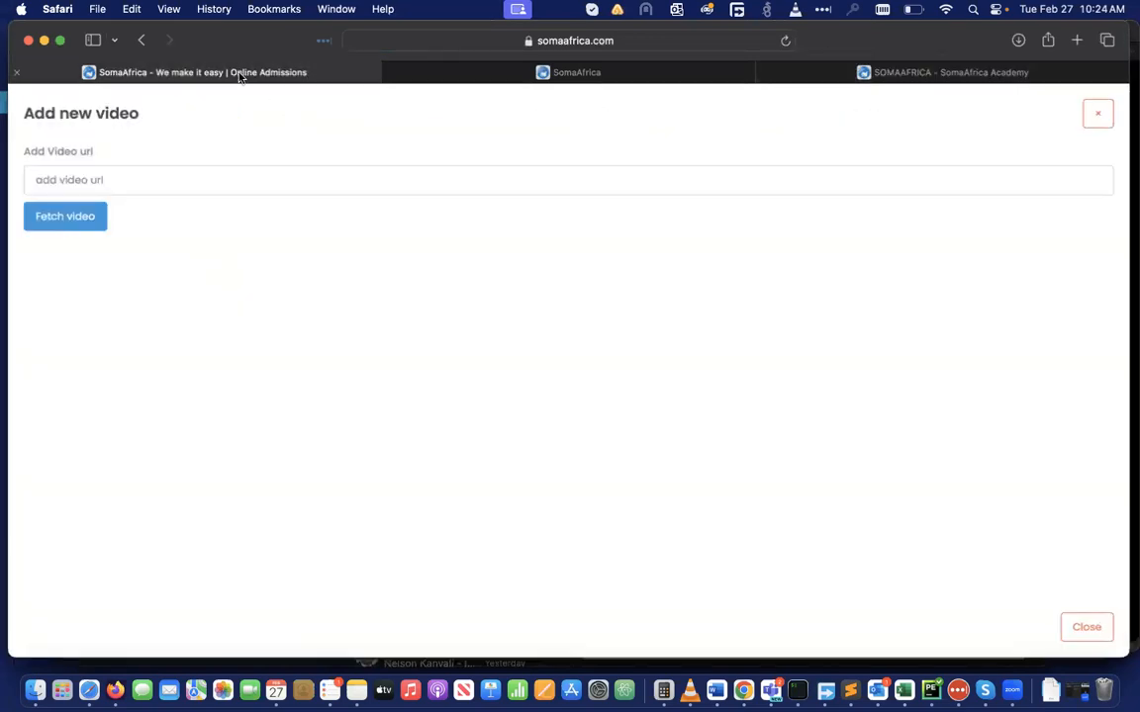
{"action": "left_click", "coordinate": [1100, 115]}
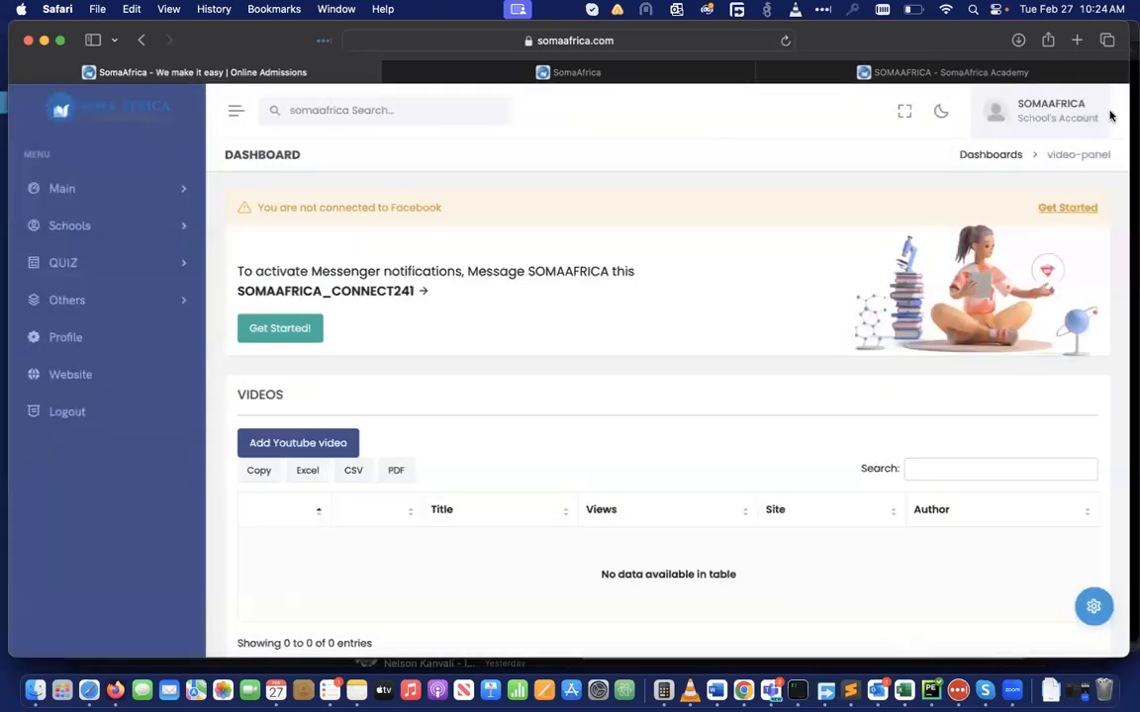
Expand Schools, QUIZ and Main, then load Main > Dashboard listing Test and SomaAfrica Academy
{"action": "left_click", "coordinate": [182, 228]}
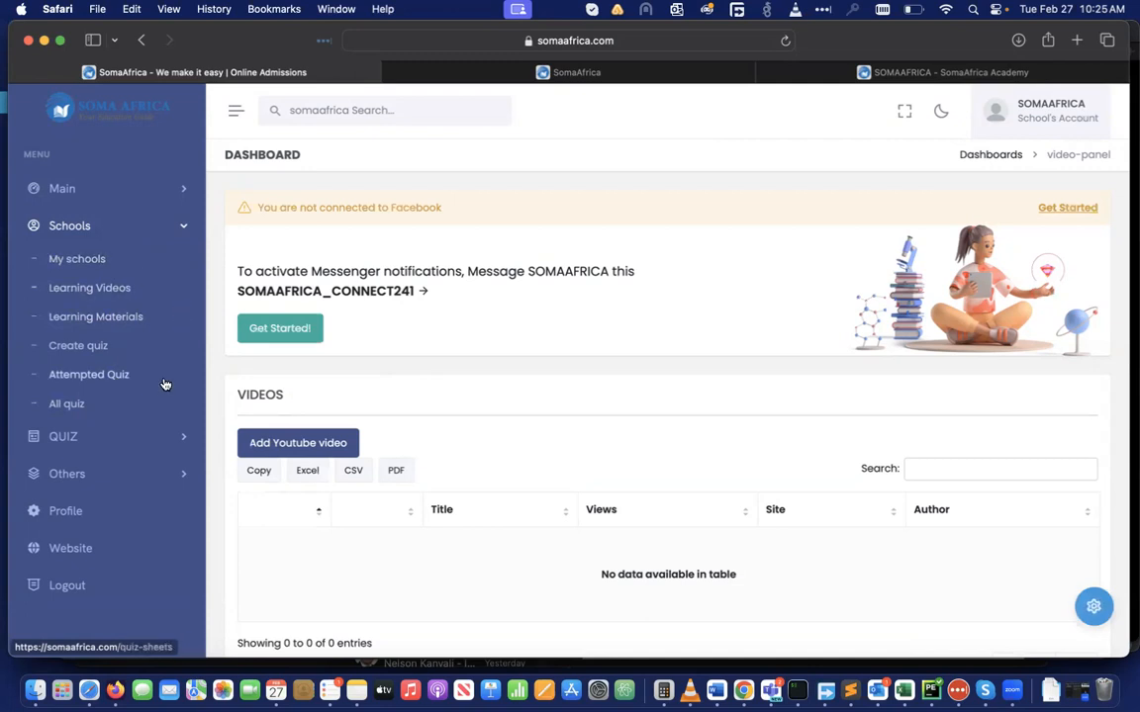
{"action": "left_click", "coordinate": [180, 441]}
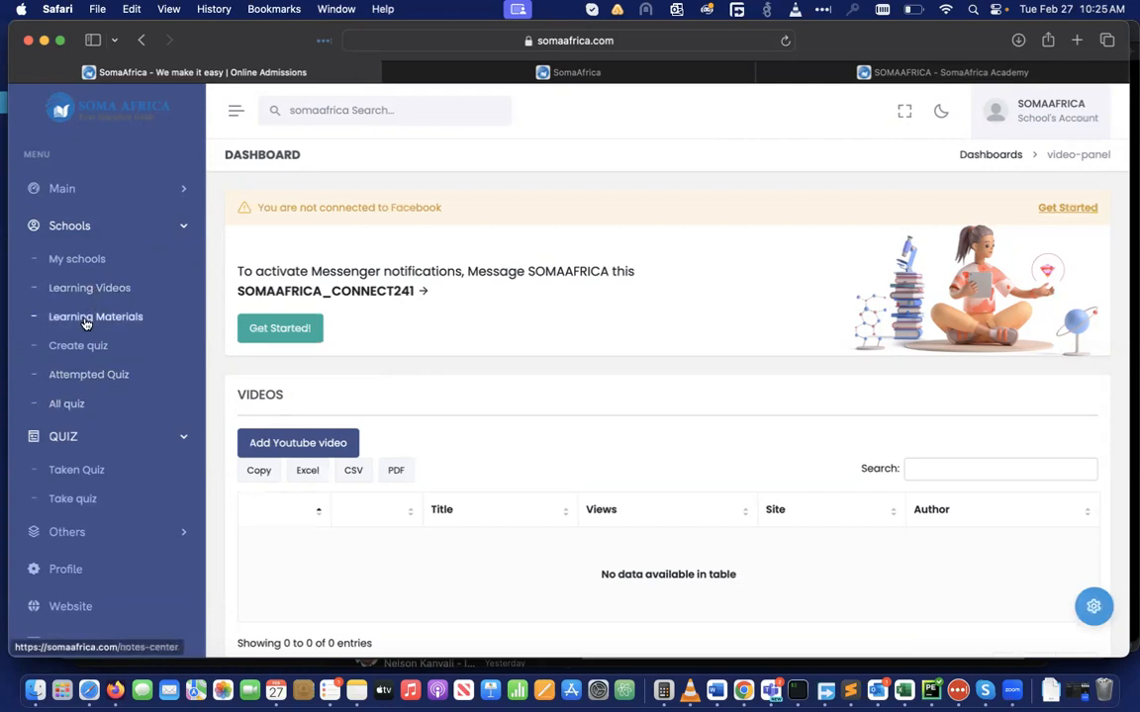
{"action": "left_click", "coordinate": [181, 186]}
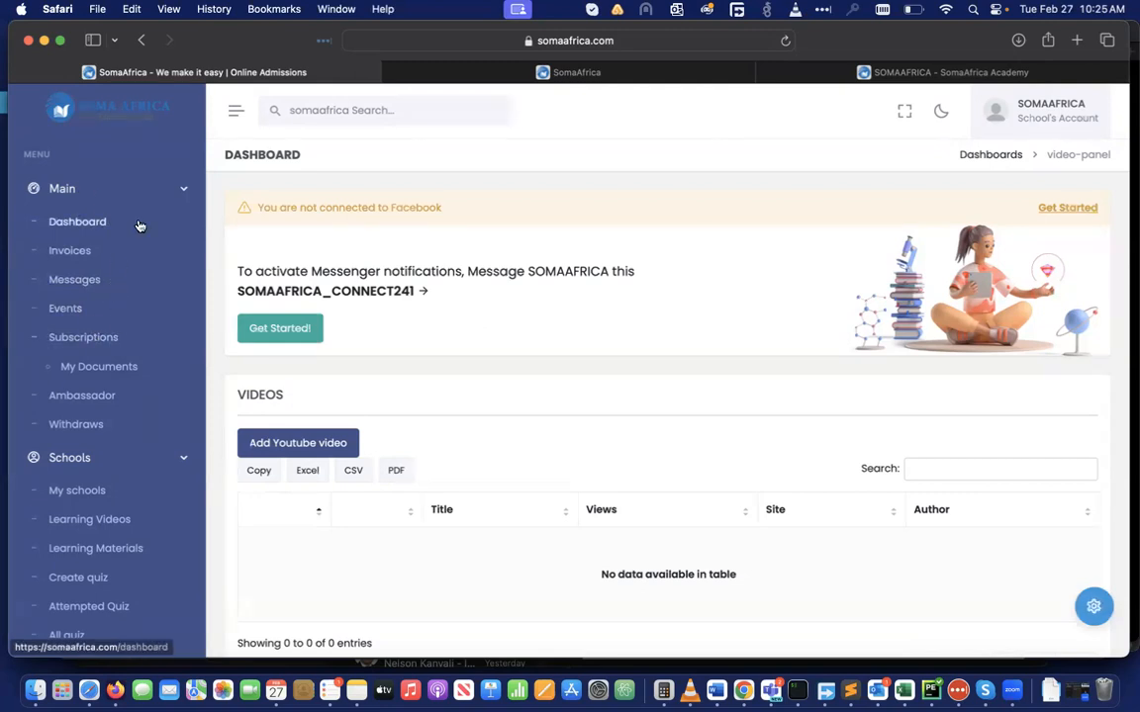
{"action": "left_click", "coordinate": [88, 220]}
{"action": "scroll", "coordinate": [542, 502], "scroll_direction": "down", "scroll_amount": 5}
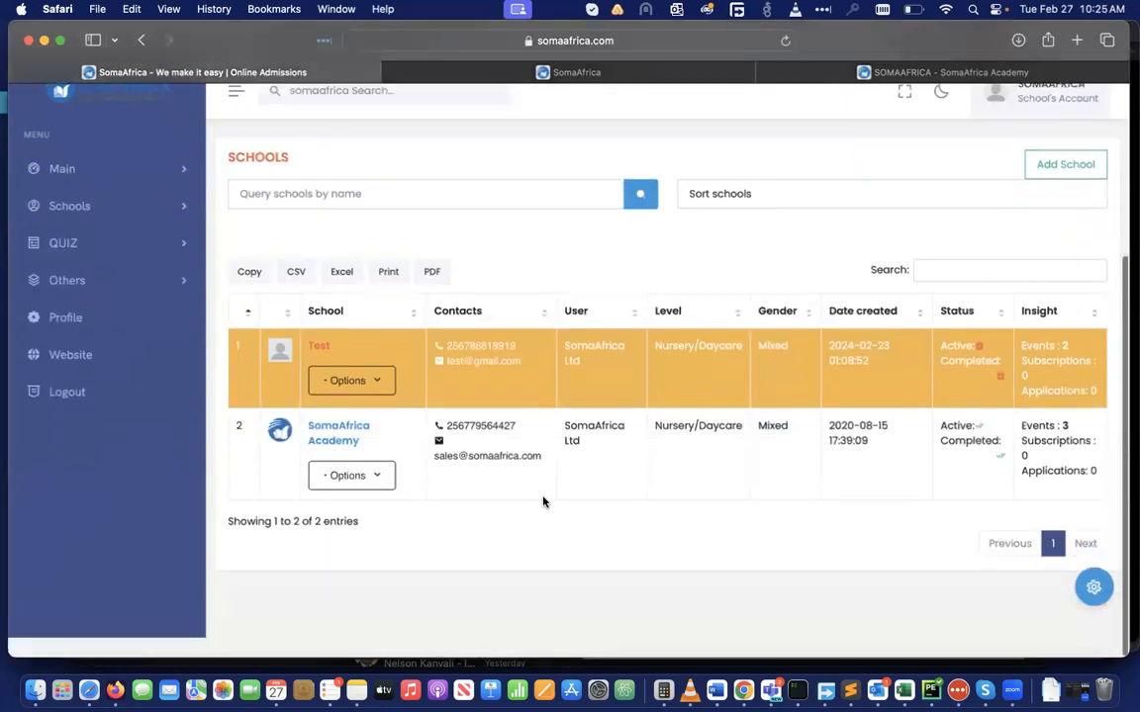
{"action": "scroll", "coordinate": [542, 502], "scroll_direction": "up", "scroll_amount": 1}
{"action": "left_click", "coordinate": [331, 459]}
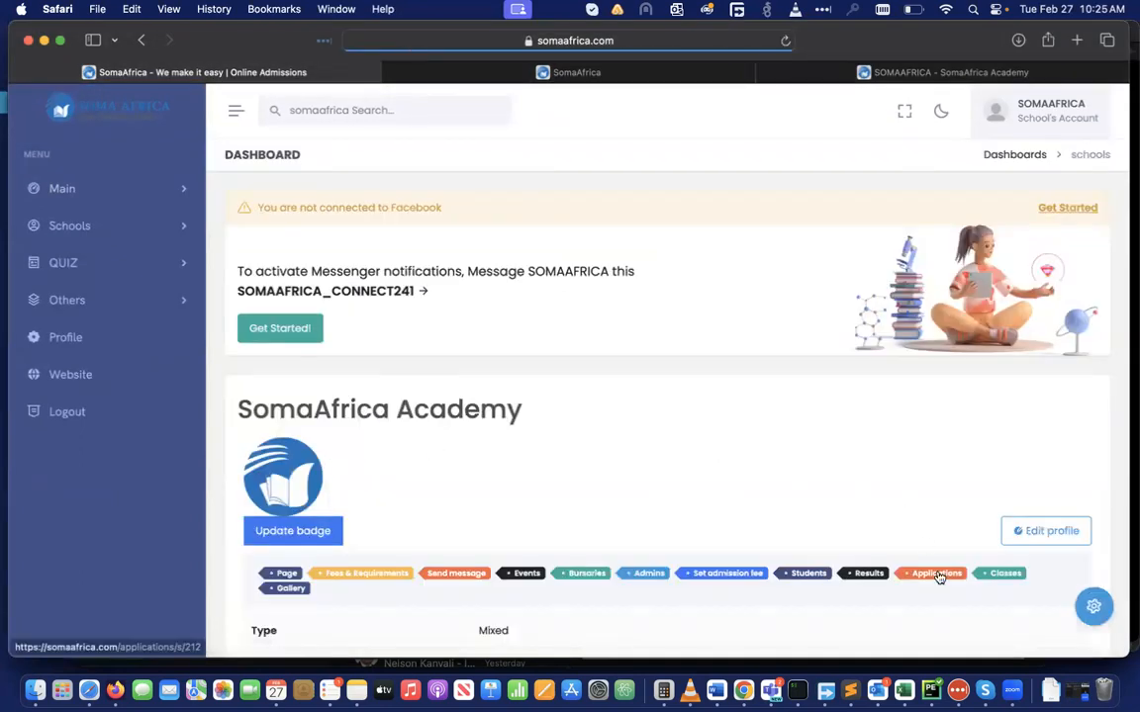
{"action": "scroll", "coordinate": [936, 578], "scroll_direction": "down", "scroll_amount": 5}
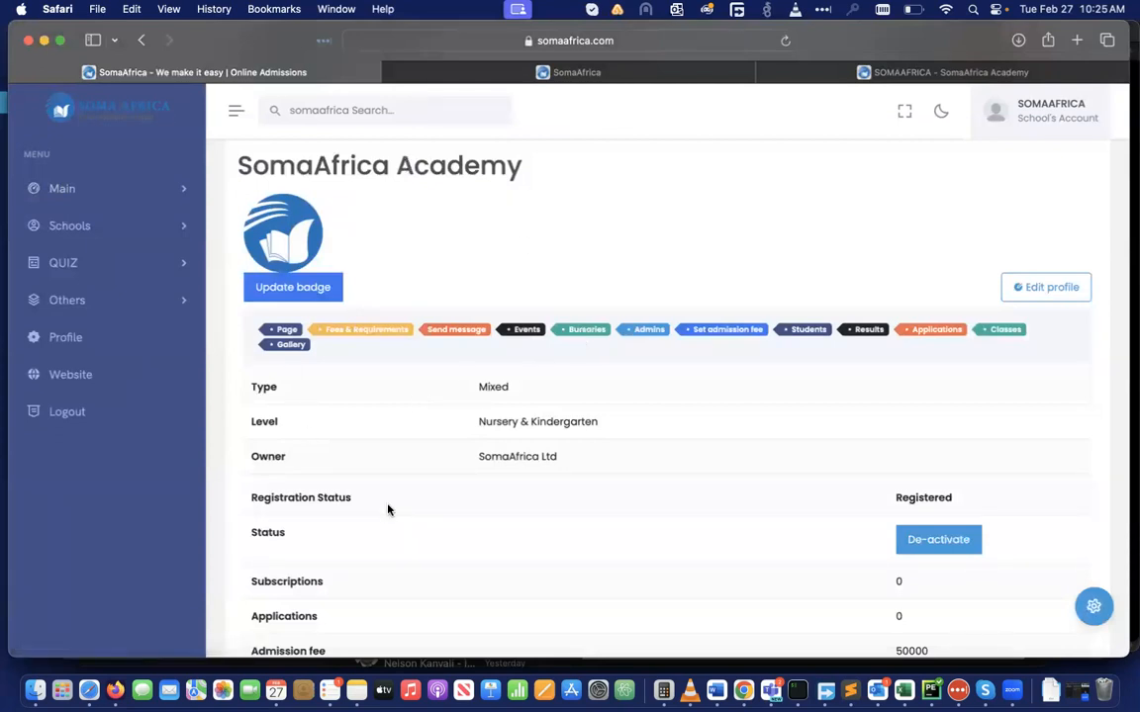
{"action": "scroll", "coordinate": [307, 583], "scroll_direction": "down", "scroll_amount": 10}
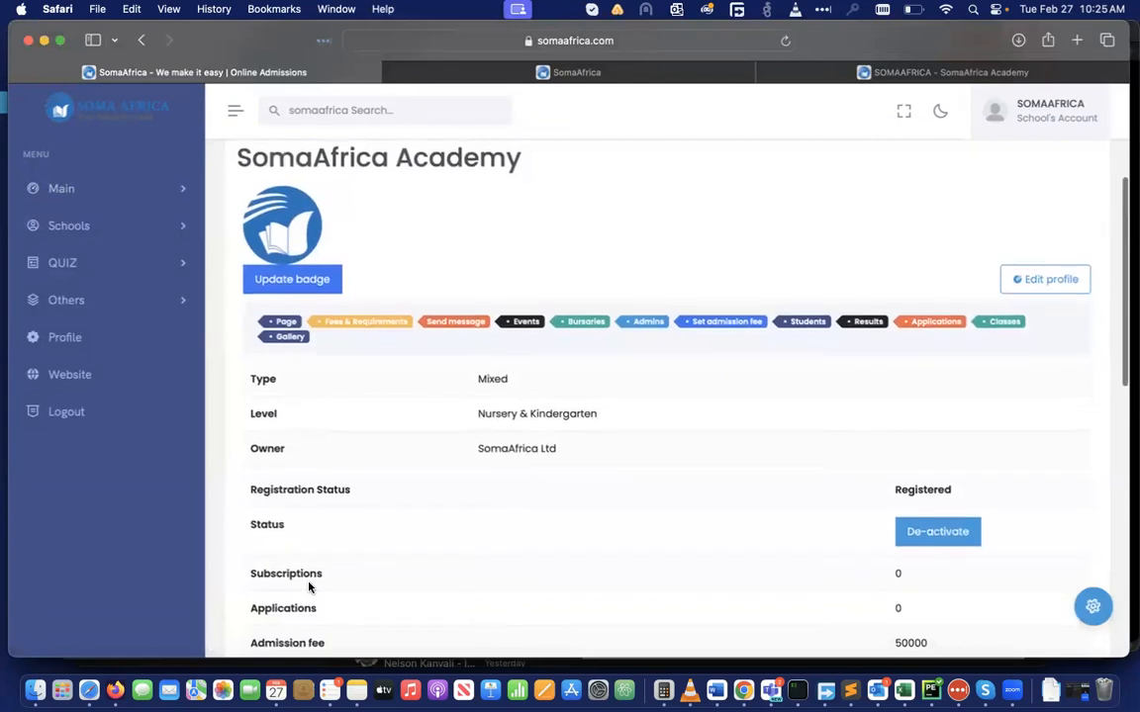
{"action": "scroll", "coordinate": [308, 586], "scroll_direction": "down", "scroll_amount": 8}
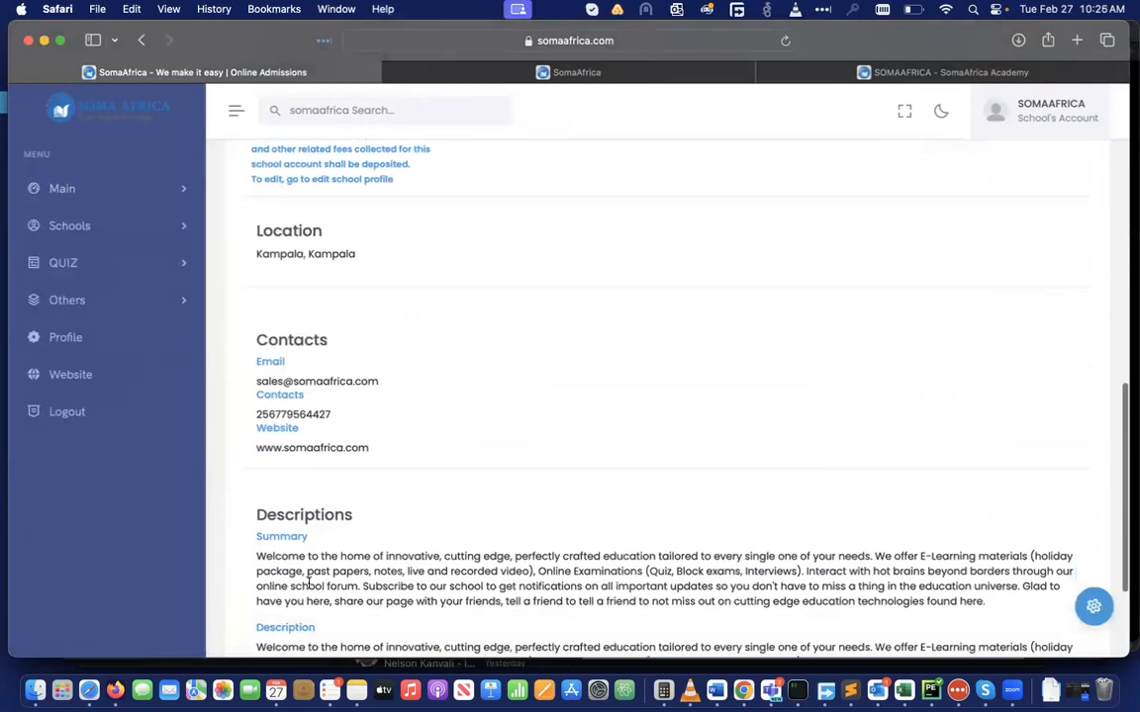
{"action": "scroll", "coordinate": [308, 583], "scroll_direction": "up", "scroll_amount": 7}
{"action": "scroll", "coordinate": [307, 583], "scroll_direction": "up", "scroll_amount": 2}
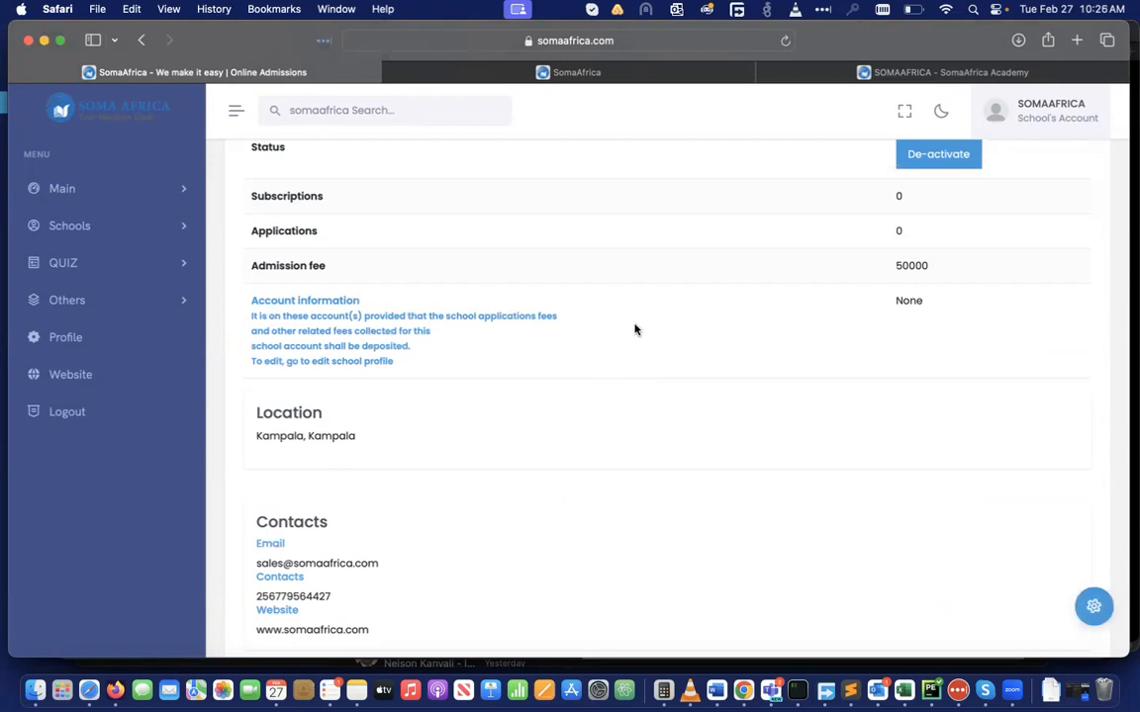
{"action": "scroll", "coordinate": [723, 327], "scroll_direction": "up", "scroll_amount": 3}
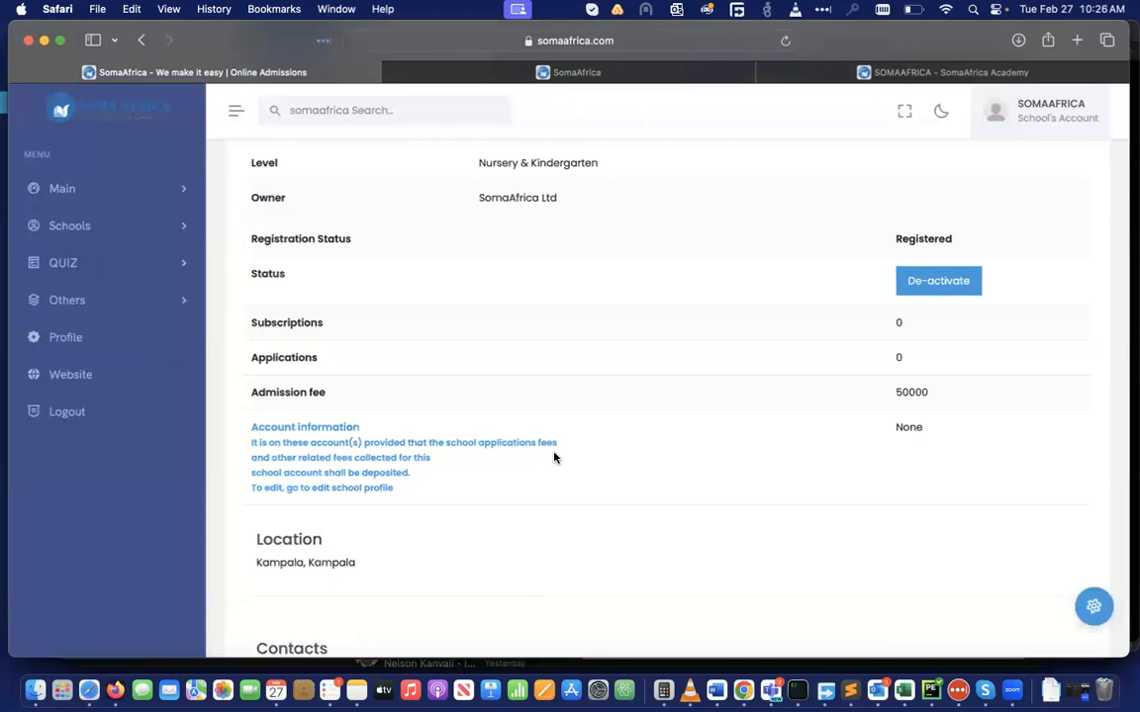
{"action": "scroll", "coordinate": [554, 414], "scroll_direction": "up", "scroll_amount": 5}
{"action": "scroll", "coordinate": [554, 414], "scroll_direction": "up", "scroll_amount": 3}
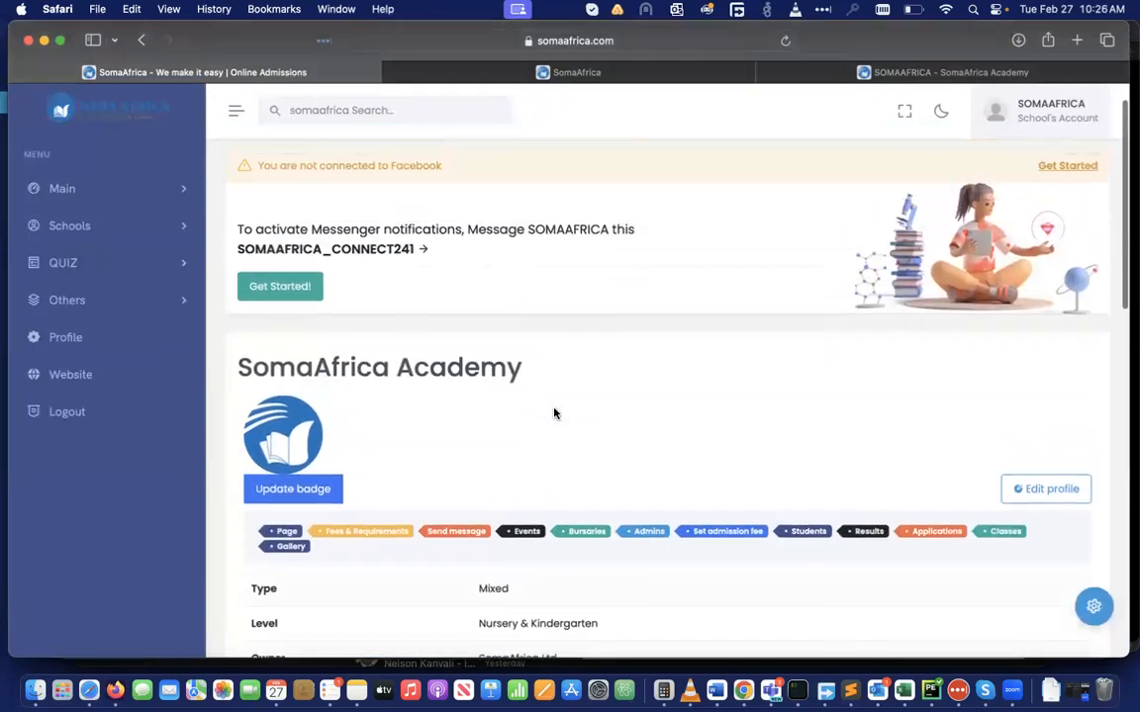
{"action": "scroll", "coordinate": [554, 413], "scroll_direction": "down", "scroll_amount": 3}
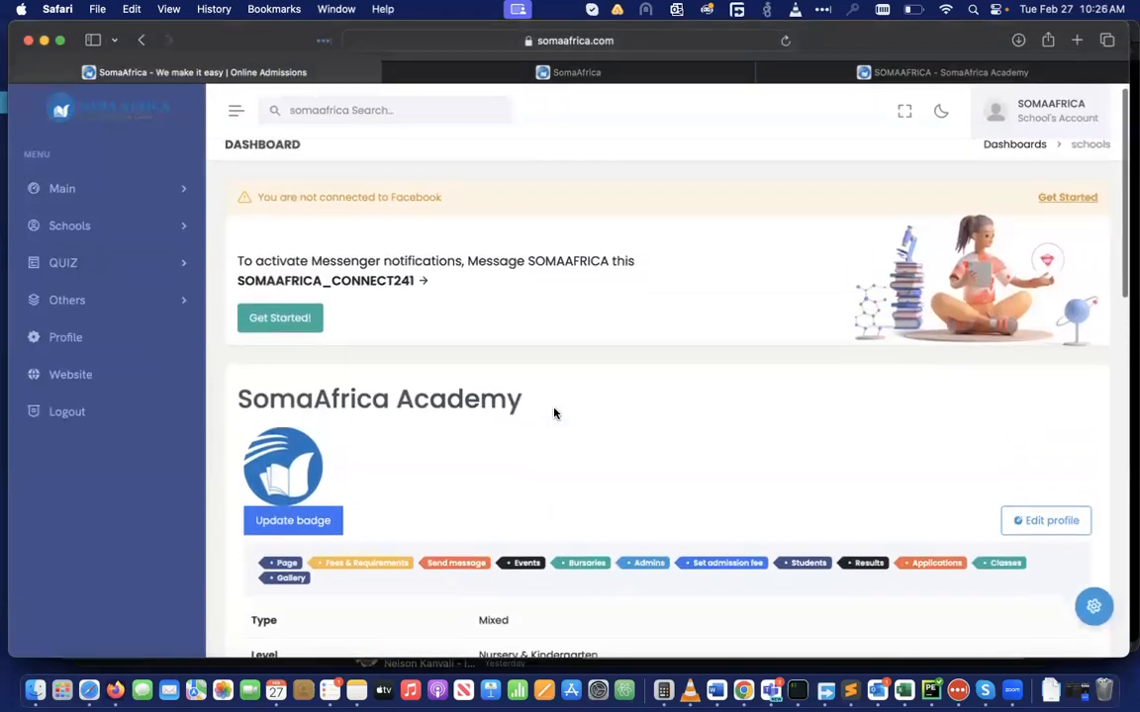
{"action": "scroll", "coordinate": [554, 413], "scroll_direction": "down", "scroll_amount": 10}
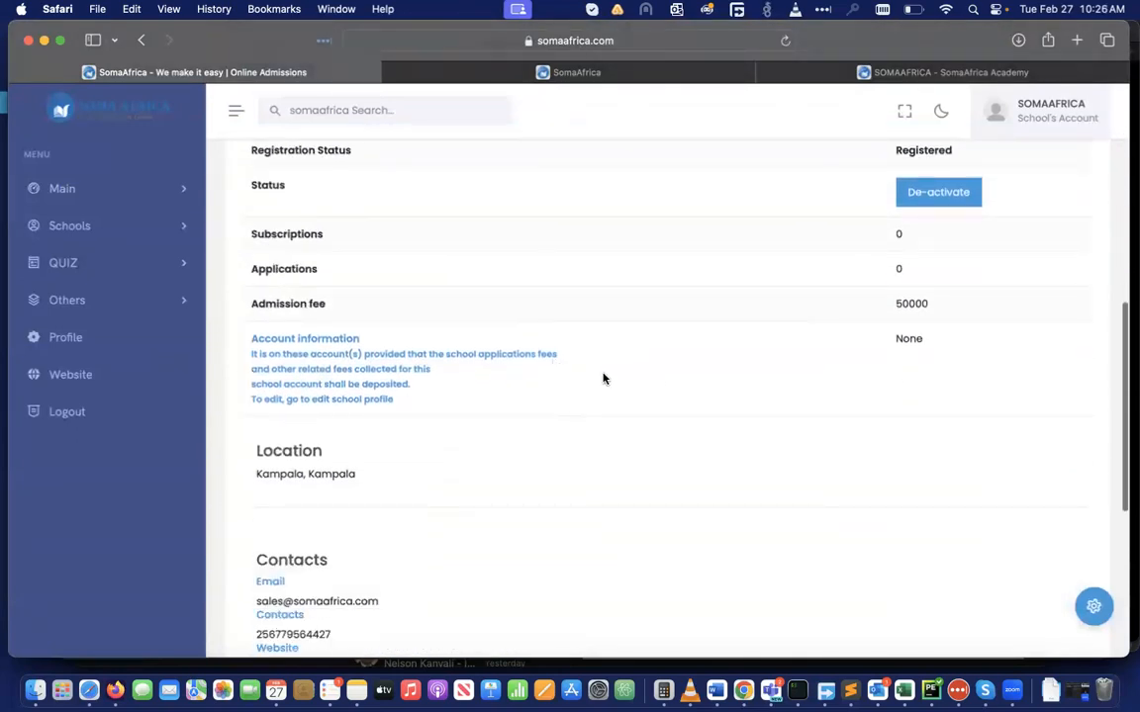
{"action": "scroll", "coordinate": [635, 369], "scroll_direction": "up", "scroll_amount": 1}
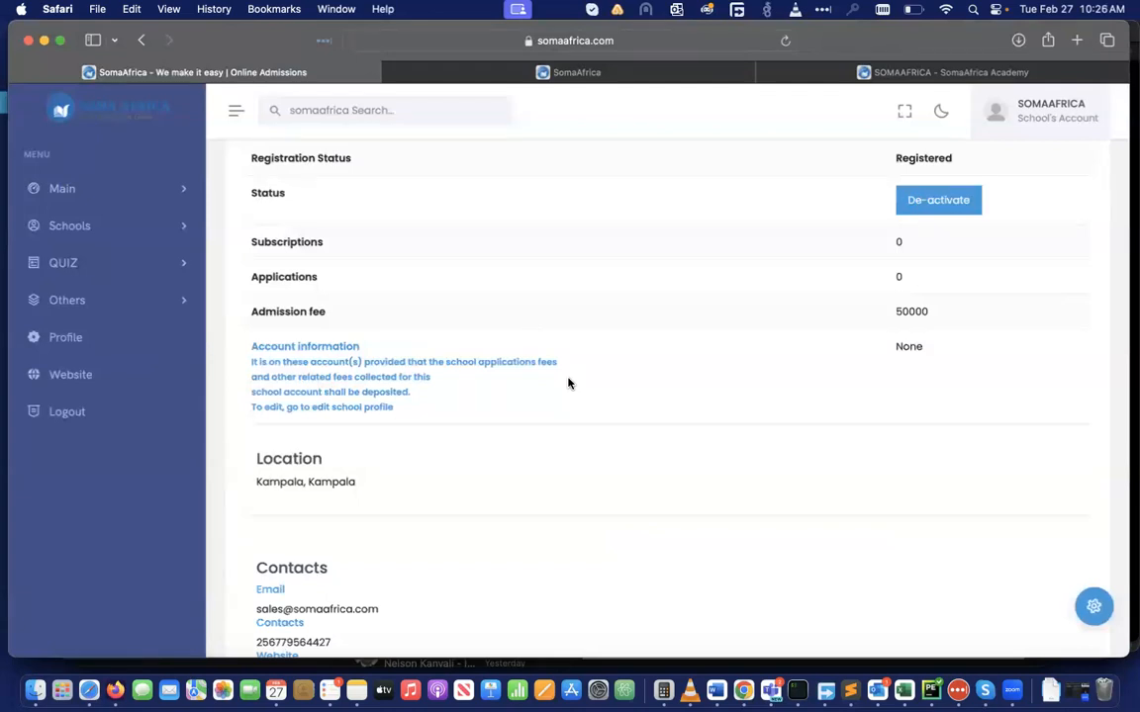
{"action": "scroll", "coordinate": [568, 383], "scroll_direction": "up", "scroll_amount": 5}
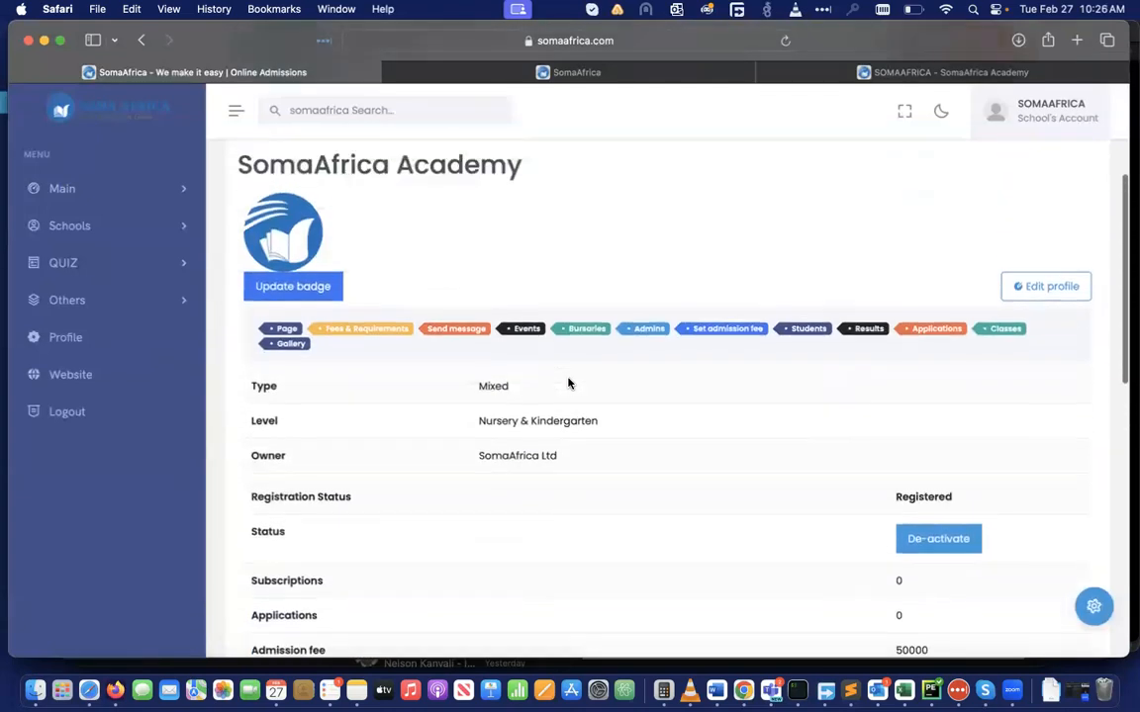
{"action": "scroll", "coordinate": [567, 383], "scroll_direction": "up", "scroll_amount": 1}
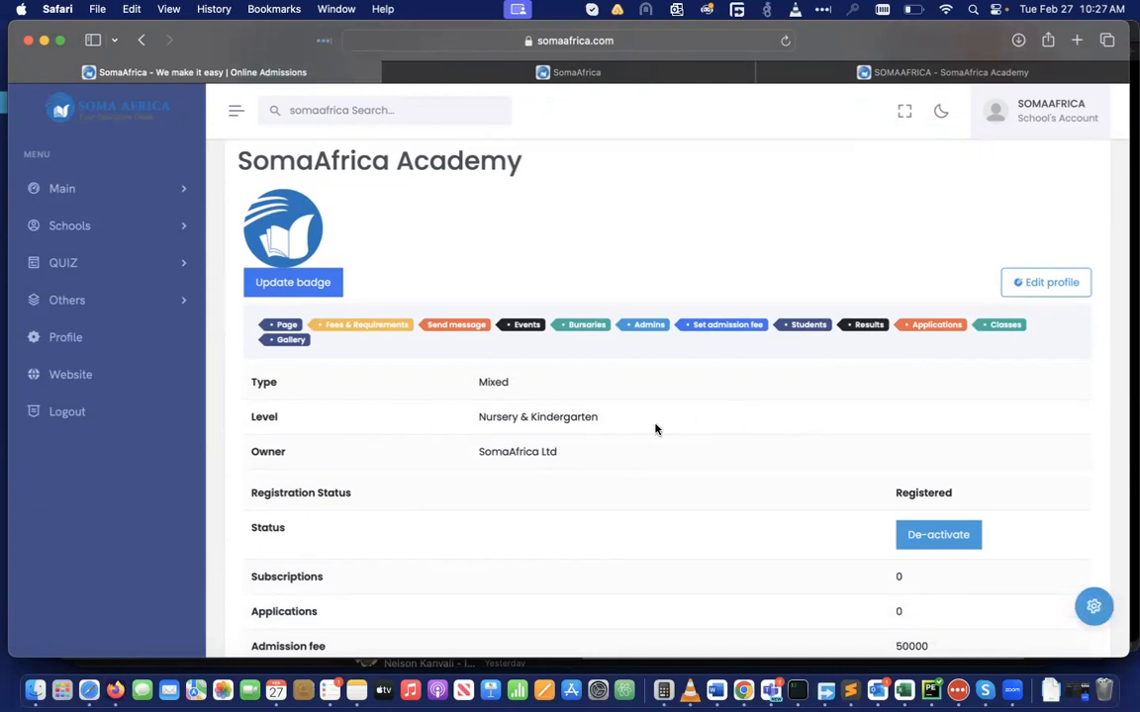
{"action": "scroll", "coordinate": [654, 427], "scroll_direction": "up", "scroll_amount": 5}
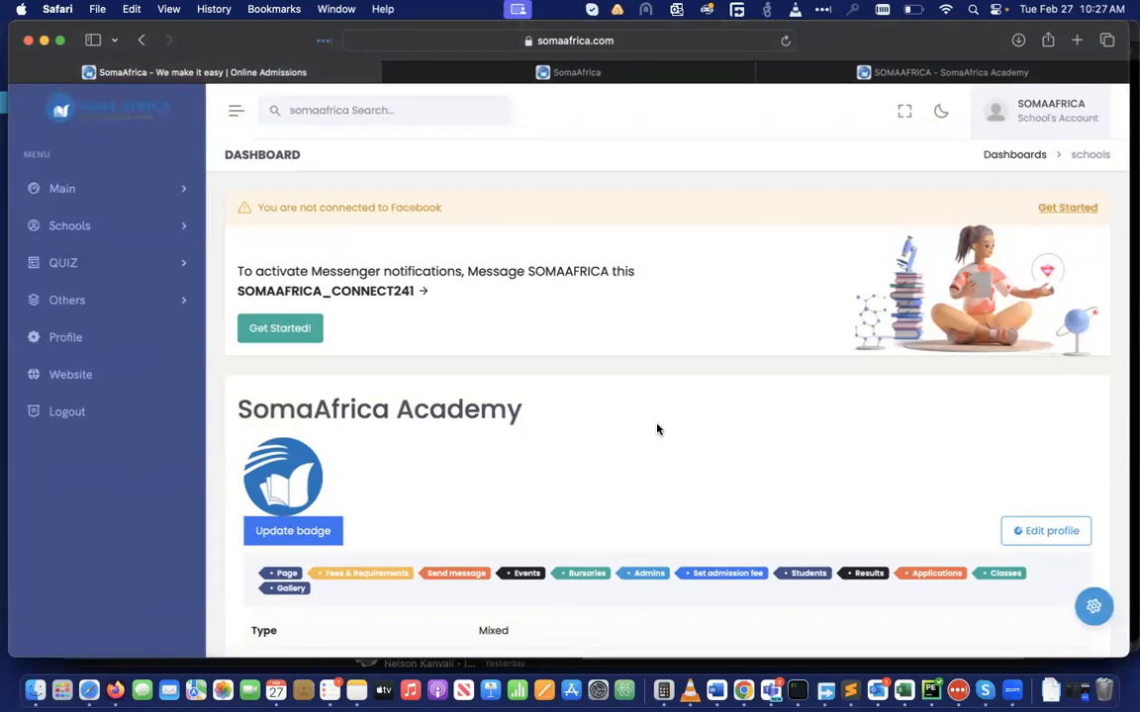
{"action": "scroll", "coordinate": [657, 430], "scroll_direction": "down", "scroll_amount": 5}
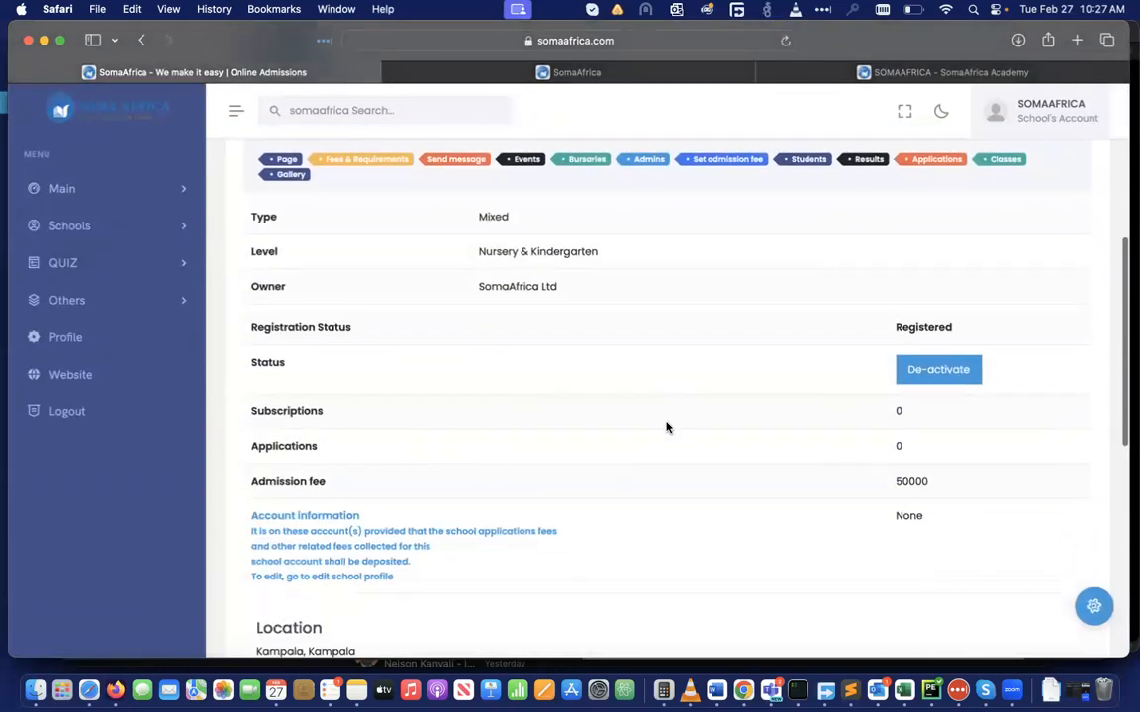
{"action": "scroll", "coordinate": [666, 427], "scroll_direction": "down", "scroll_amount": 3}
{"action": "scroll", "coordinate": [667, 427], "scroll_direction": "down", "scroll_amount": 5}
{"action": "scroll", "coordinate": [666, 427], "scroll_direction": "up", "scroll_amount": 3}
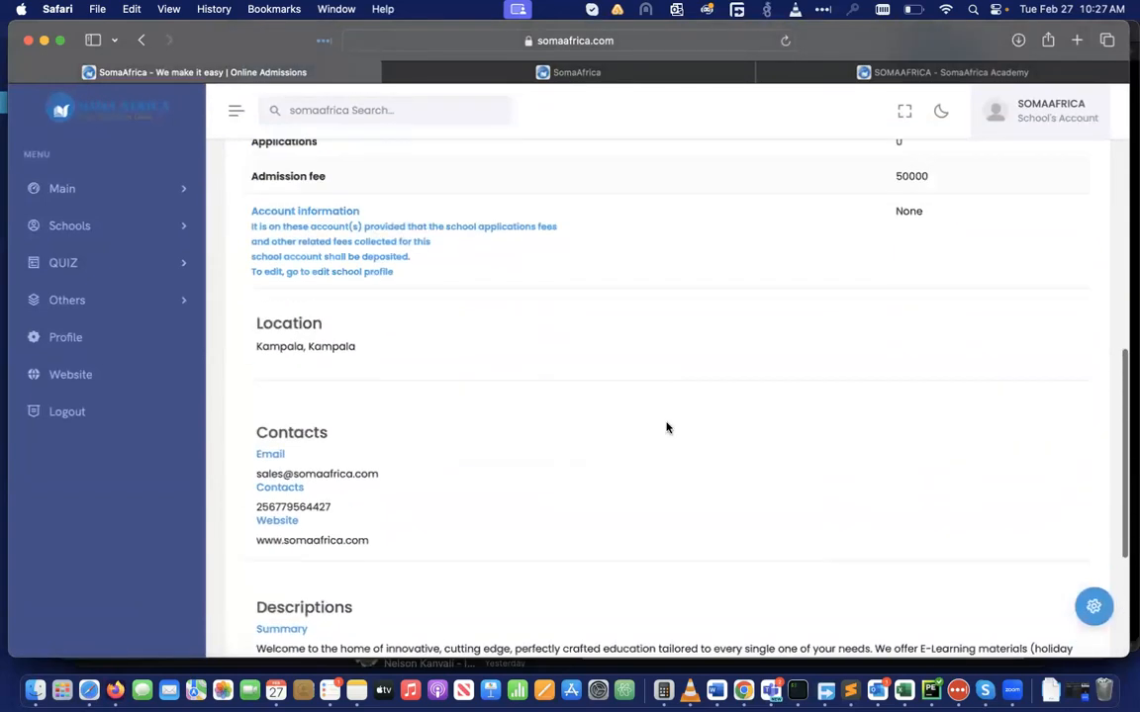
{"action": "scroll", "coordinate": [667, 427], "scroll_direction": "up", "scroll_amount": 8}
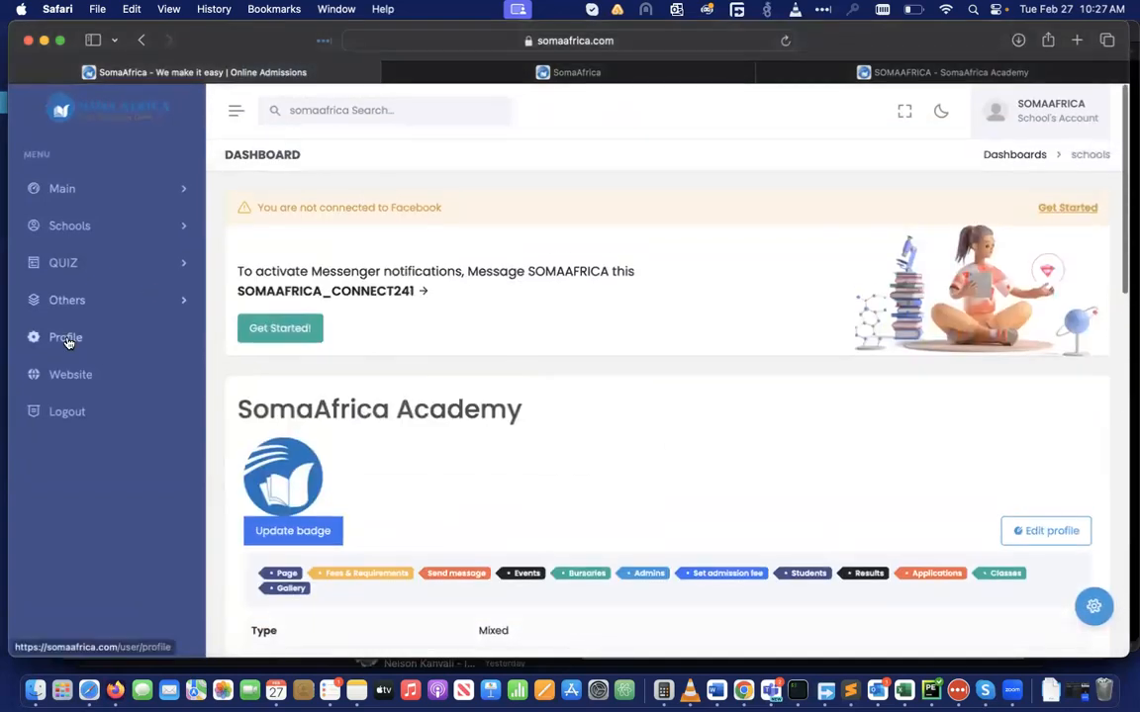
Open the account Profile page and review the School's Account created 2024-02-13 and its profile data
{"action": "left_click", "coordinate": [63, 339]}
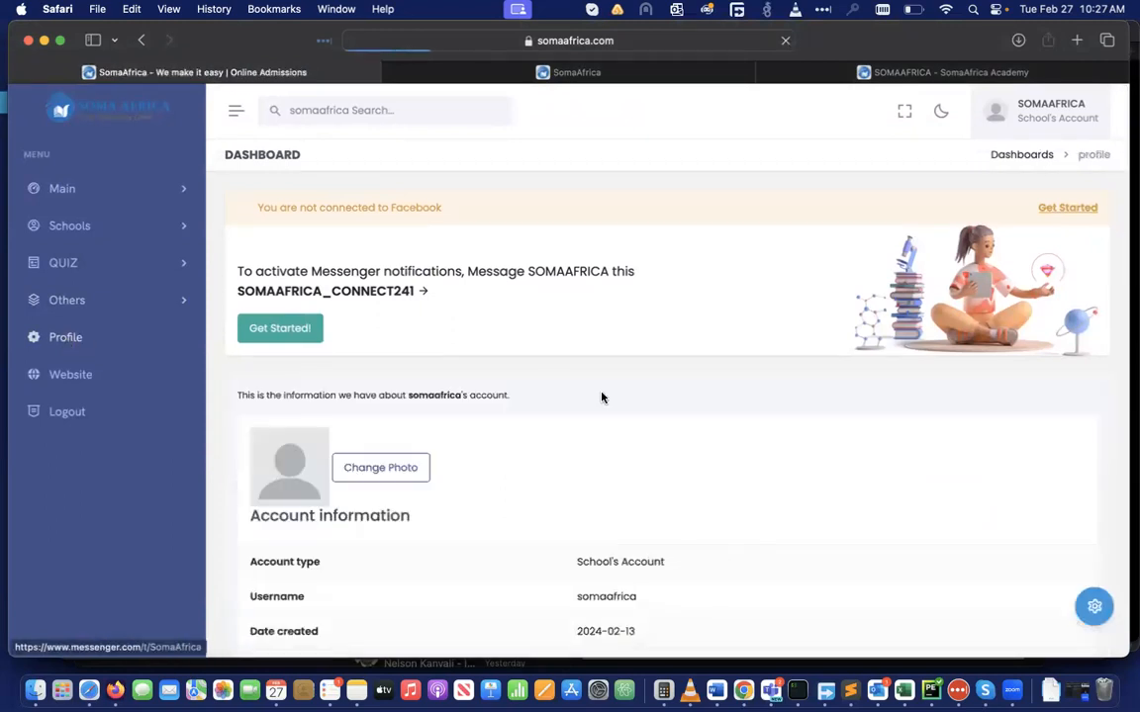
{"action": "scroll", "coordinate": [676, 483], "scroll_direction": "down", "scroll_amount": 3}
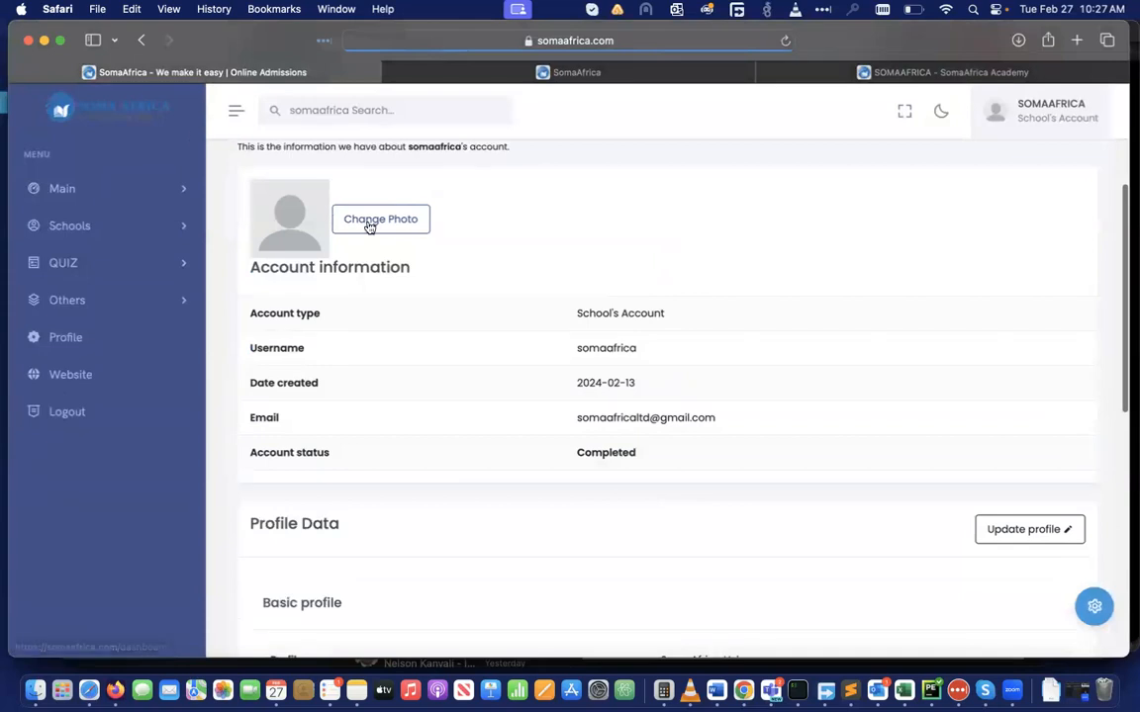
{"action": "scroll", "coordinate": [775, 522], "scroll_direction": "down", "scroll_amount": 3}
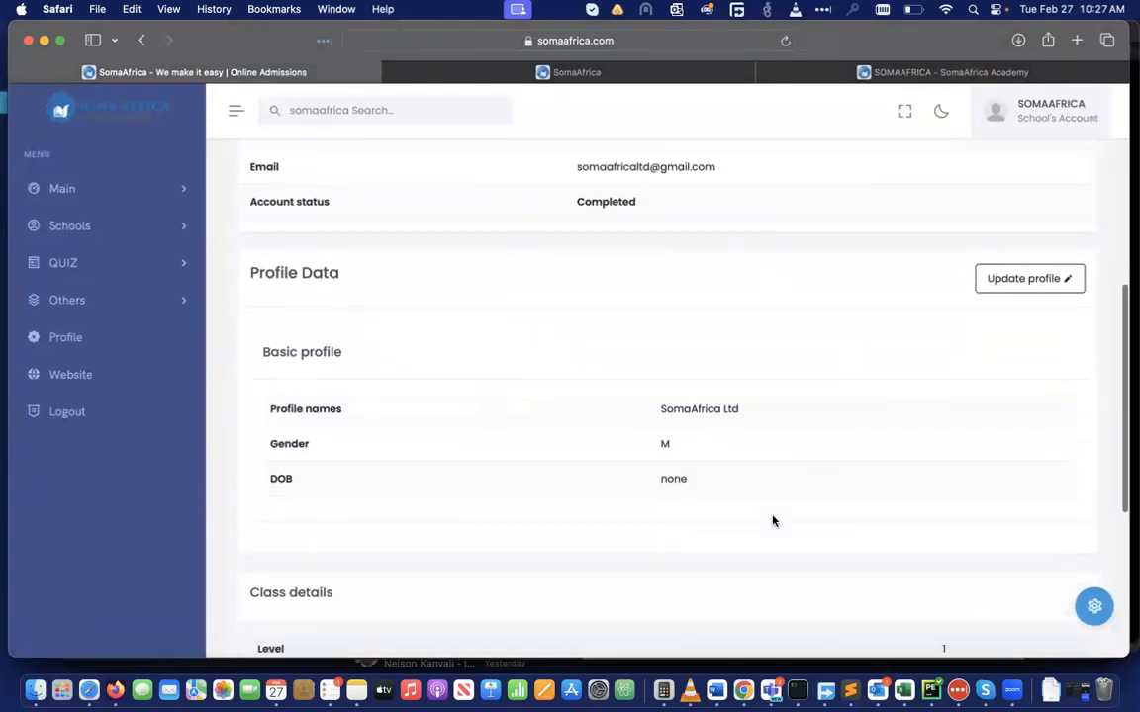
{"action": "scroll", "coordinate": [774, 522], "scroll_direction": "up", "scroll_amount": 6}
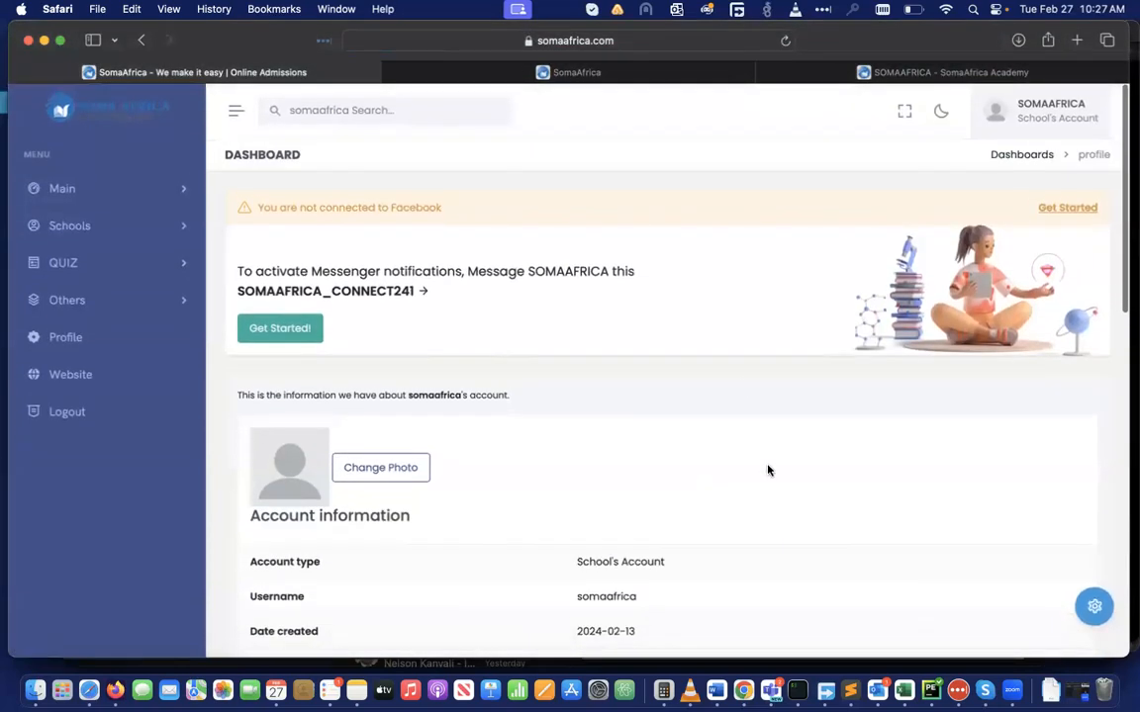